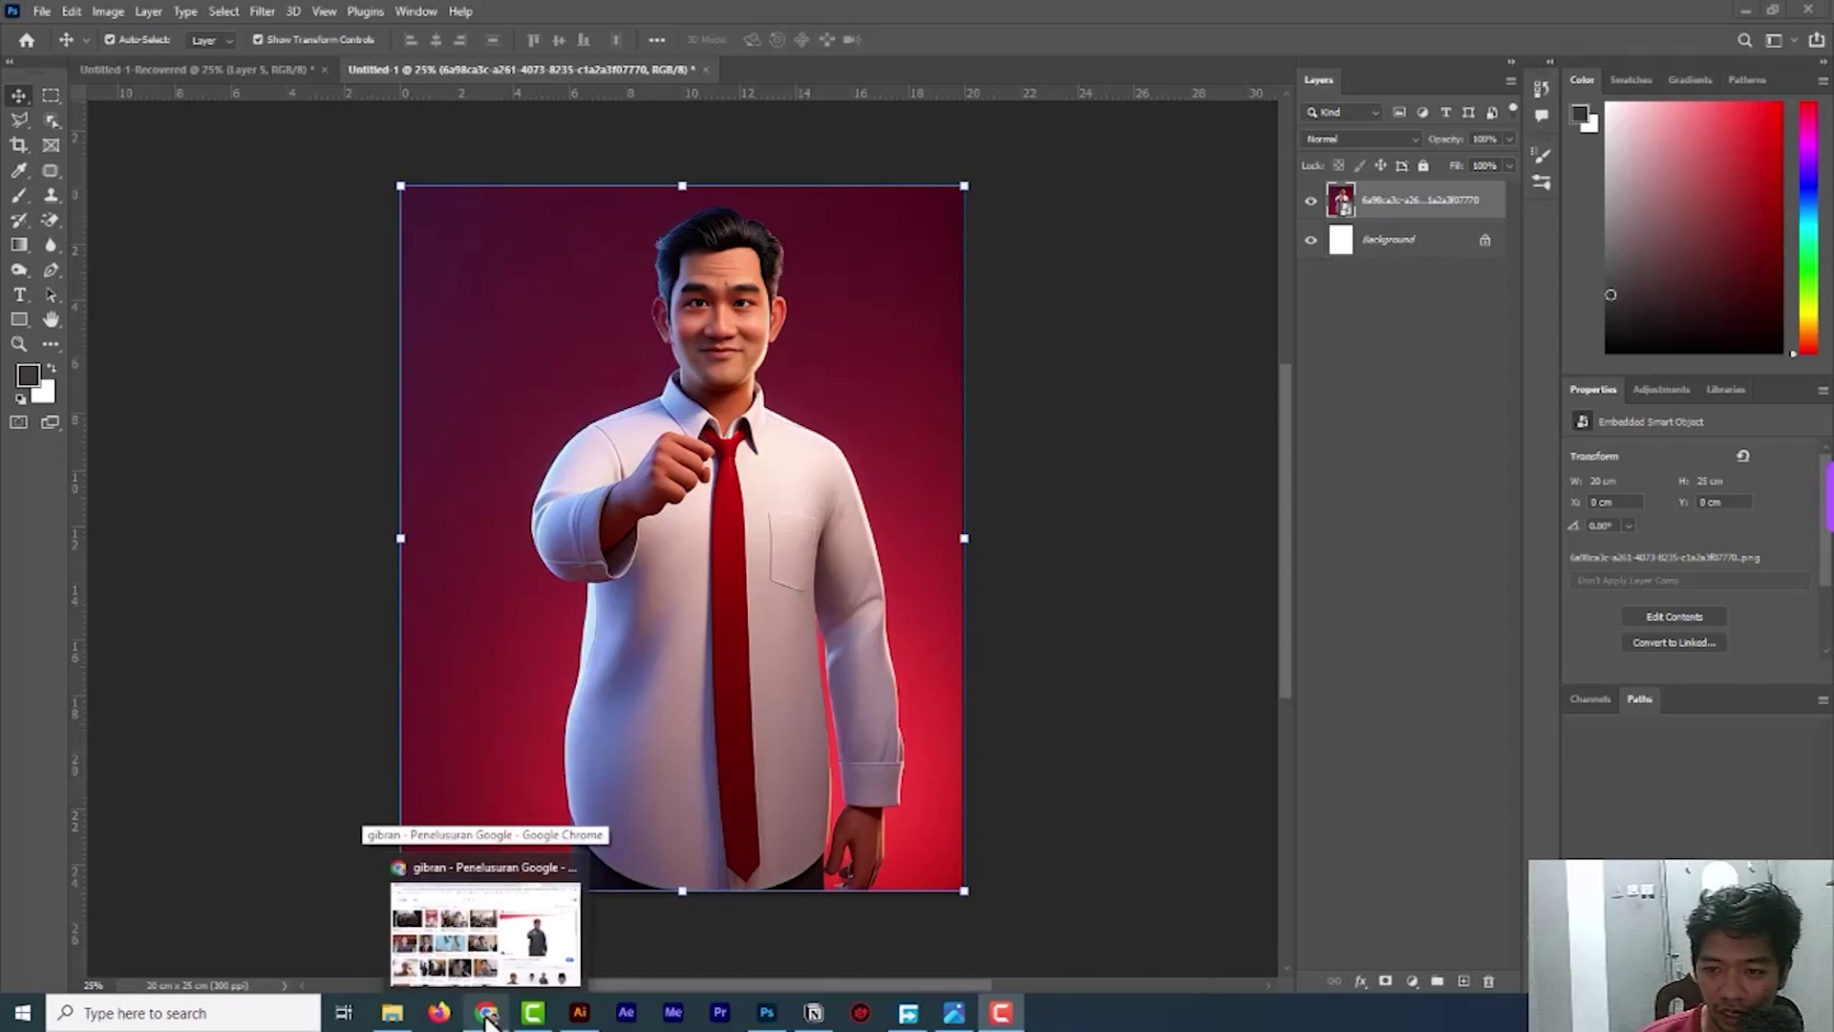
# Bring the Chrome window with the gibran Google Images results to the front.
pyautogui.click(487, 1014)
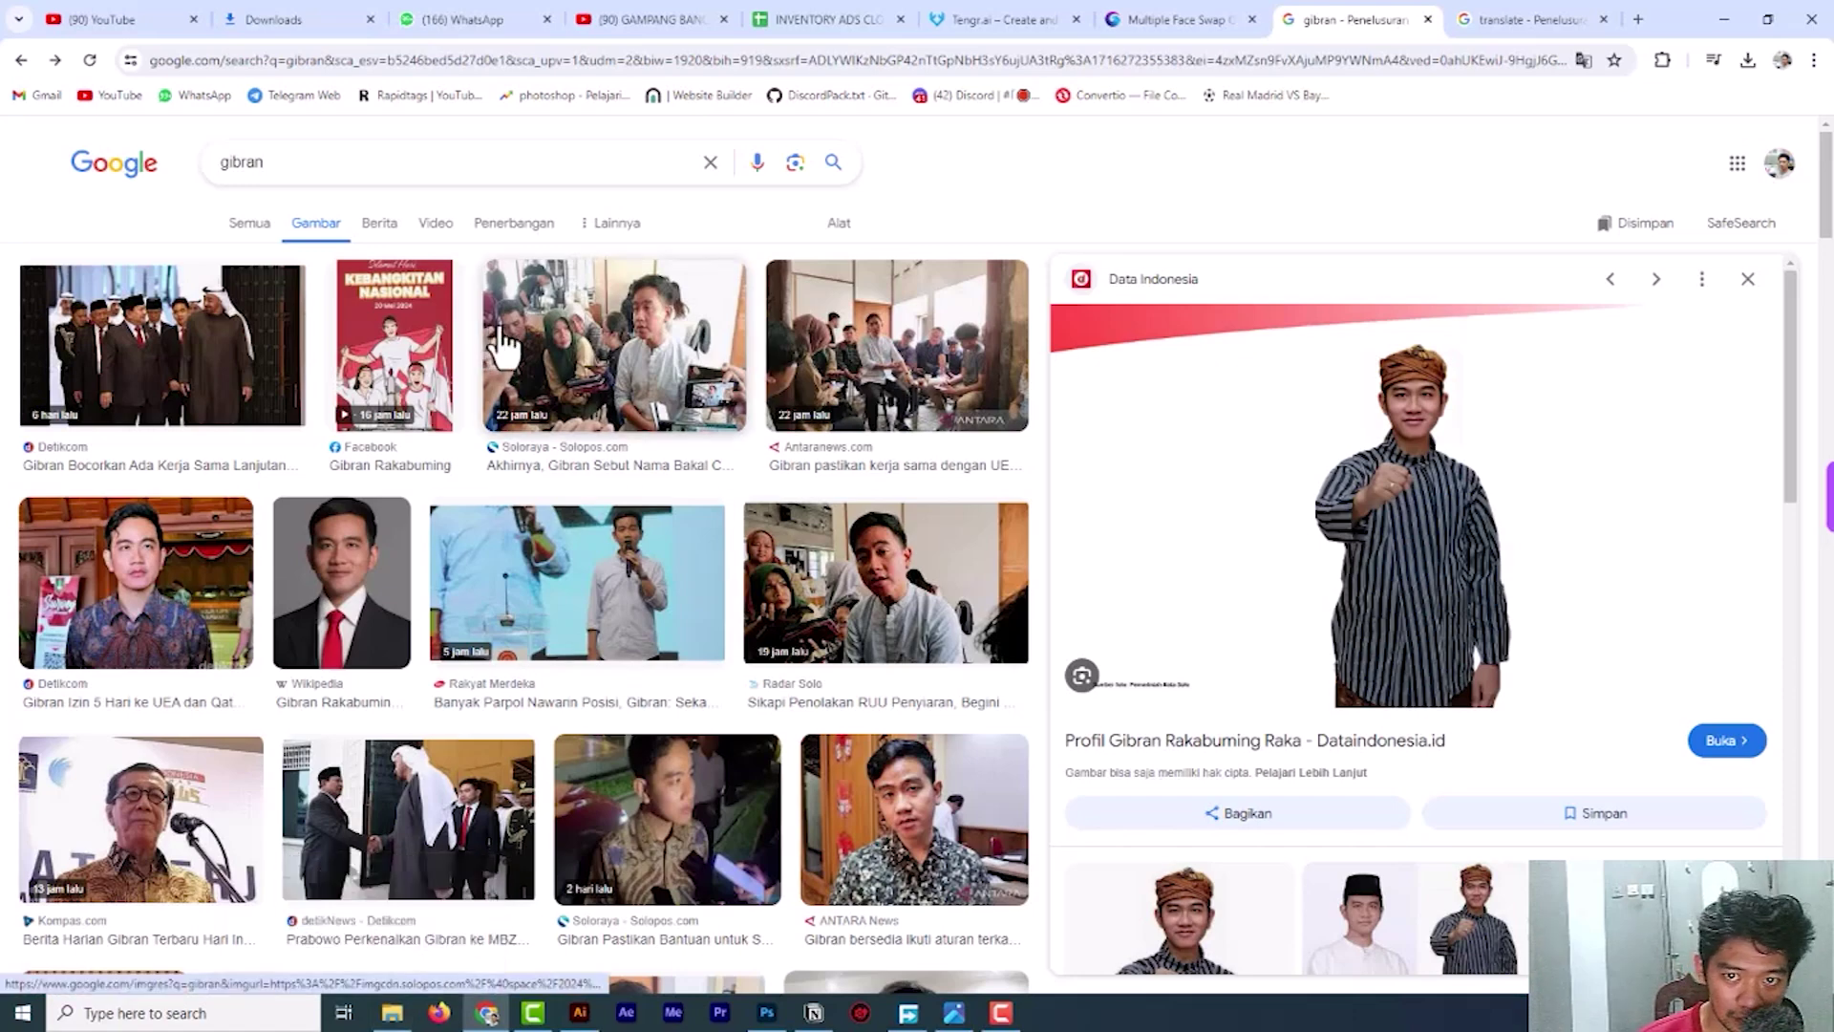
# Switch from the gibran image results to the Tengr.ai dashboard.
pyautogui.click(1000, 25)
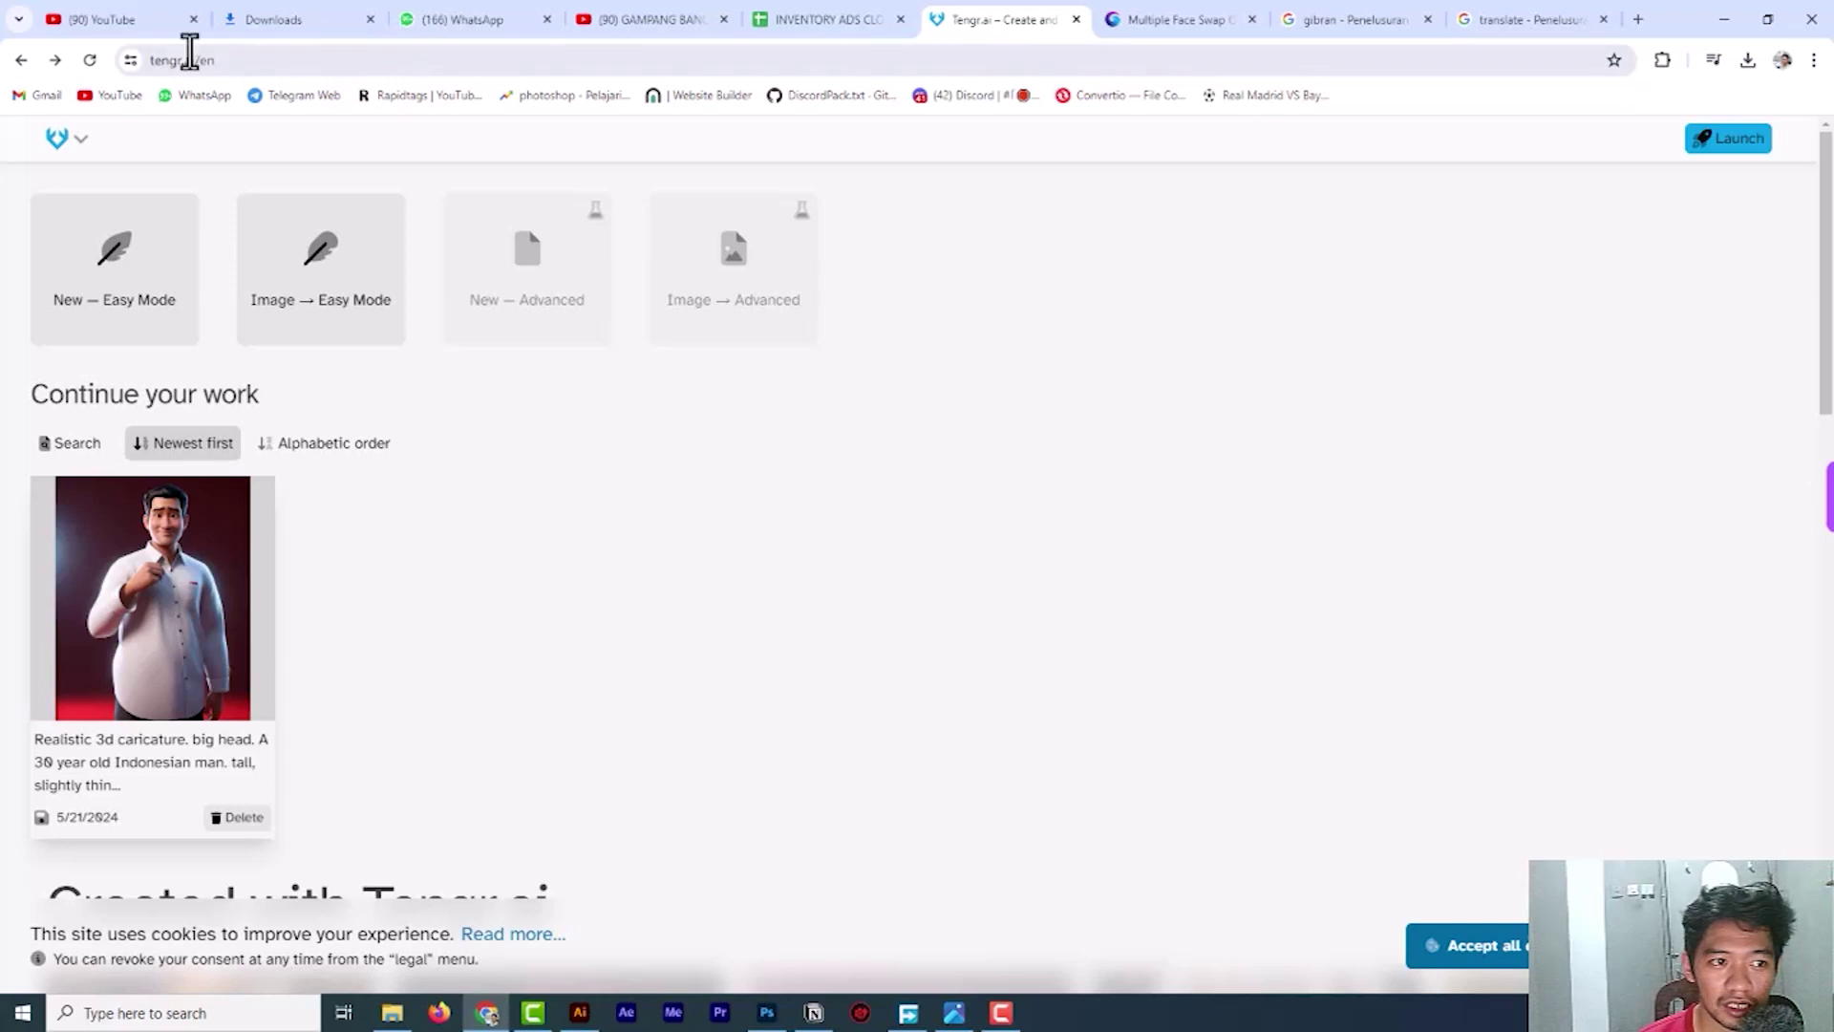
# Start a new Tengr.ai Image → Easy Mode project, ready for a photo upload.
pyautogui.click(226, 61)
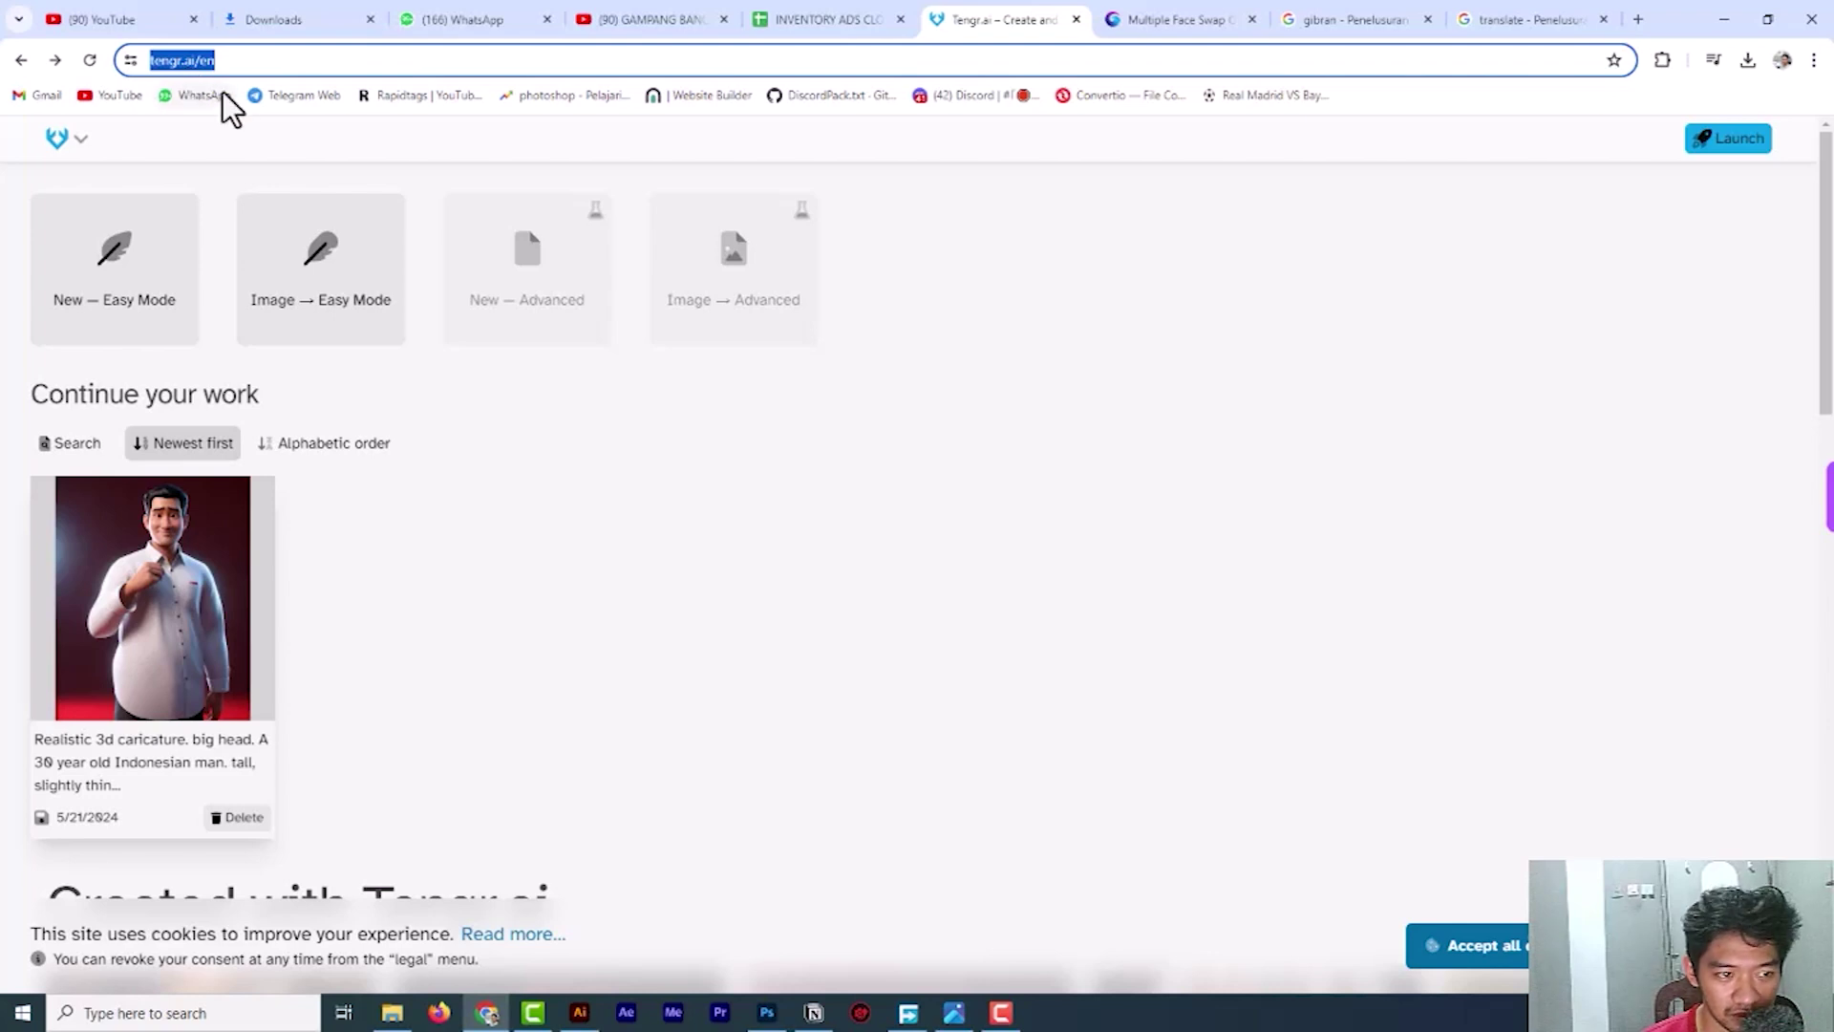
pyautogui.click(76, 142)
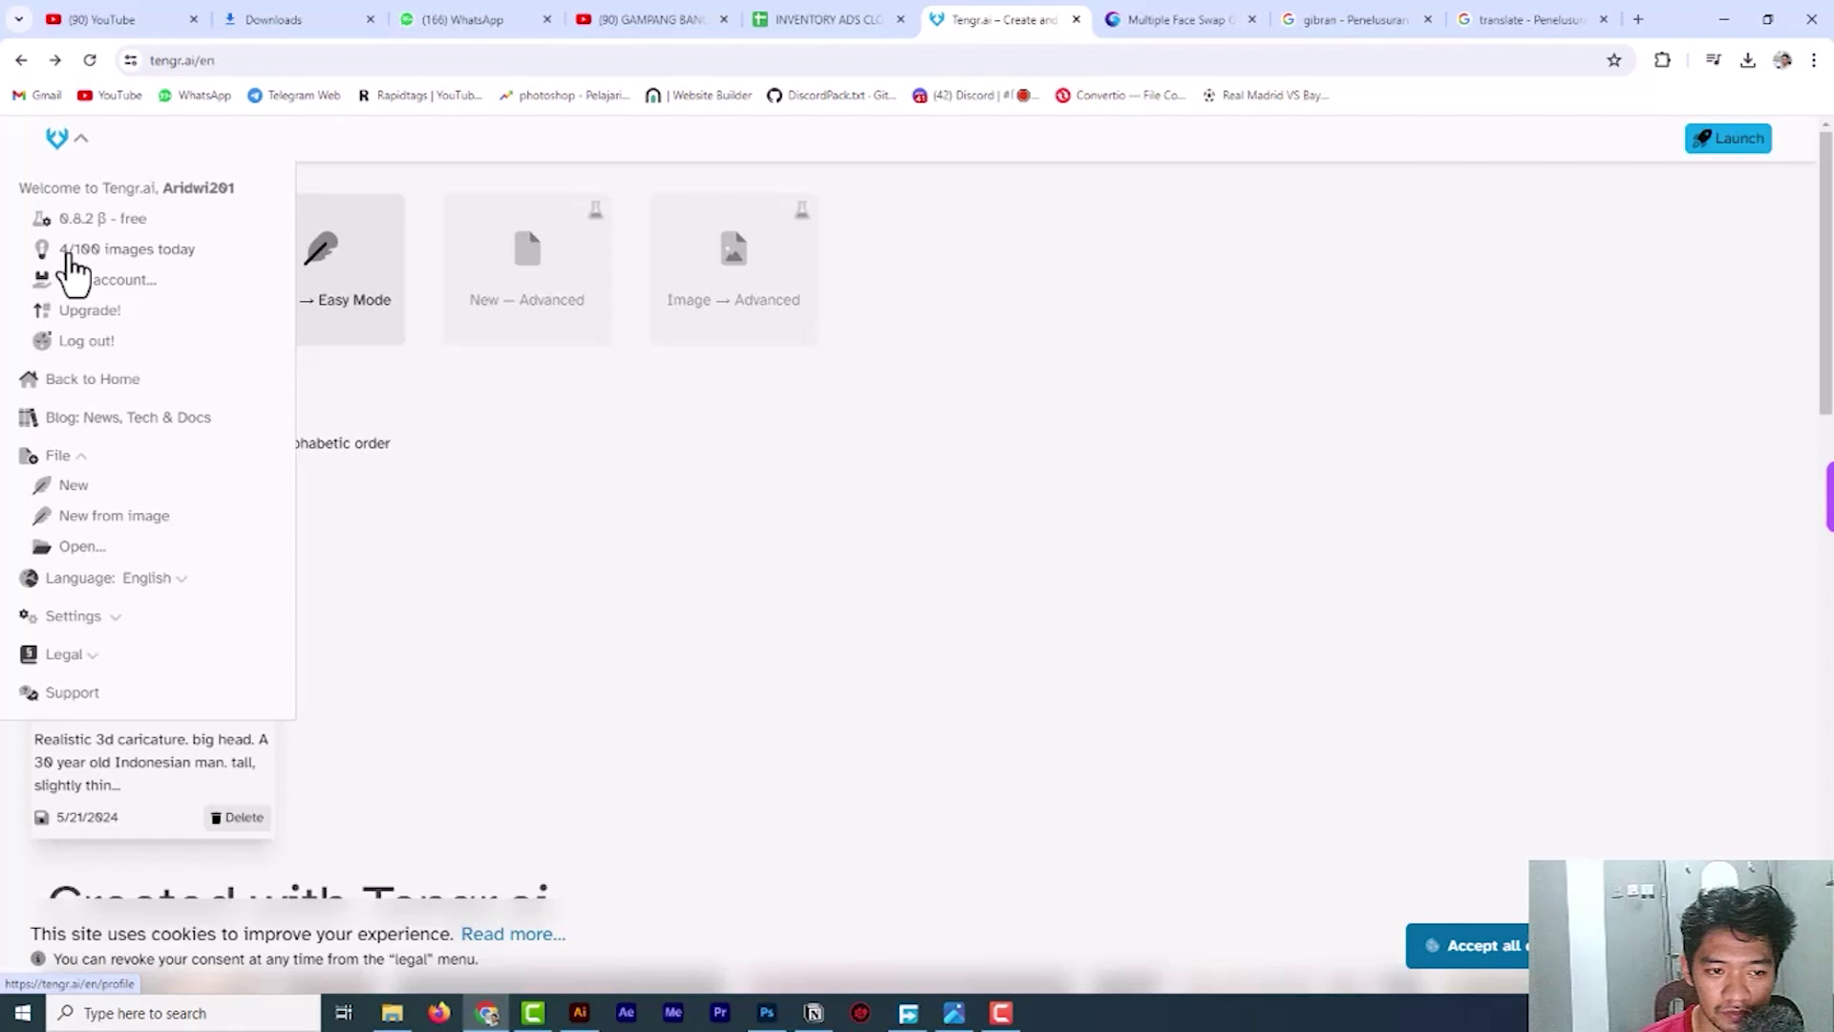
pyautogui.click(675, 599)
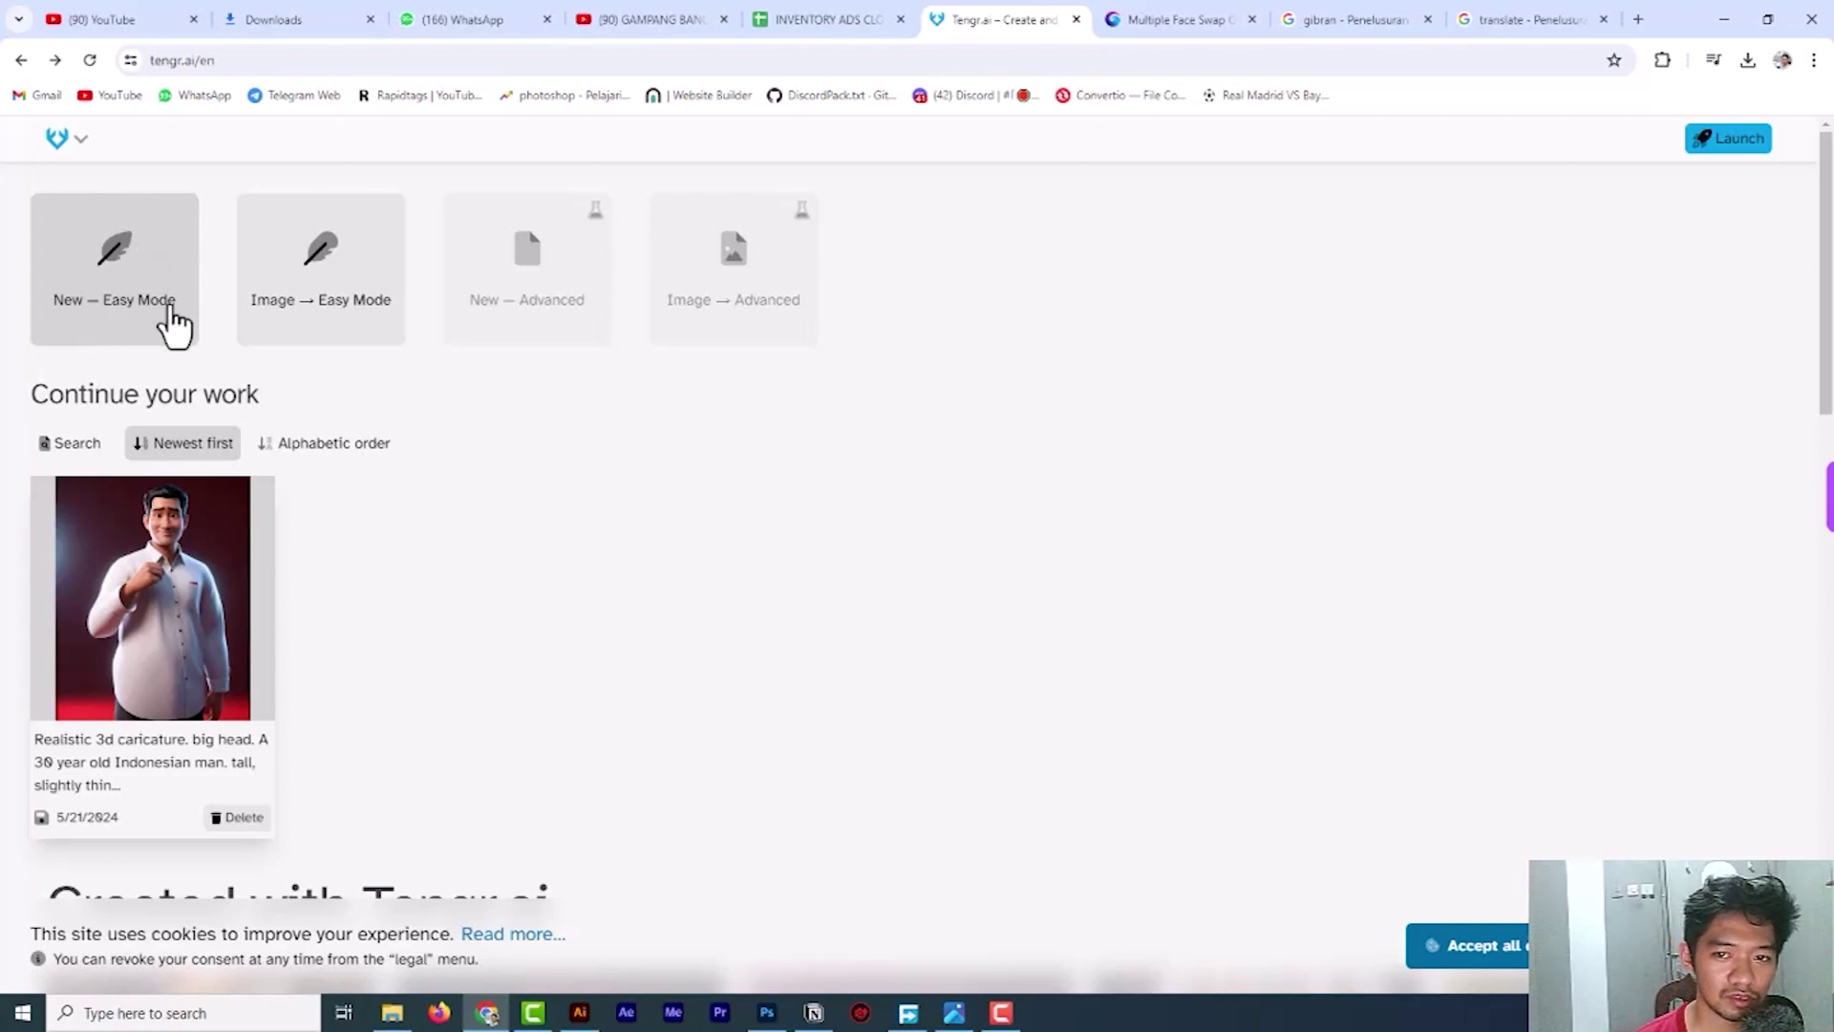
pyautogui.click(341, 313)
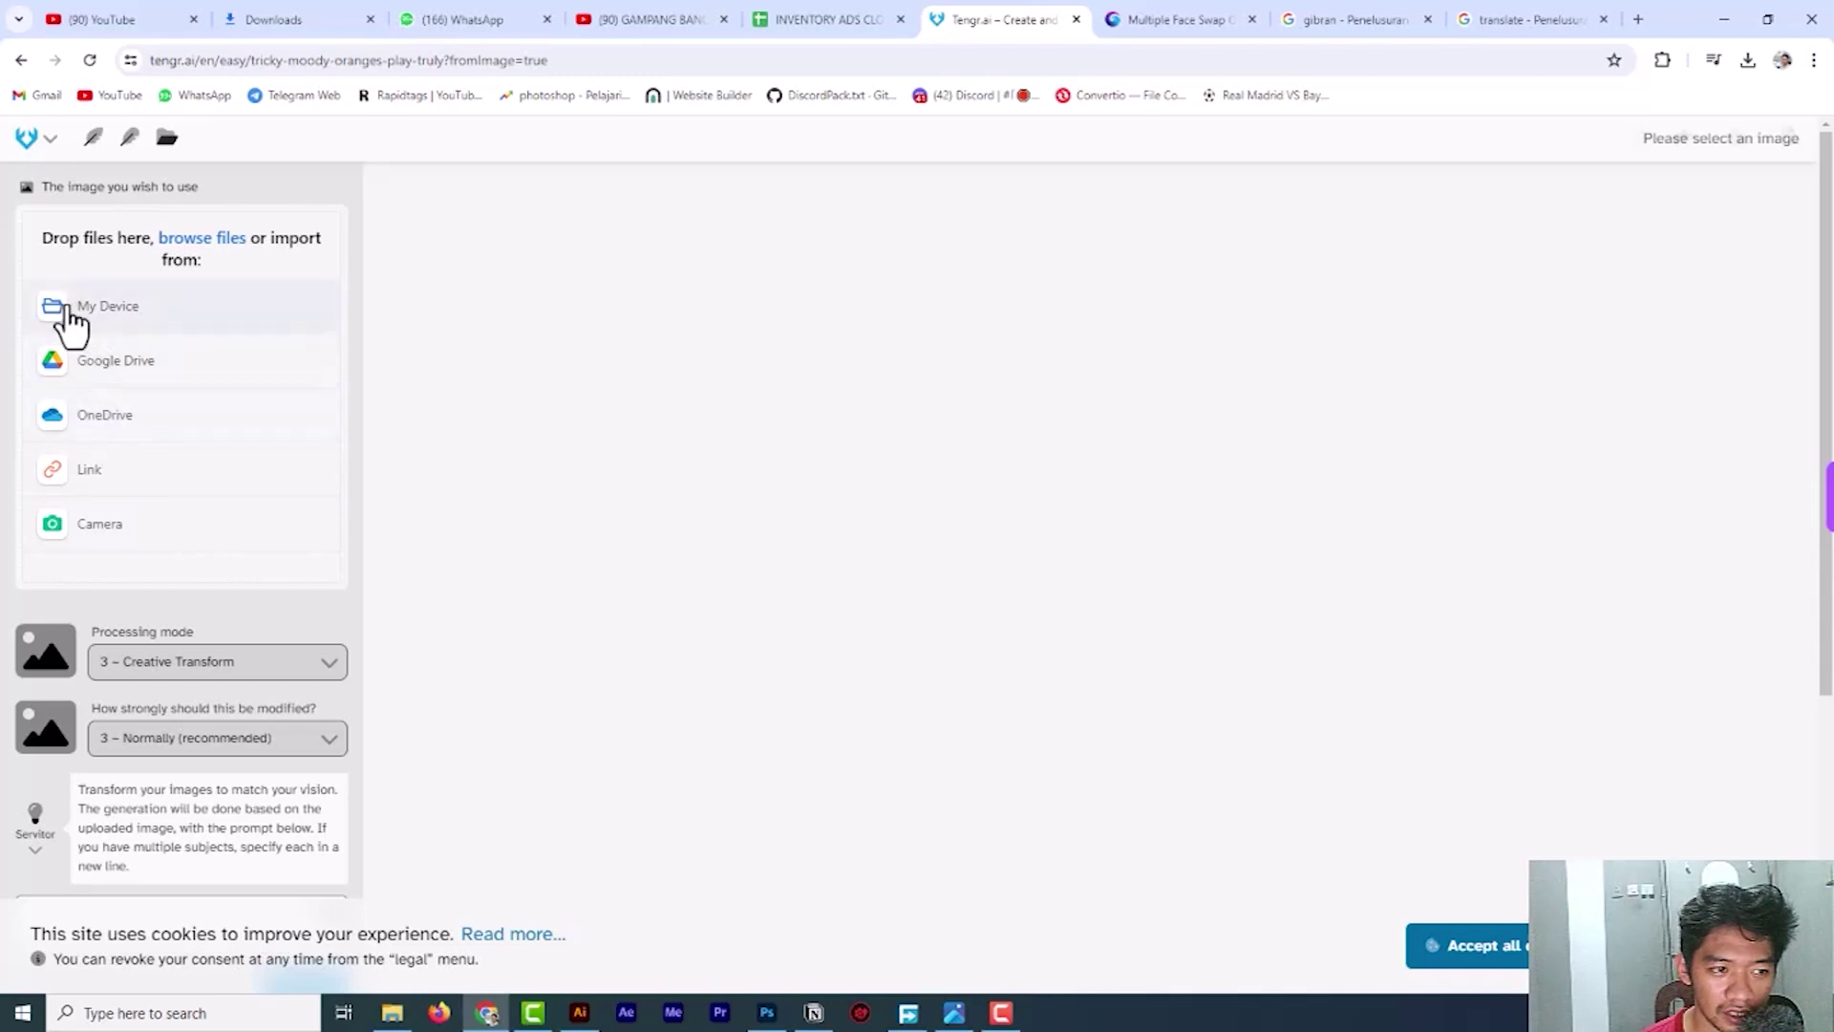
# Upload the 16-Gibran.jpg photo from this computer.
pyautogui.click(135, 311)
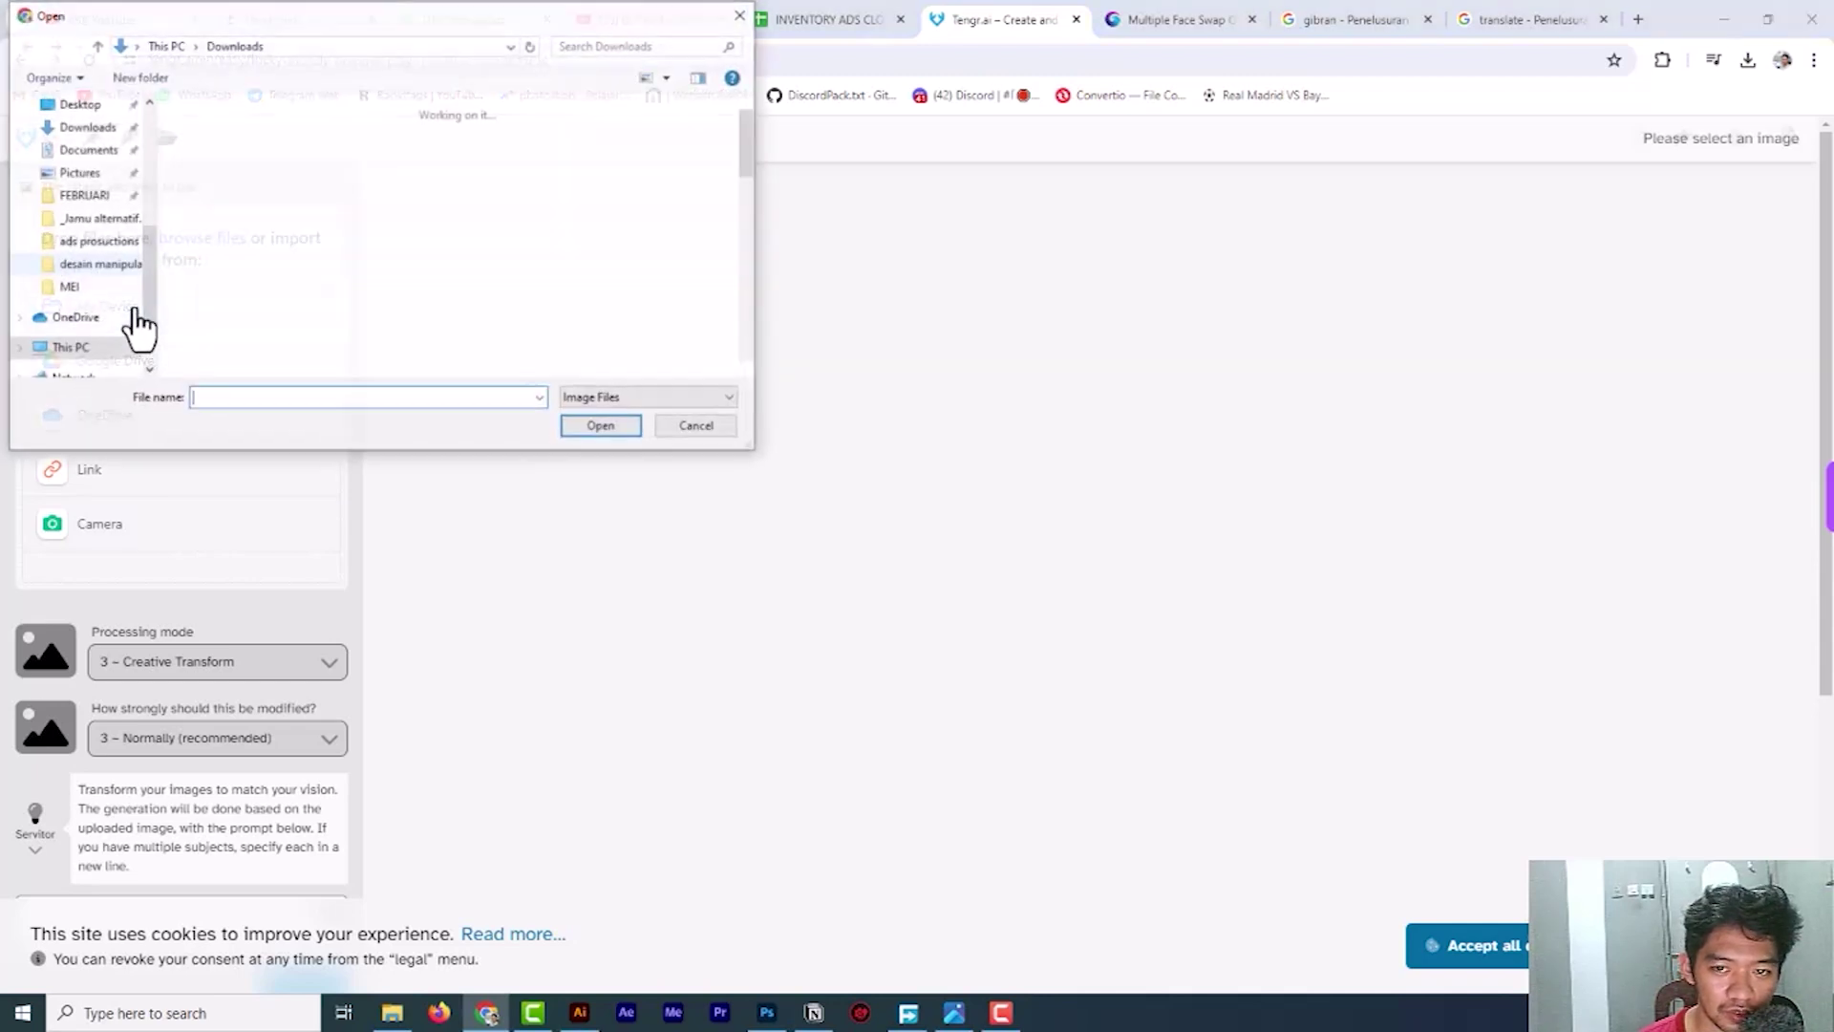
pyautogui.click(667, 172)
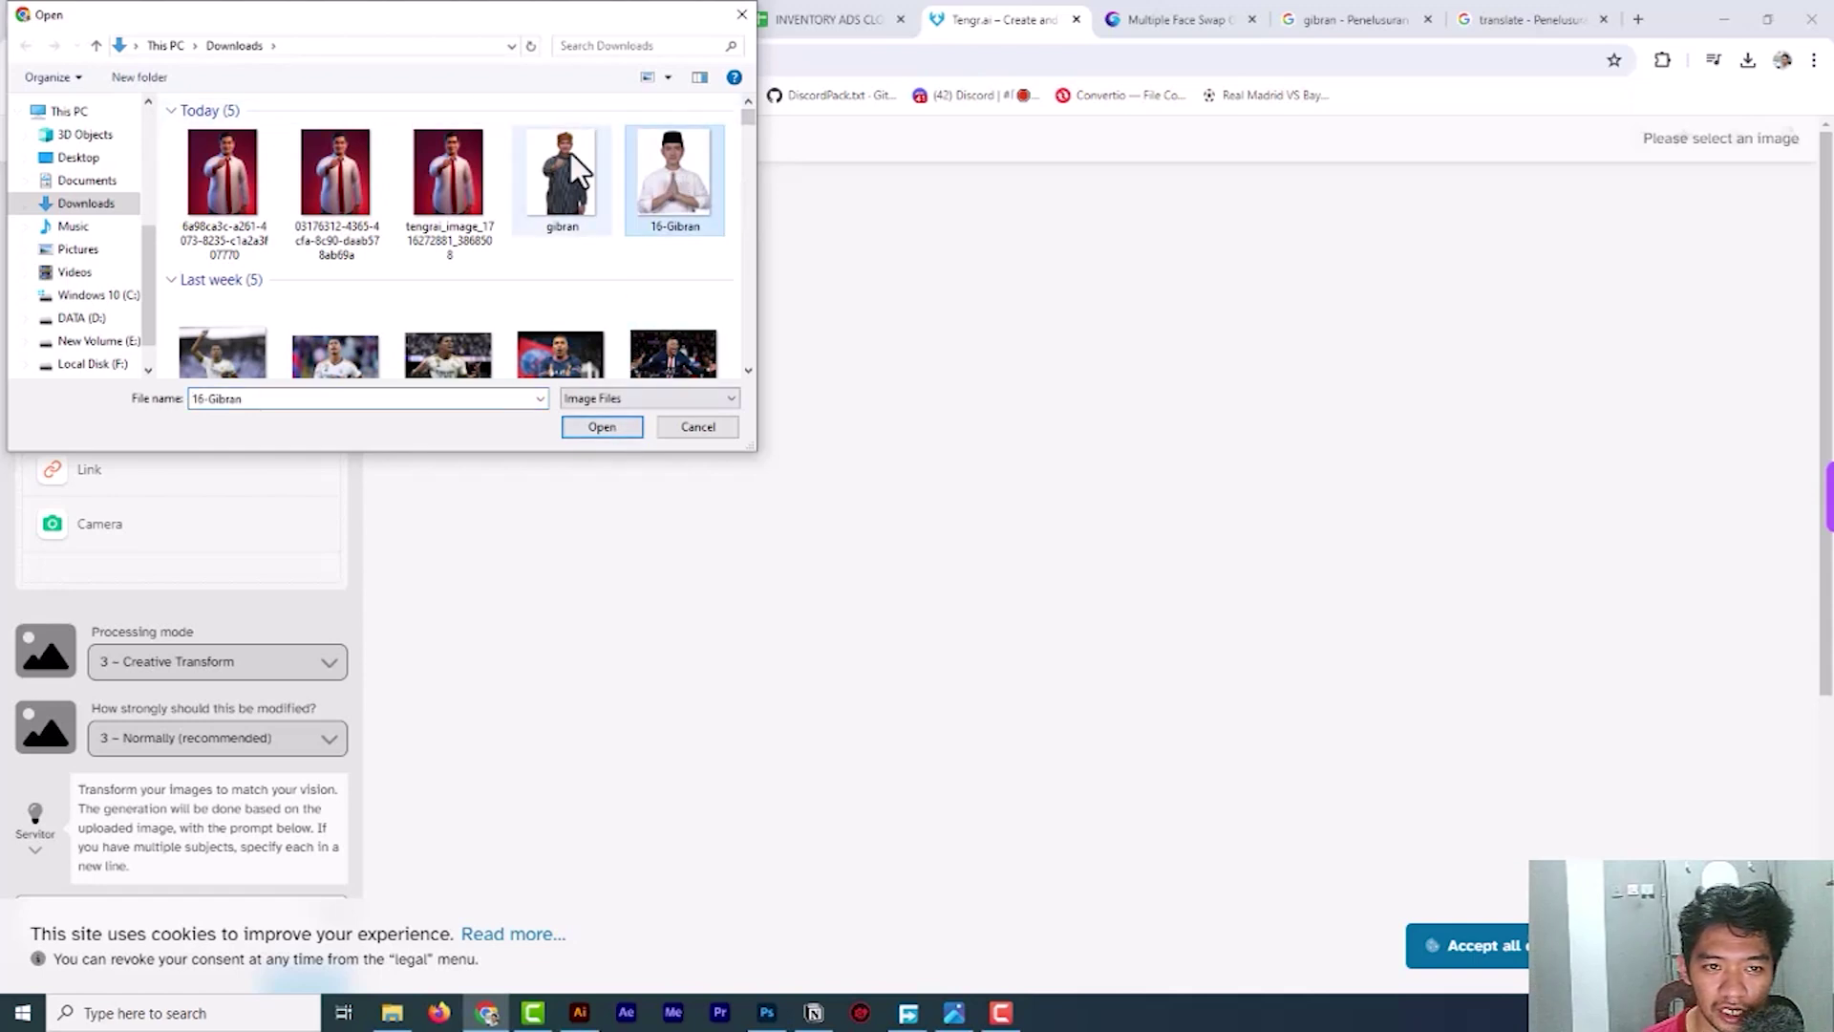
pyautogui.click(616, 433)
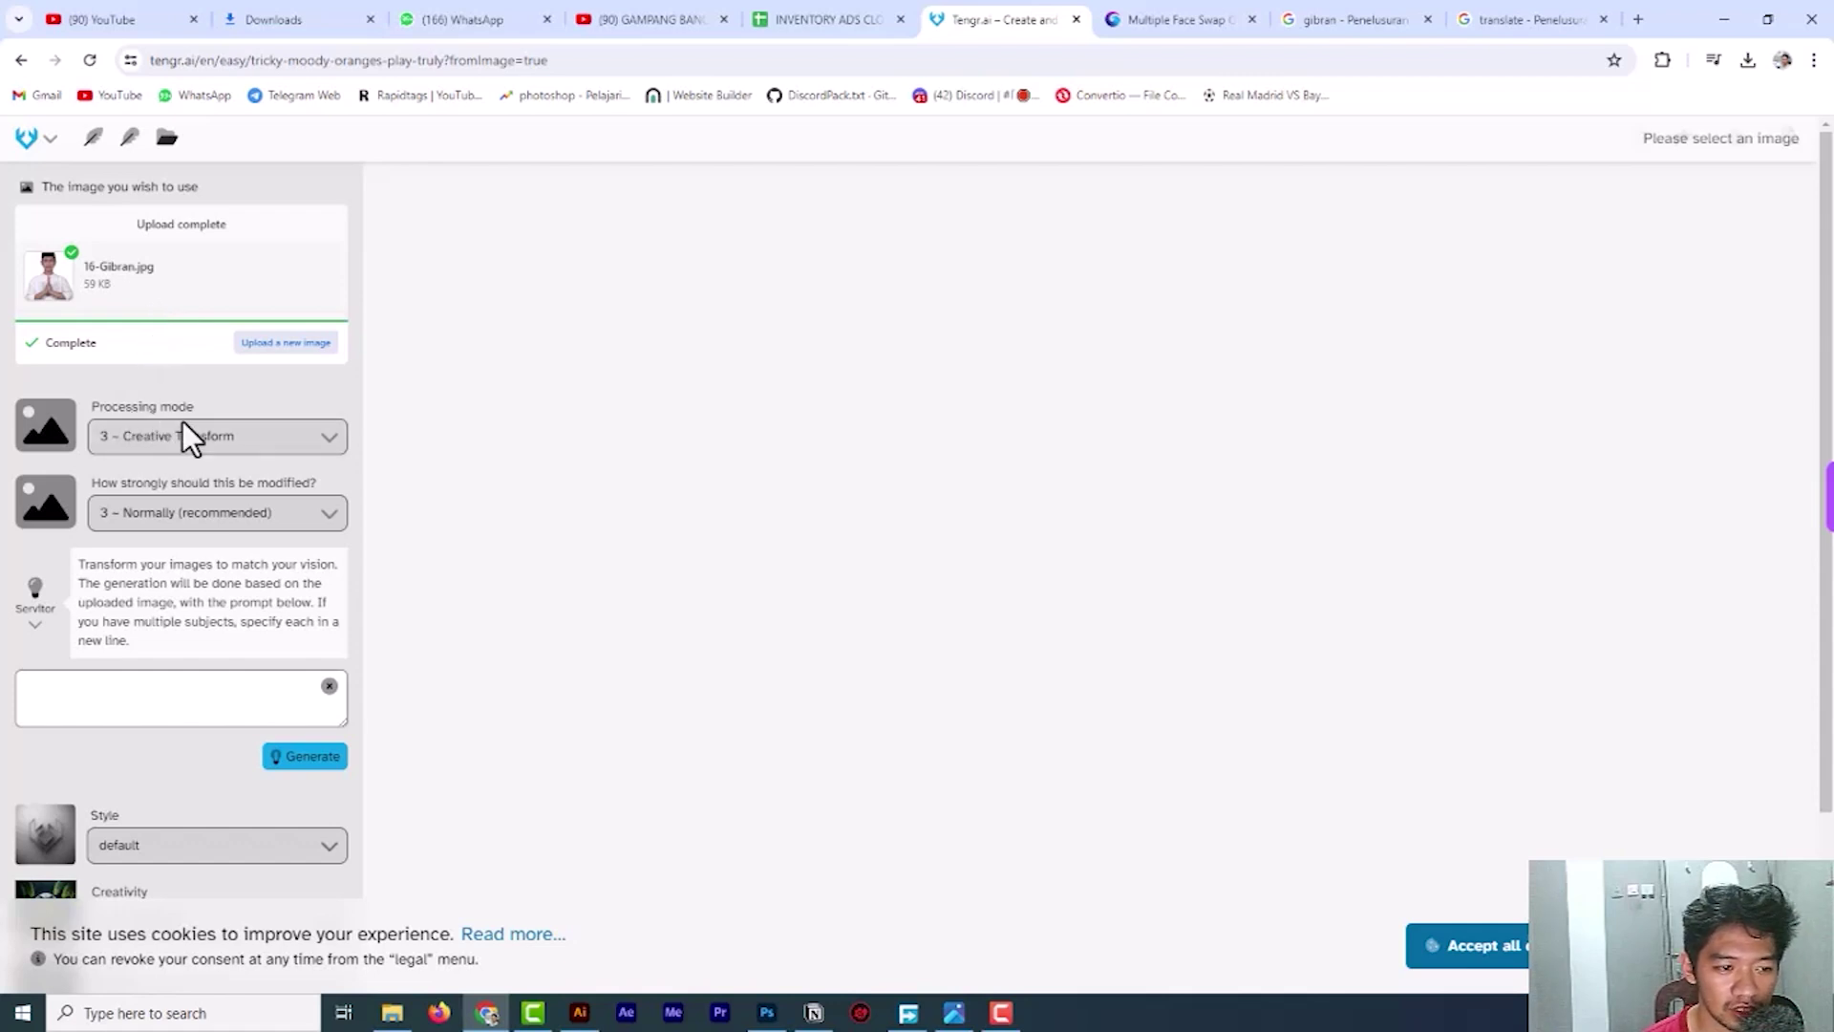
# Set processing mode to 4 – Depth-Guided with Servitor prompt mode, then go to Google Translate.
pyautogui.click(216, 445)
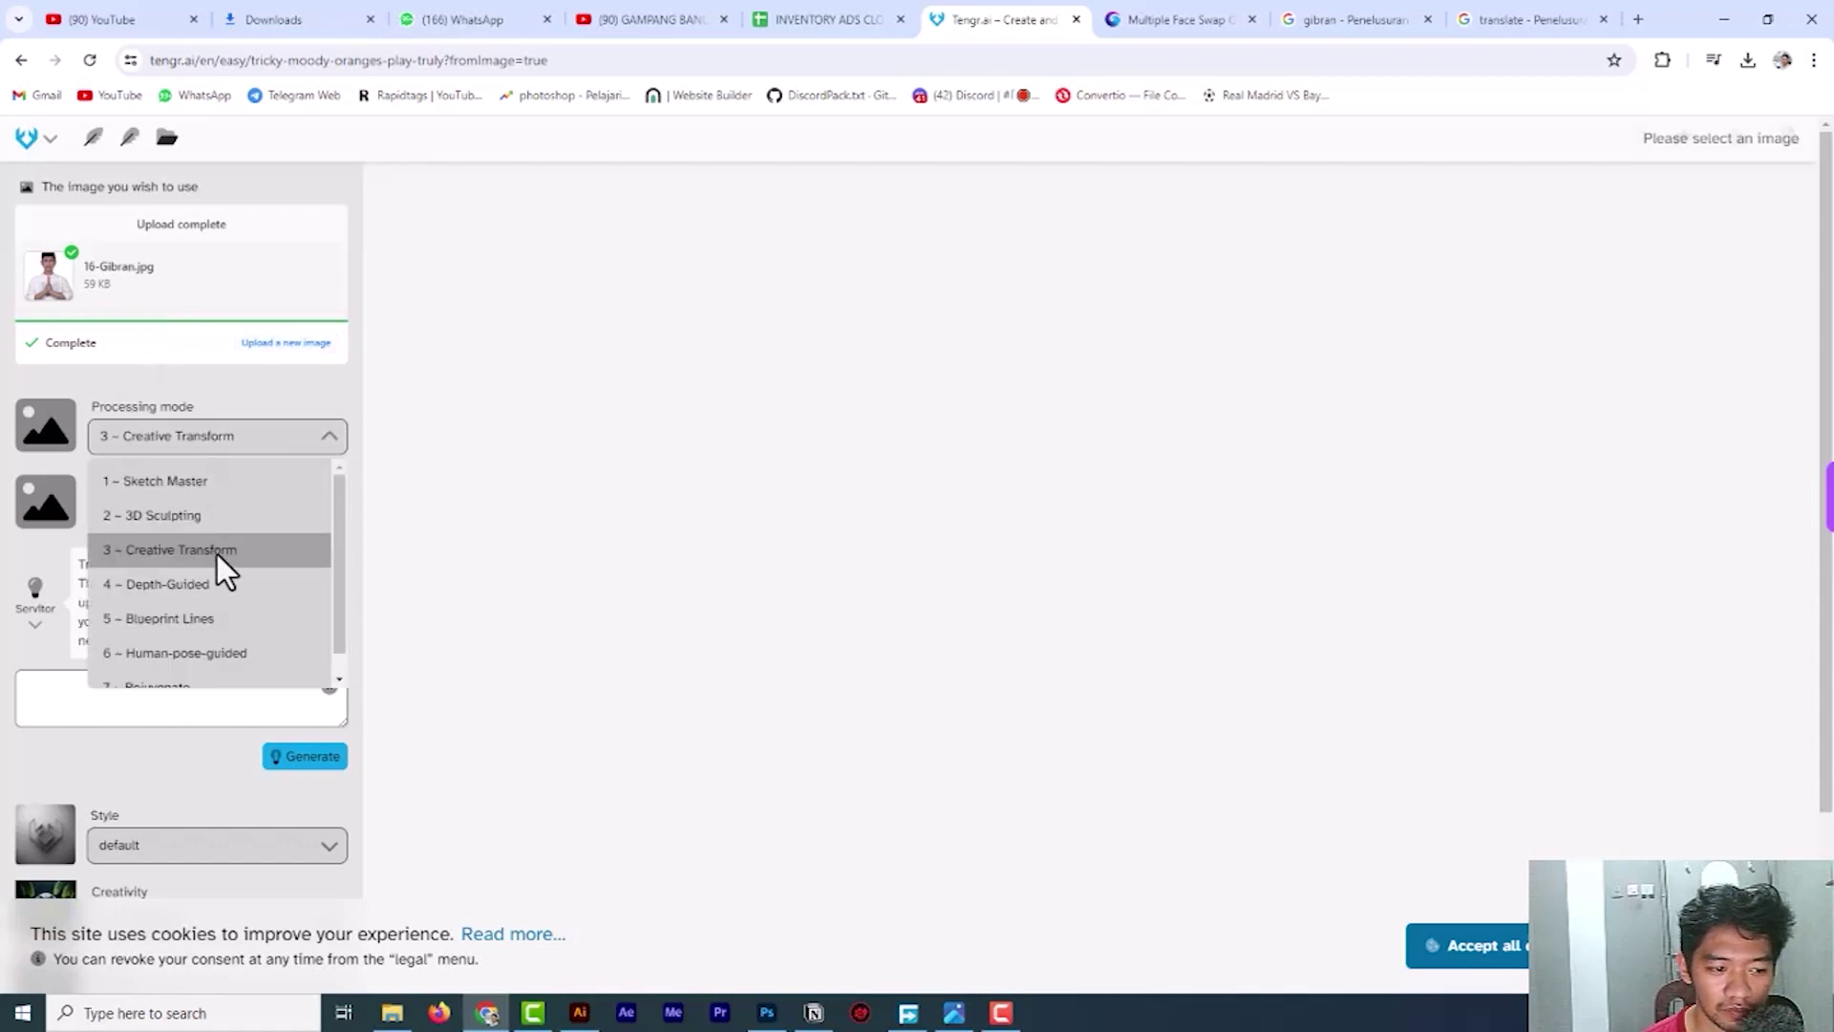
pyautogui.click(169, 584)
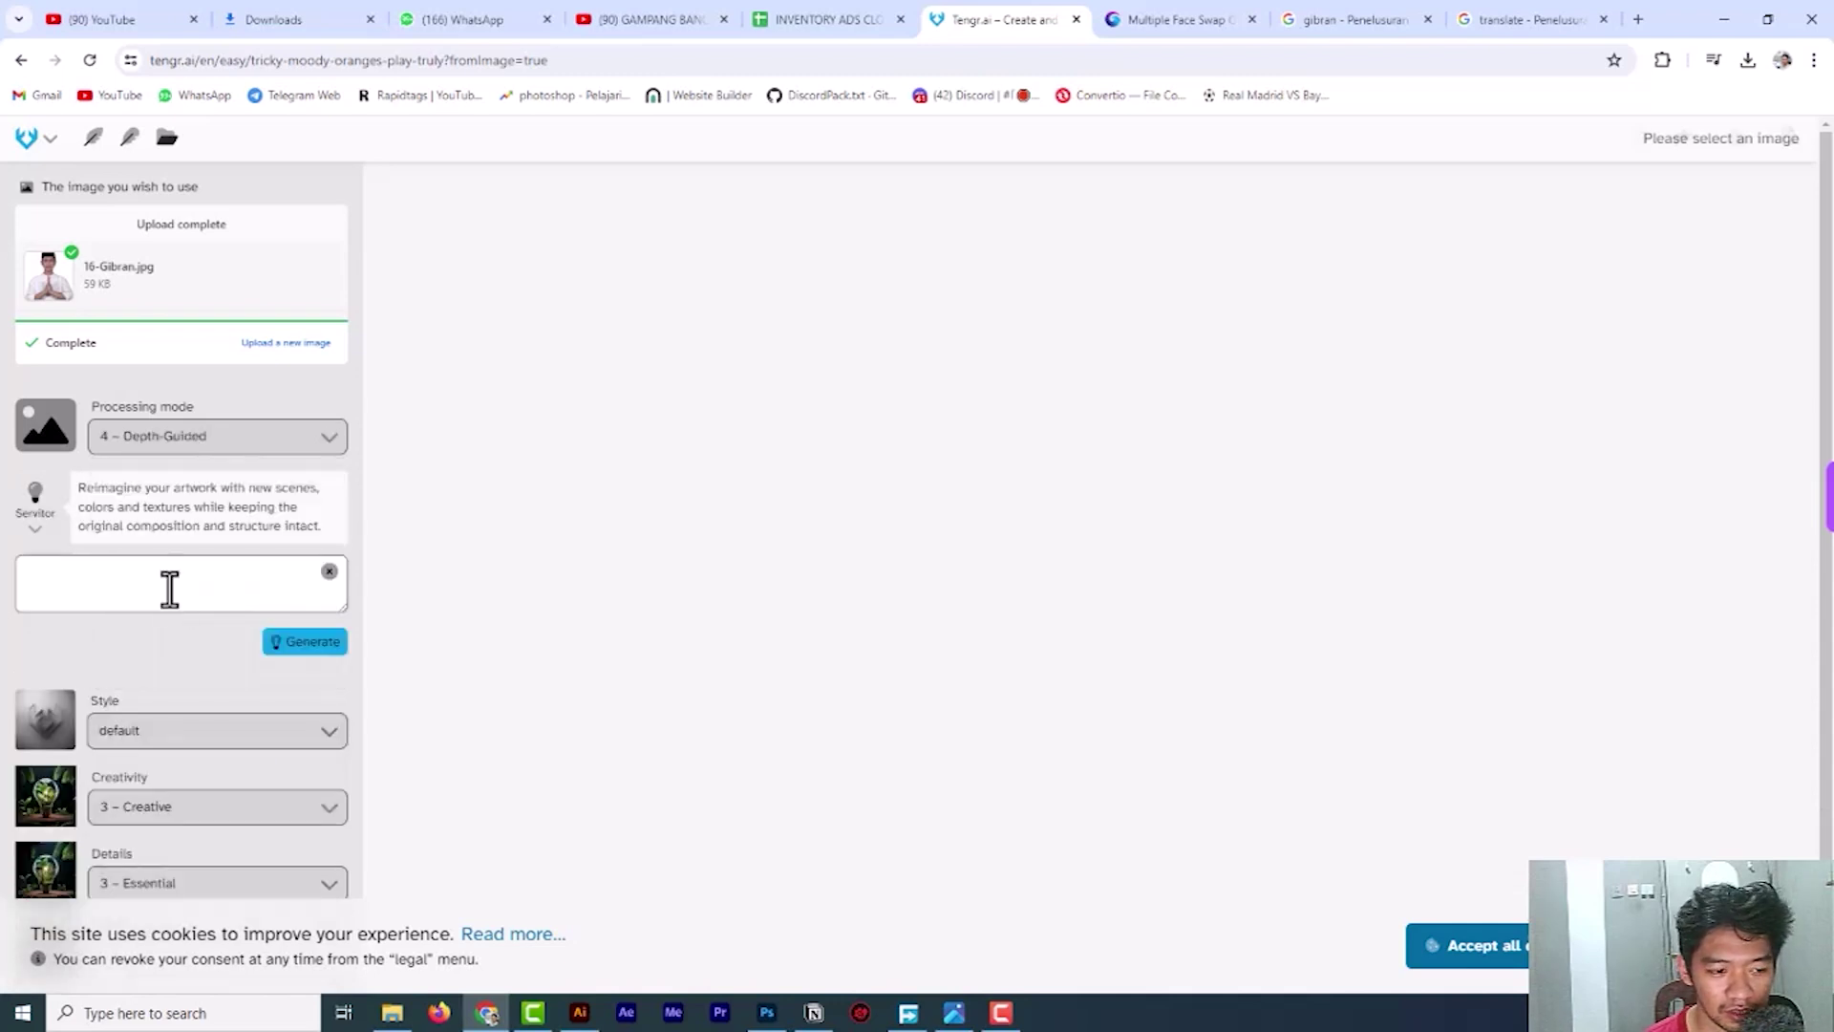
pyautogui.click(34, 531)
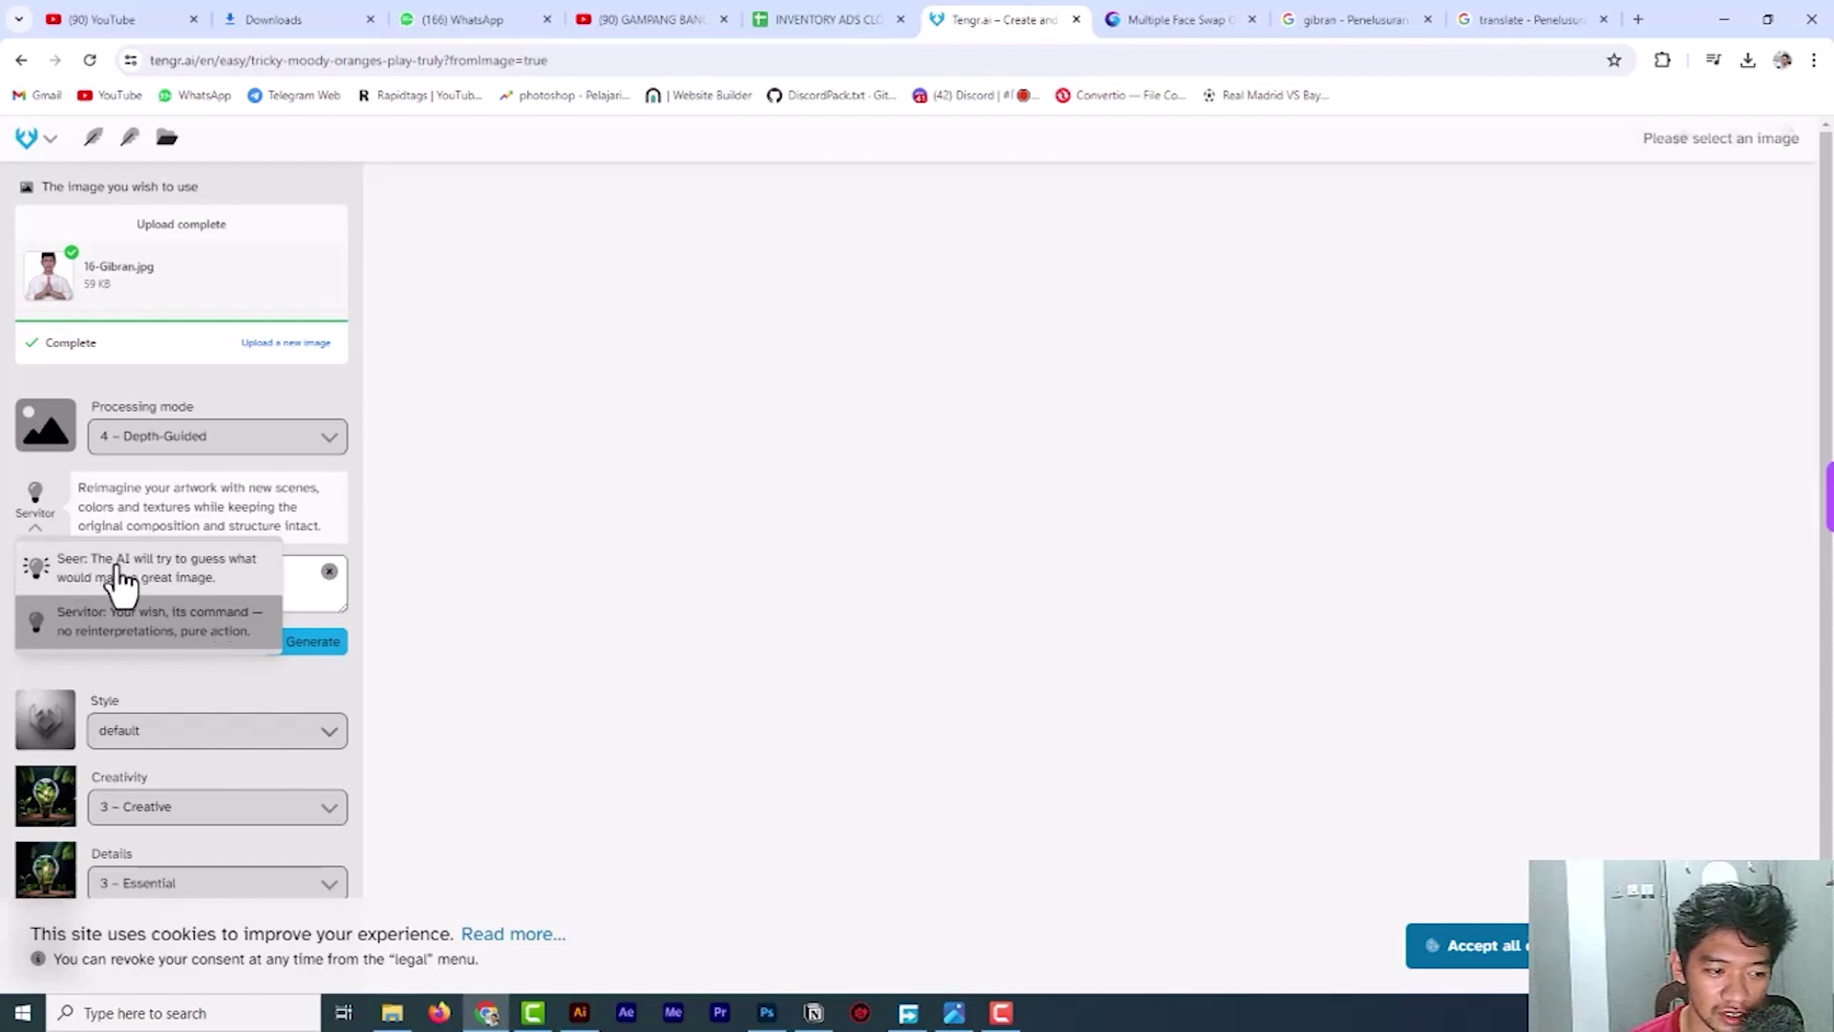
pyautogui.click(99, 639)
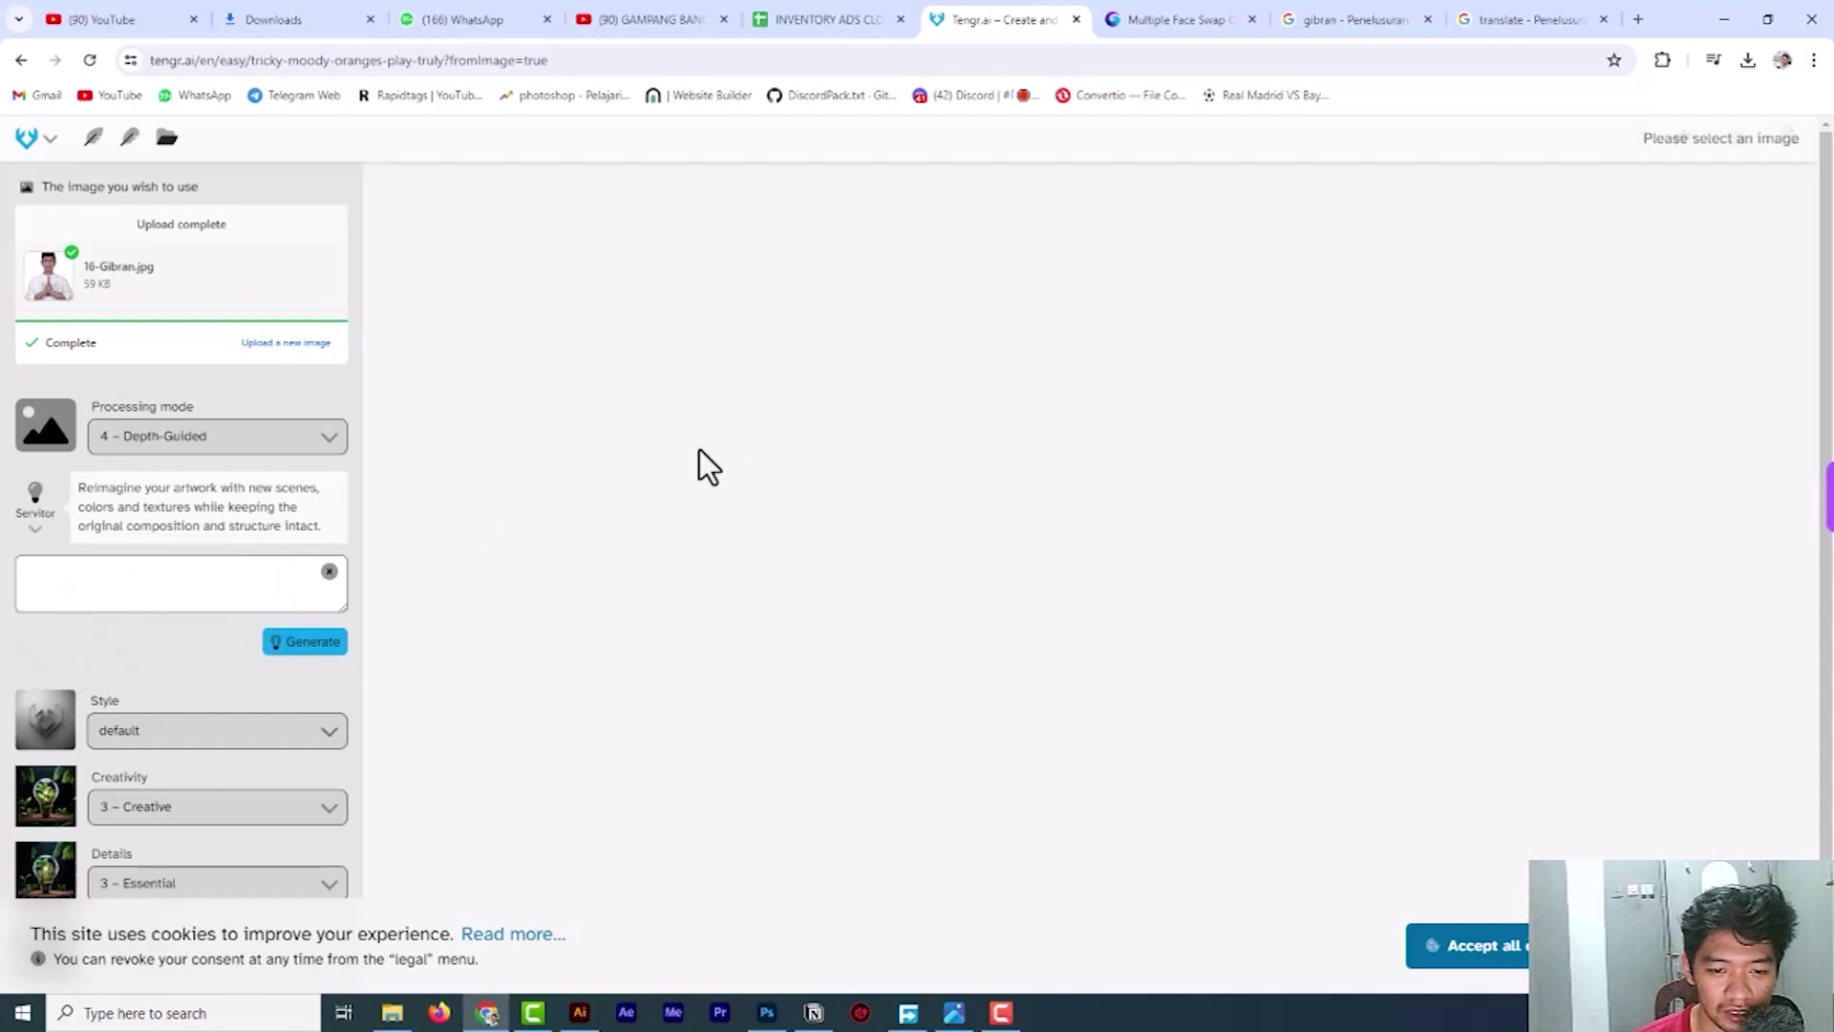
pyautogui.click(1514, 17)
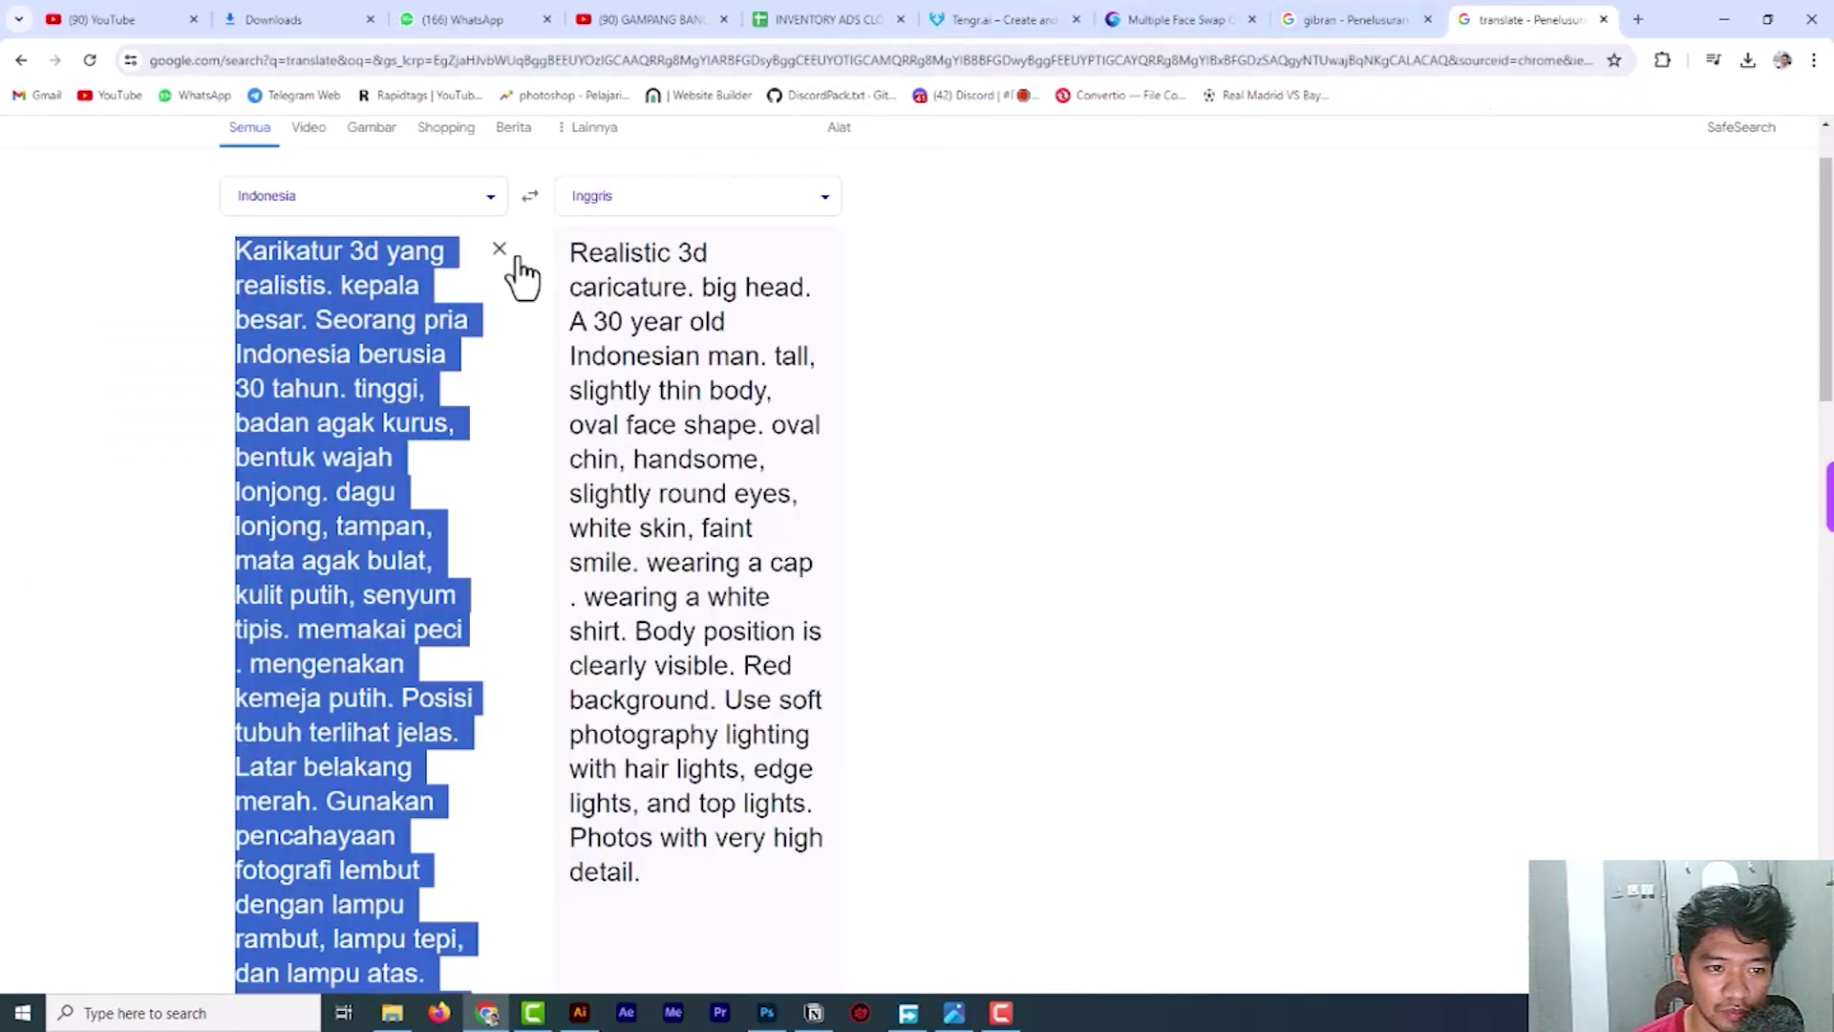
# Change the man's age in the Indonesian prompt from 30 to 28.
pyautogui.click(478, 351)
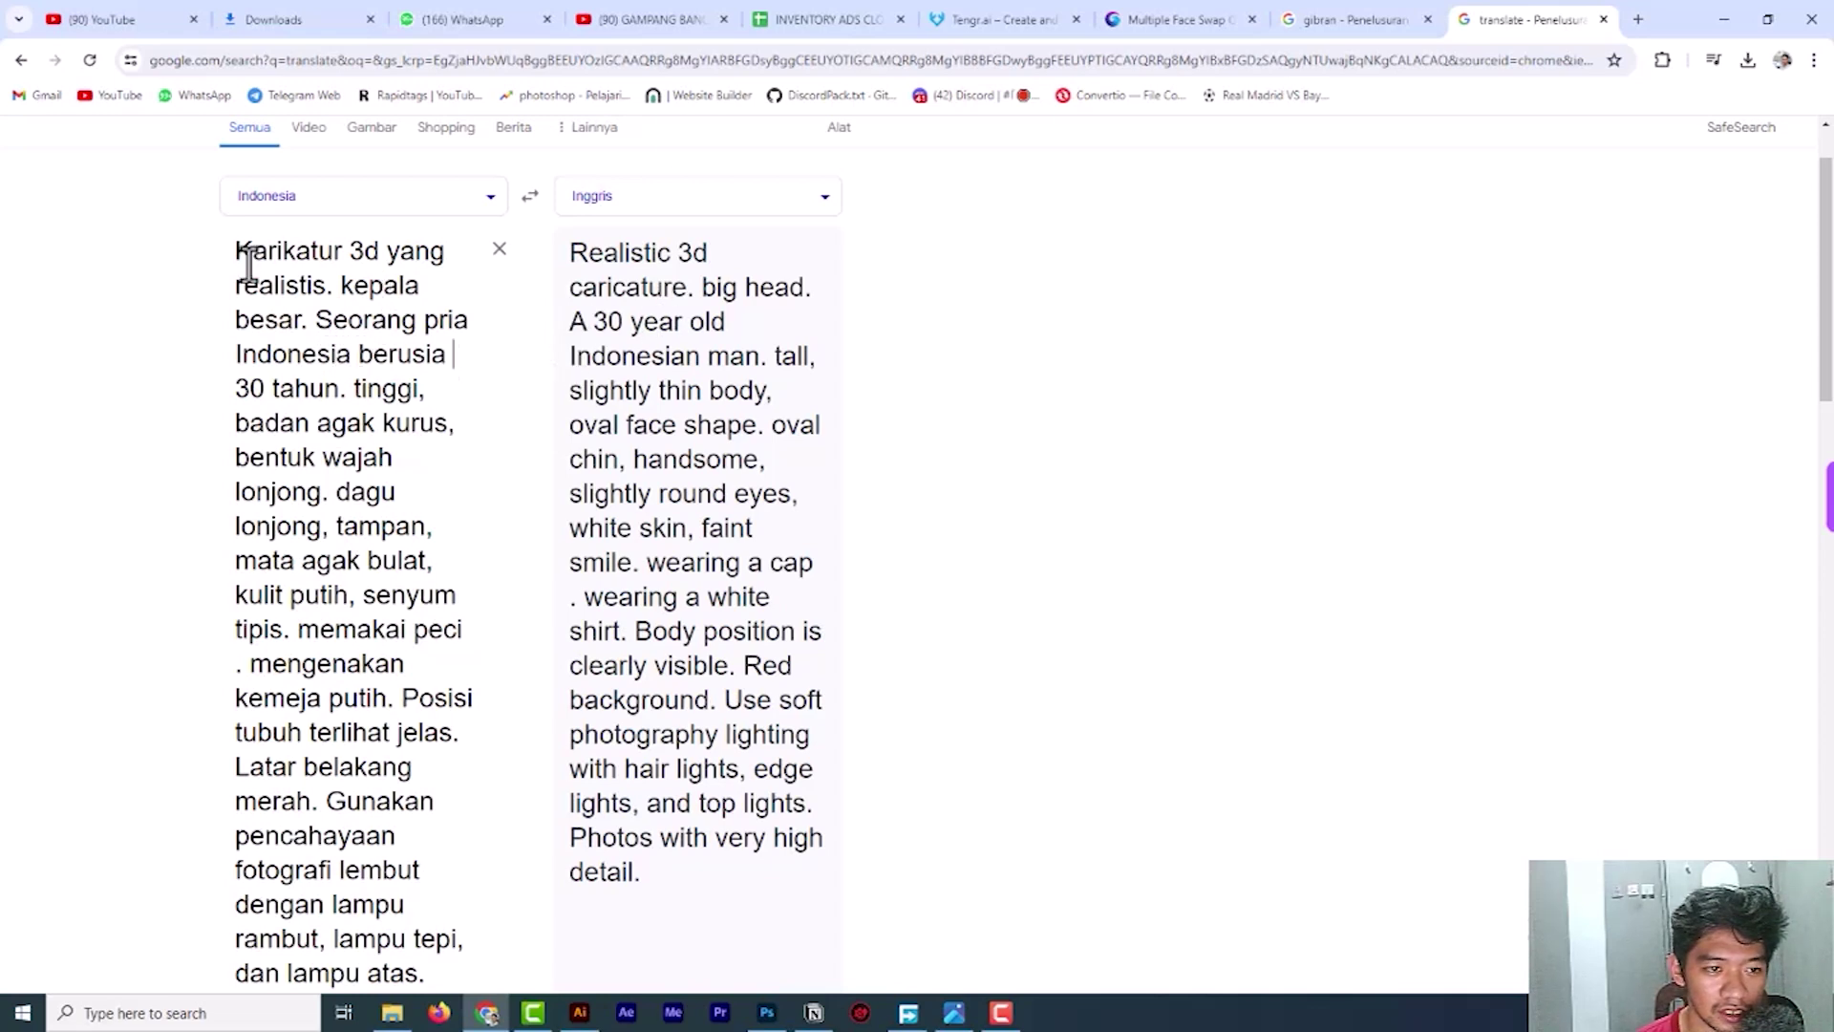
pyautogui.moveTo(235, 251); pyautogui.dragTo(338, 283)
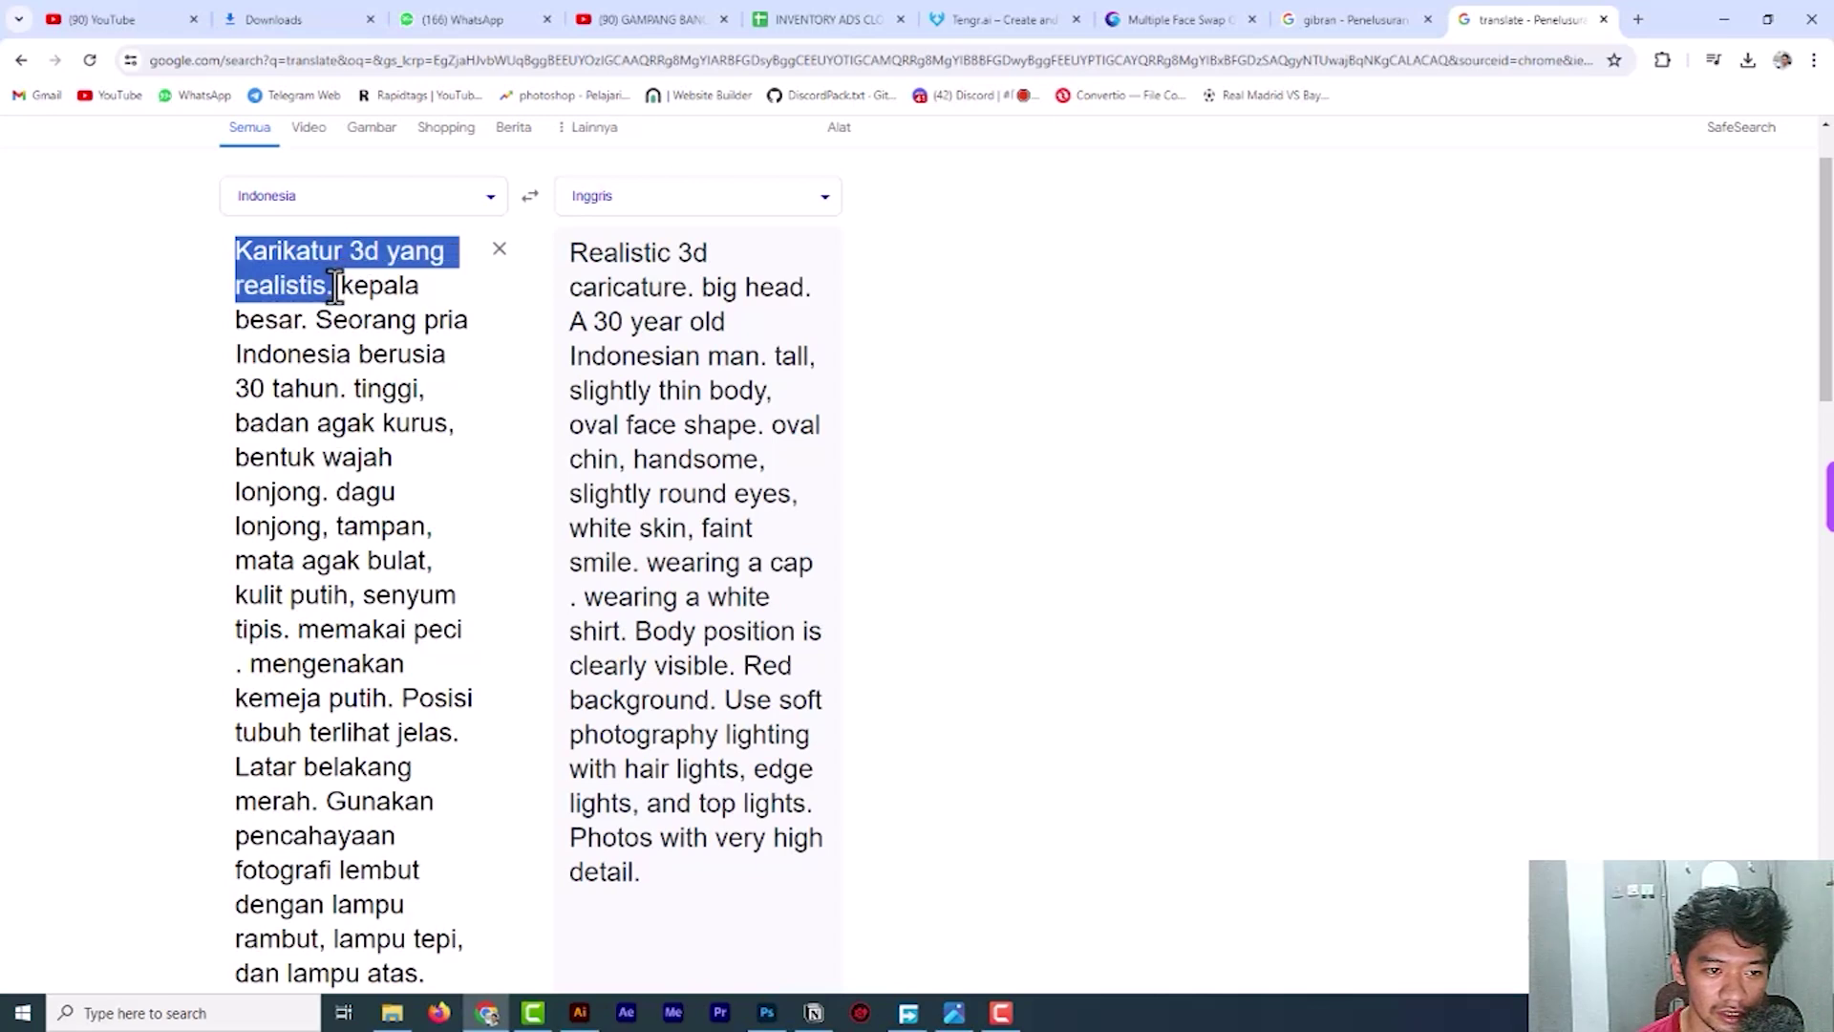
pyautogui.moveTo(334, 284); pyautogui.dragTo(326, 285)
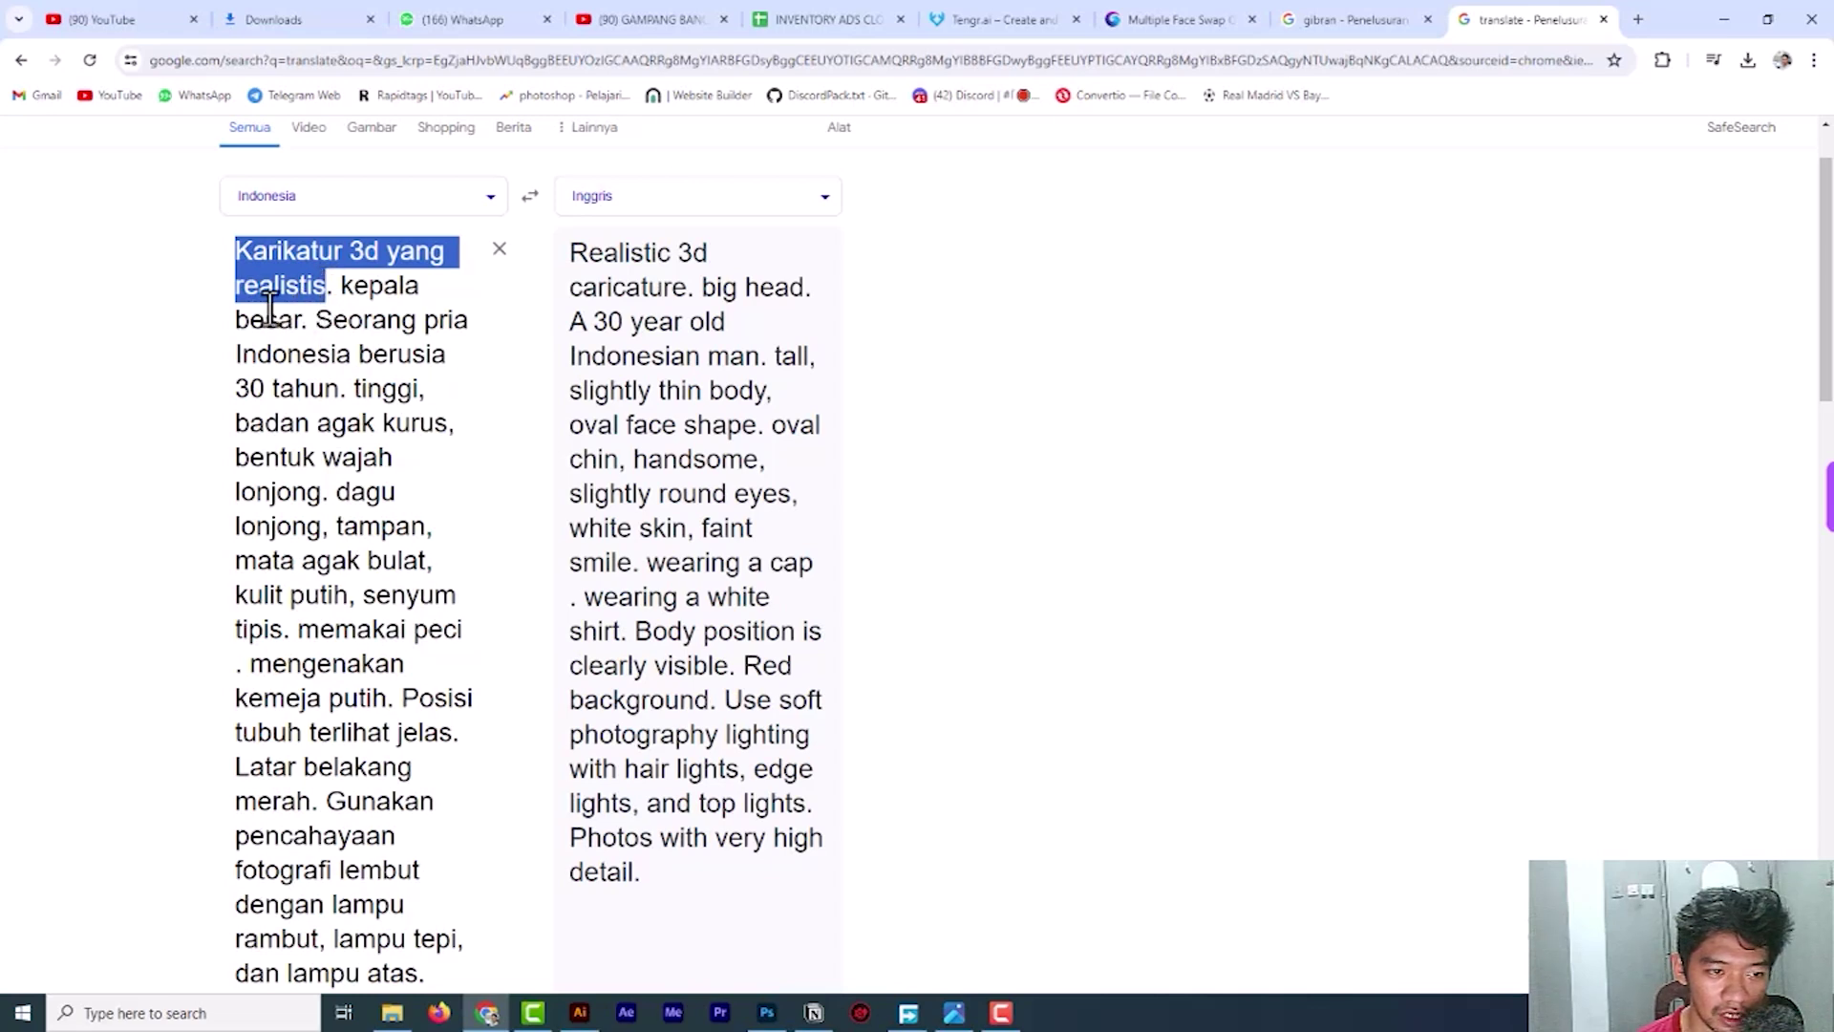
pyautogui.click(330, 356)
pyautogui.doubleClick(263, 387)
pyautogui.write('28')
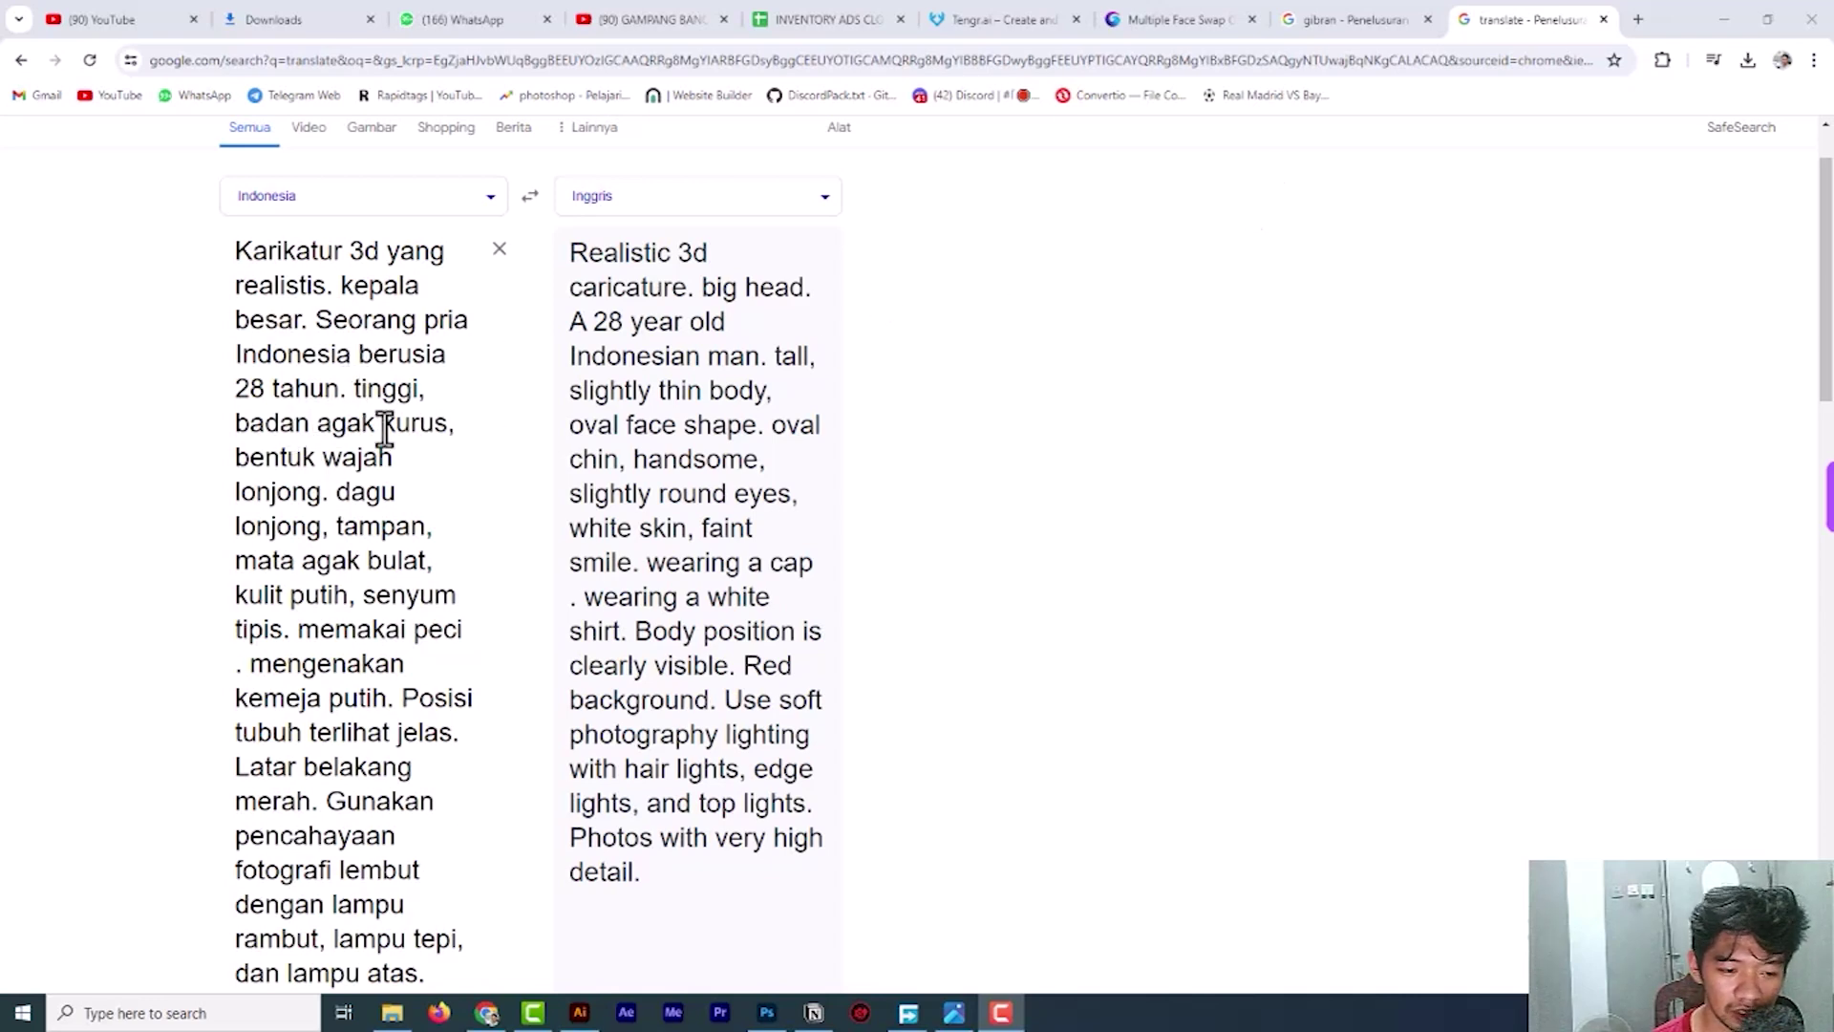
# Reselect the sentences about the 28-year-old man and his appearance.
pyautogui.hotkey('ctrl', 'a')
pyautogui.click(332, 339)
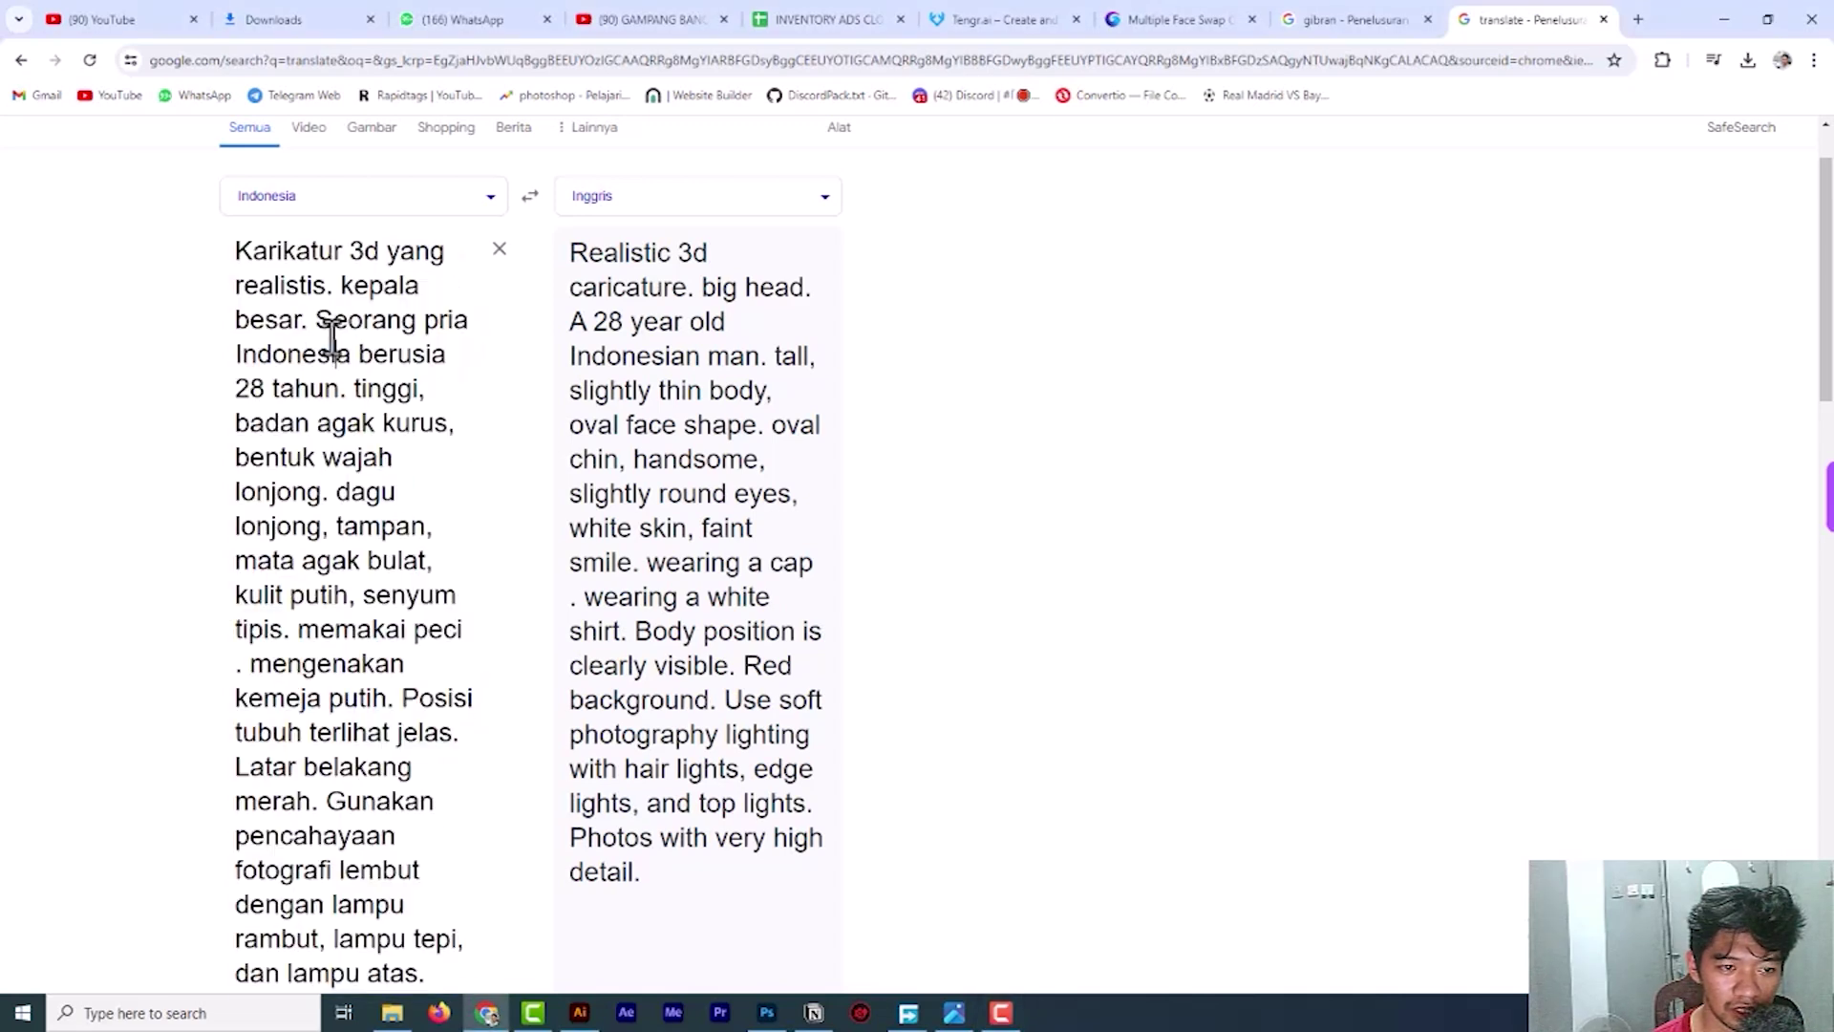
pyautogui.moveTo(319, 320); pyautogui.dragTo(345, 390)
pyautogui.moveTo(356, 489)
pyautogui.mouseDown()
pyautogui.moveTo(421, 586)
pyautogui.moveTo(246, 635)
pyautogui.moveTo(356, 650)
pyautogui.moveTo(408, 730)
pyautogui.moveTo(327, 799)
pyautogui.moveTo(320, 763)
pyautogui.moveTo(311, 800)
pyautogui.mouseUp()
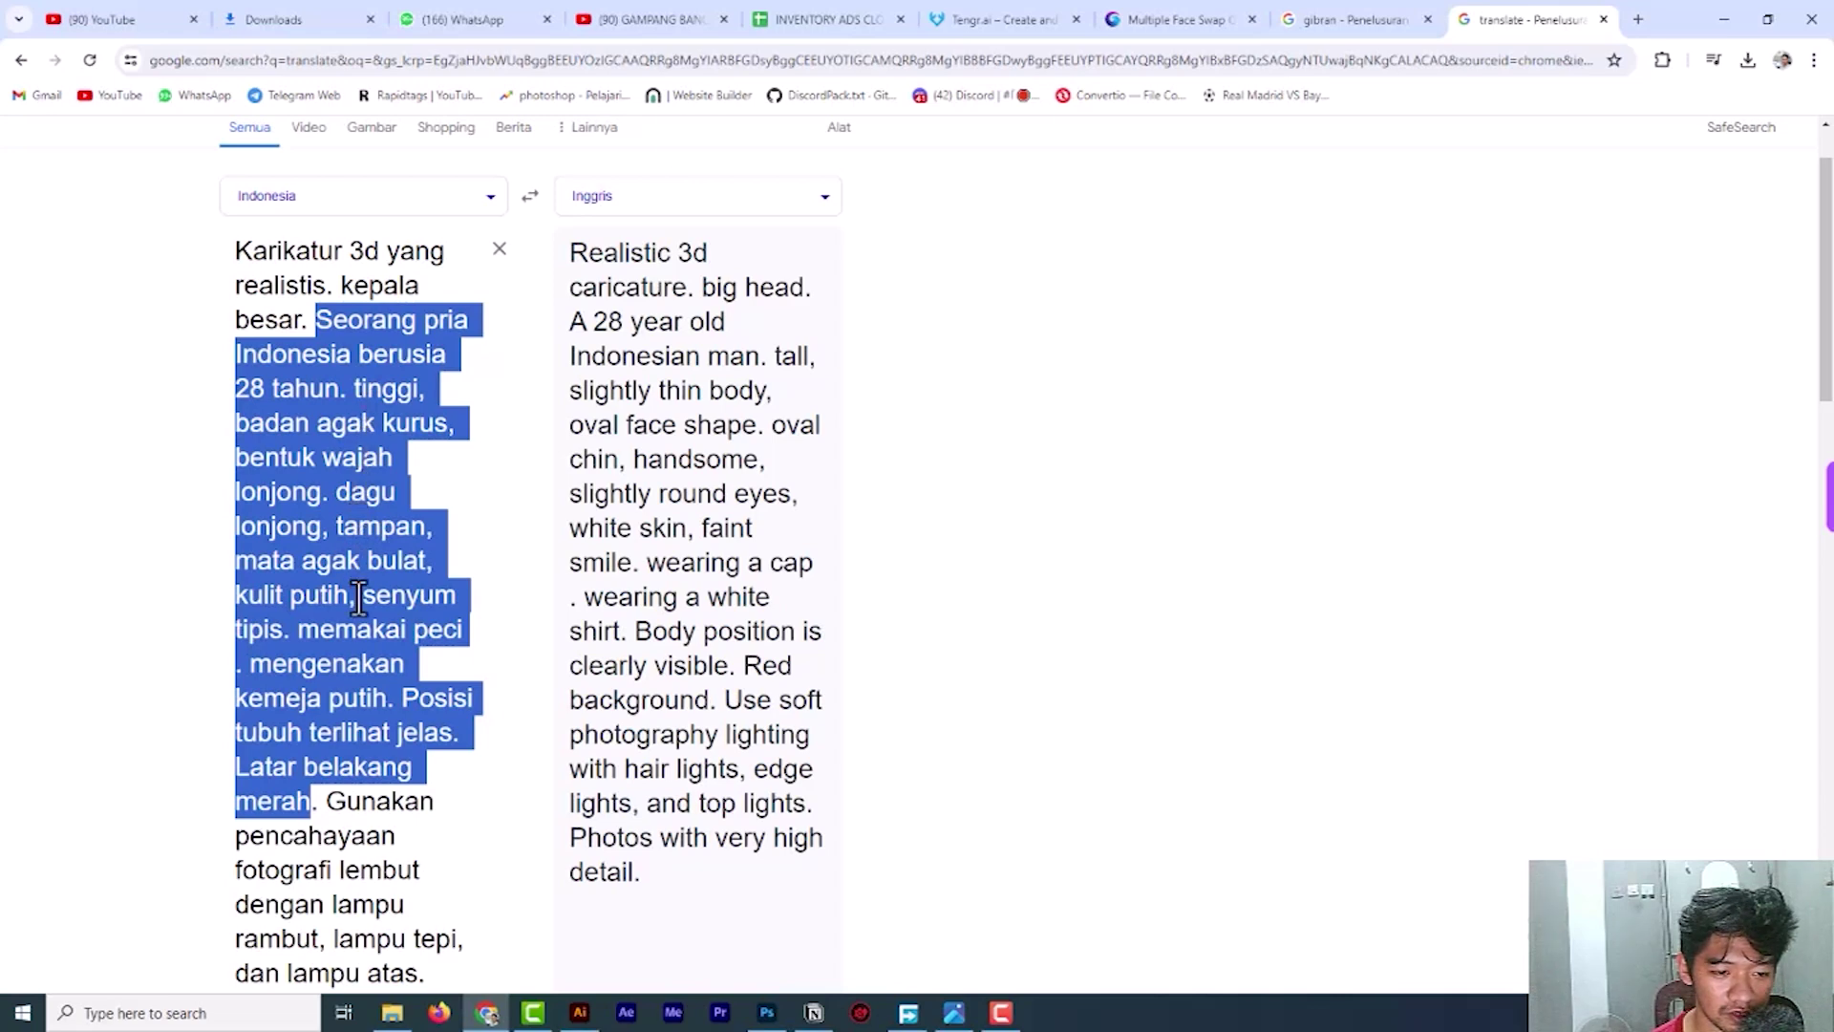
pyautogui.click(307, 629)
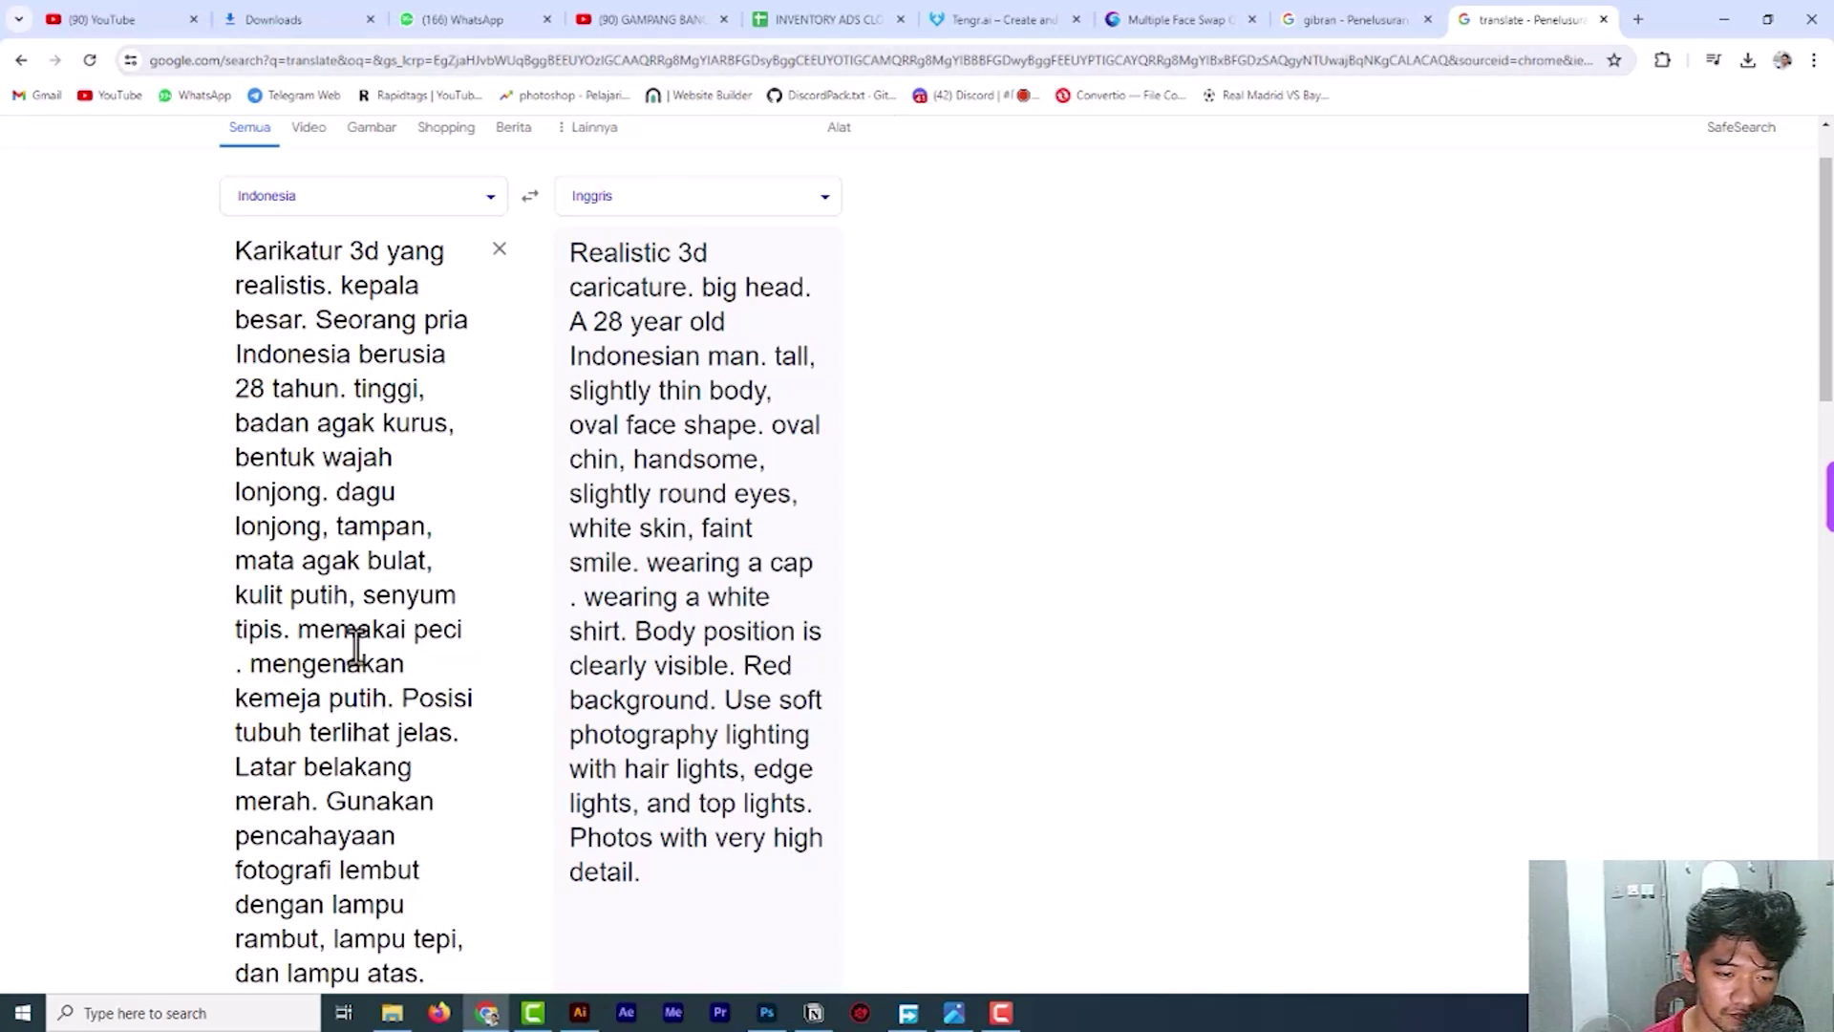
# Copy the English caricature prompt for the 28-year-old Indonesian man and return to Tengr.ai.
pyautogui.scroll(-1, 356, 639)
pyautogui.scroll(-1, 357, 643)
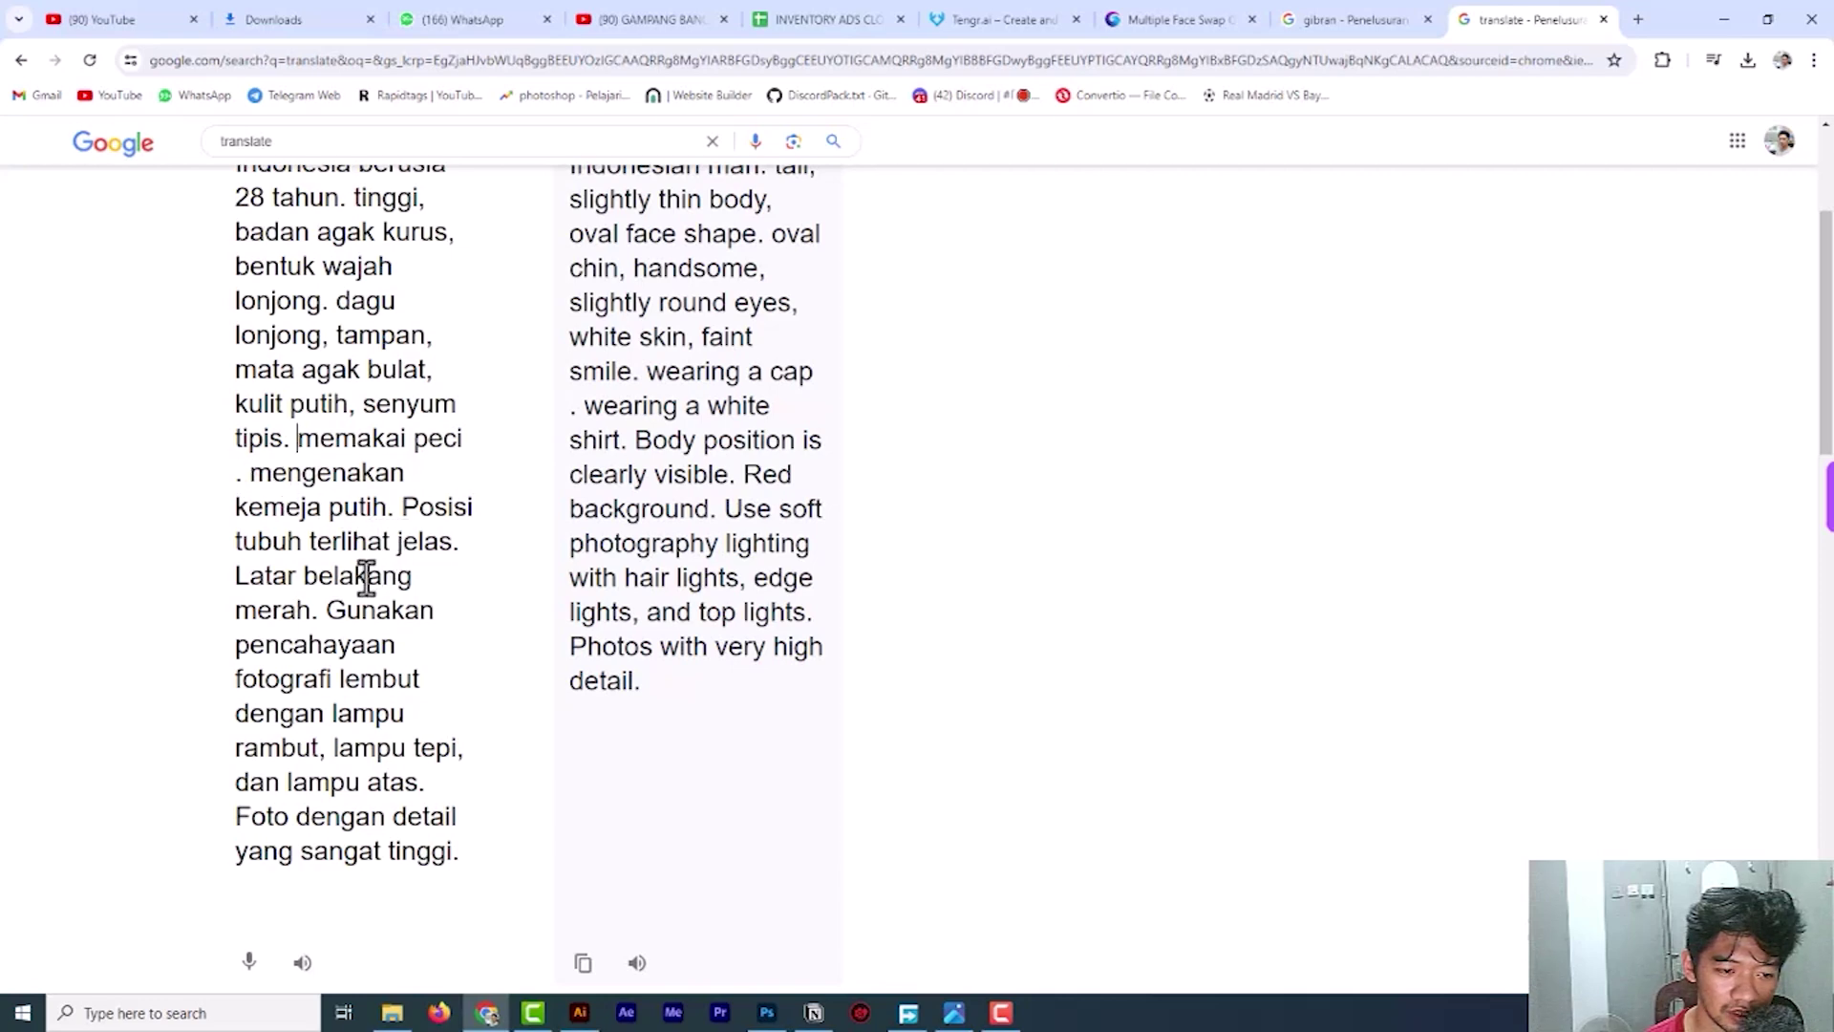
pyautogui.moveTo(328, 612); pyautogui.dragTo(448, 853)
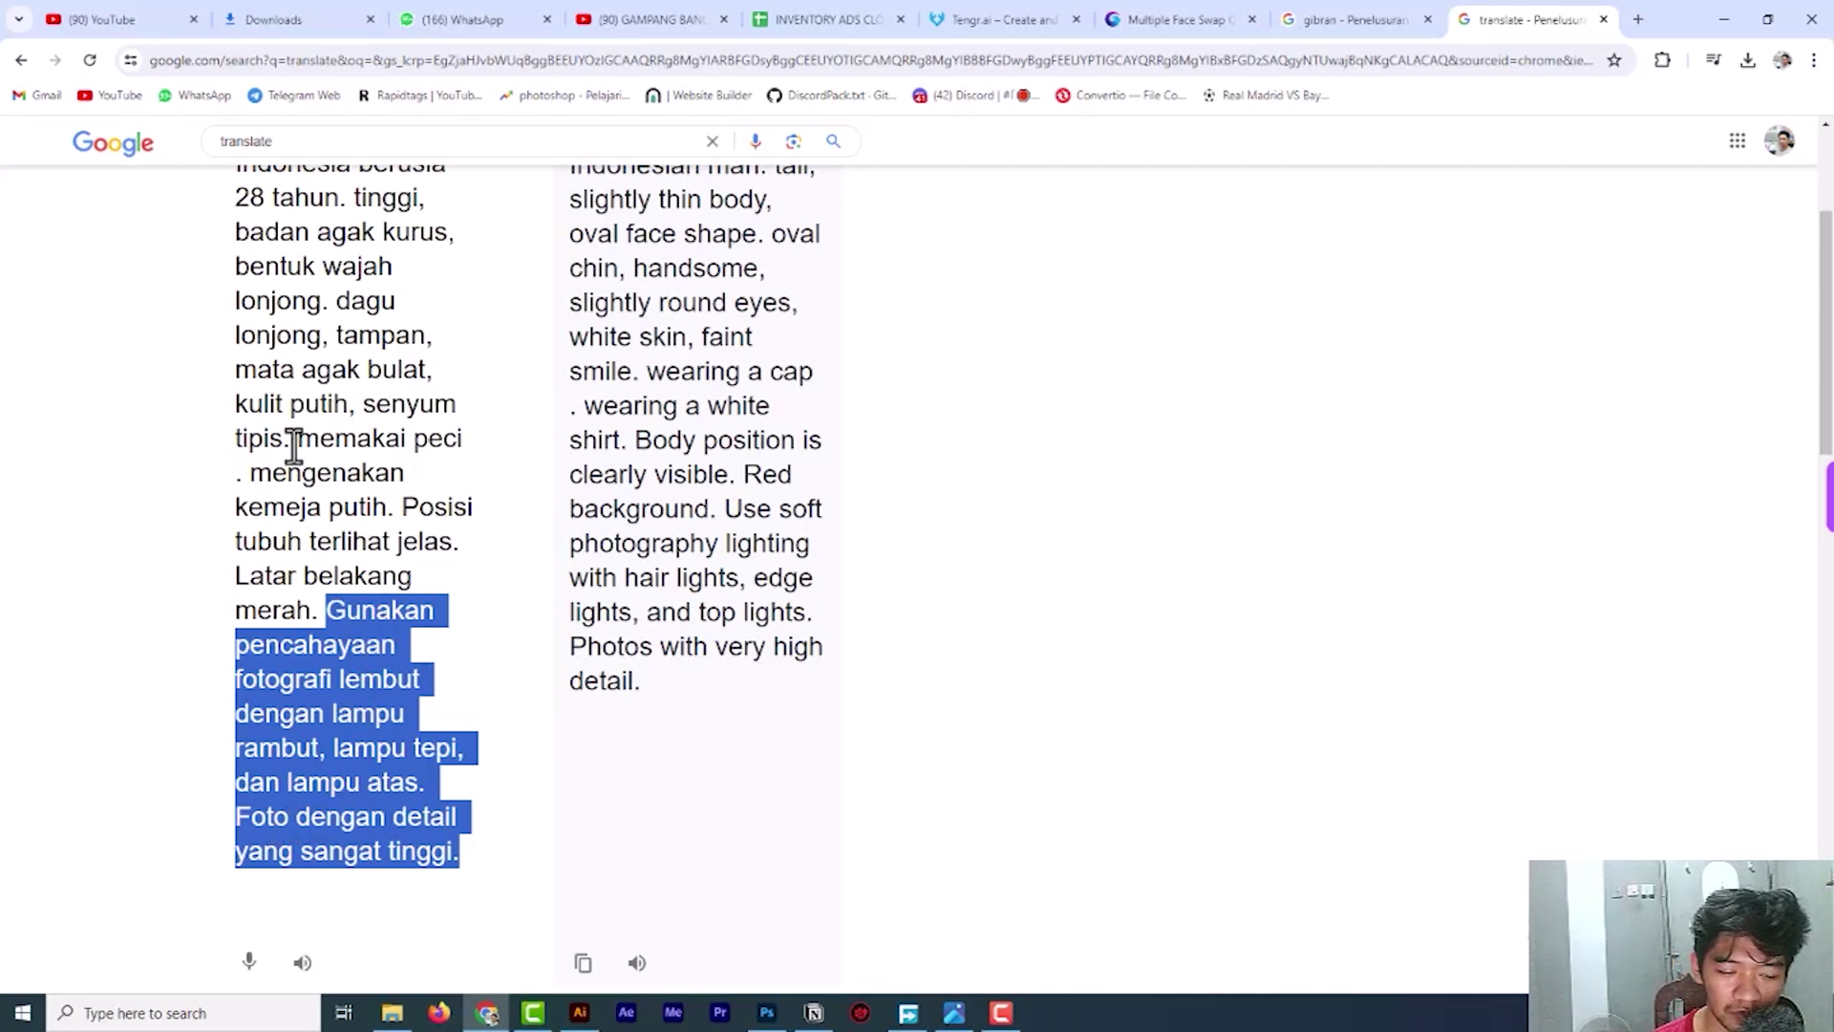
pyautogui.scroll(3, 358, 426)
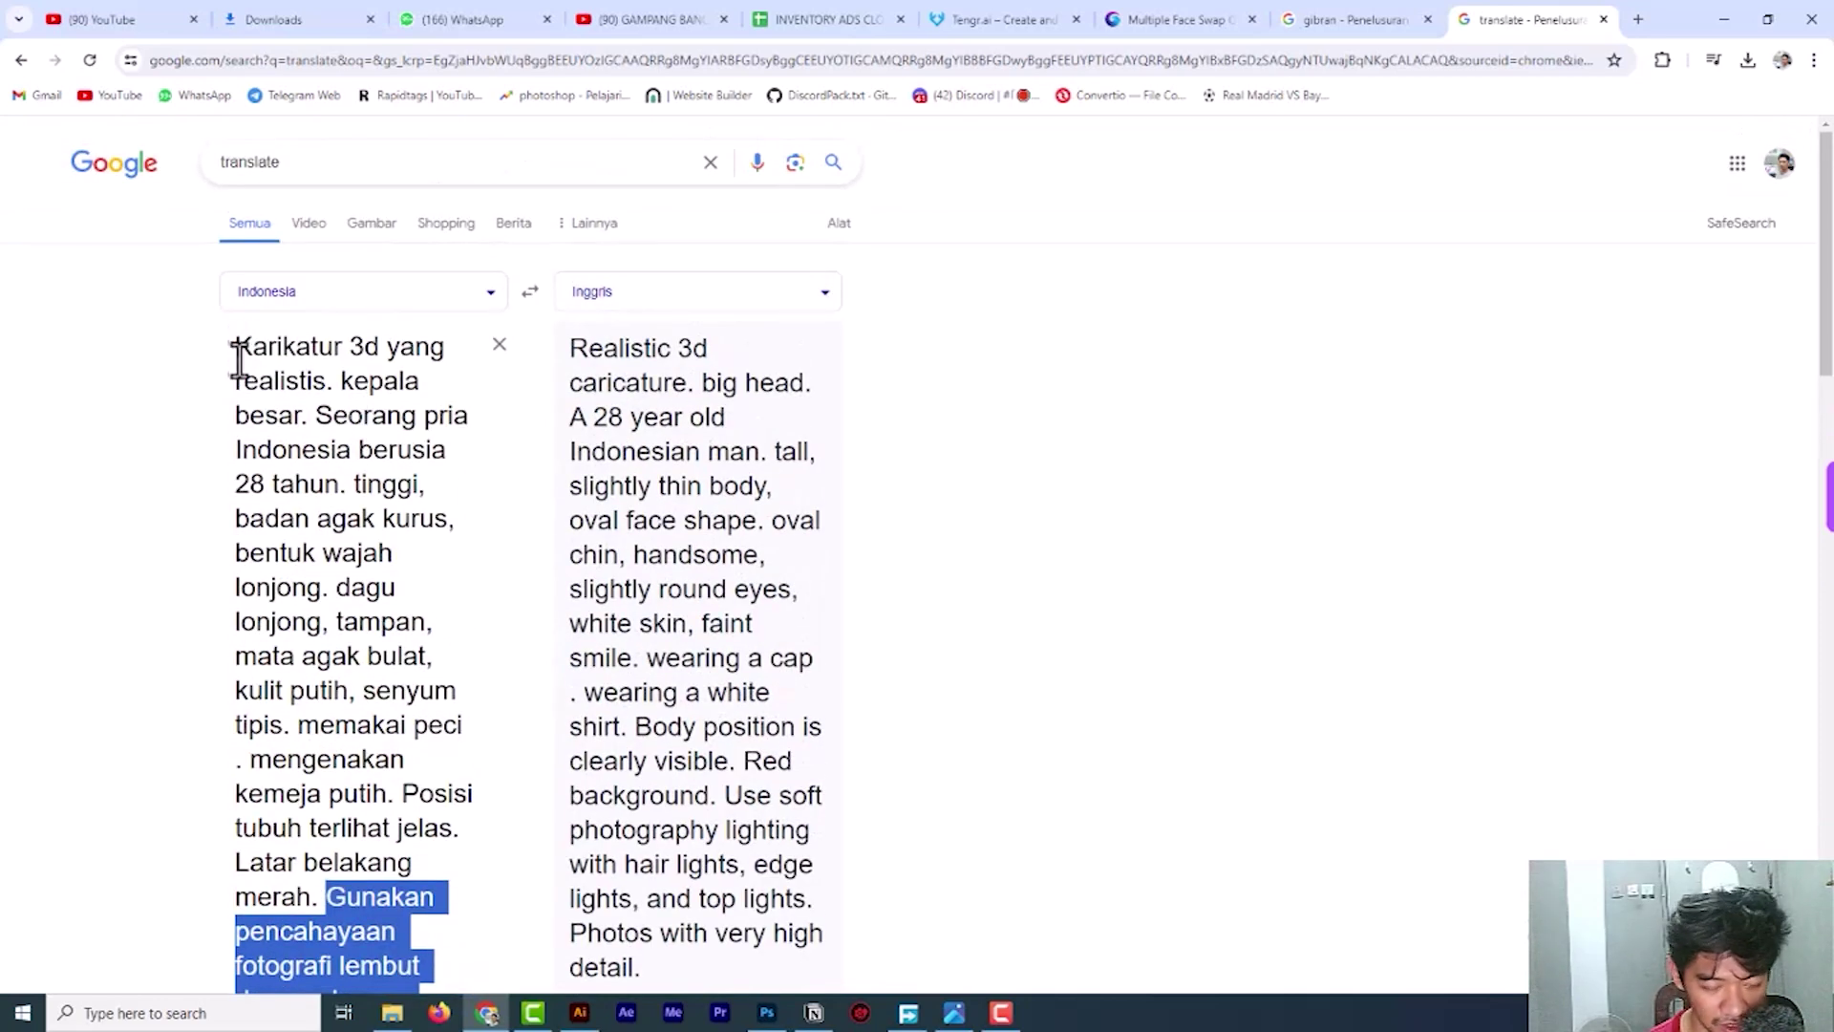
pyautogui.scroll(-2, 367, 404)
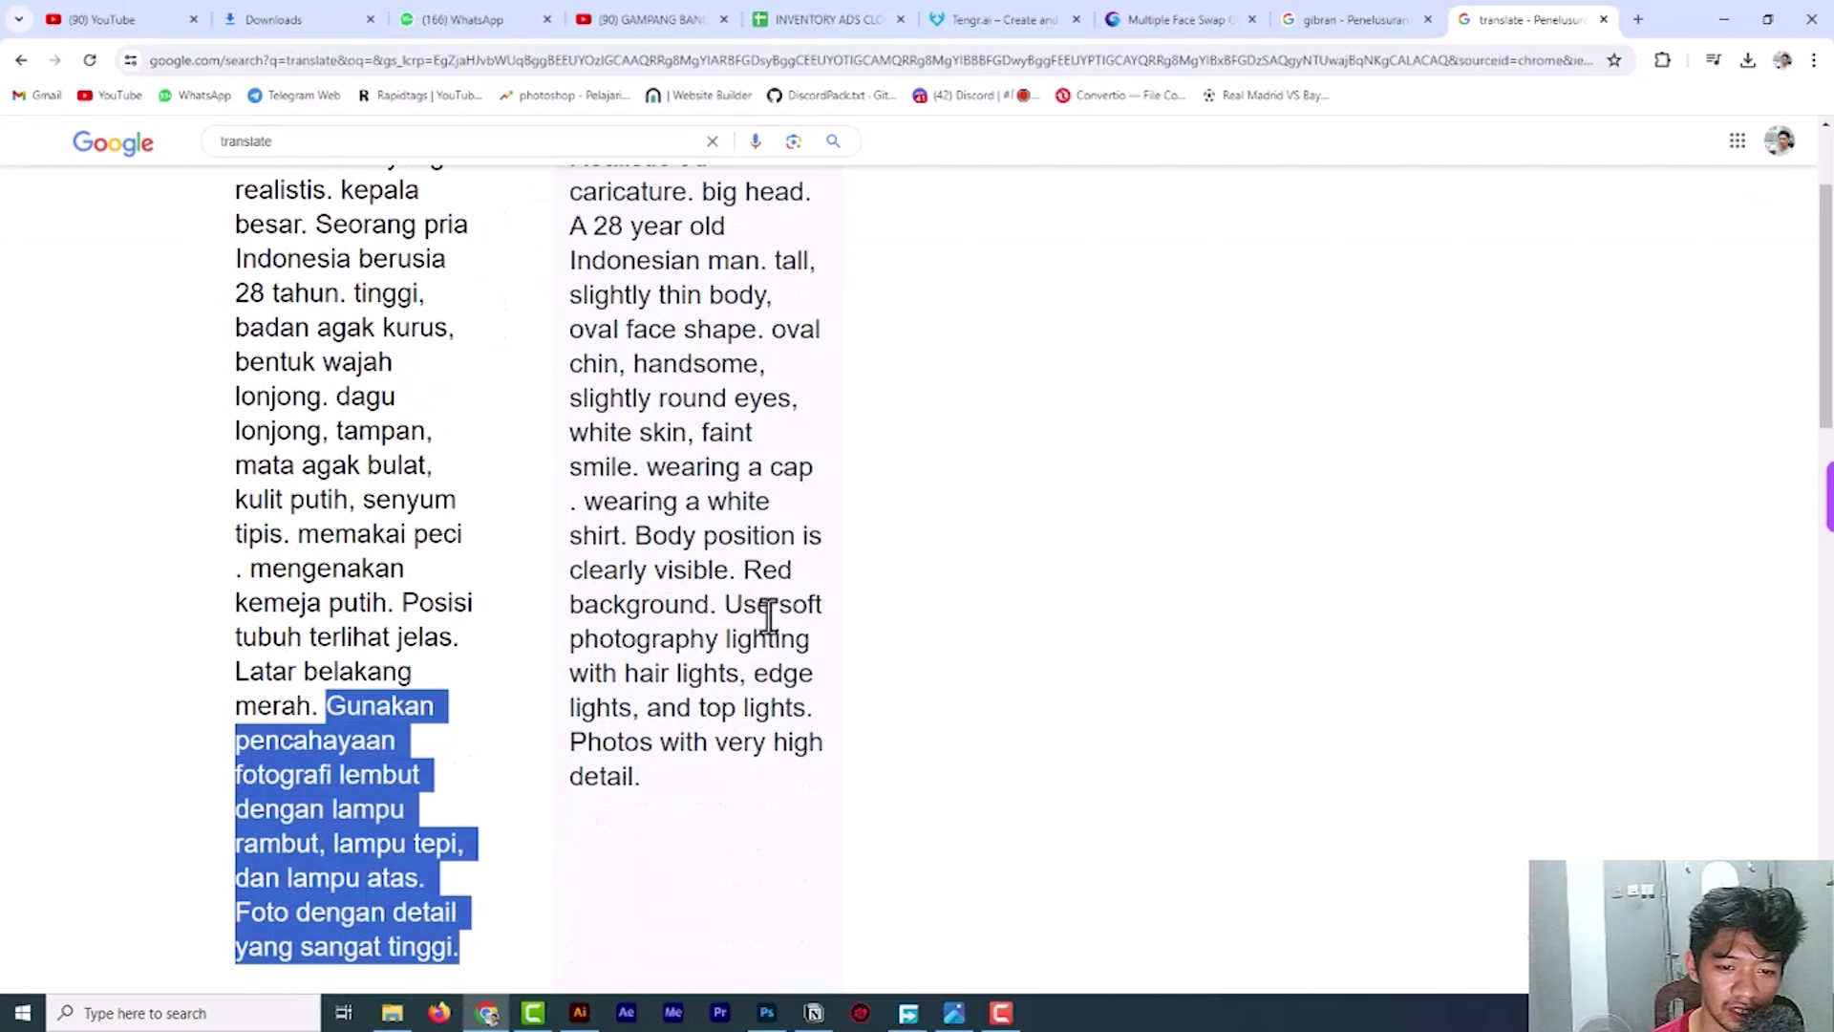
pyautogui.scroll(1, 684, 605)
pyautogui.scroll(-4, 685, 764)
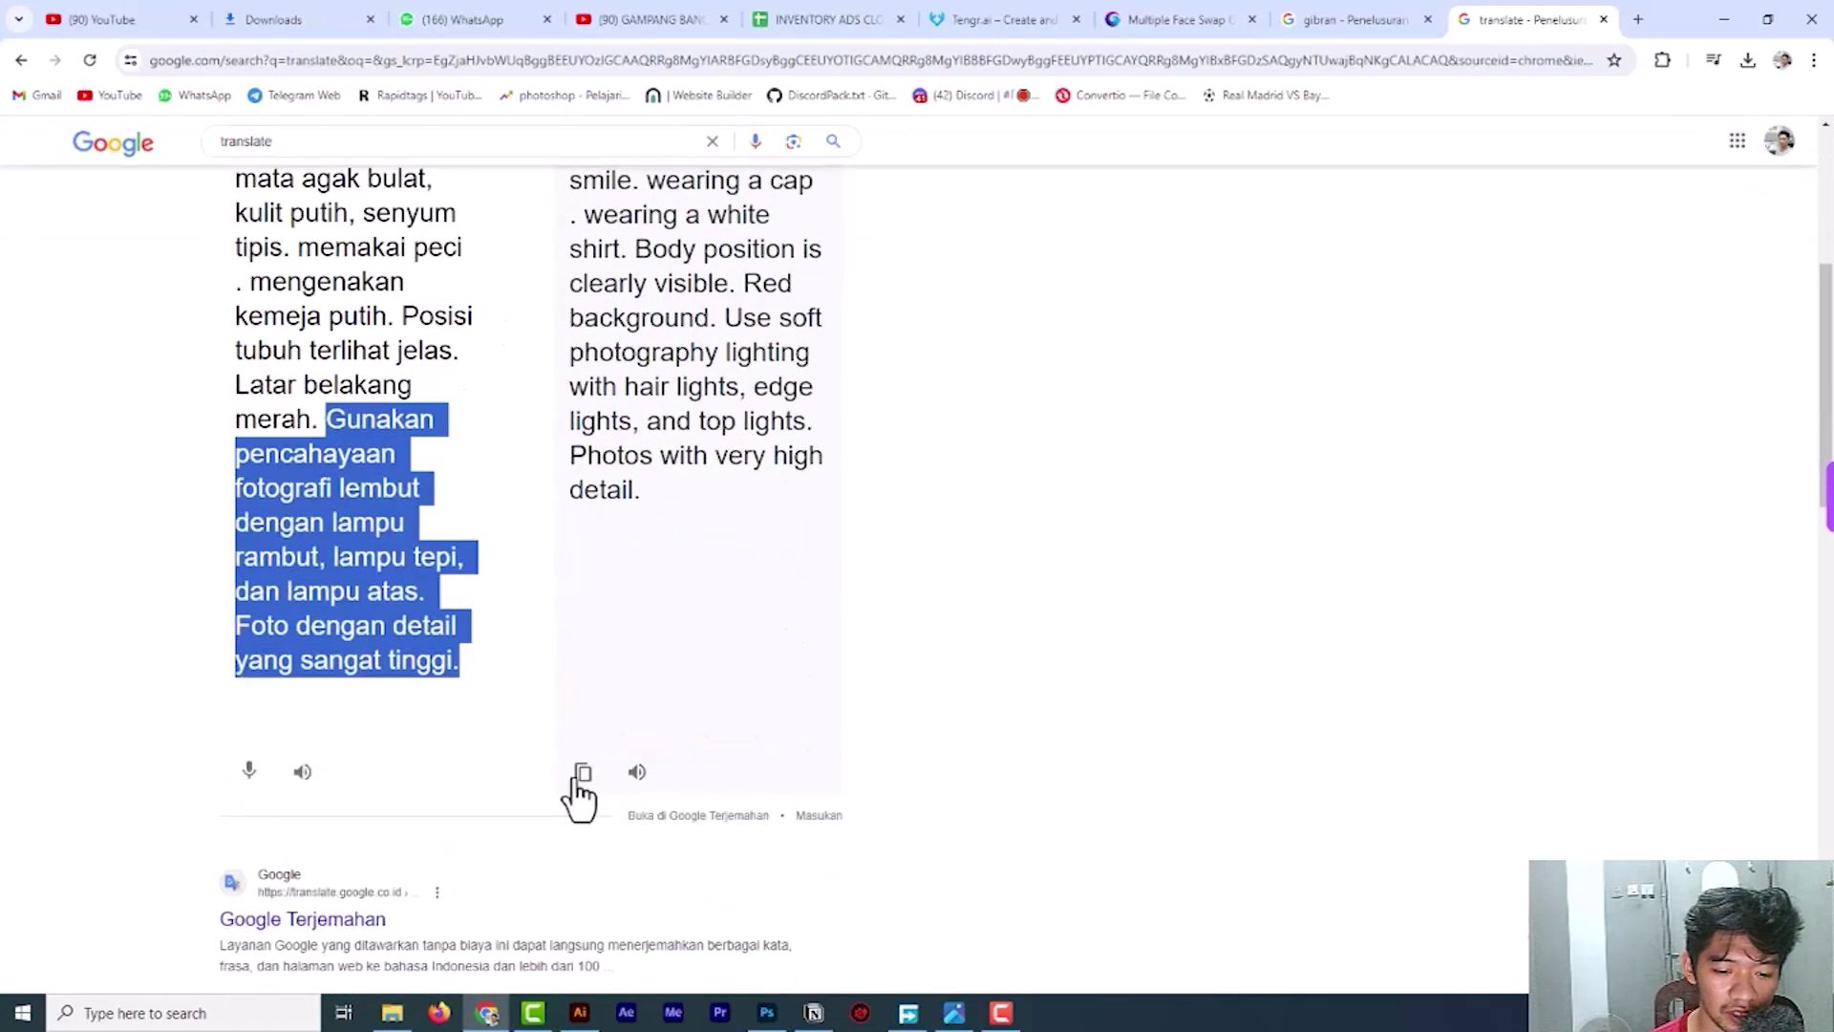
pyautogui.click(582, 772)
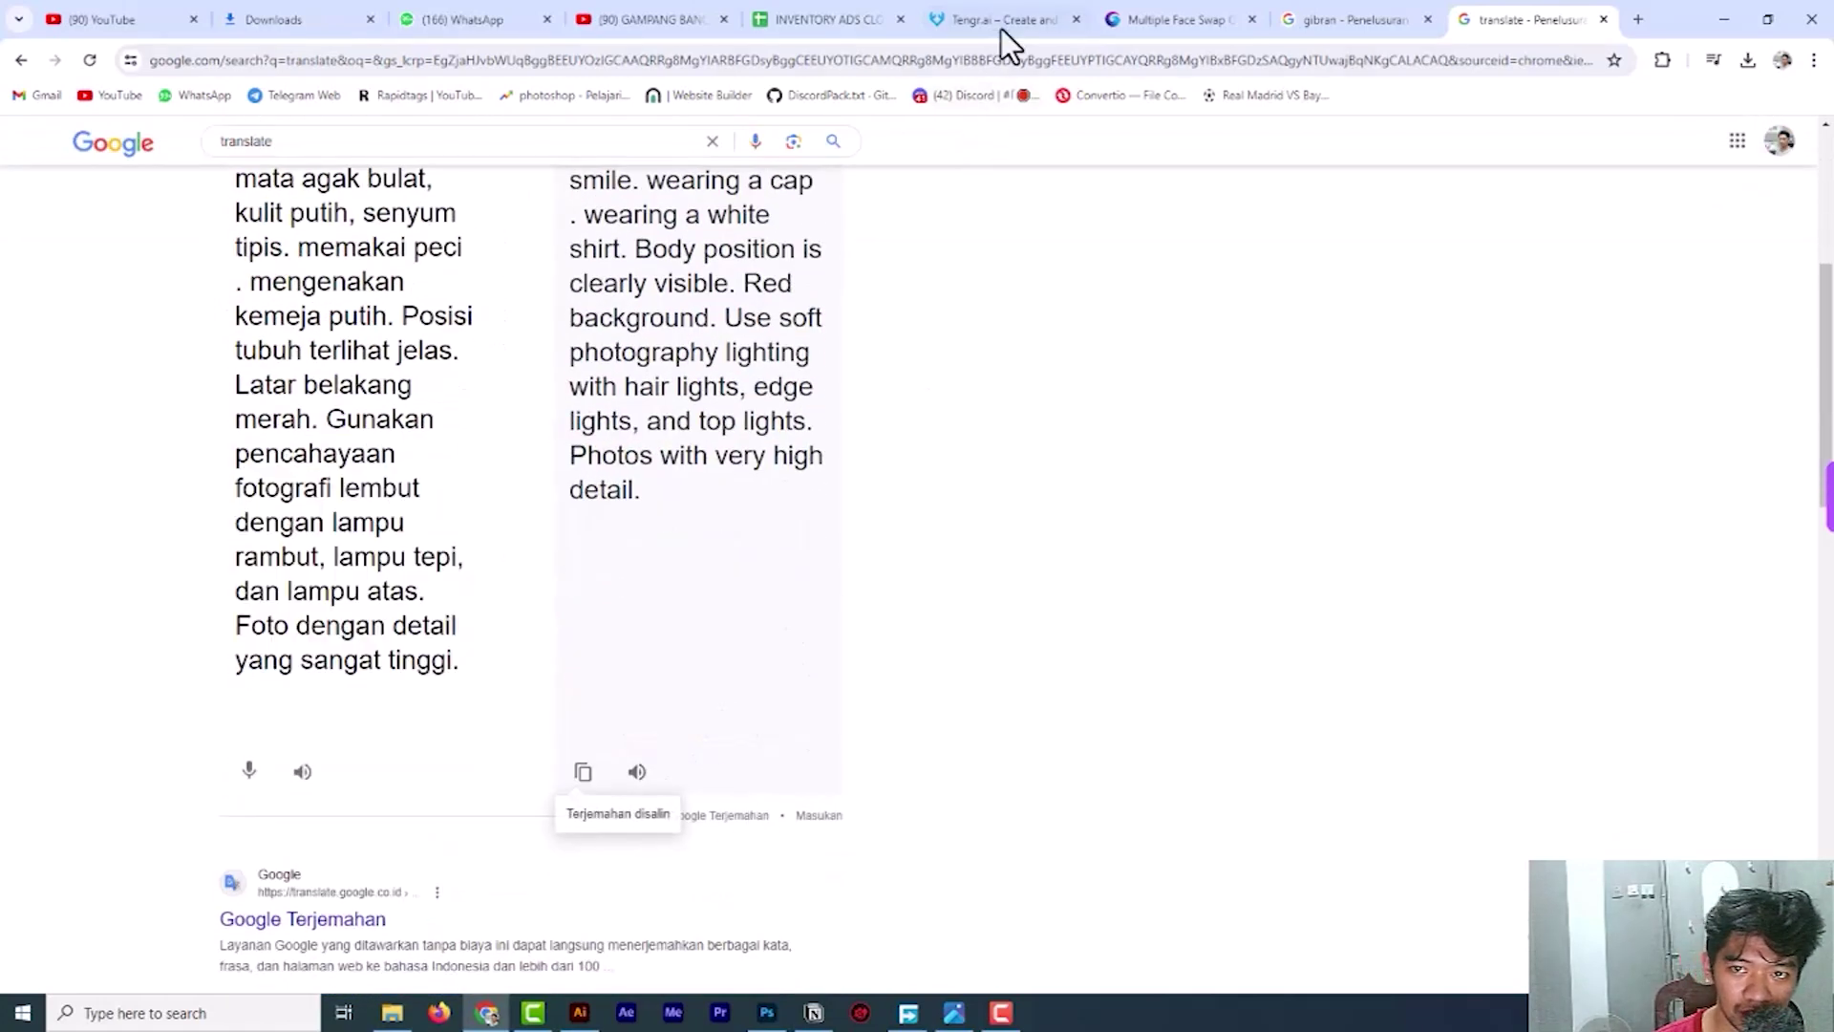
pyautogui.click(984, 21)
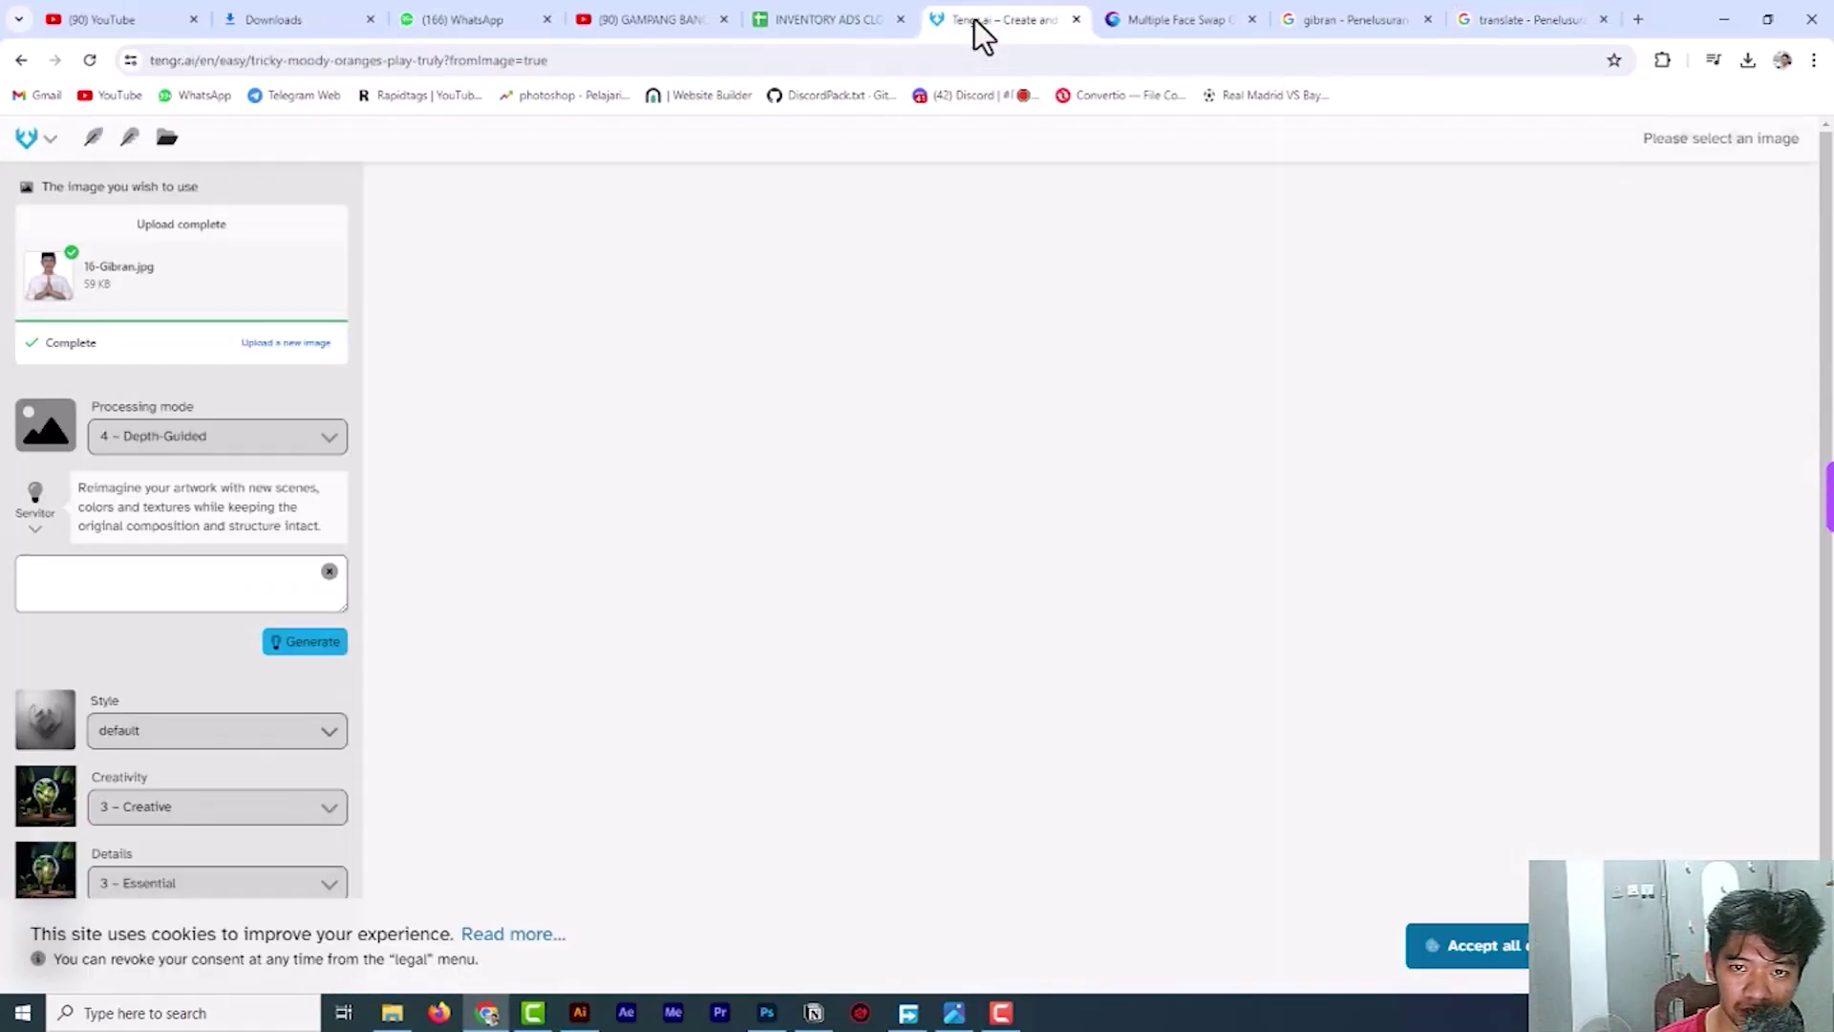
# Paste the English caricature prompt into the Tengr.ai description box.
pyautogui.rightClick(165, 585)
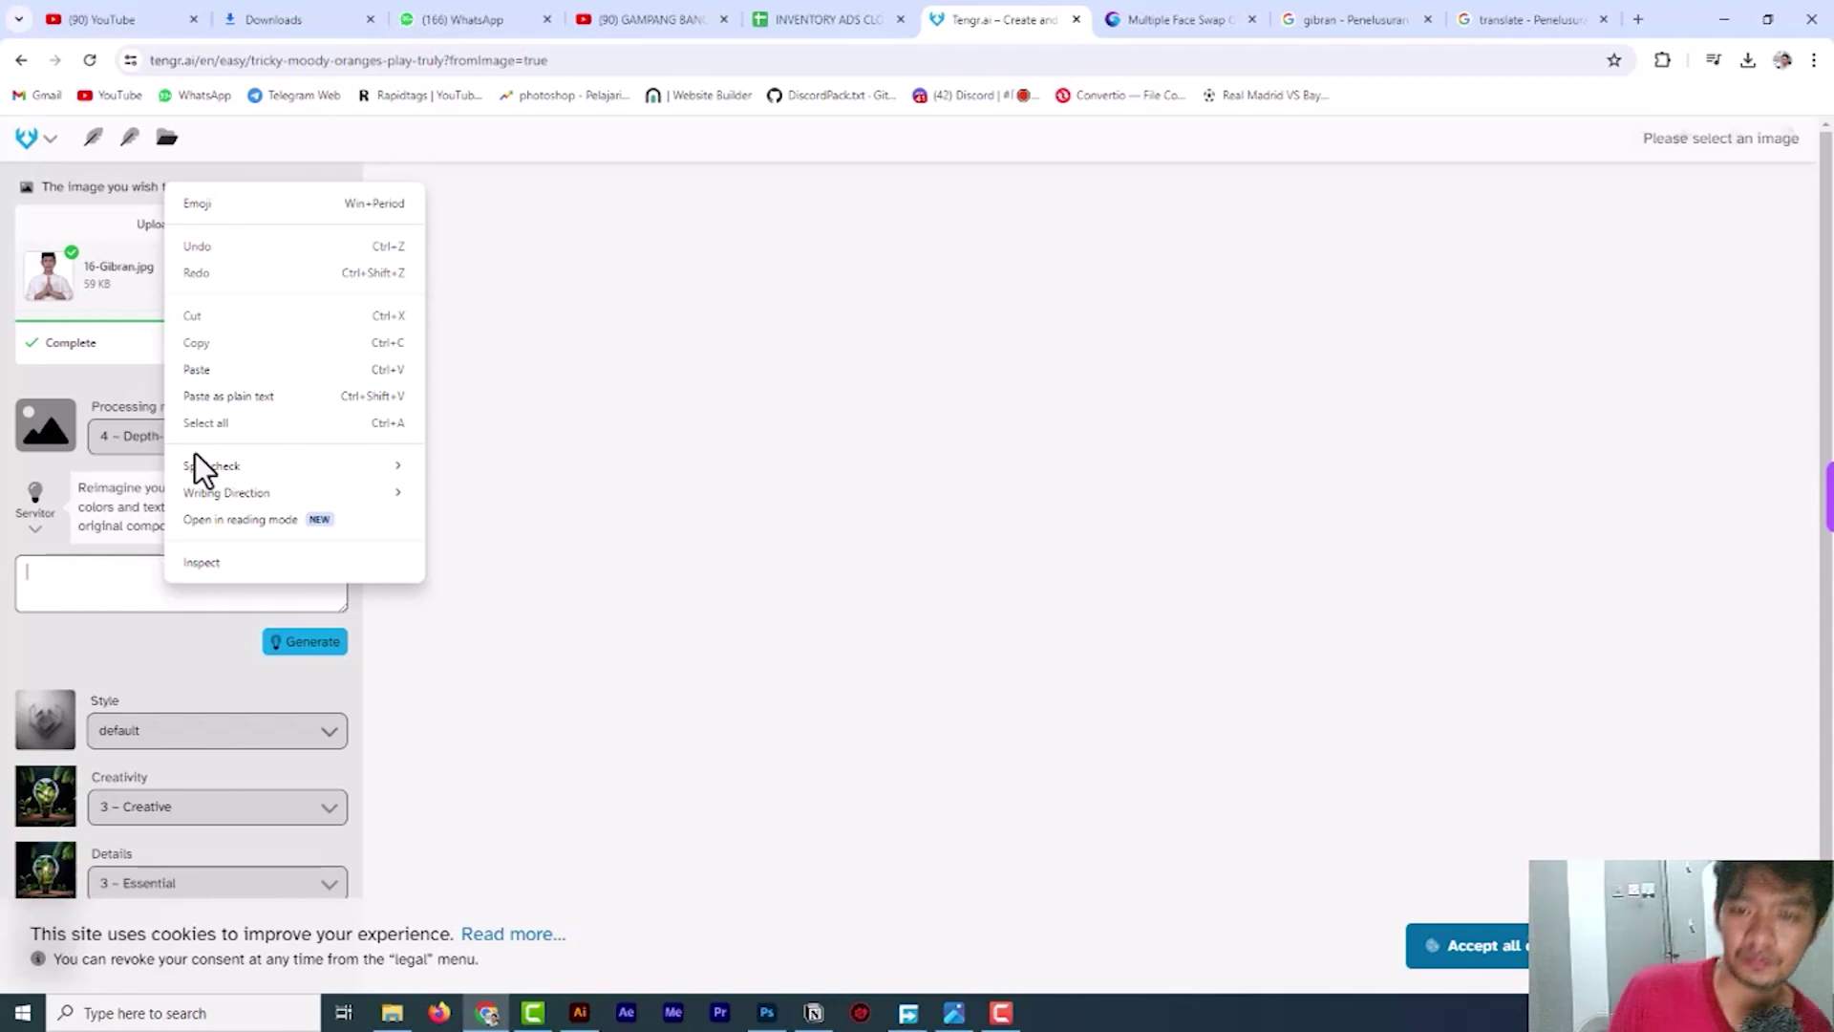
pyautogui.click(208, 370)
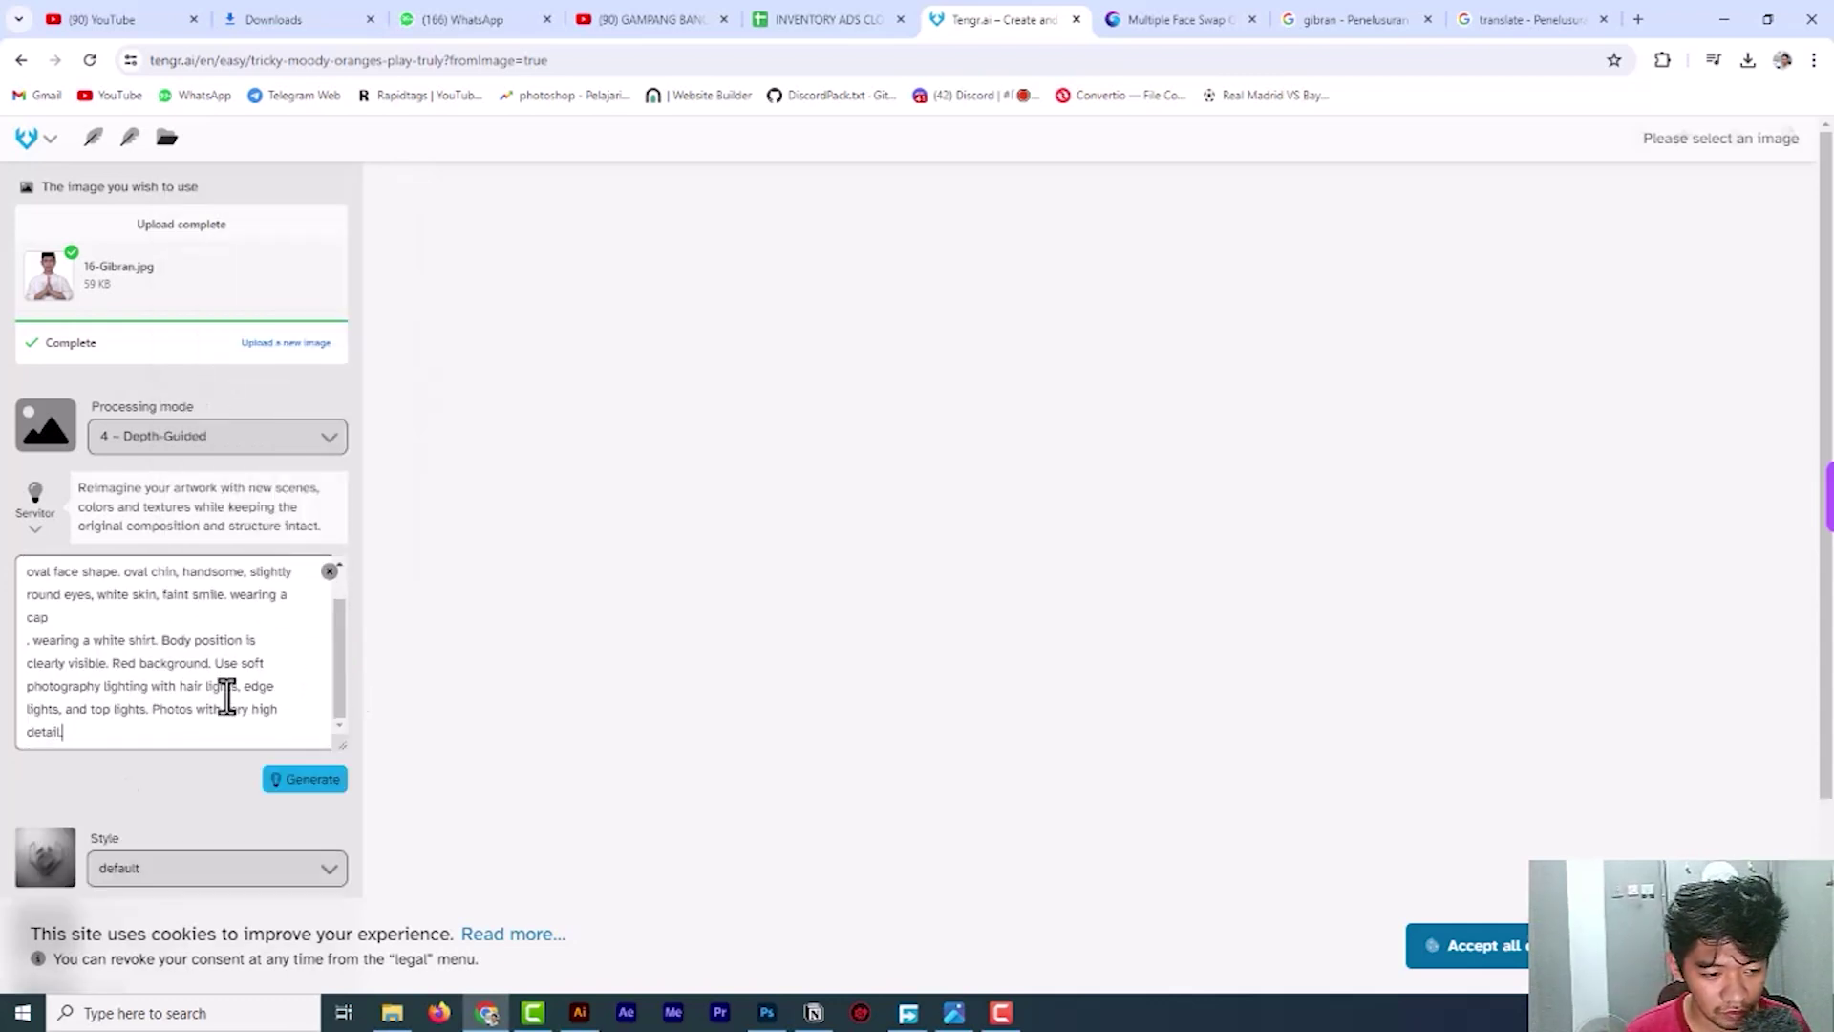
pyautogui.scroll(-1, 290, 768)
pyautogui.scroll(-2, 291, 768)
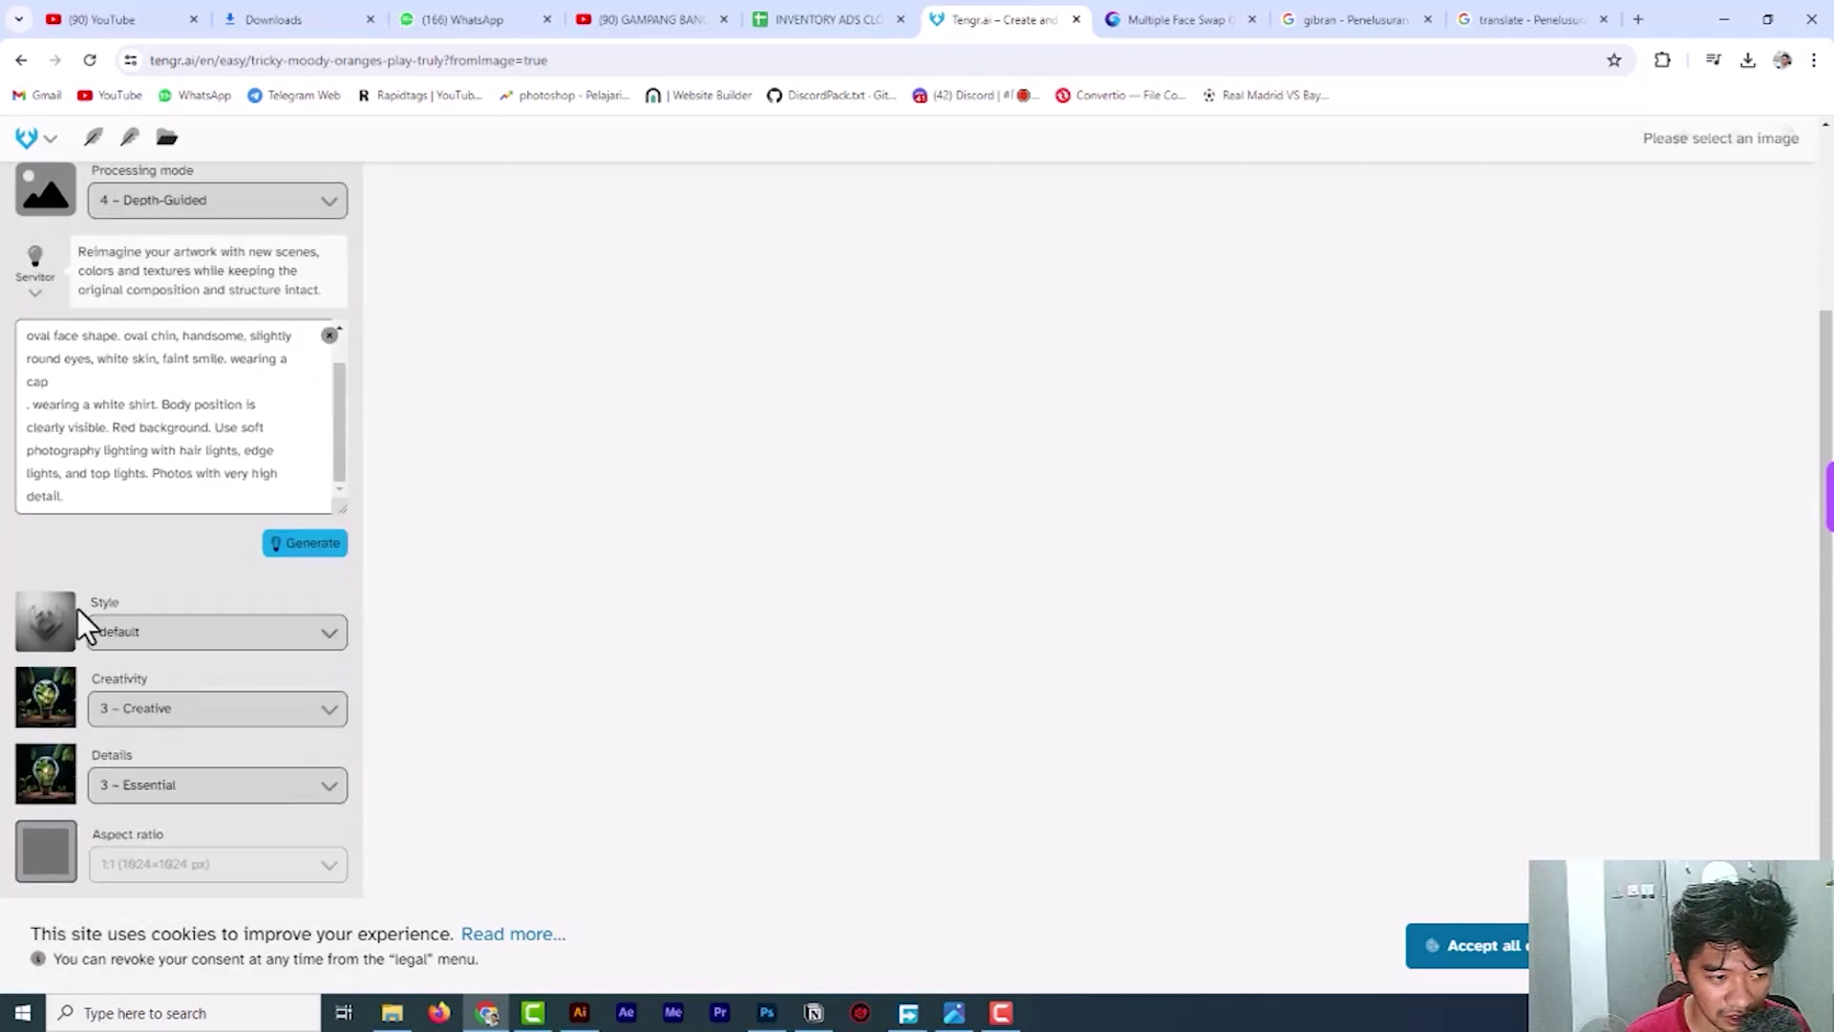
# Choose the sphericute style and generate images from the photo and prompt.
pyautogui.click(167, 633)
pyautogui.scroll(-3, 215, 736)
pyautogui.scroll(-1, 209, 731)
pyautogui.scroll(-1, 172, 765)
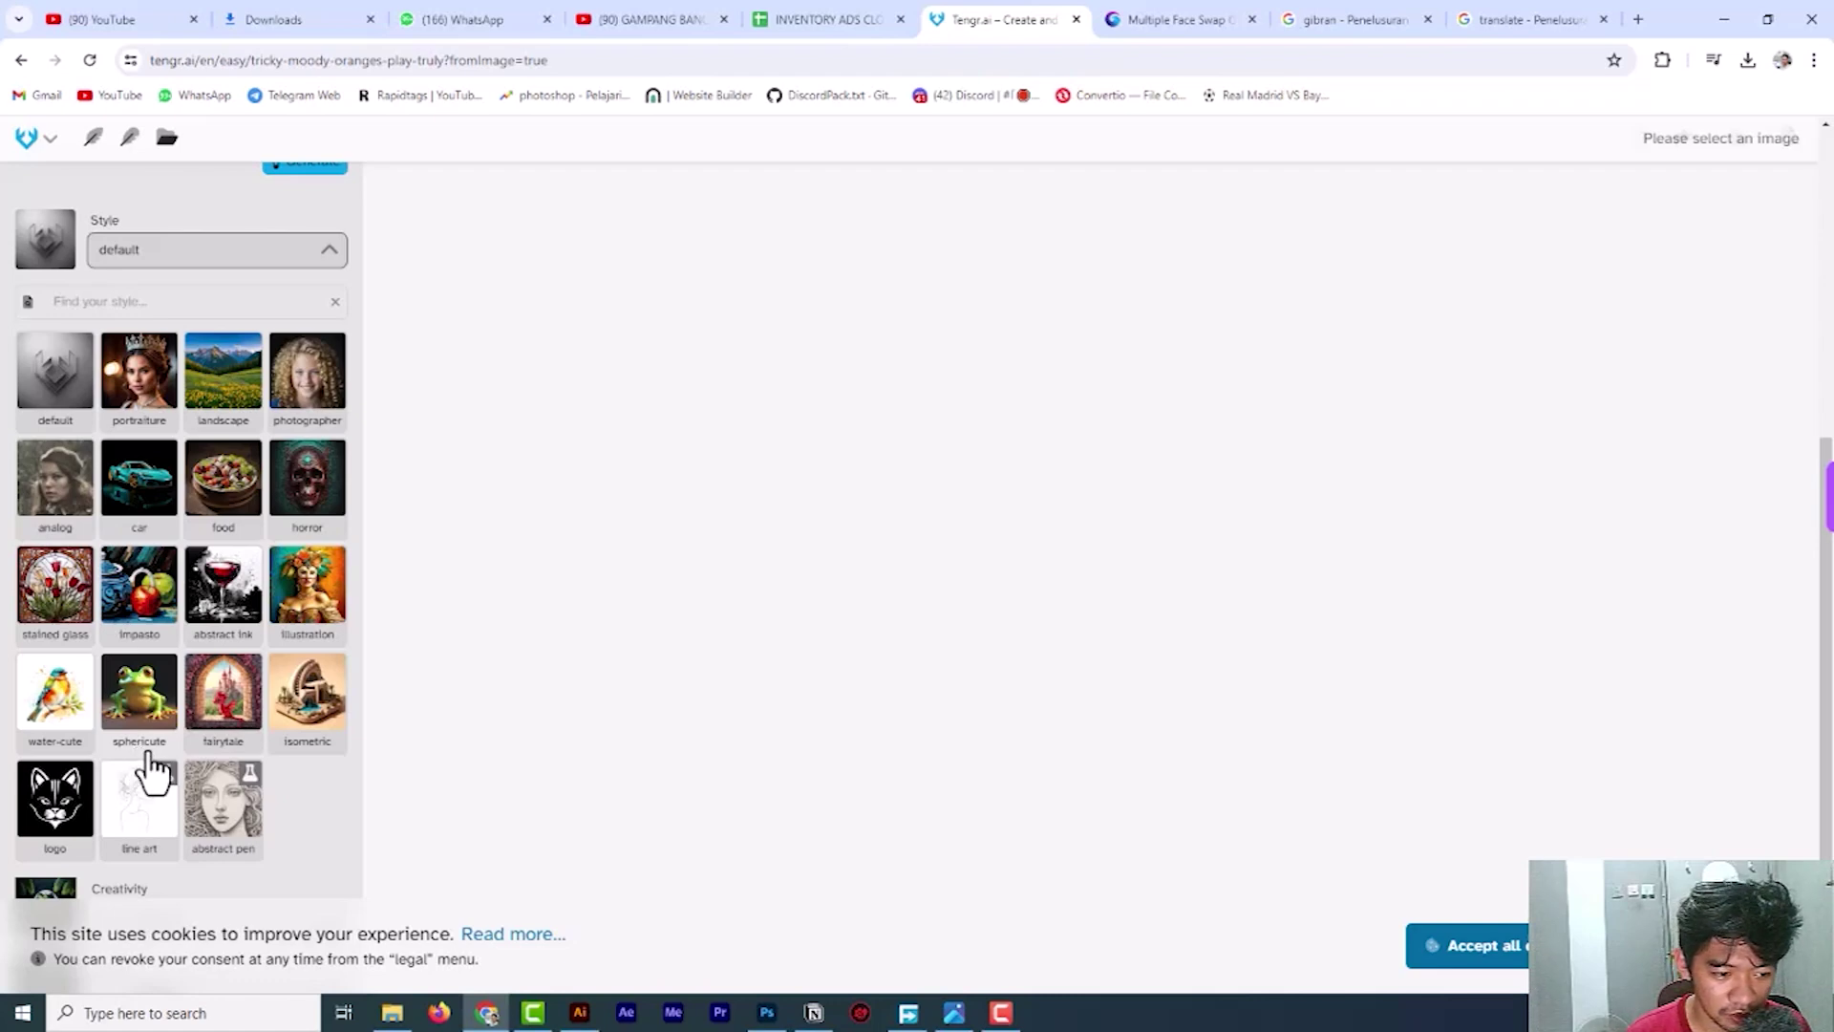
pyautogui.click(143, 717)
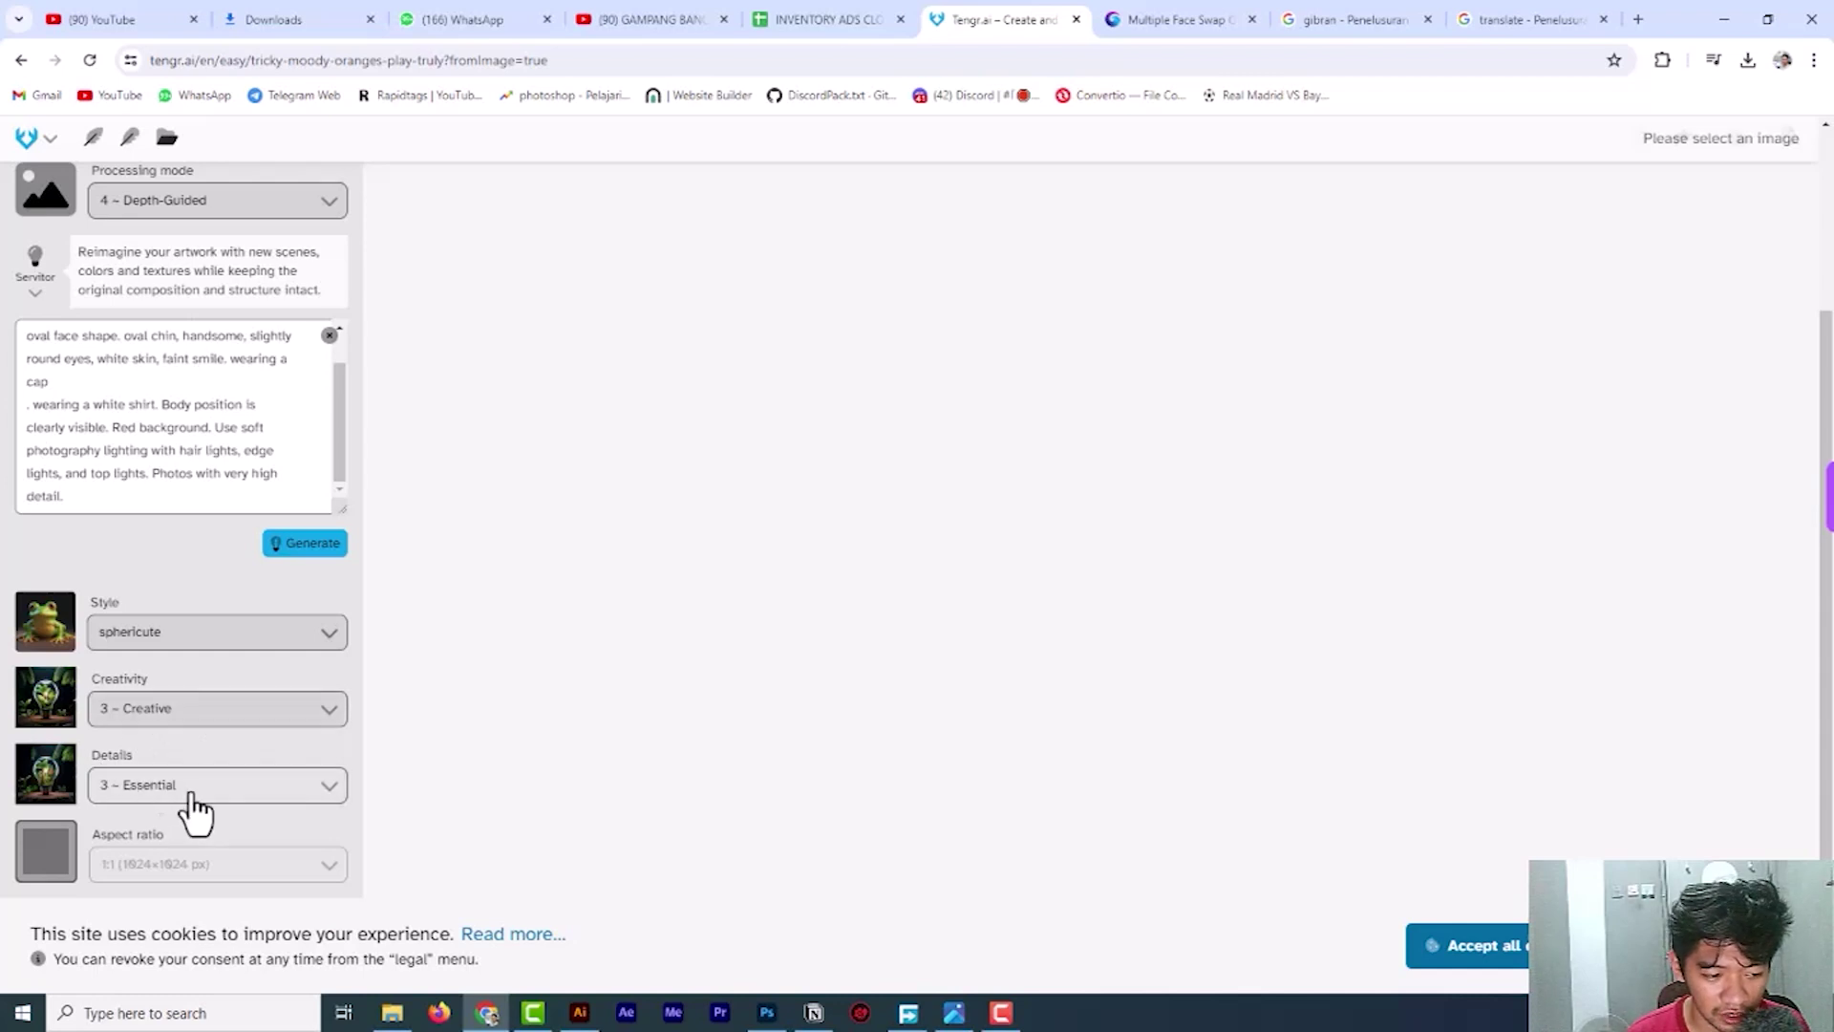
pyautogui.scroll(3, 224, 556)
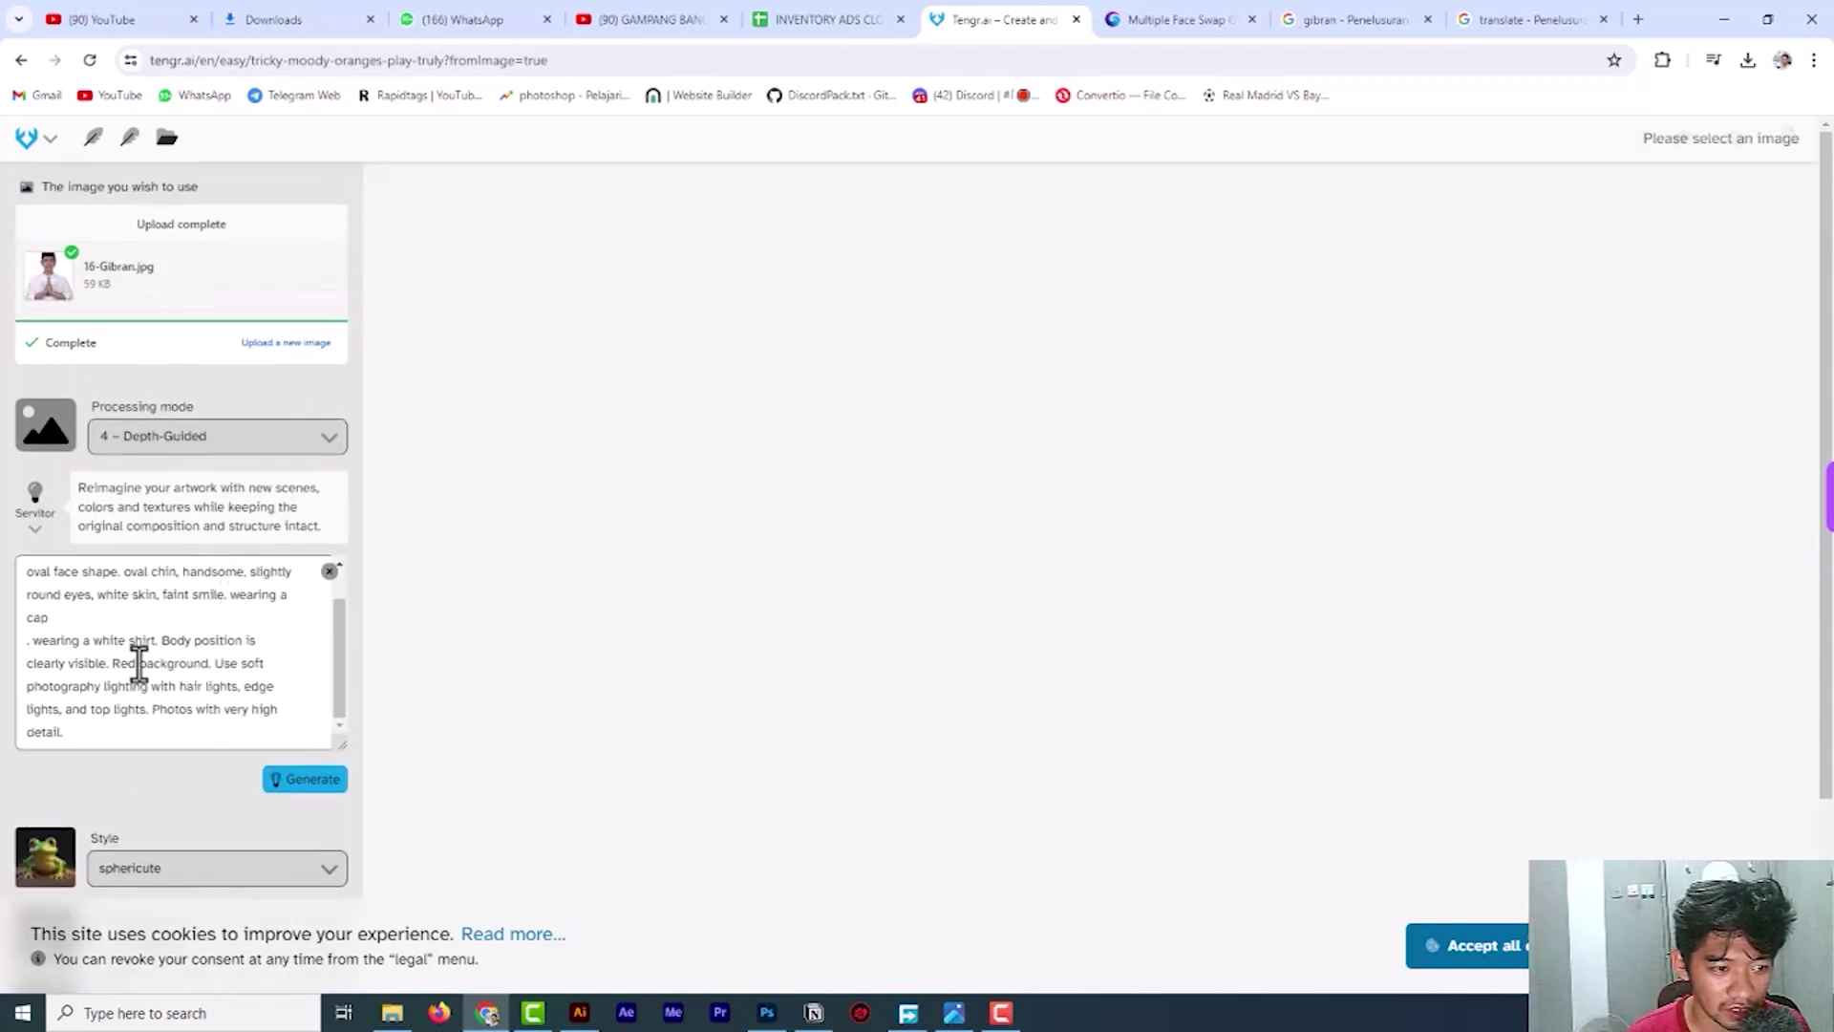
pyautogui.click(319, 781)
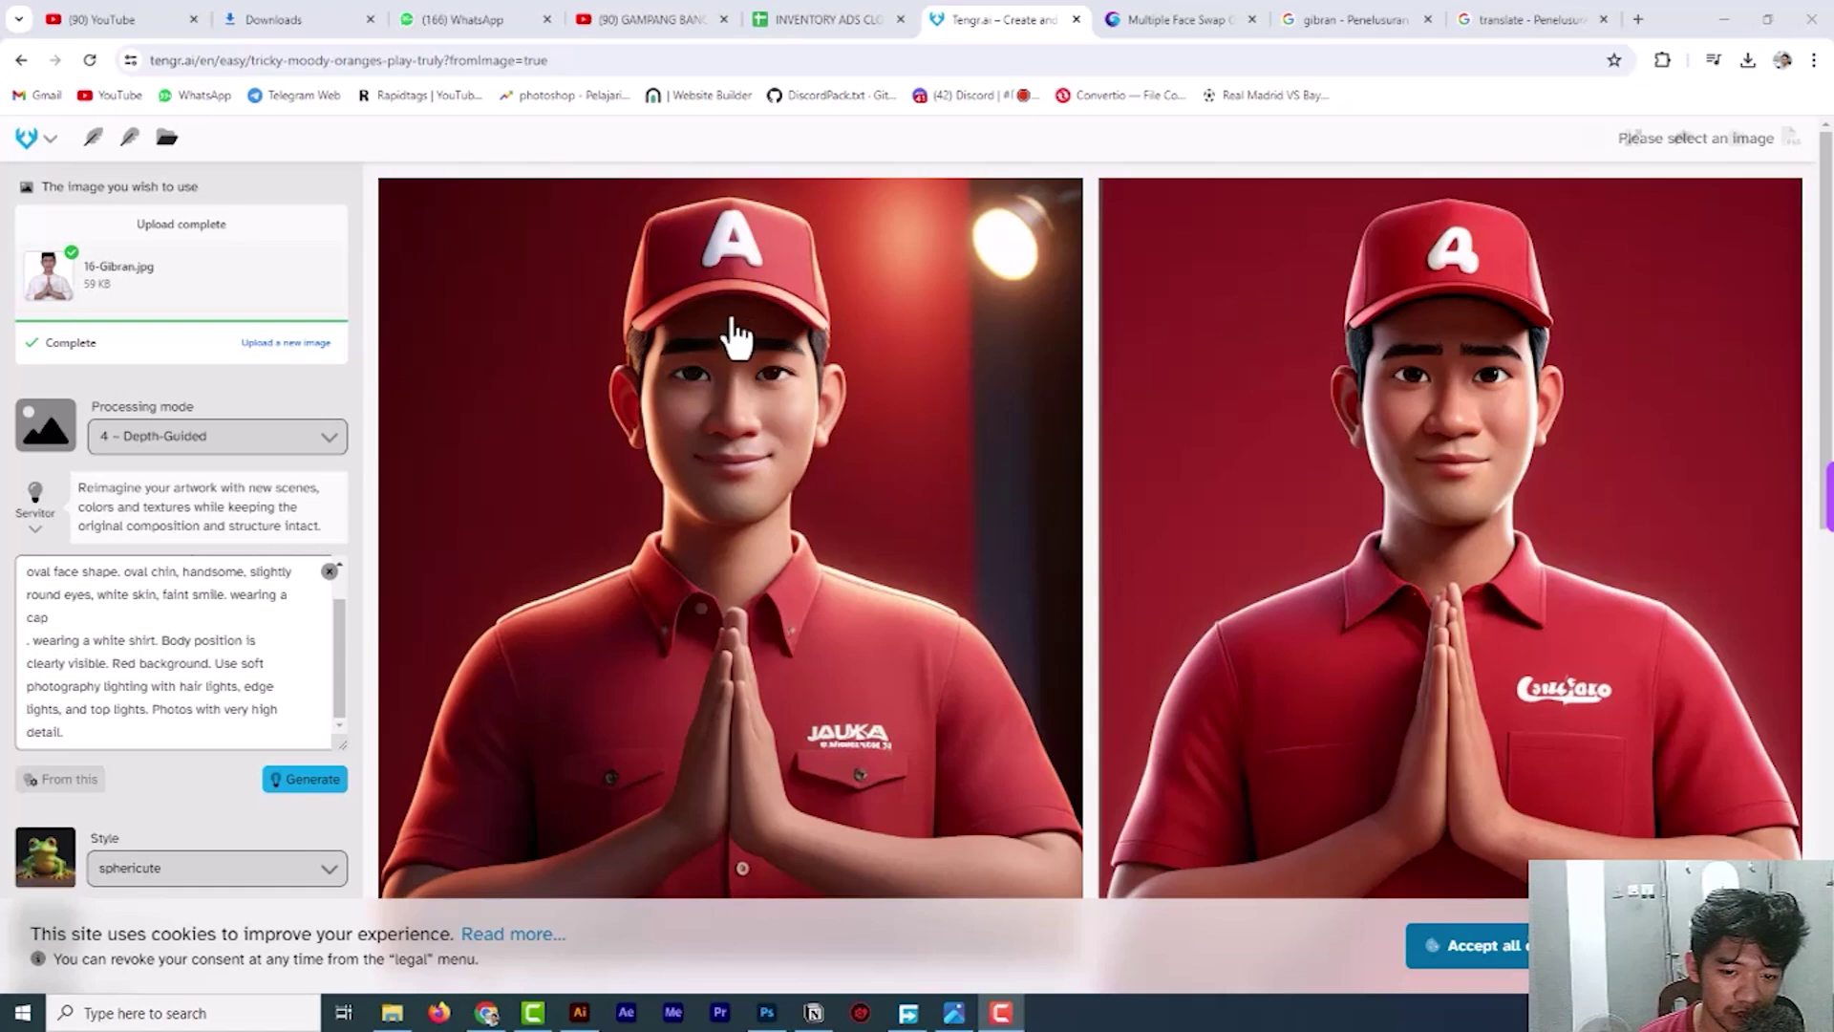
# Review the red-capped caricature results on red backgrounds, then return to Google Translate.
pyautogui.scroll(-1, 764, 329)
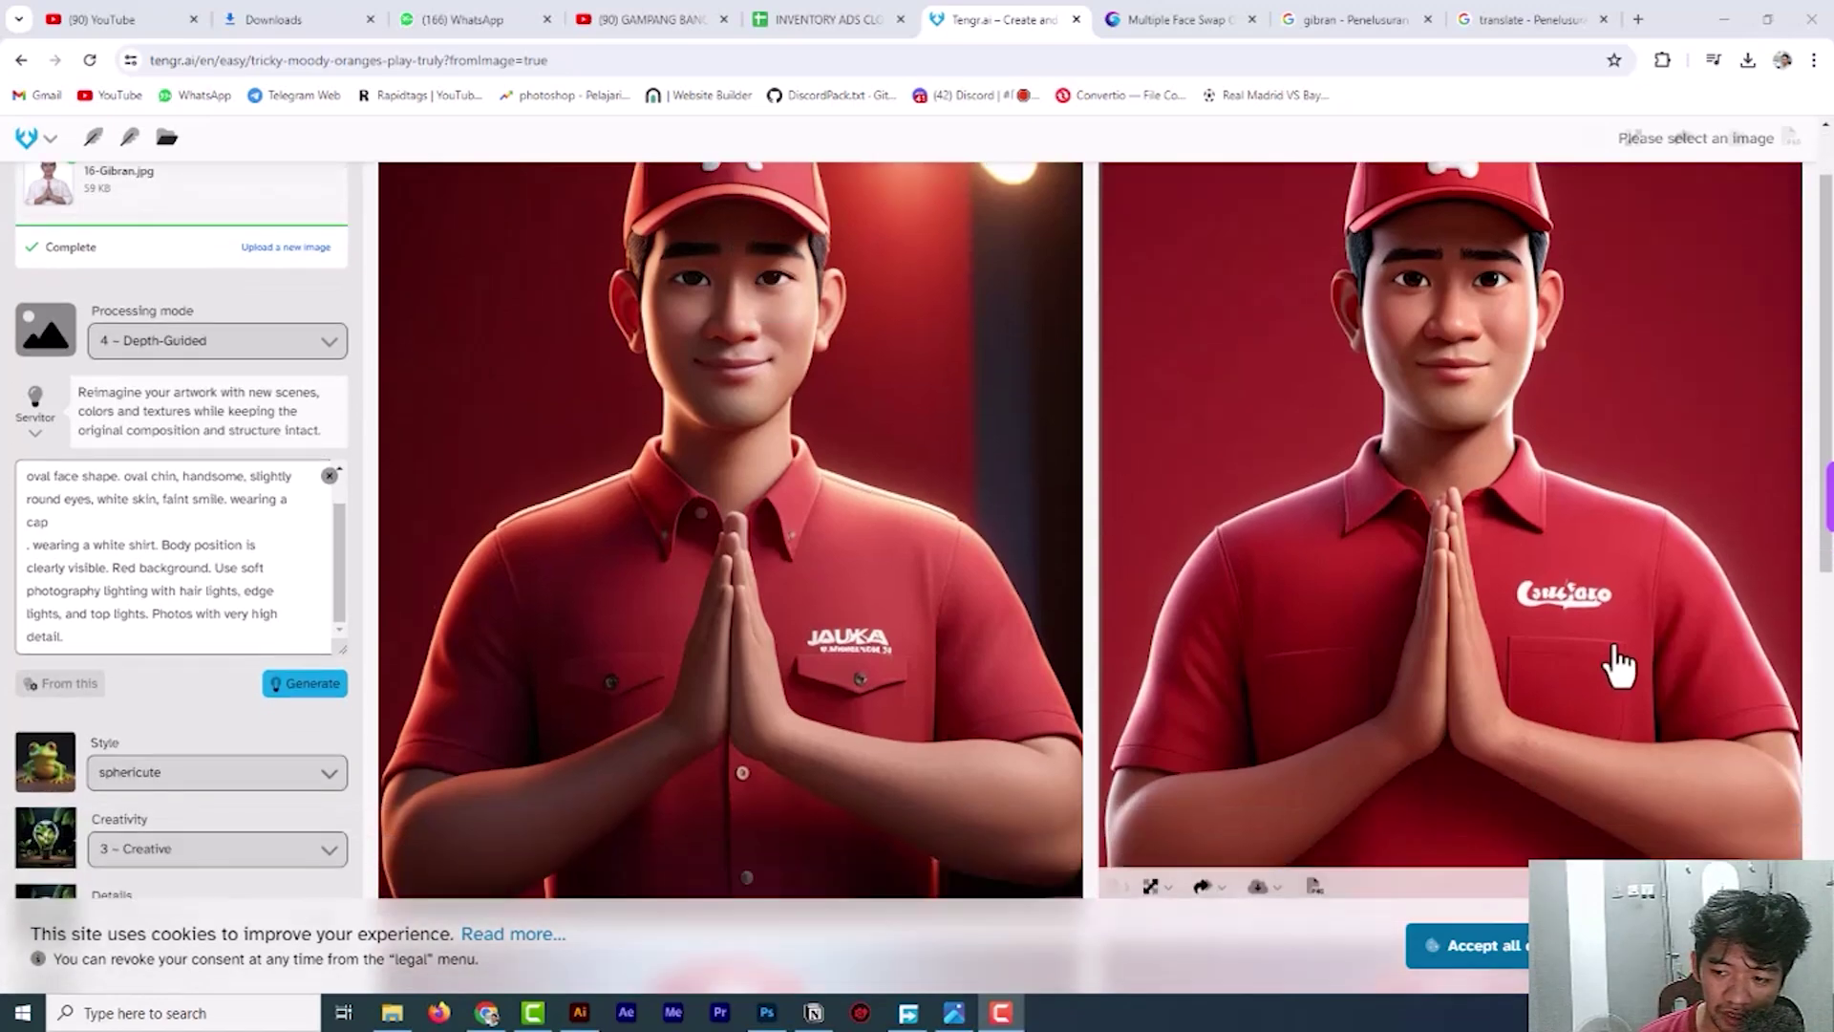
pyautogui.scroll(-1, 1597, 614)
pyautogui.scroll(-4, 1313, 750)
pyautogui.scroll(-5, 1313, 750)
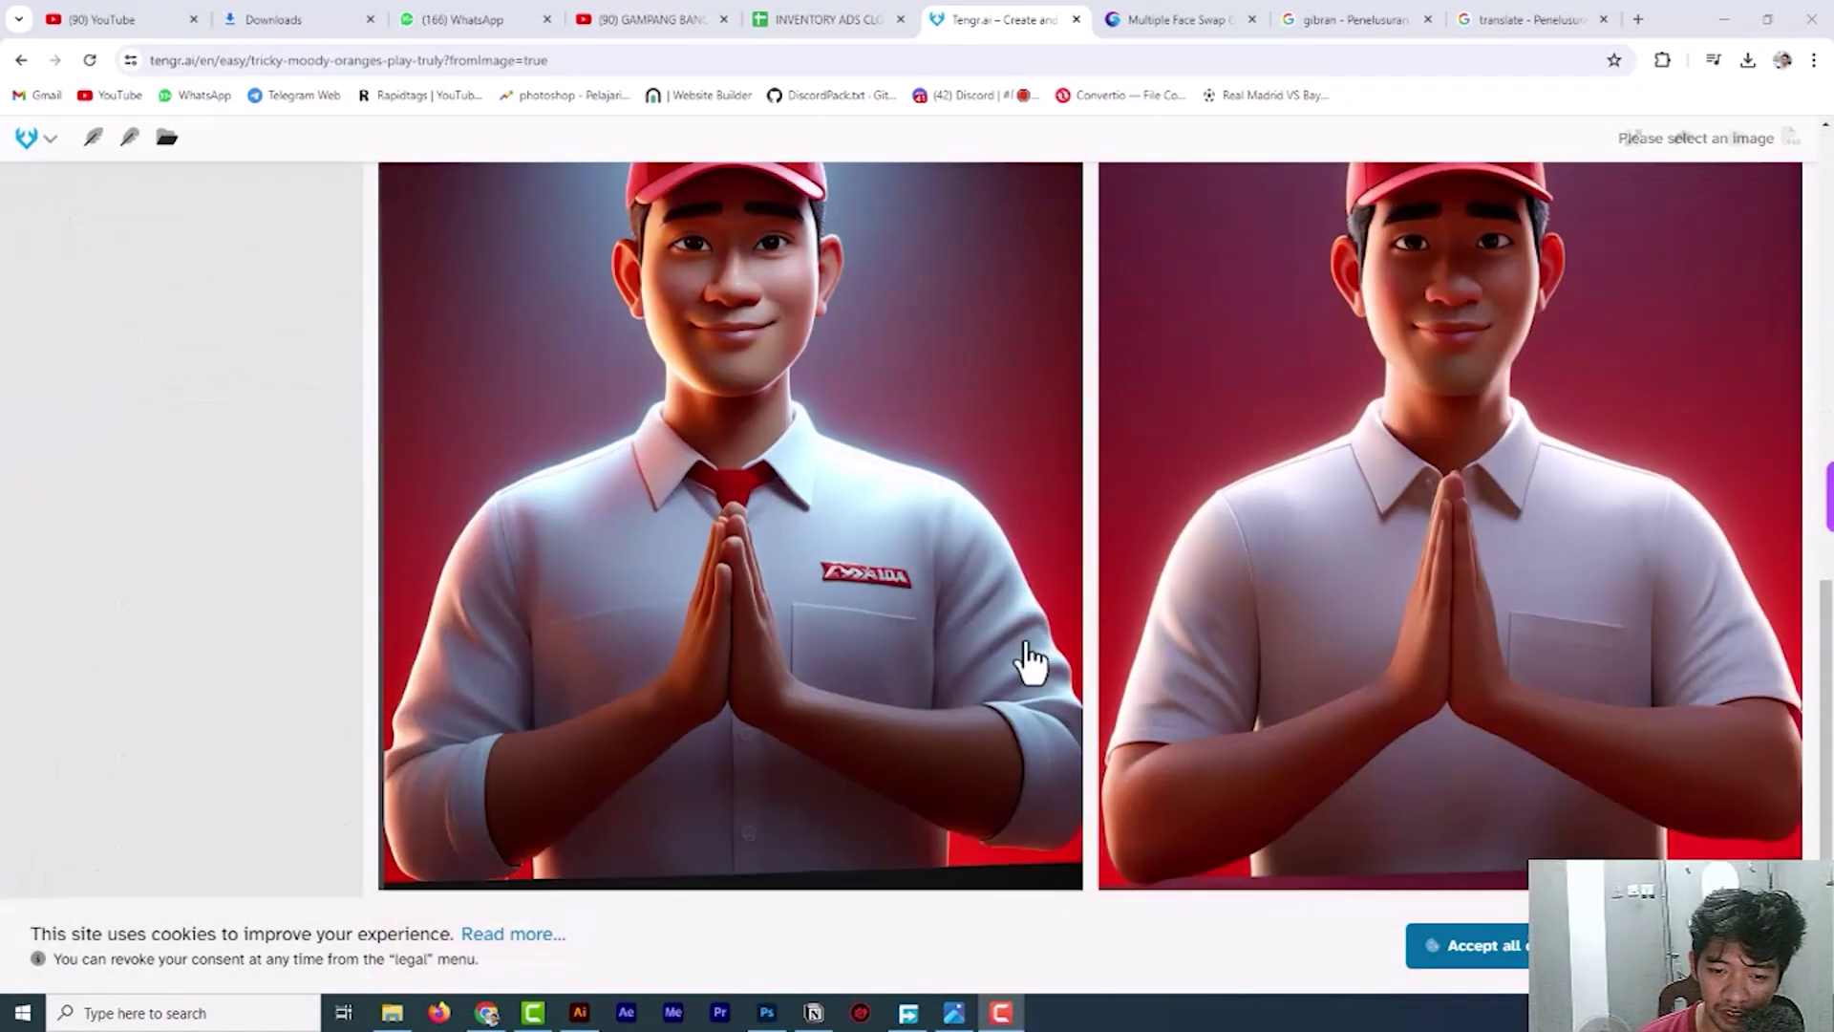
pyautogui.scroll(2, 794, 611)
pyautogui.scroll(4, 794, 611)
pyautogui.scroll(3, 794, 611)
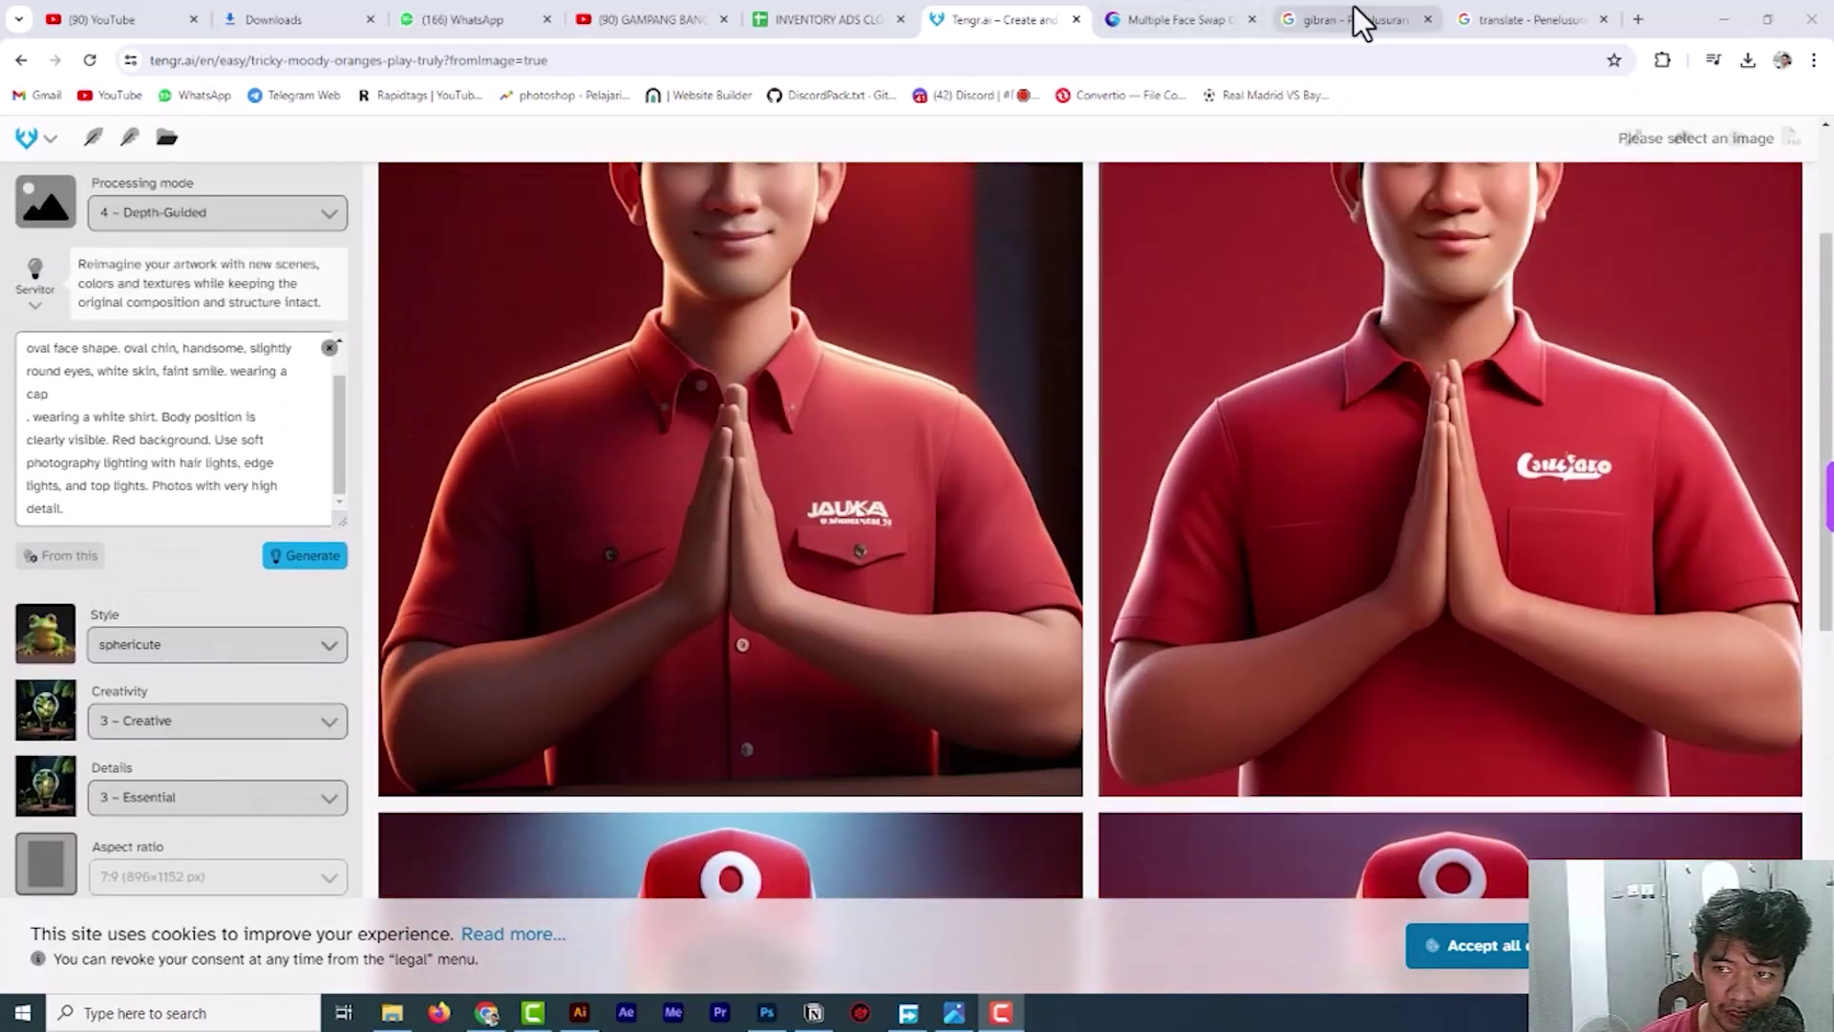
pyautogui.click(1527, 19)
pyautogui.scroll(-3, 275, 554)
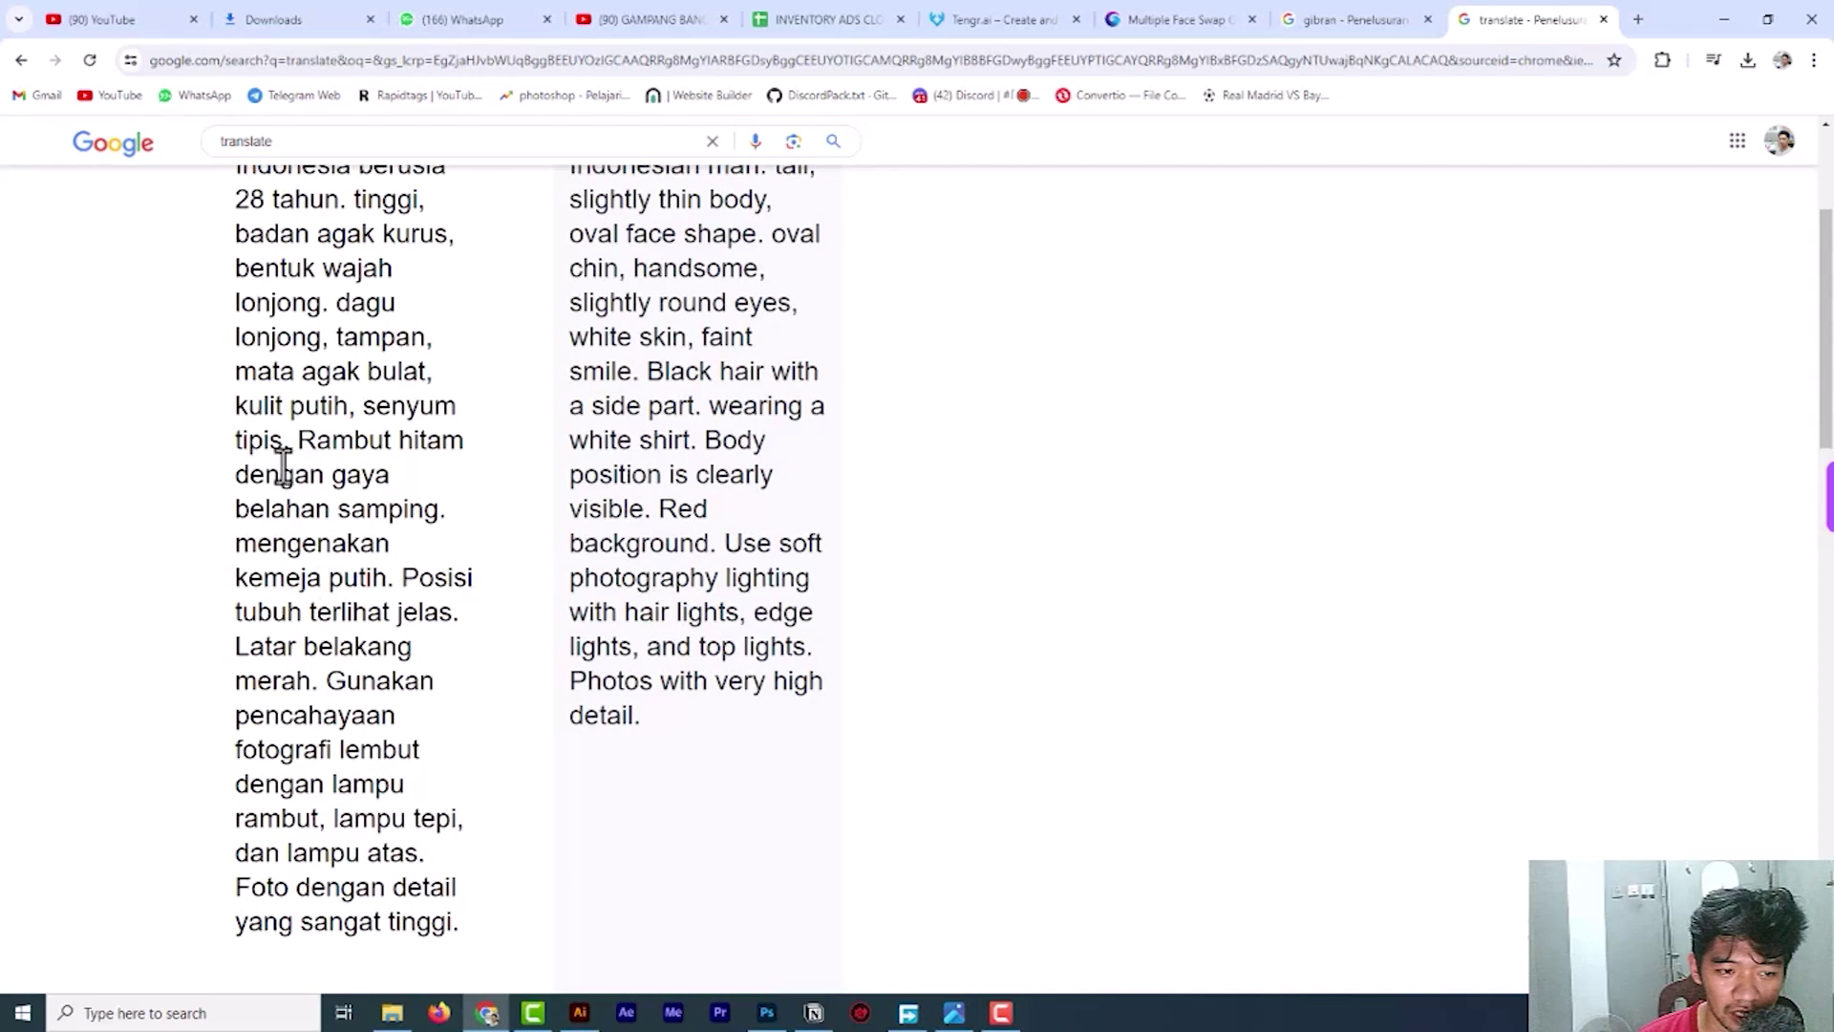
# Copy the updated English translation mentioning side-parted black hair and return to Tengr.ai.
pyautogui.tripleClick(334, 453)
pyautogui.moveTo(298, 440)
pyautogui.mouseDown()
pyautogui.moveTo(366, 501)
pyautogui.moveTo(436, 521)
pyautogui.mouseUp()
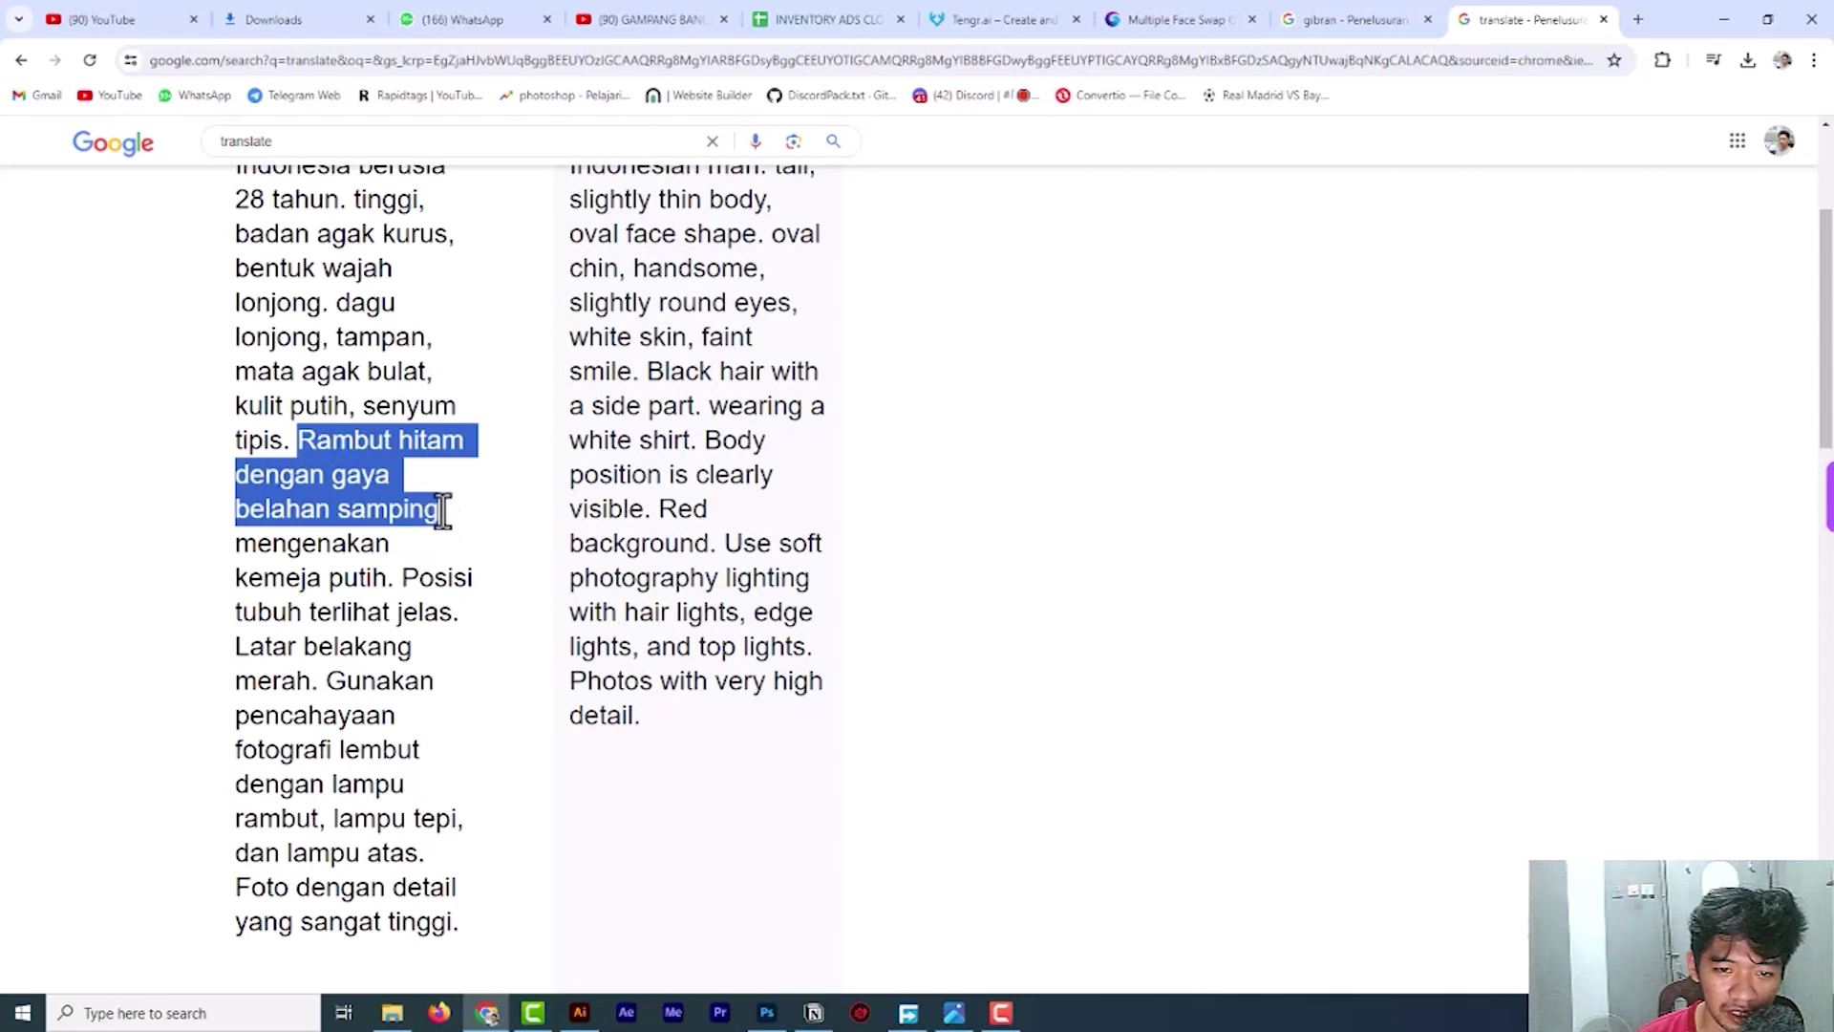
pyautogui.scroll(-5, 325, 574)
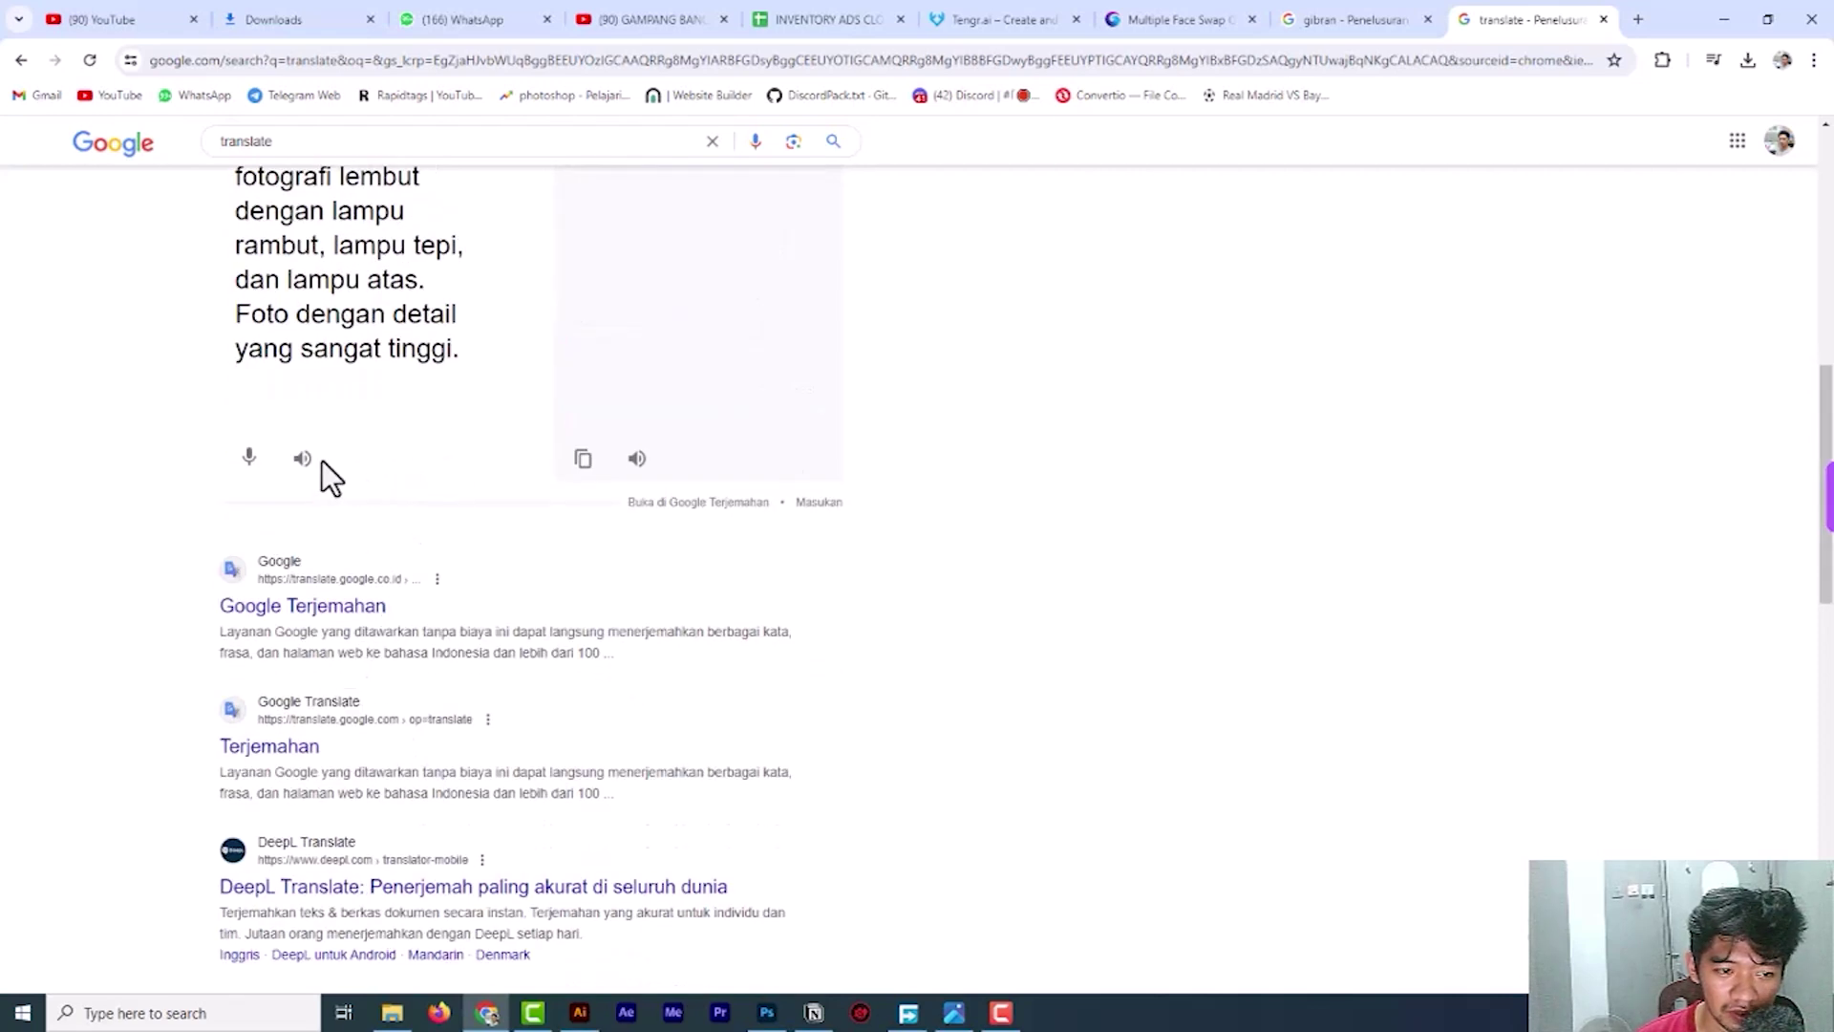
pyautogui.scroll(2, 573, 516)
pyautogui.click(584, 650)
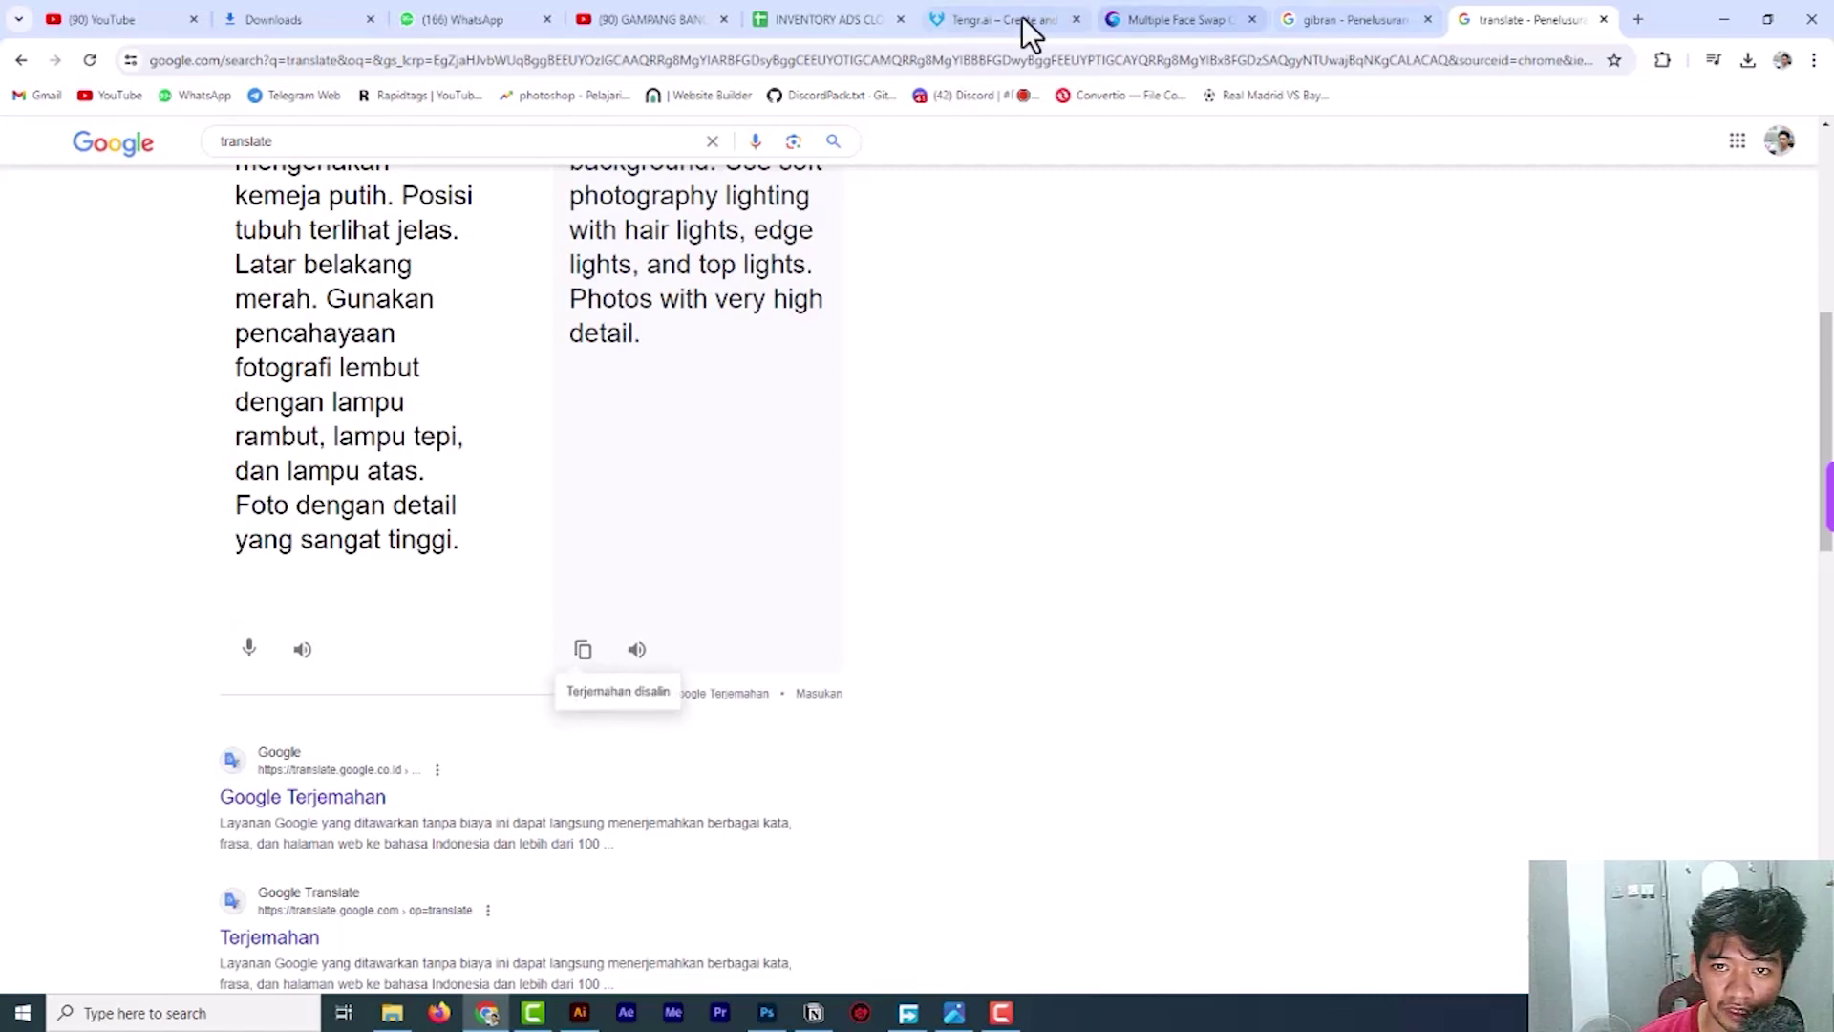
pyautogui.click(993, 21)
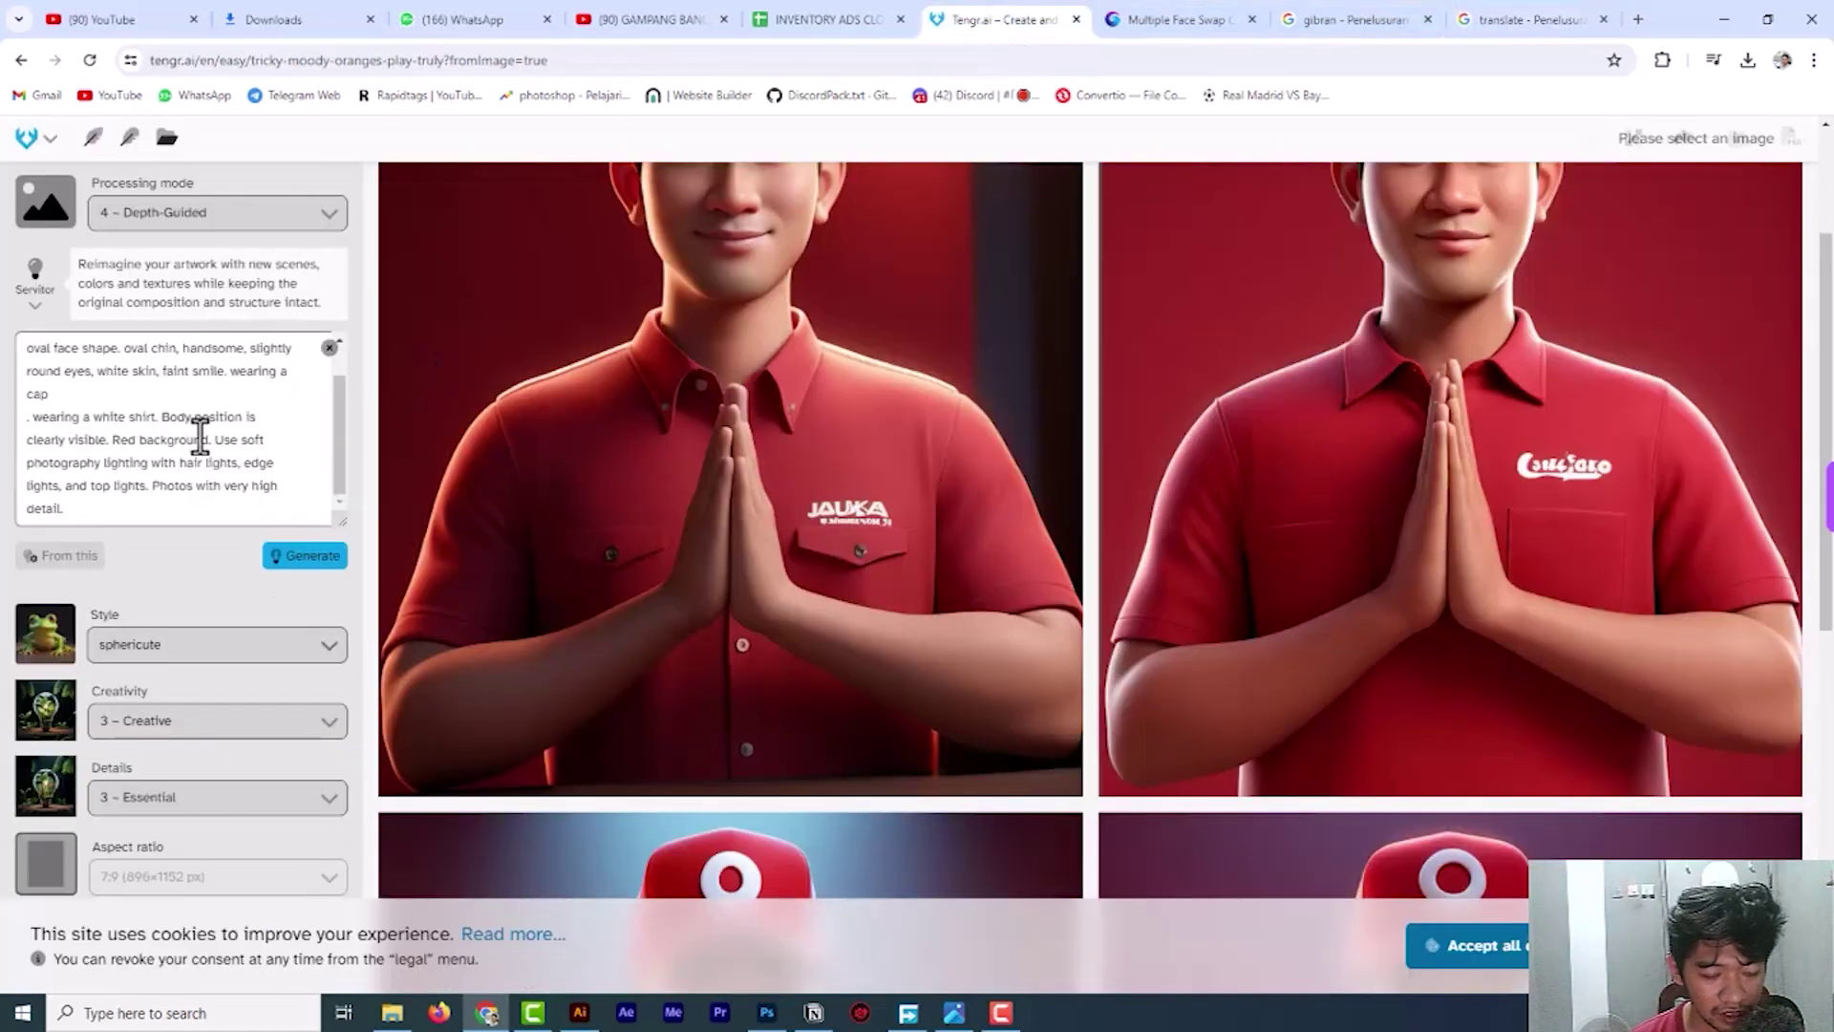
# Clear the old prompt and paste the new side-parted black hair translation.
pyautogui.hotkey('ctrl', 'a')
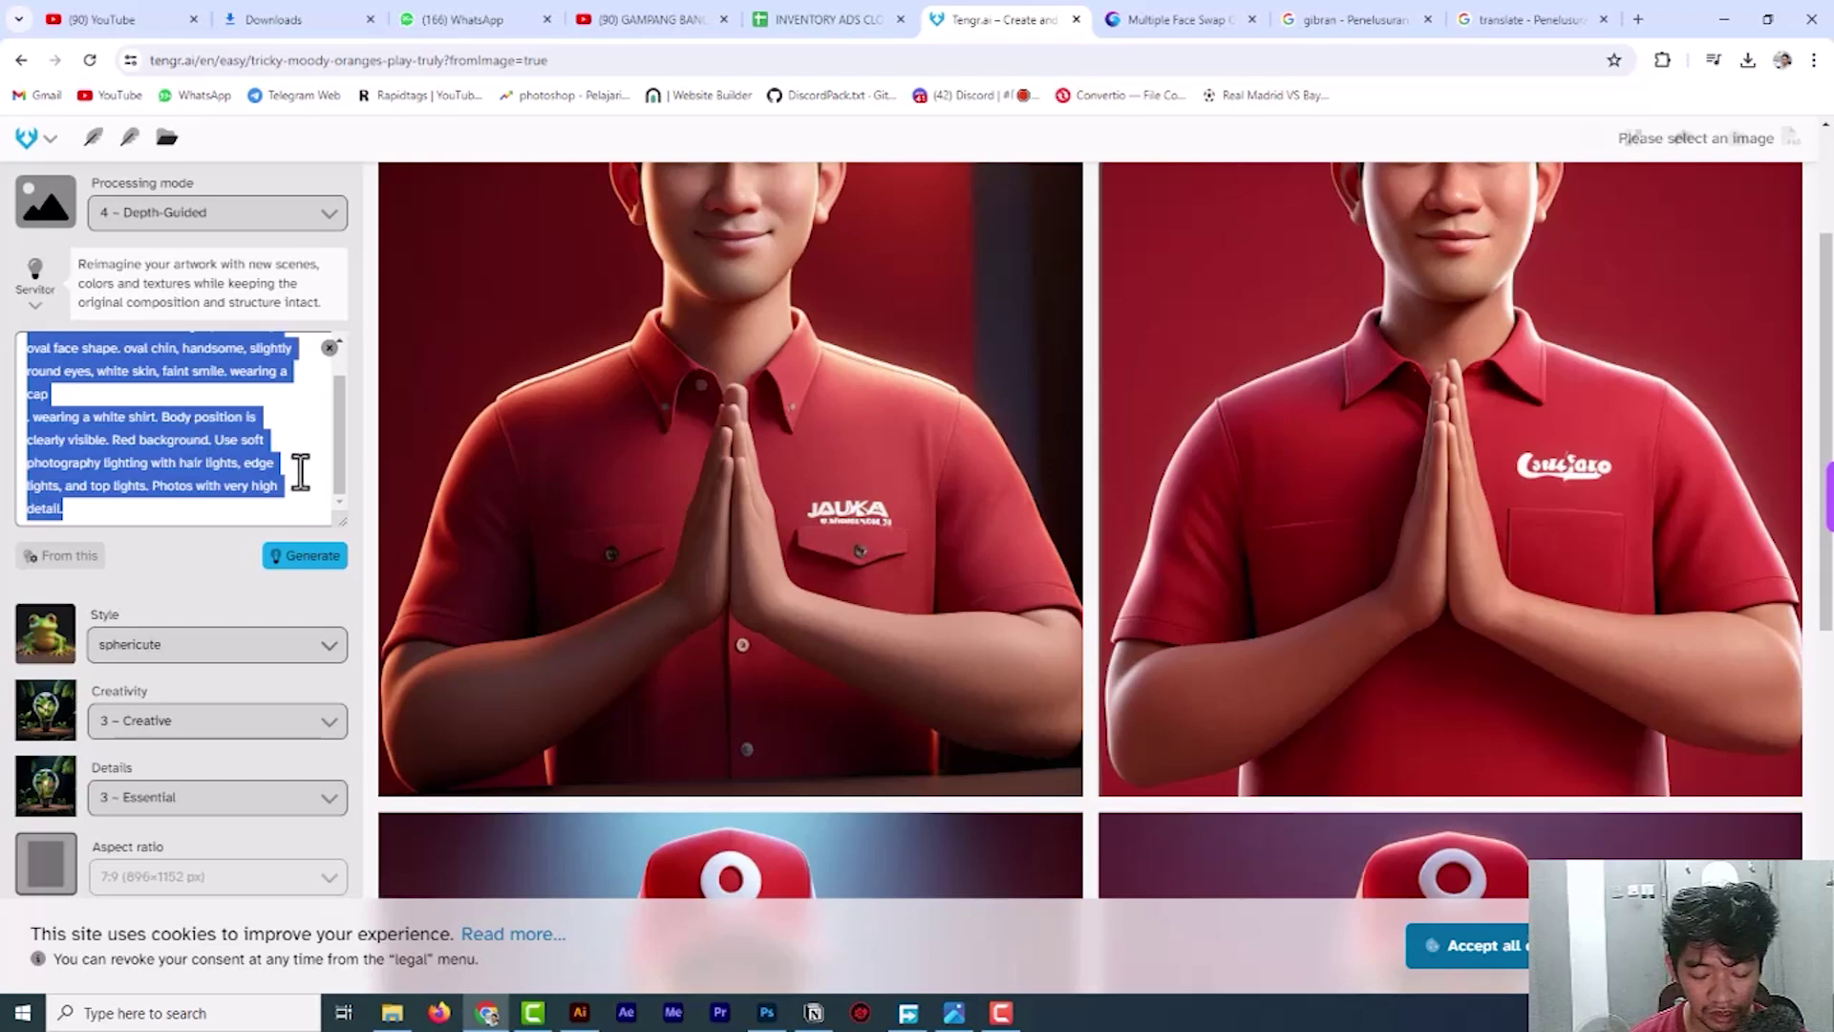
pyautogui.press('BackSpace')
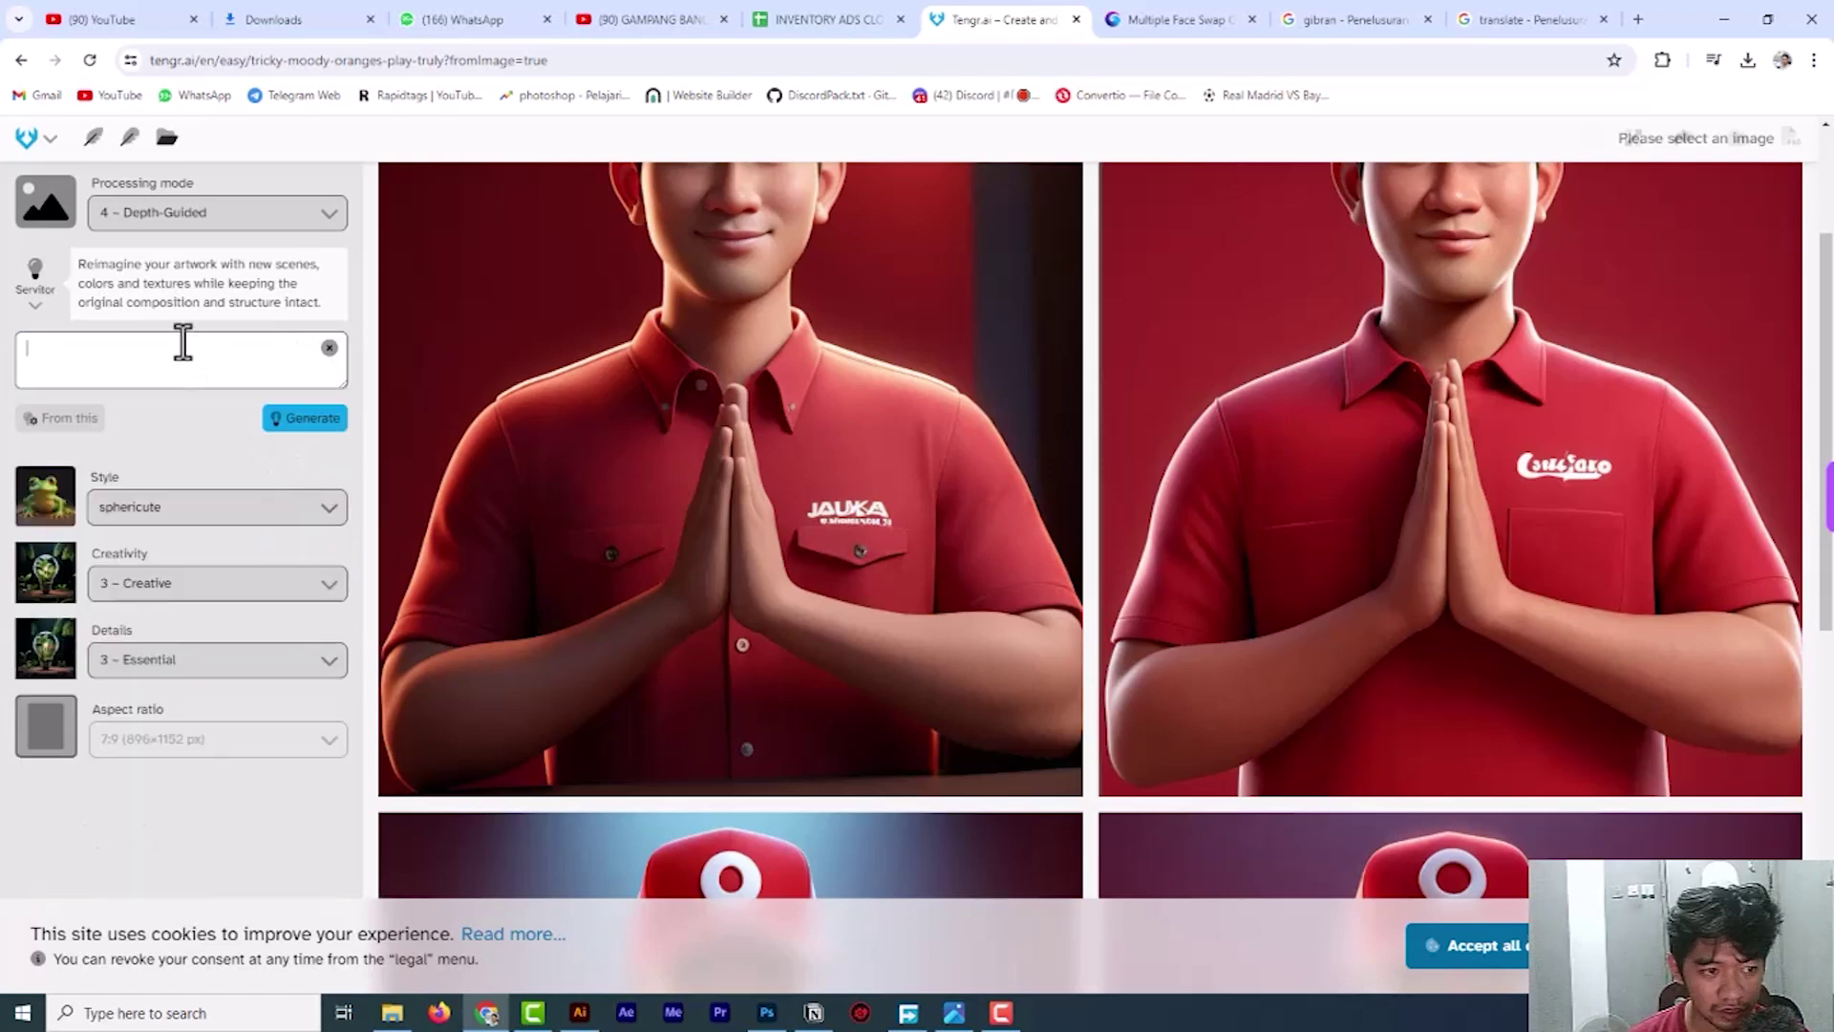
pyautogui.rightClick(163, 342)
pyautogui.click(222, 528)
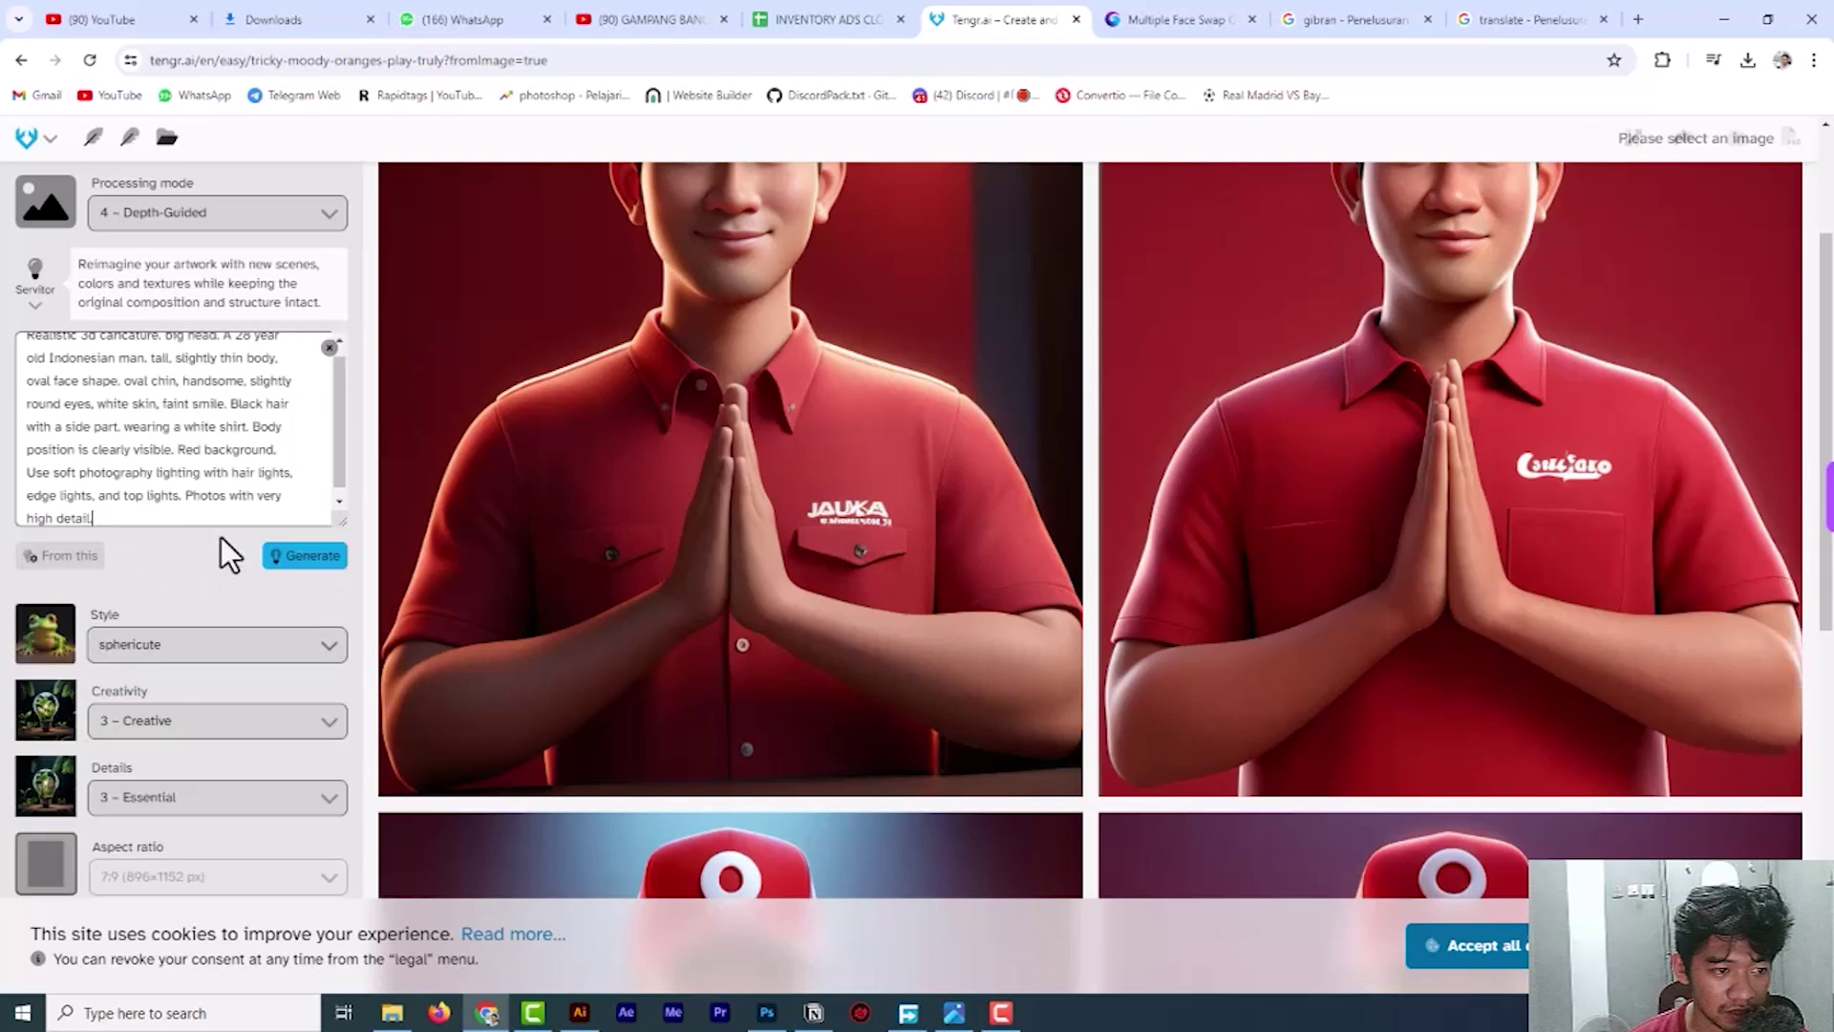
pyautogui.scroll(1, 160, 374)
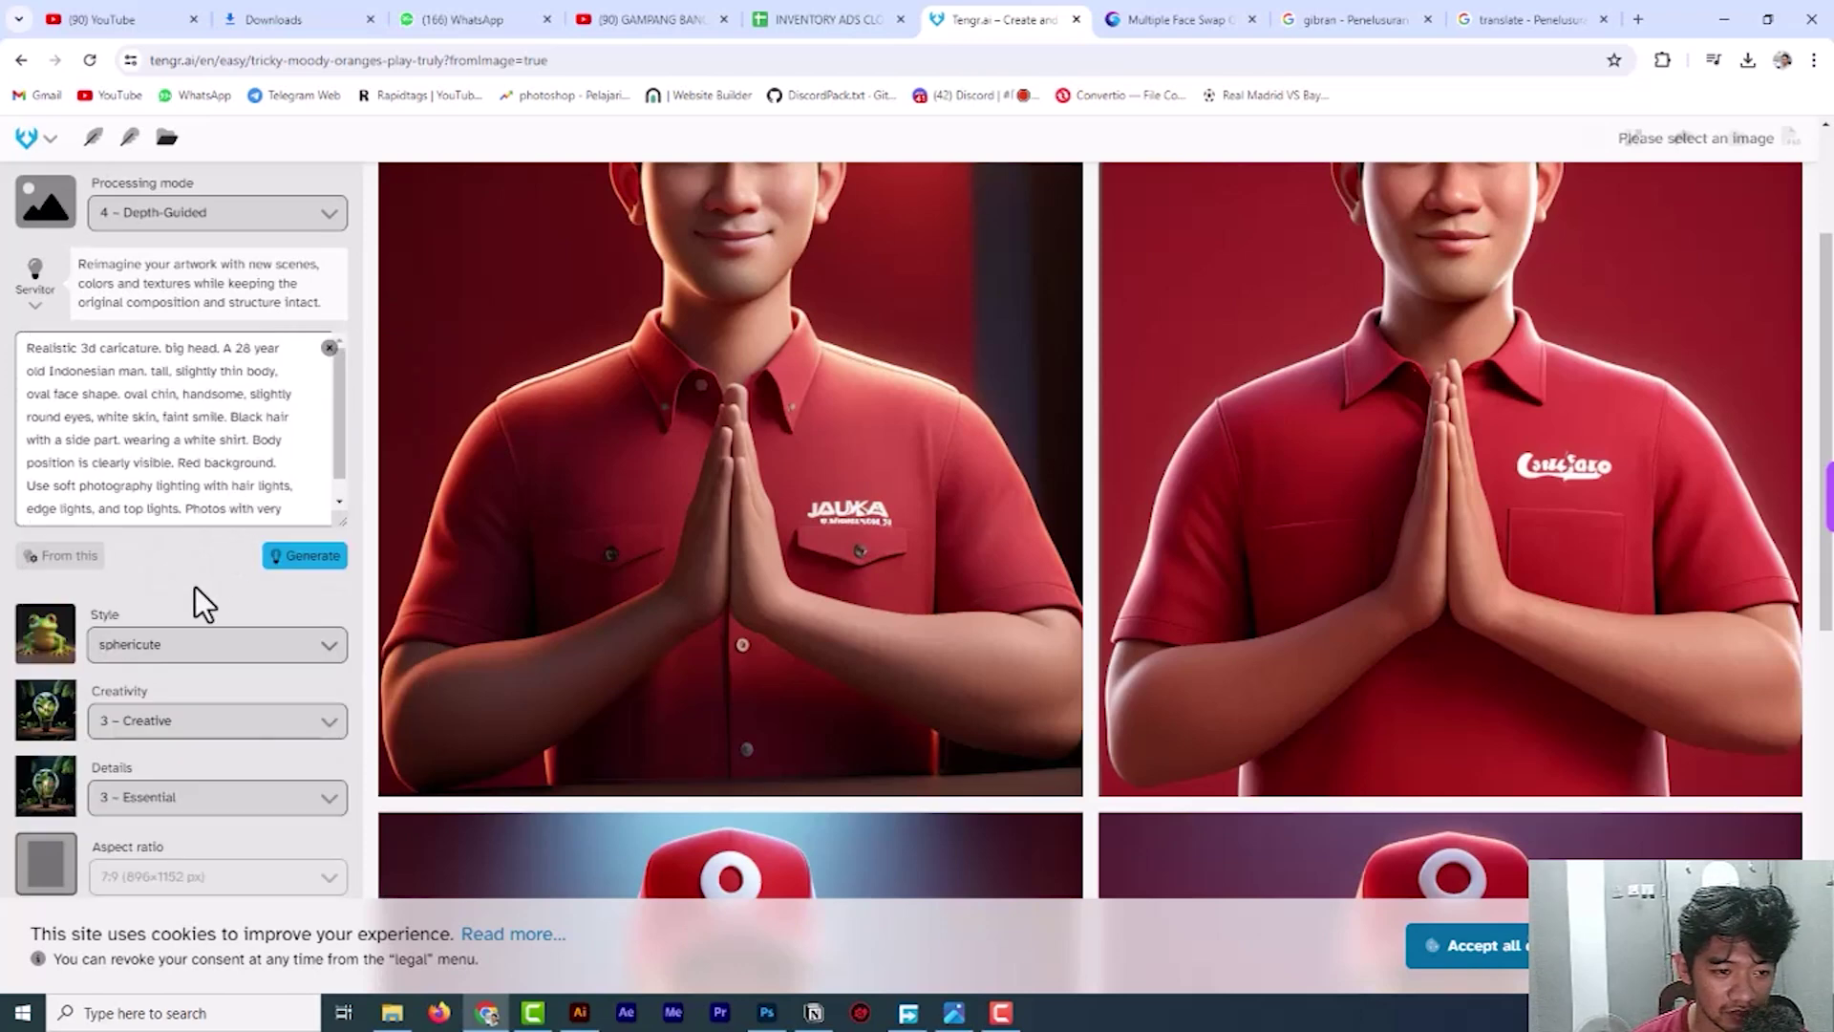
# Check the main menu and the image search and Translate tabs, then return to Tengr.ai.
pyautogui.click(54, 136)
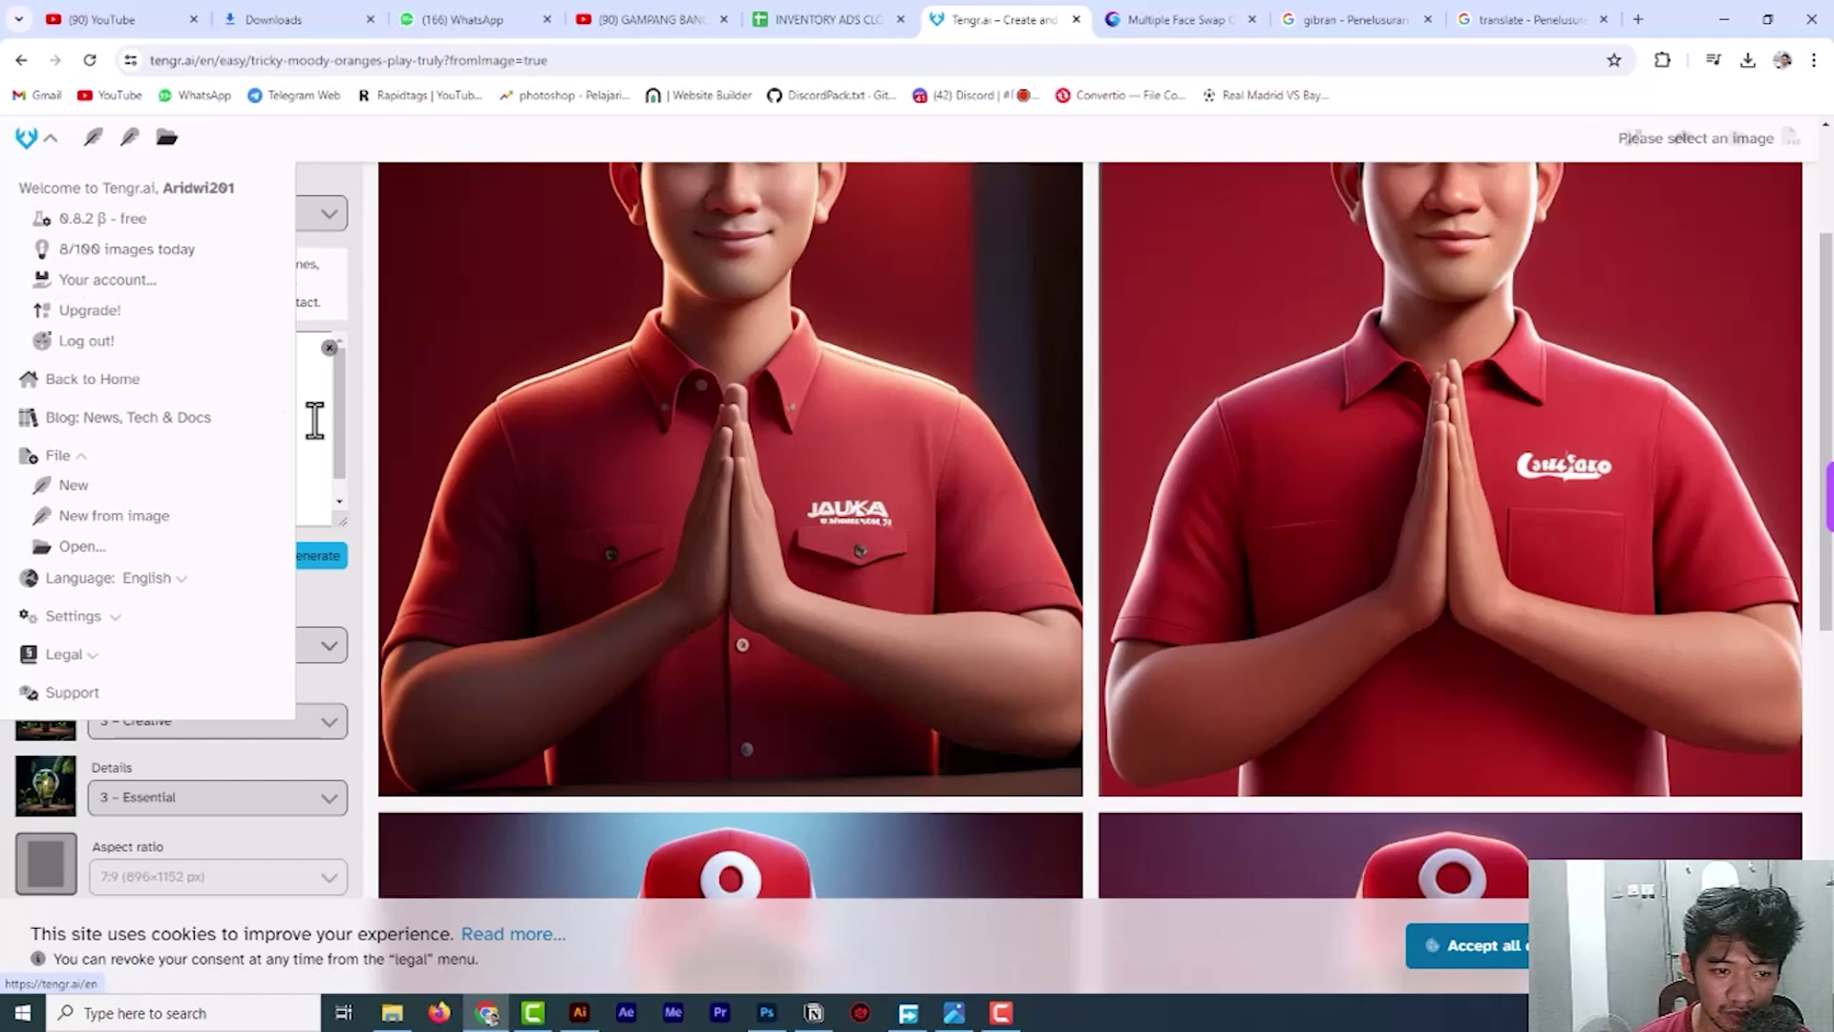
pyautogui.click(342, 434)
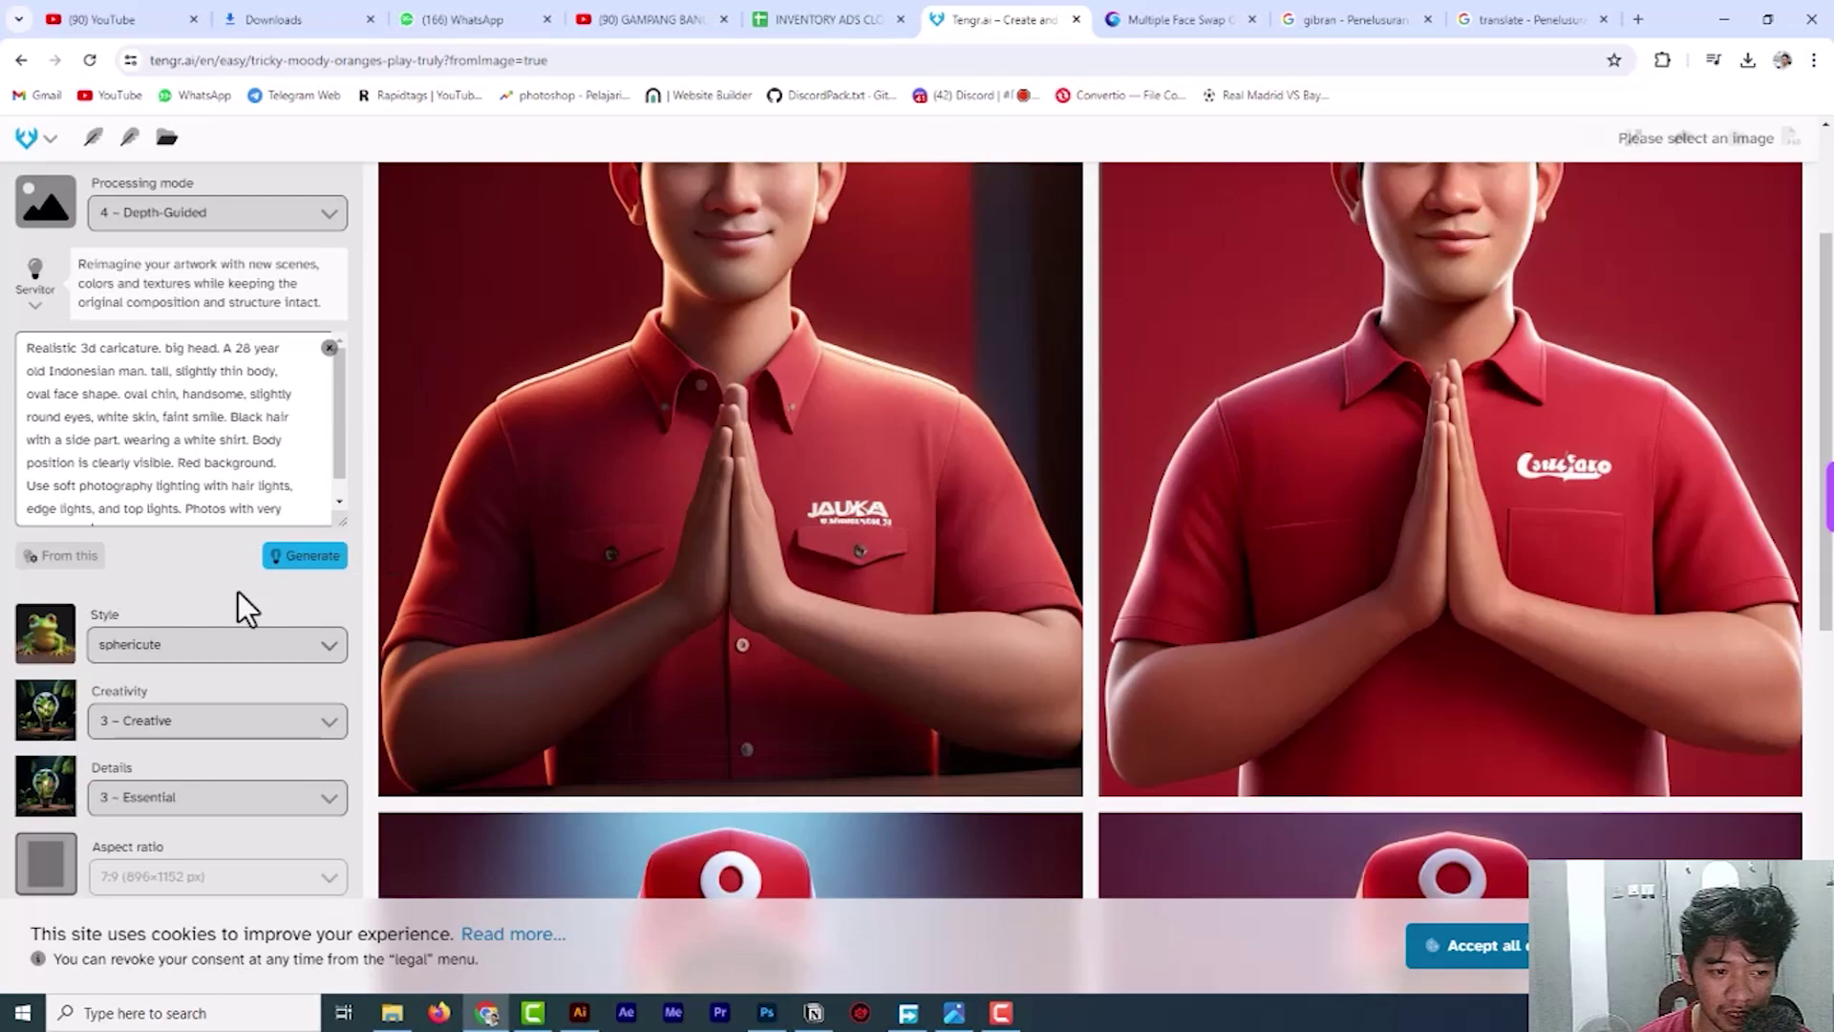
pyautogui.scroll(2, 262, 559)
pyautogui.scroll(-1, 203, 628)
pyautogui.click(1328, 19)
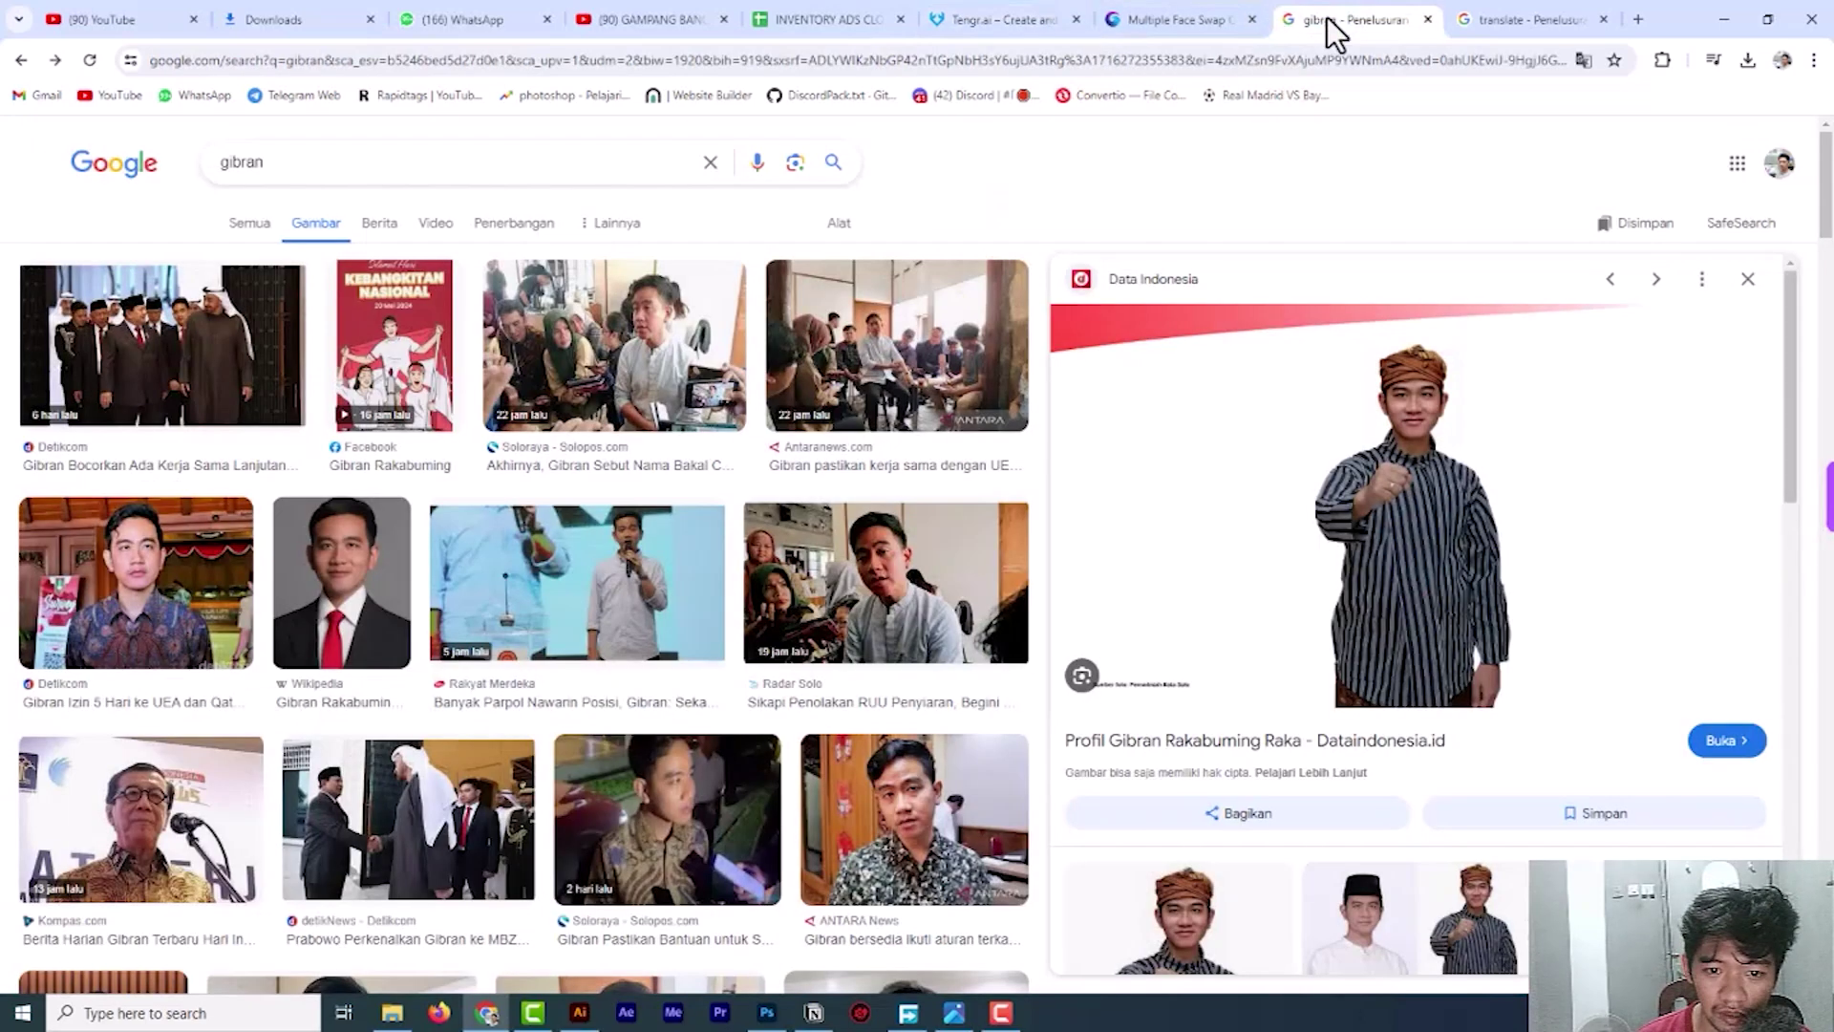
pyautogui.click(1529, 19)
pyautogui.scroll(2, 324, 440)
pyautogui.scroll(1, 344, 459)
pyautogui.scroll(1, 382, 468)
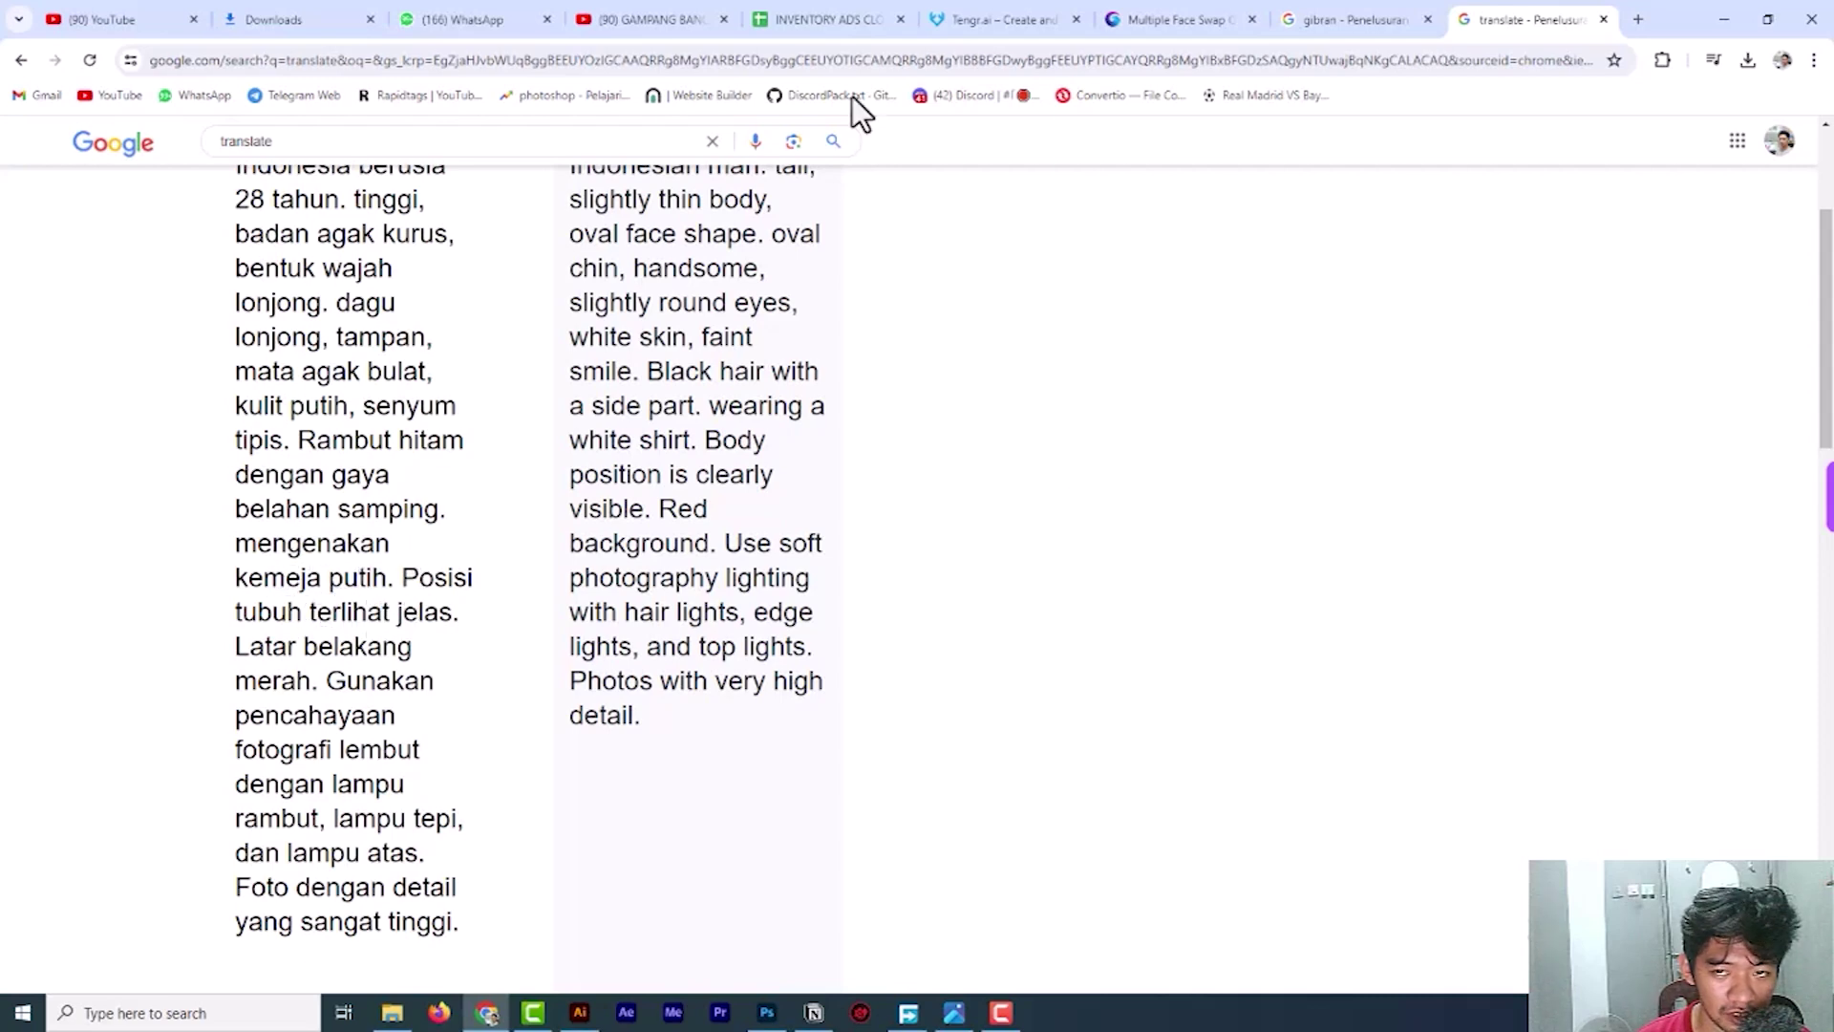
pyautogui.click(994, 21)
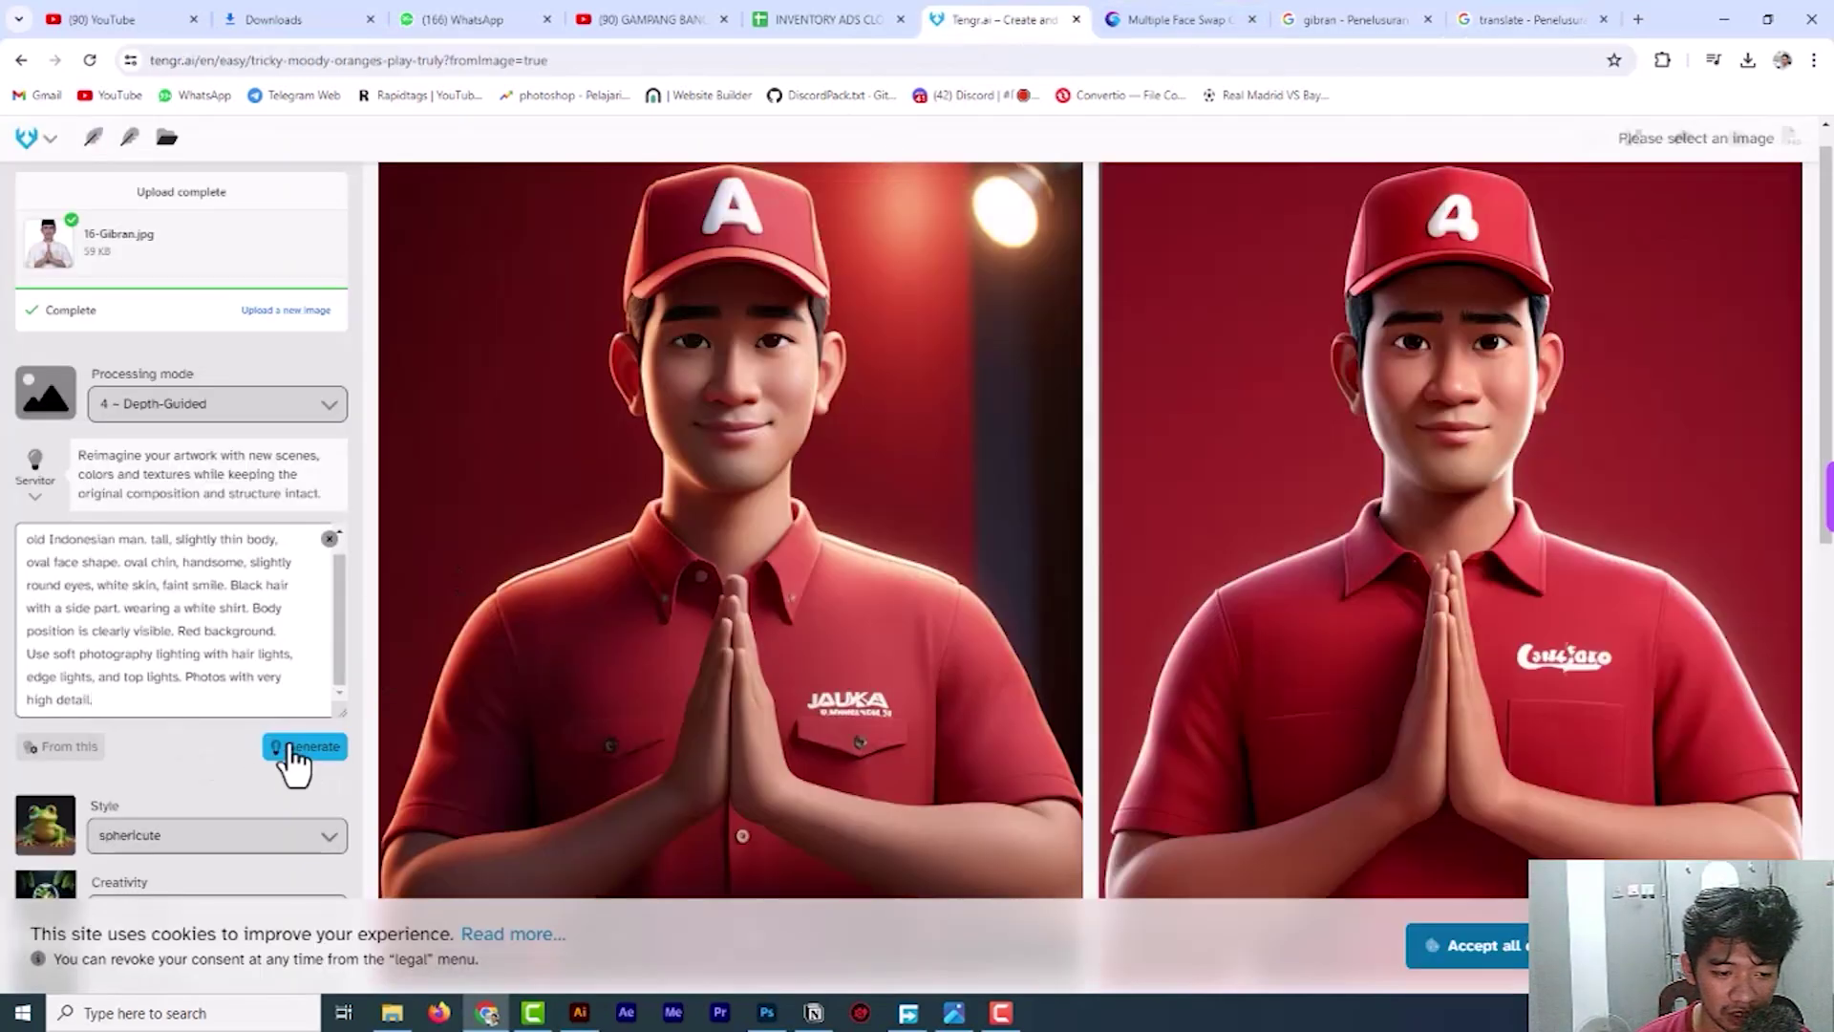
# Generate new images with the updated prompt and scroll through the red-background caricatures.
pyautogui.click(286, 749)
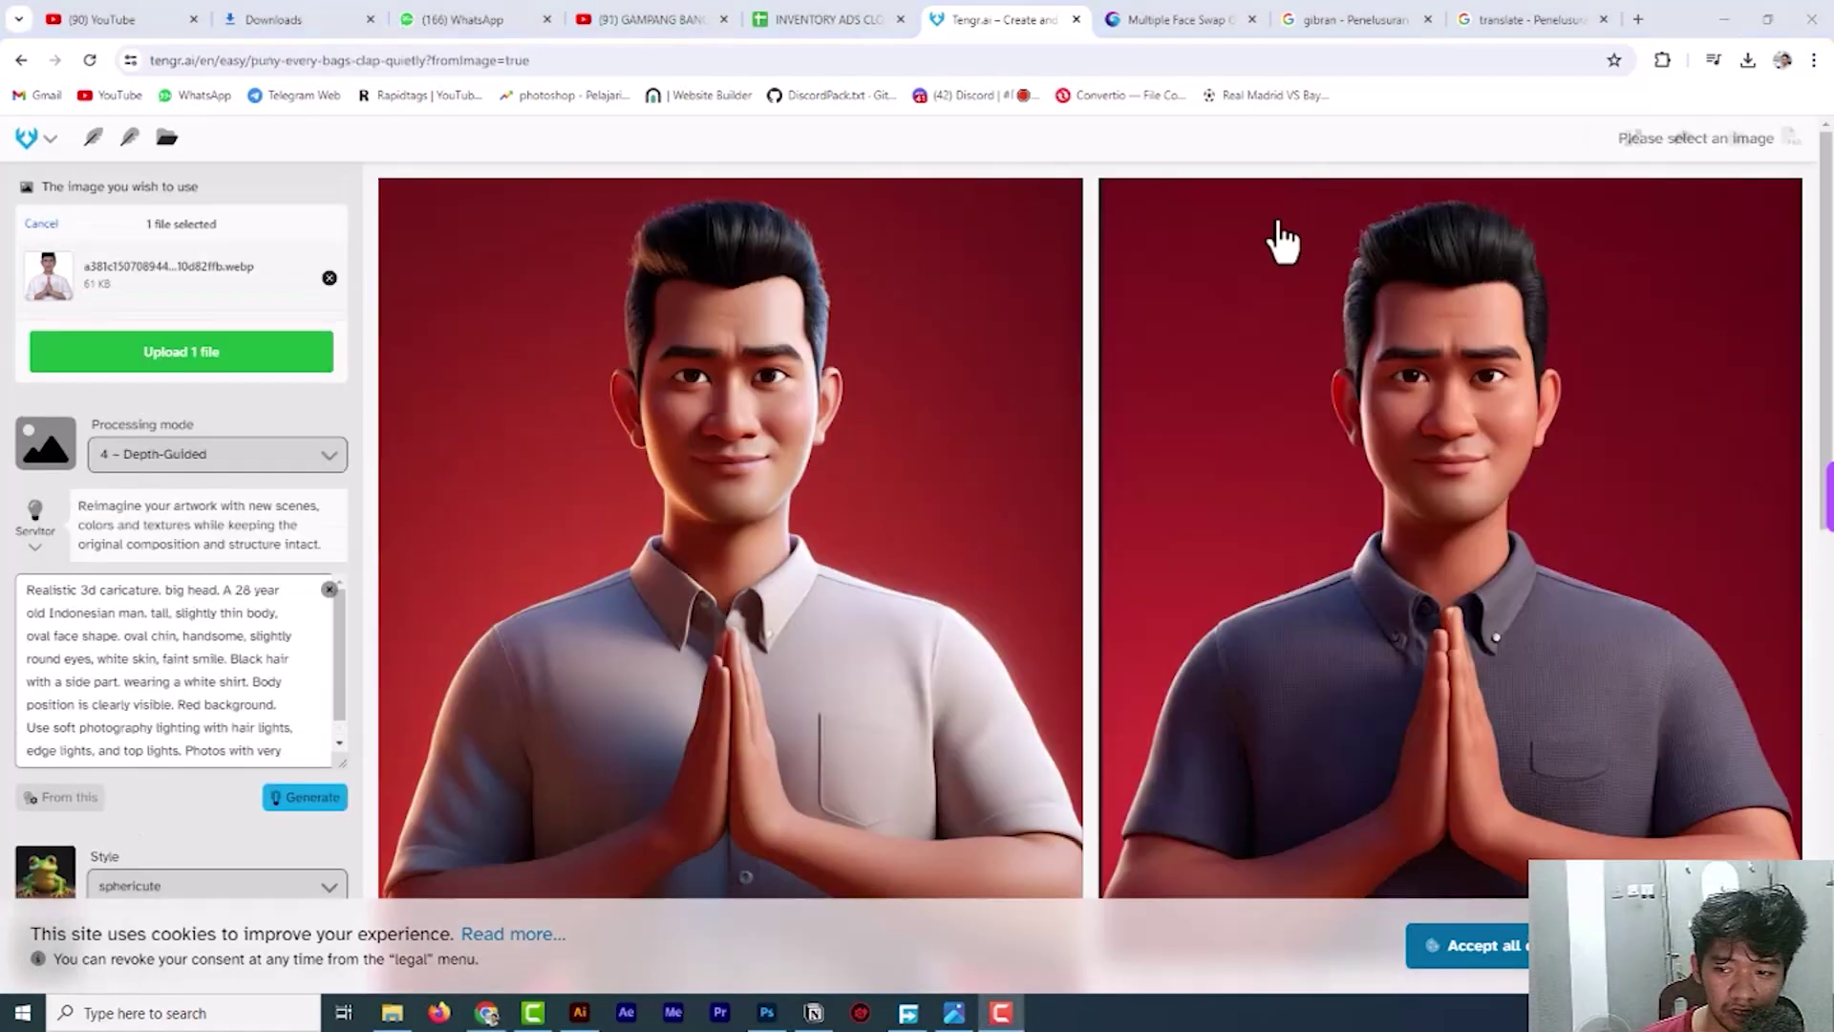
pyautogui.scroll(-5, 1282, 238)
pyautogui.scroll(-3, 1282, 239)
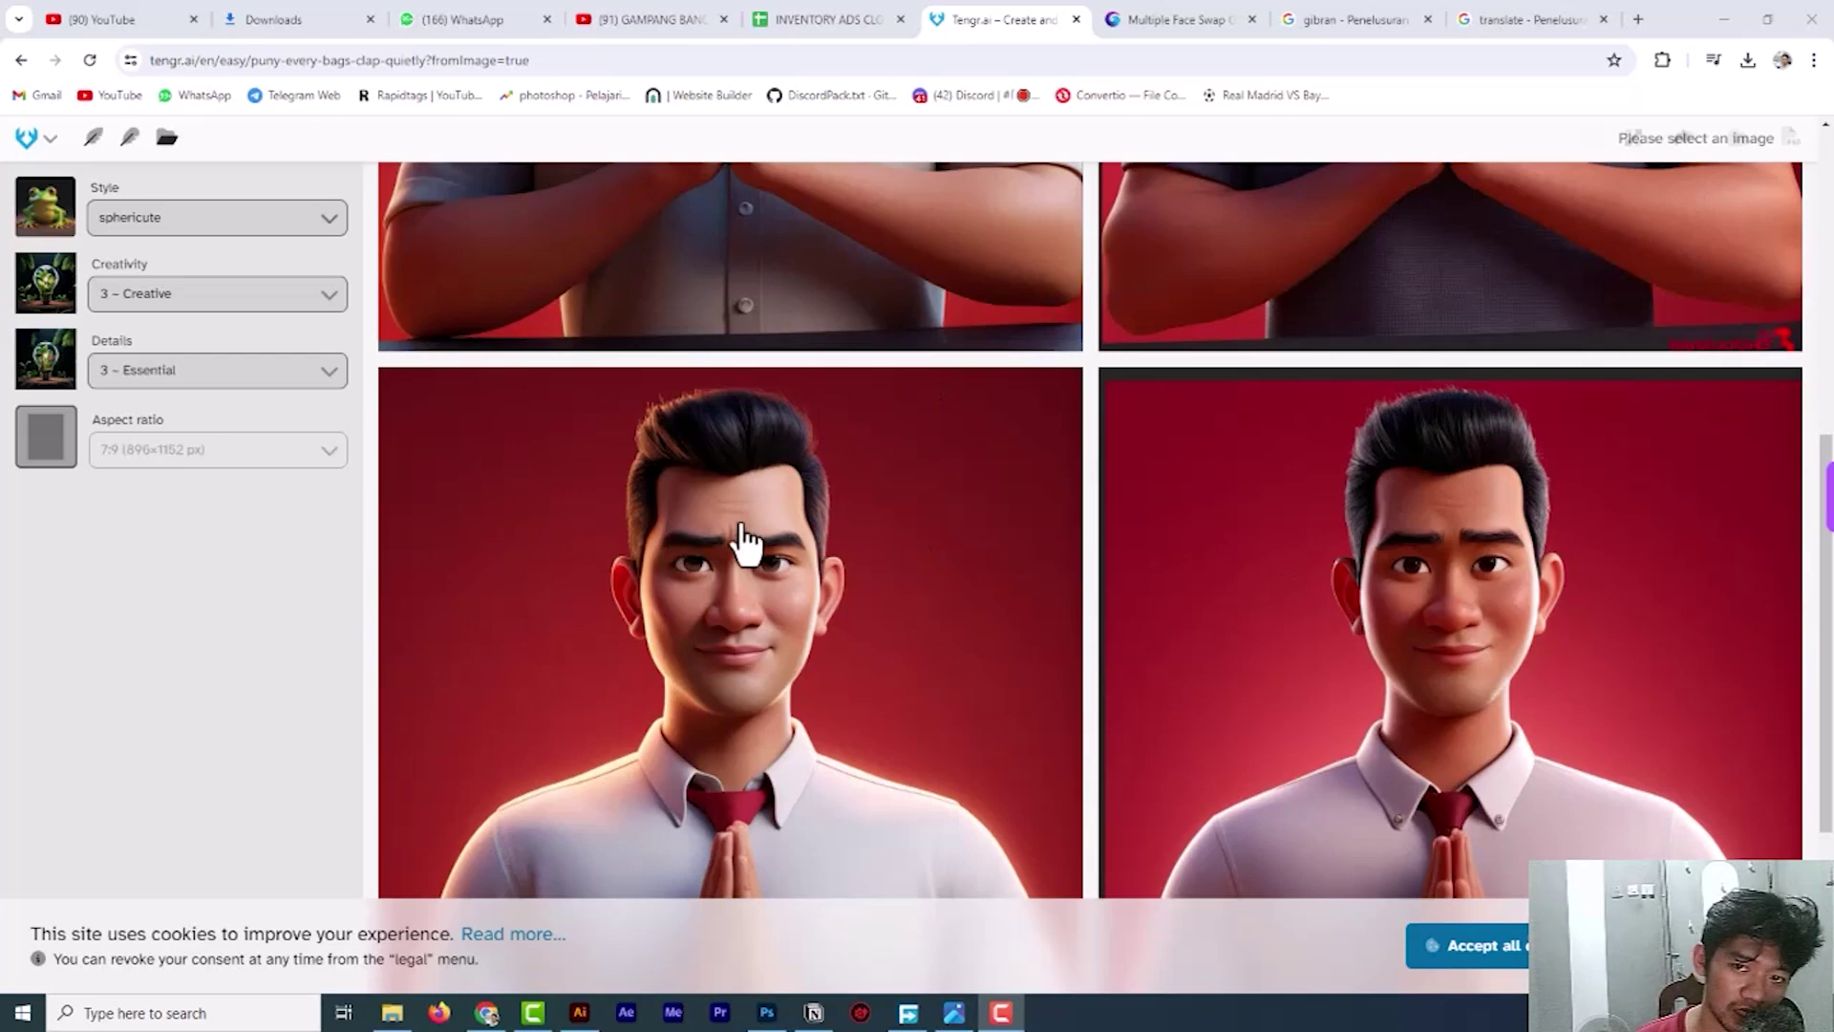
pyautogui.scroll(-3, 755, 549)
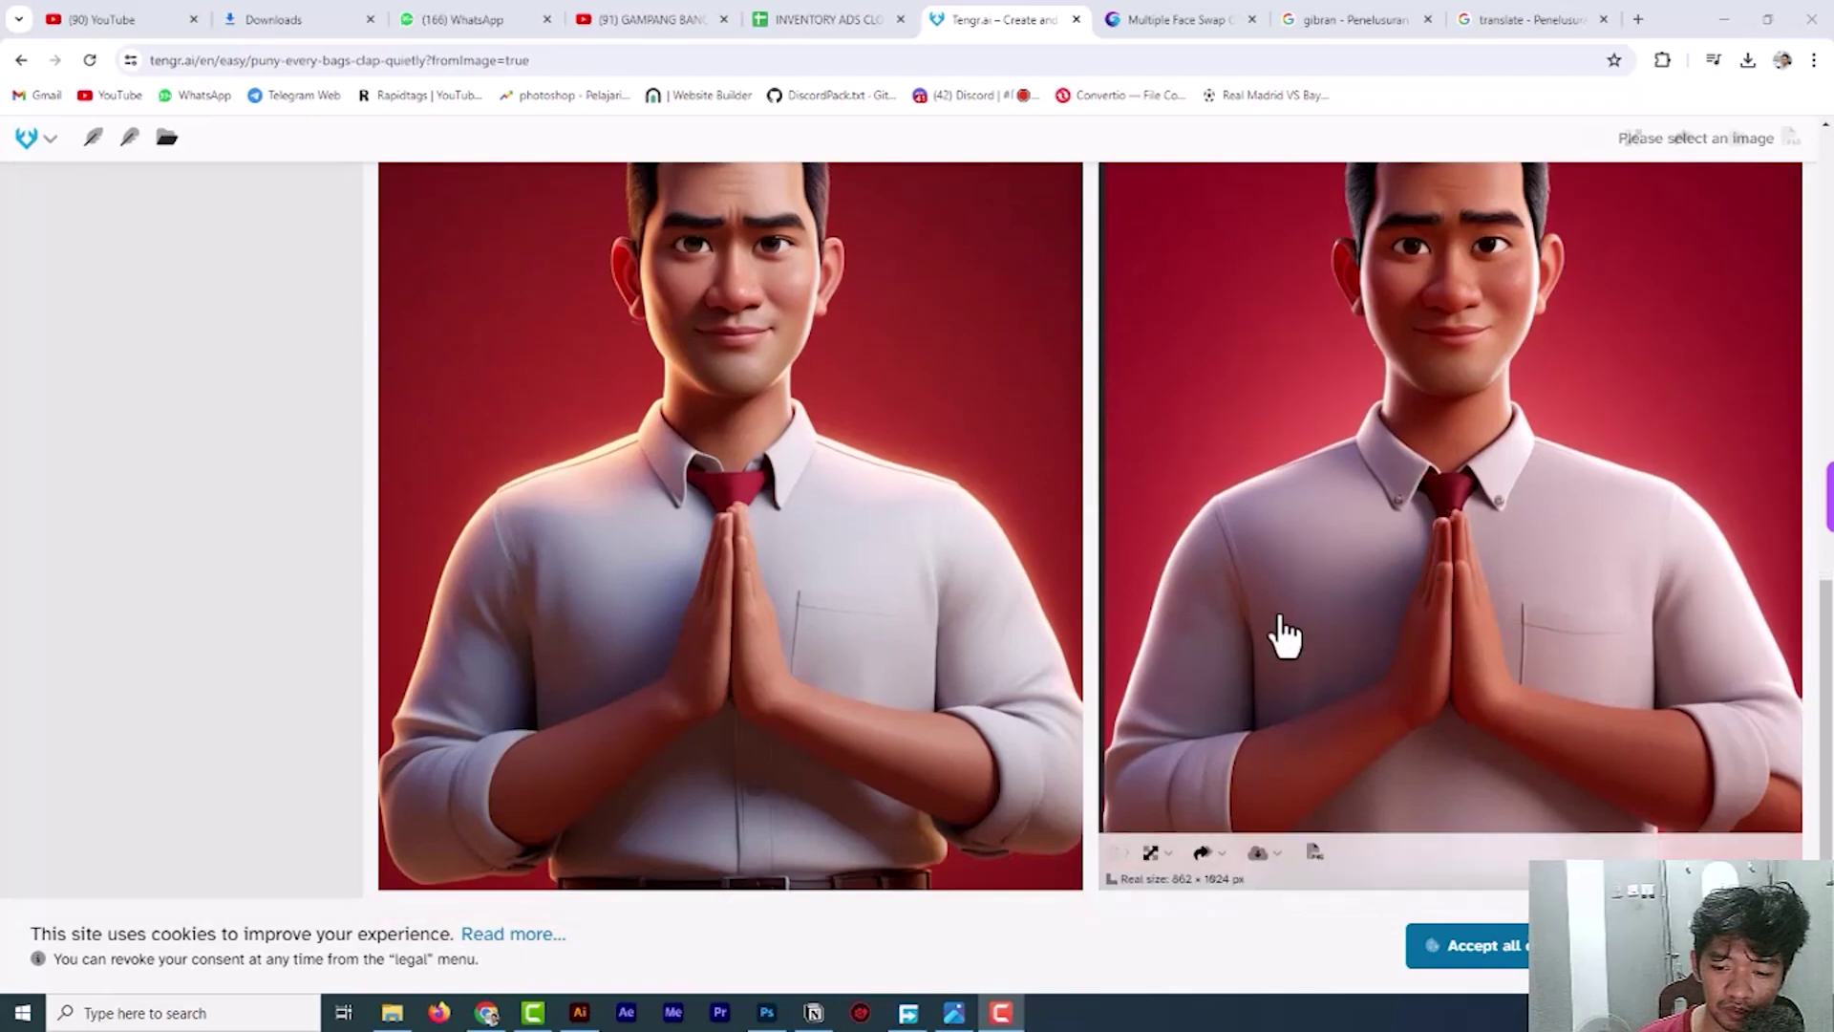
pyautogui.scroll(-5, 1281, 635)
pyautogui.scroll(-3, 946, 561)
pyautogui.scroll(-1, 828, 633)
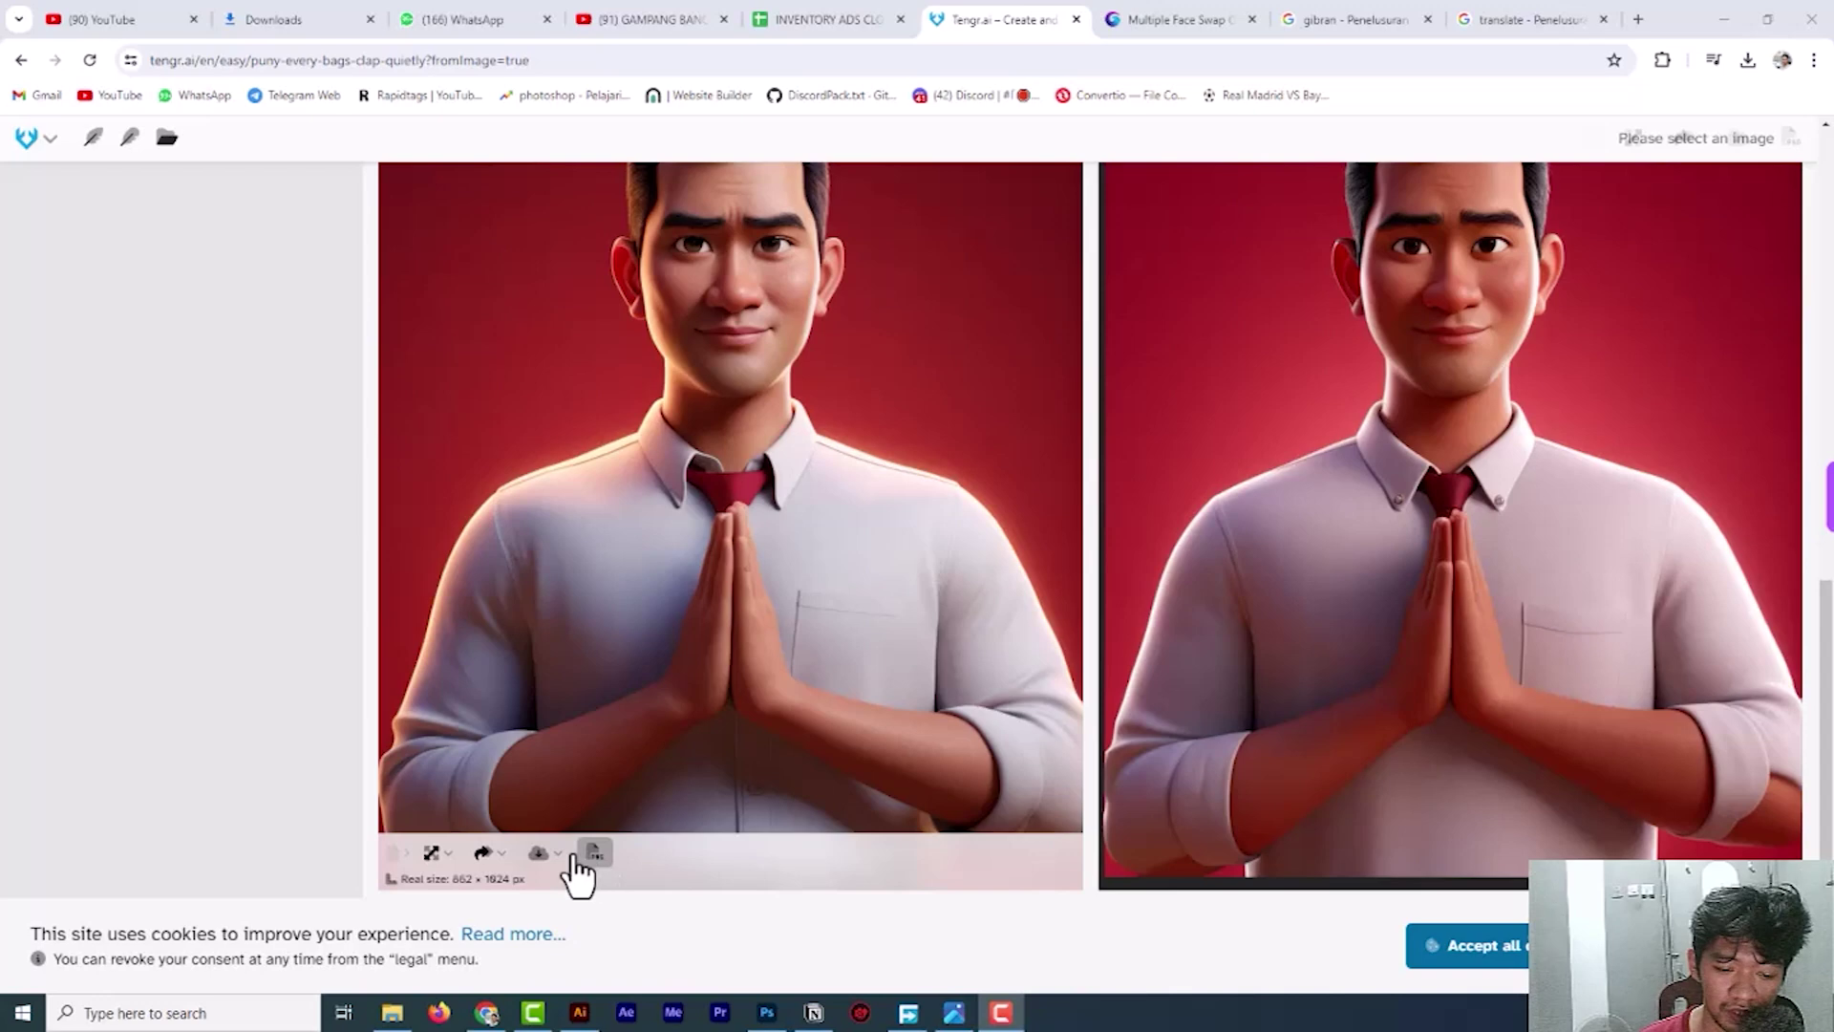
# Download the pressed-palms caricature as a JPG and return to the Multiple Face Swap page.
pyautogui.click(535, 854)
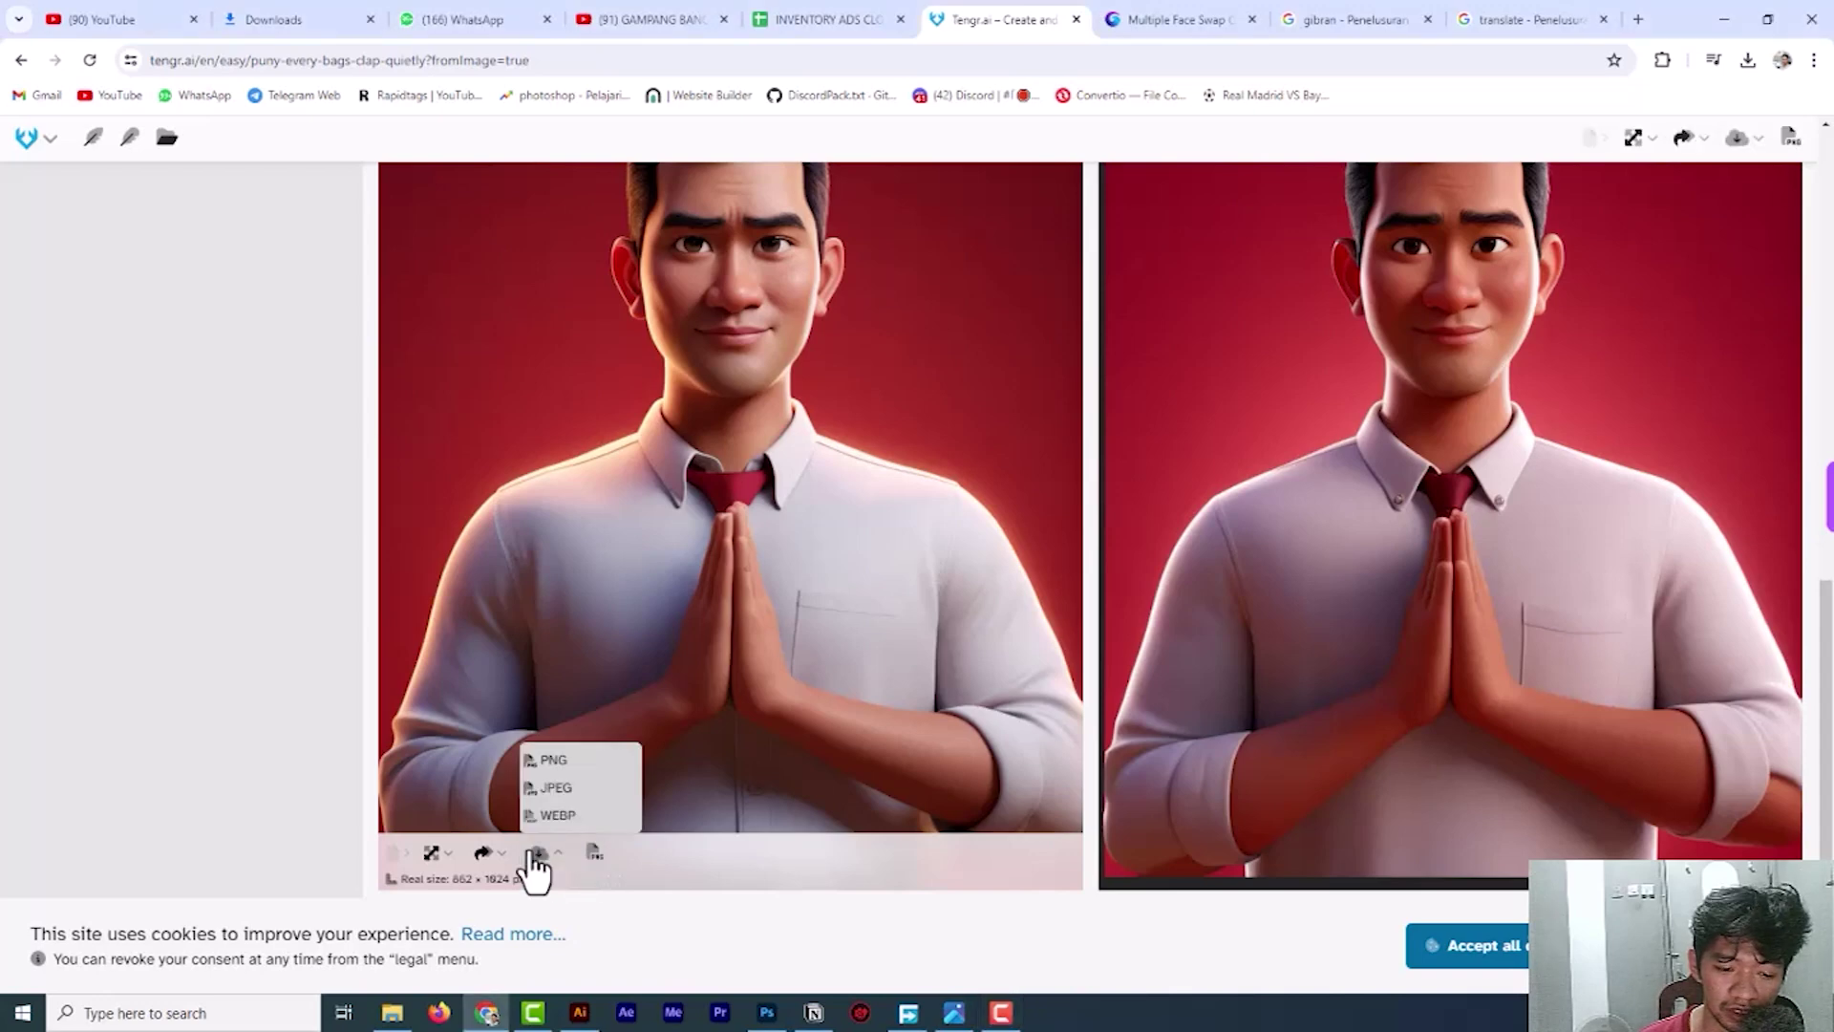
pyautogui.click(558, 785)
pyautogui.scroll(2, 640, 705)
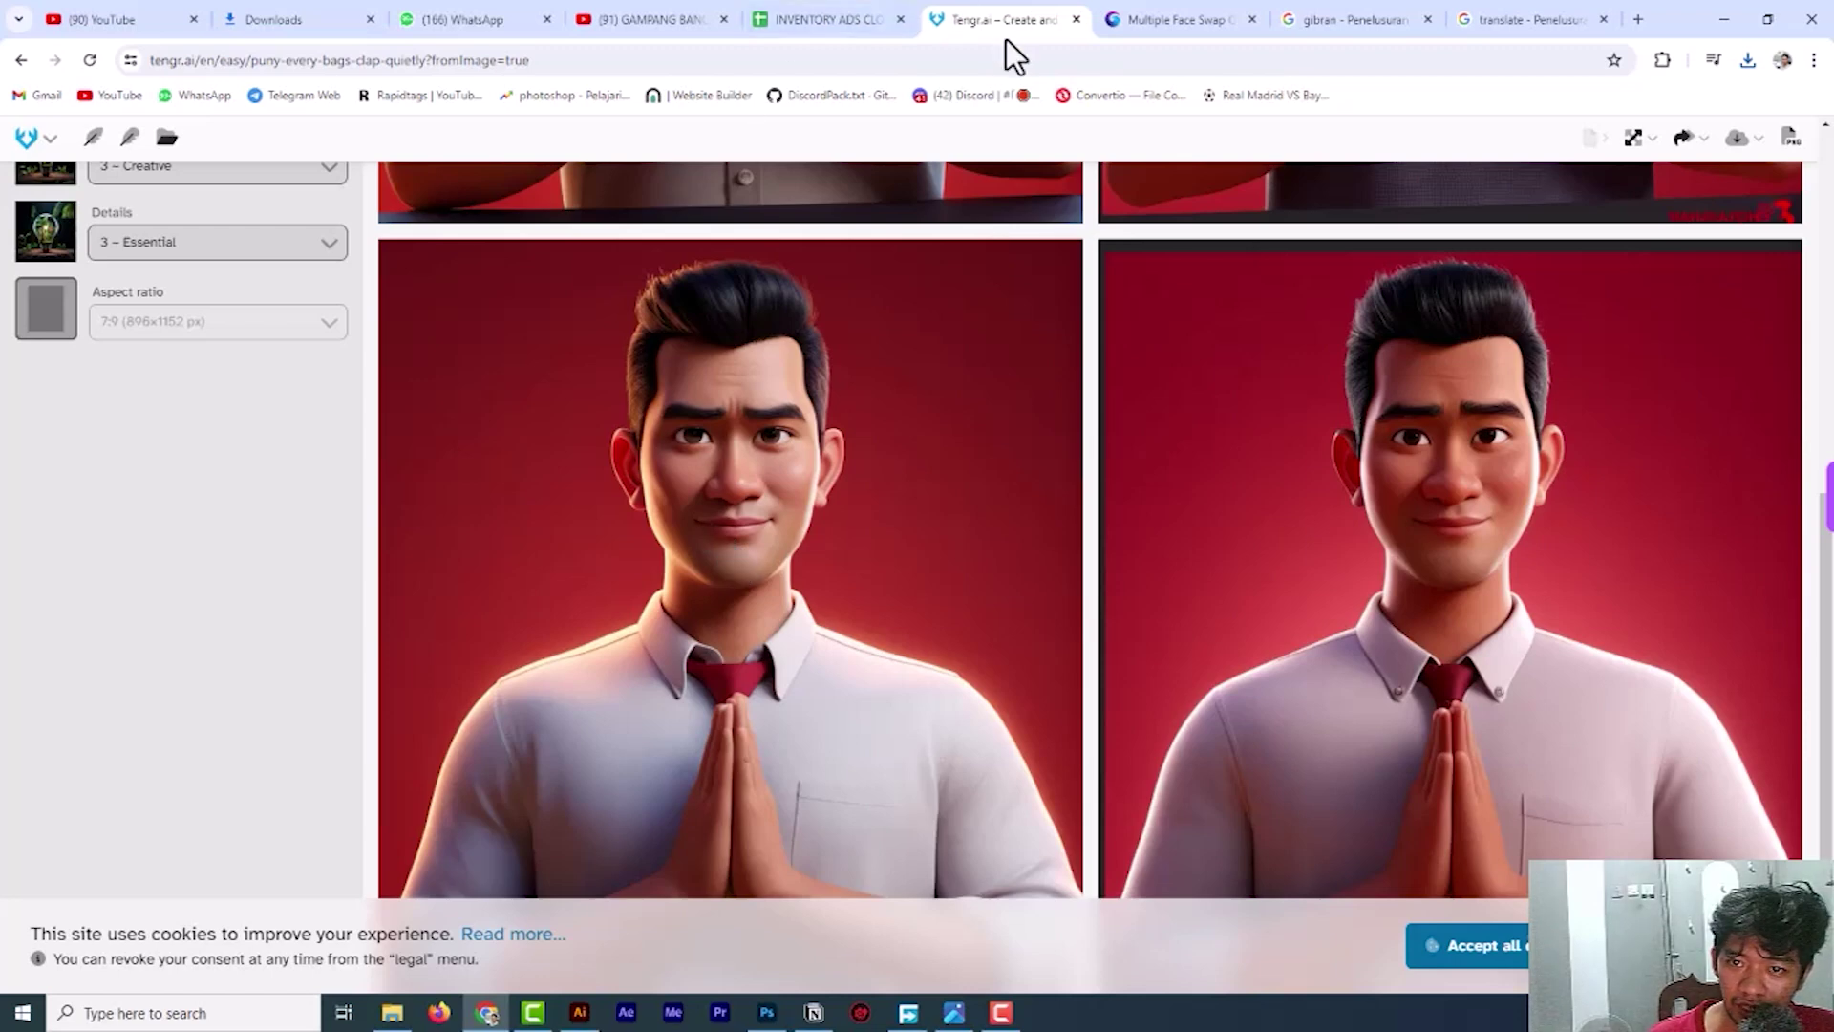
pyautogui.click(1137, 23)
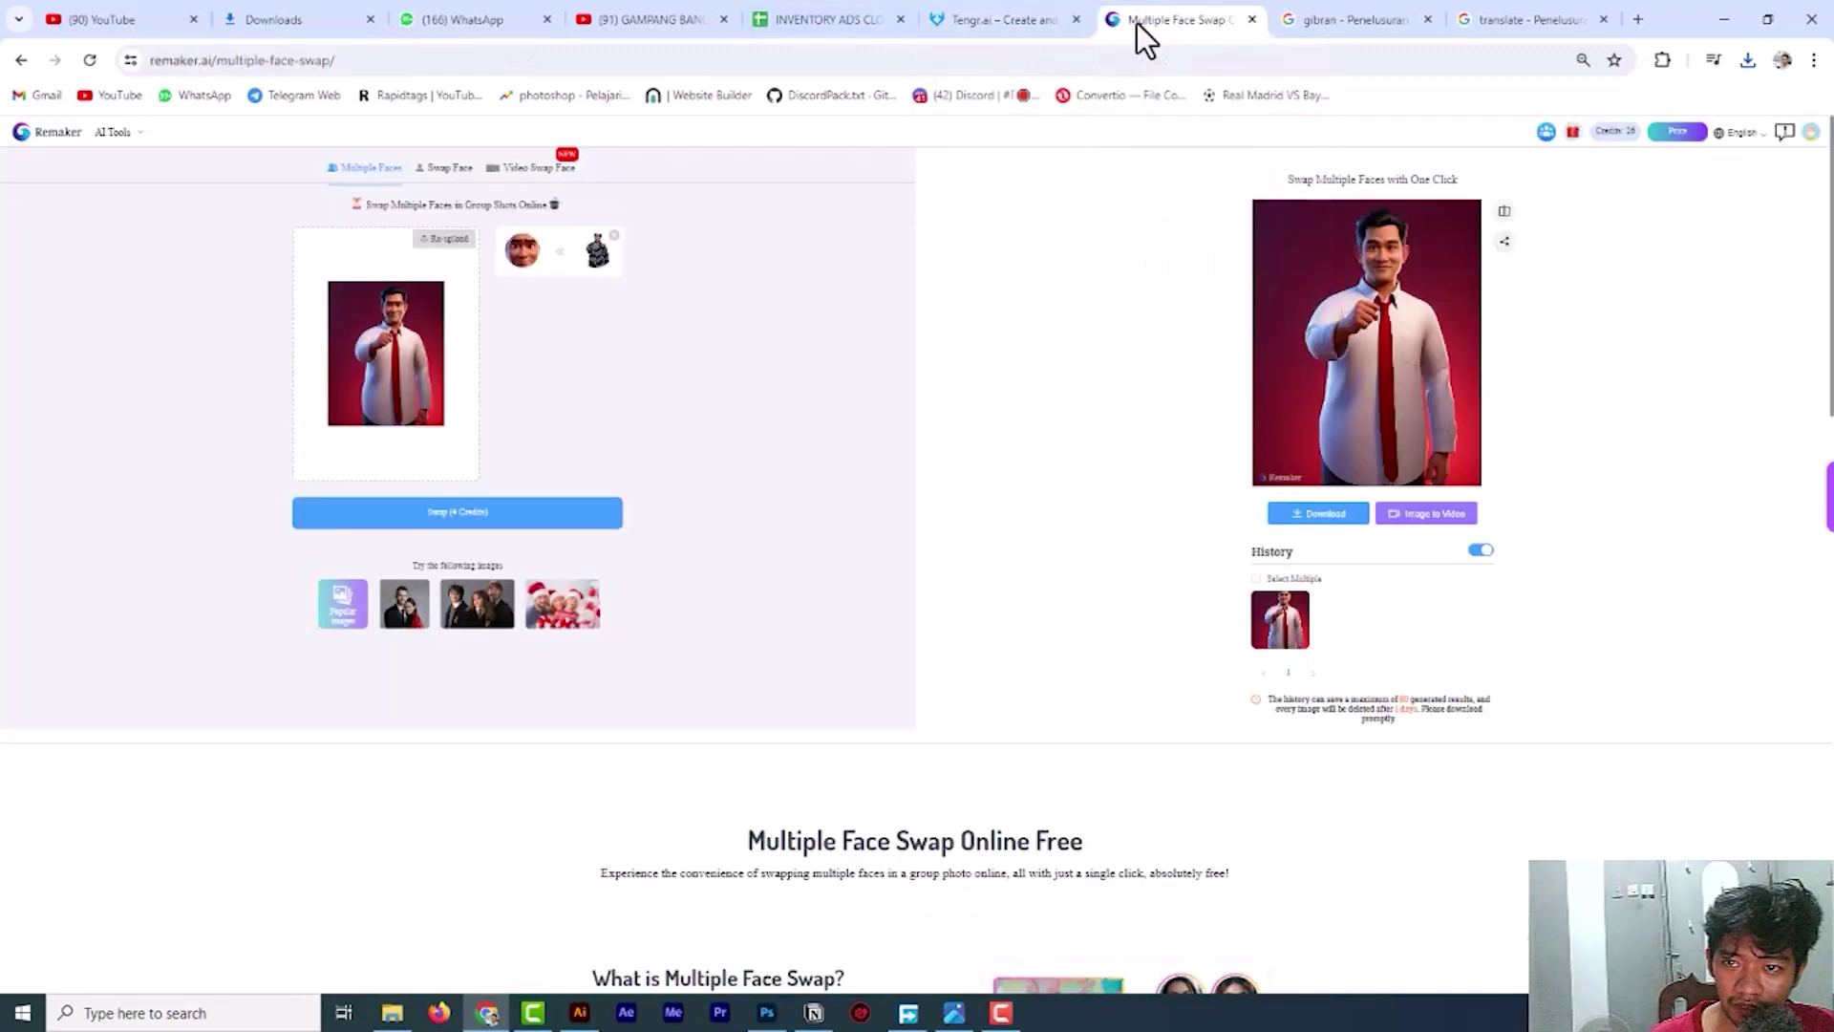
# Open the Remaker home page in a new tab and launch the single Face Swap tool.
pyautogui.click(46, 136)
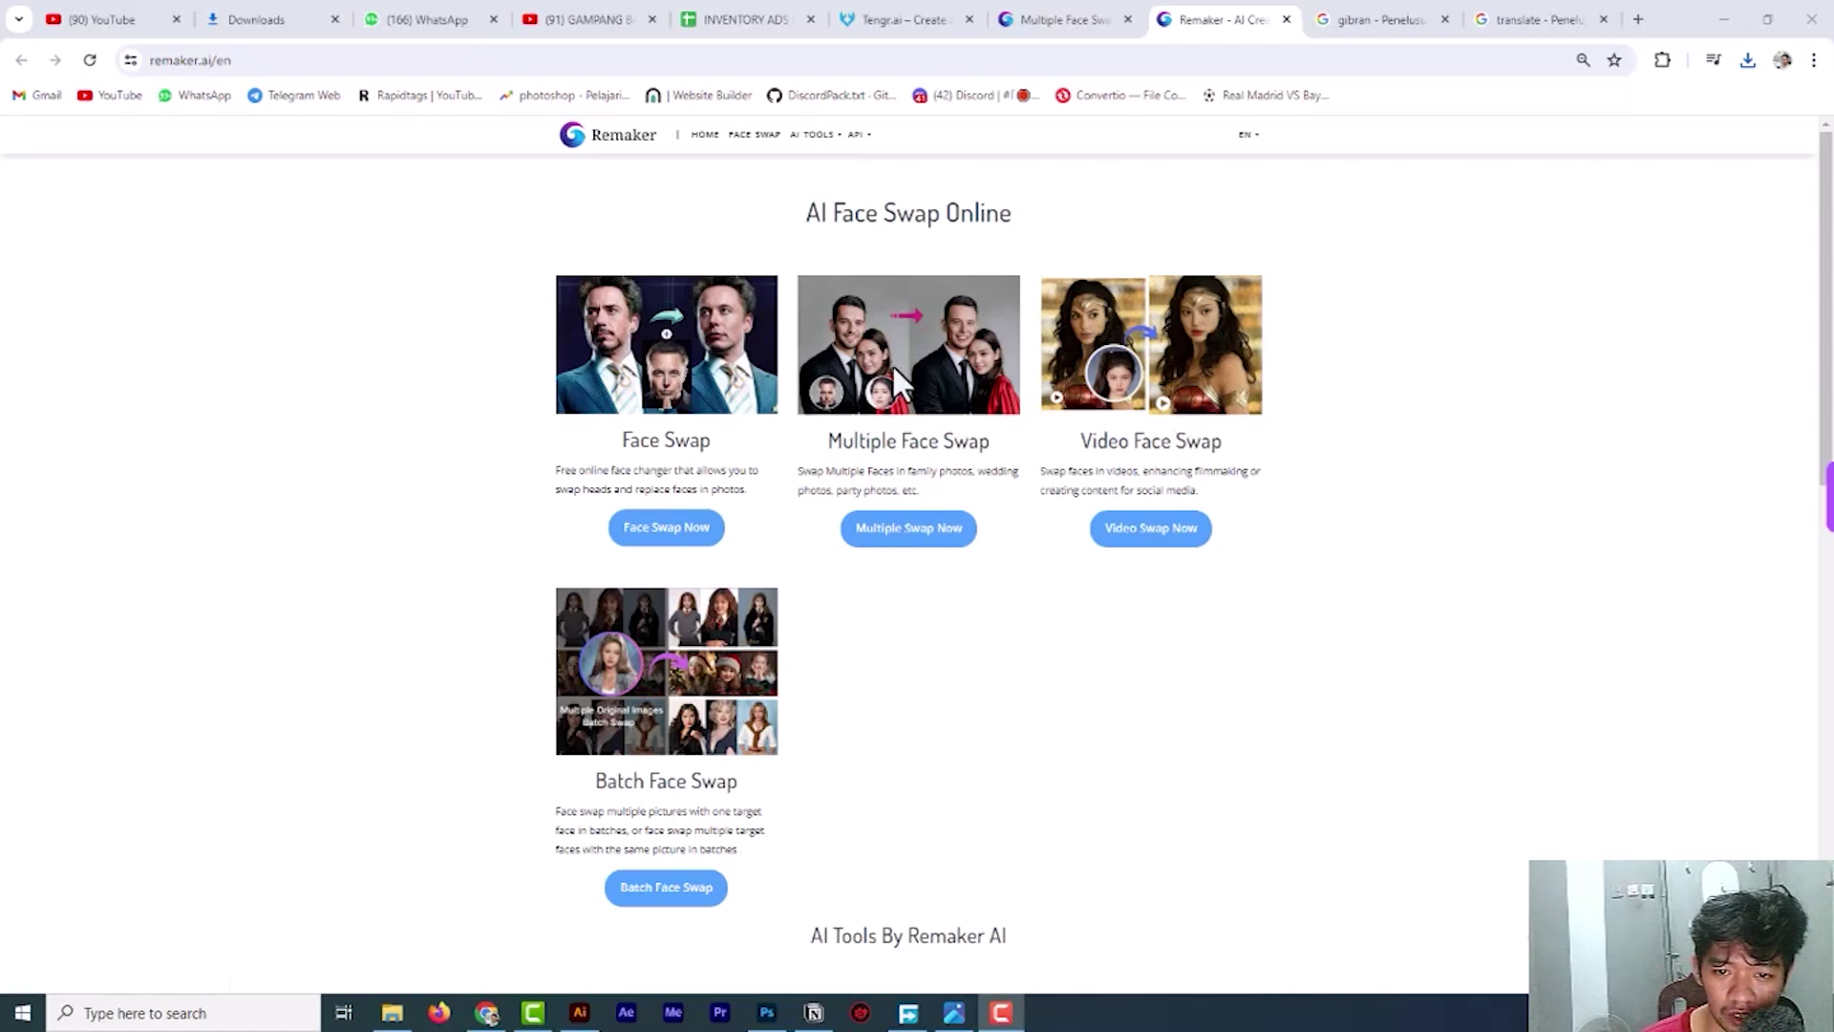
pyautogui.click(661, 535)
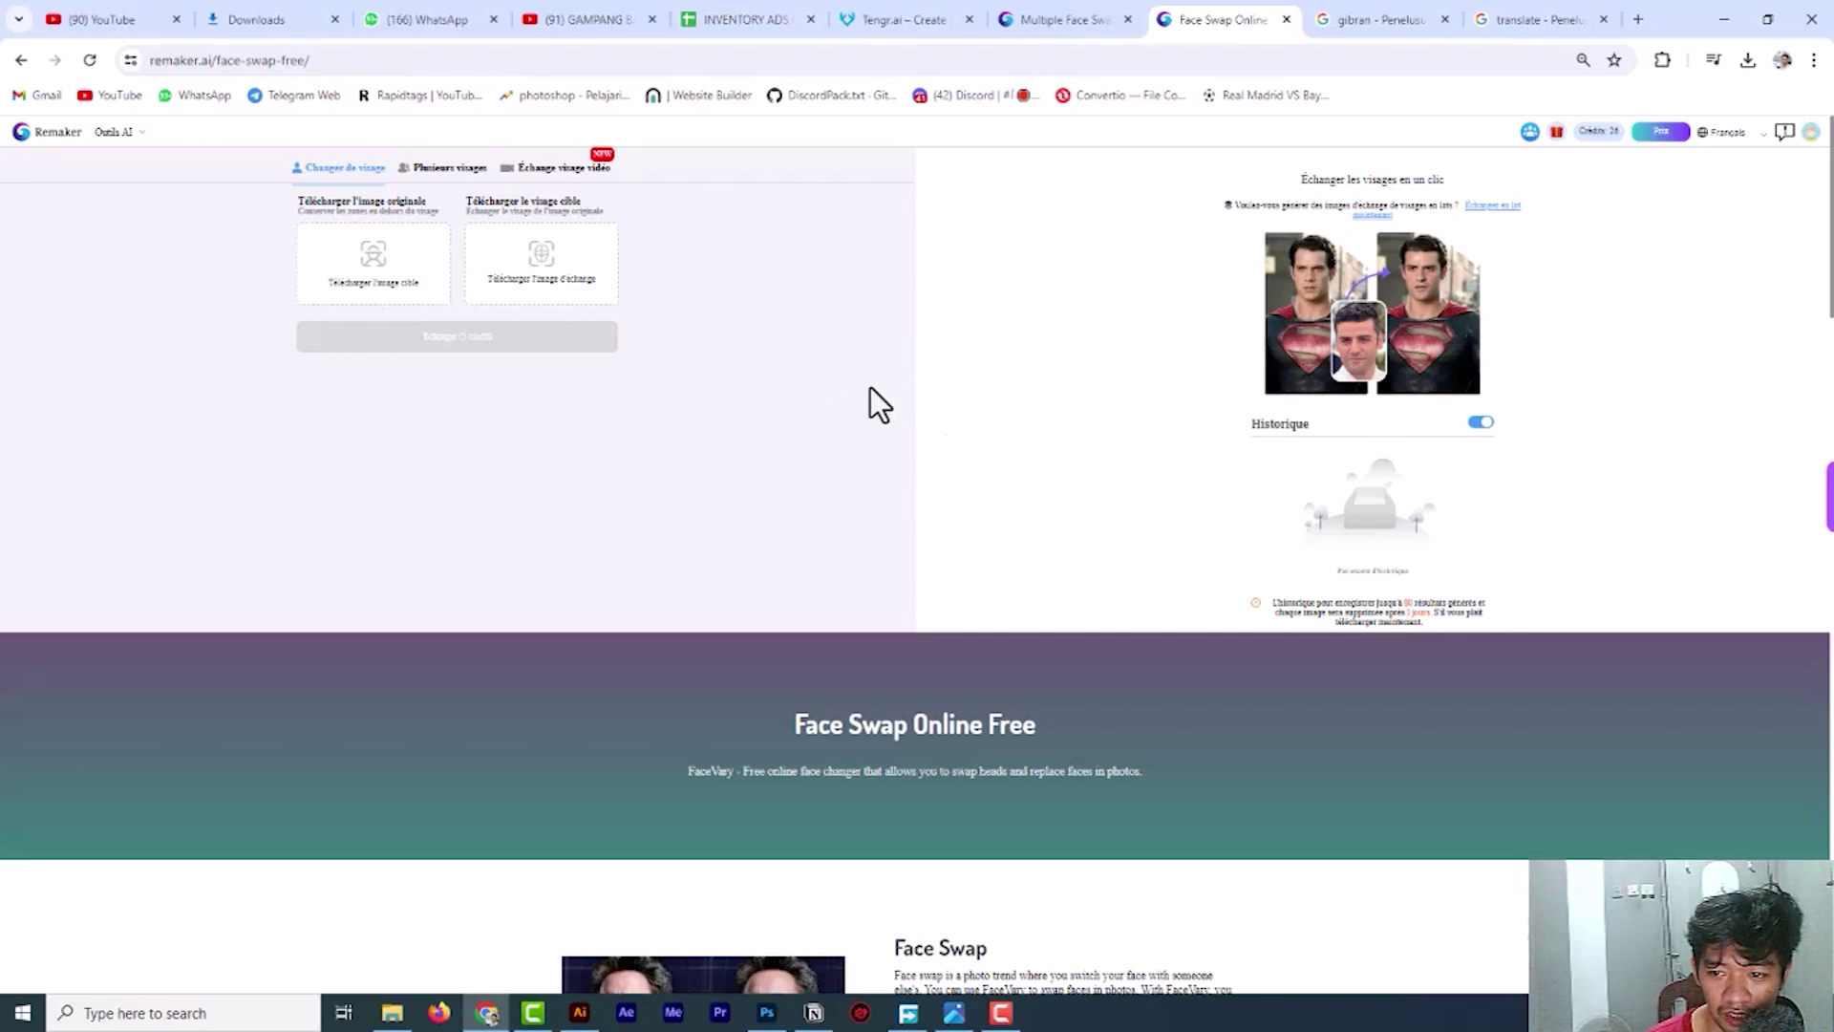
# Switch between the tools overview and the single and multiple face swap pages, ending on single Face Swap.
pyautogui.click(21, 60)
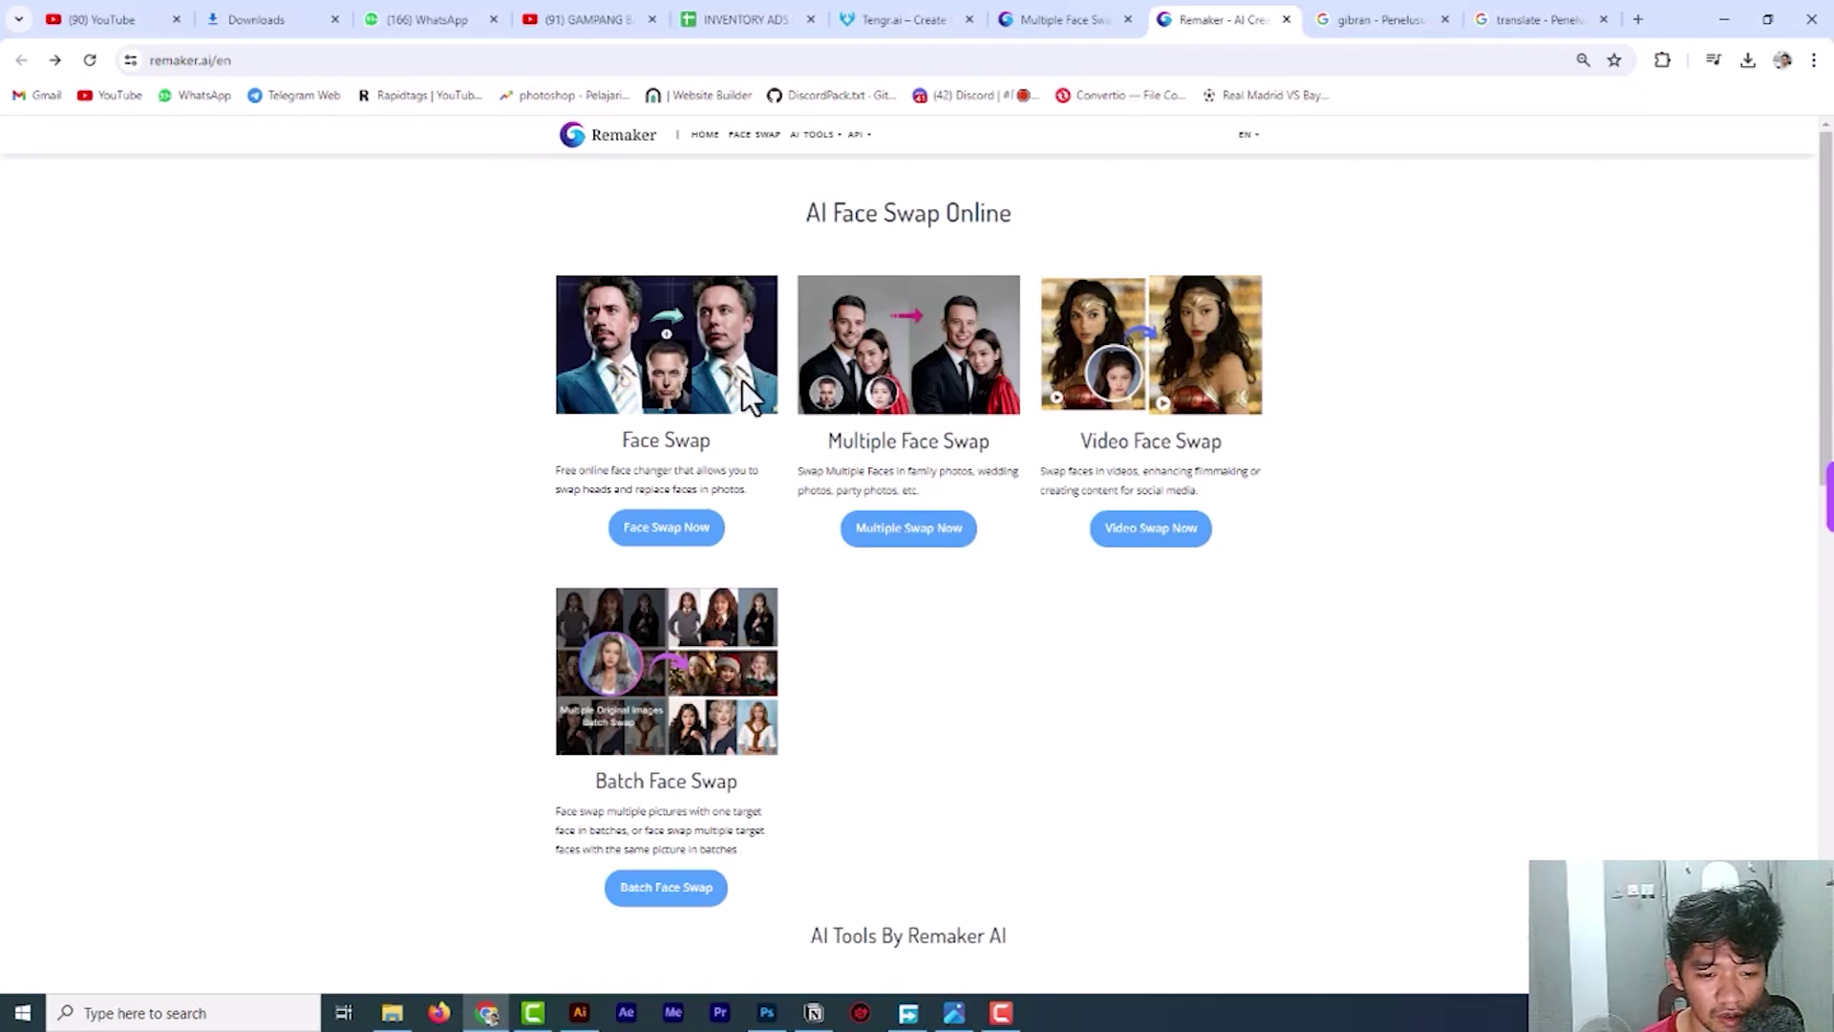
pyautogui.click(657, 537)
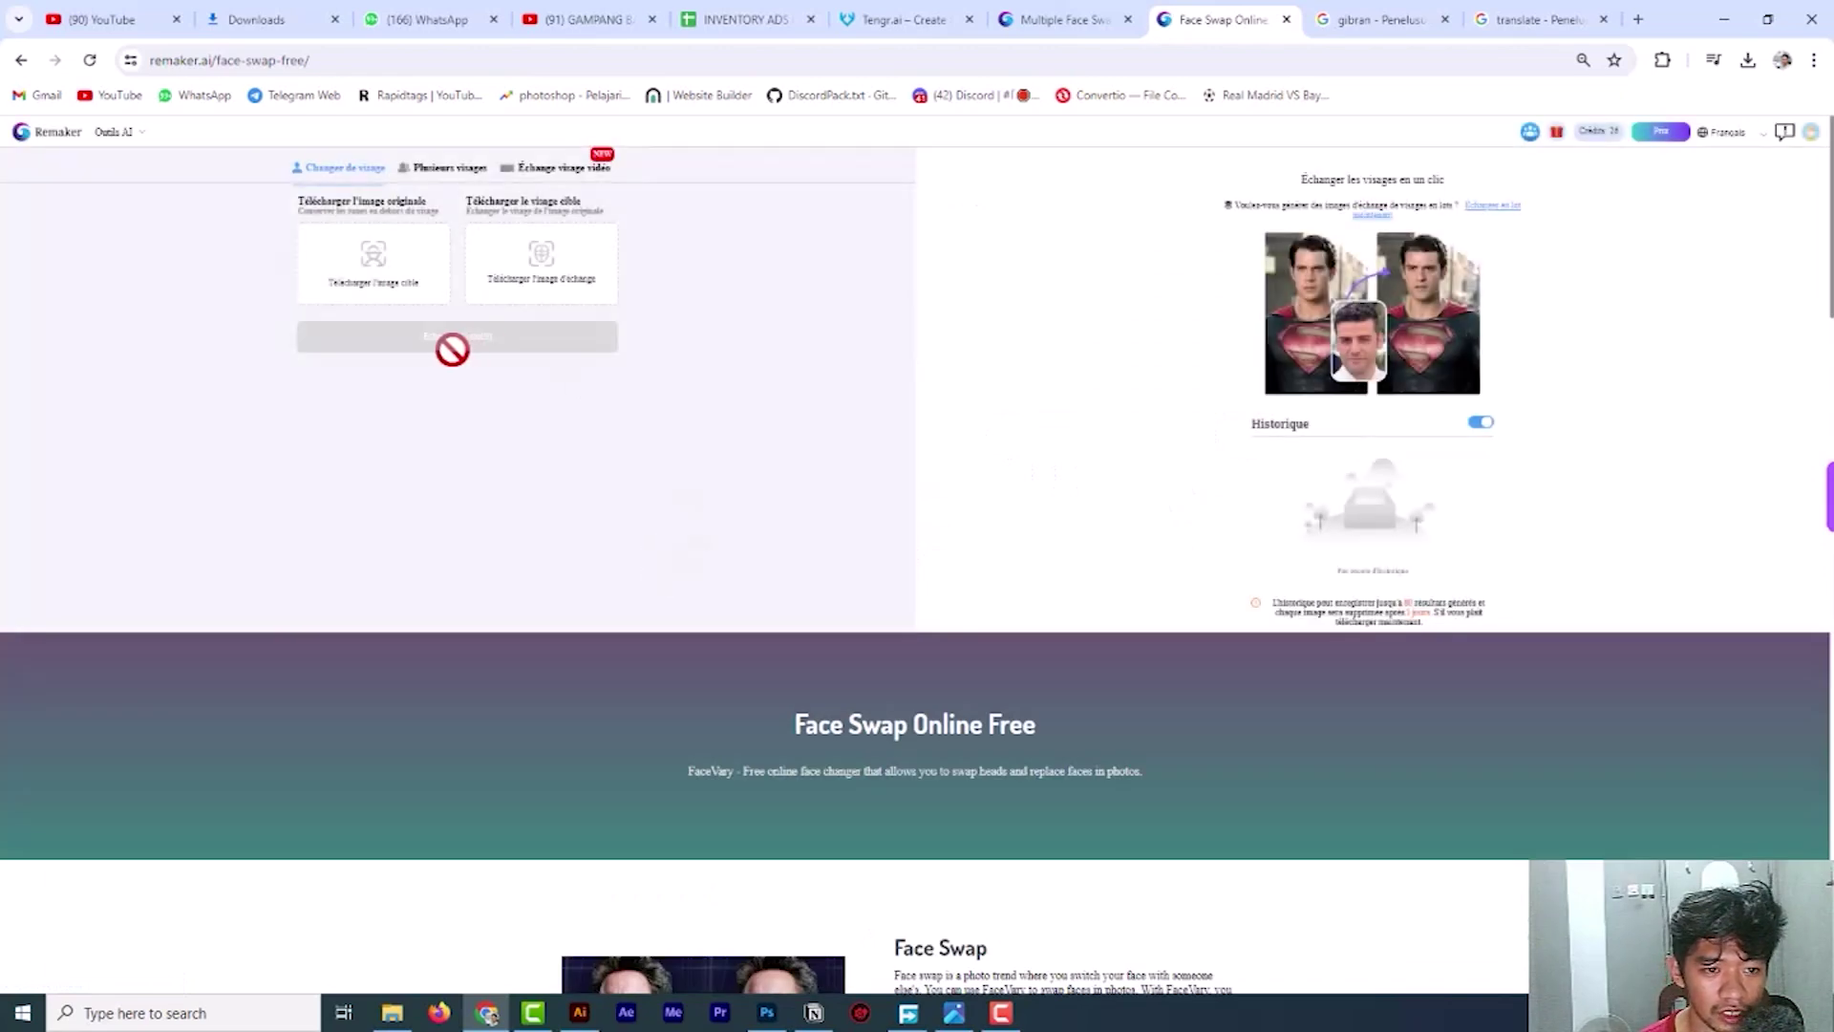
pyautogui.click(24, 65)
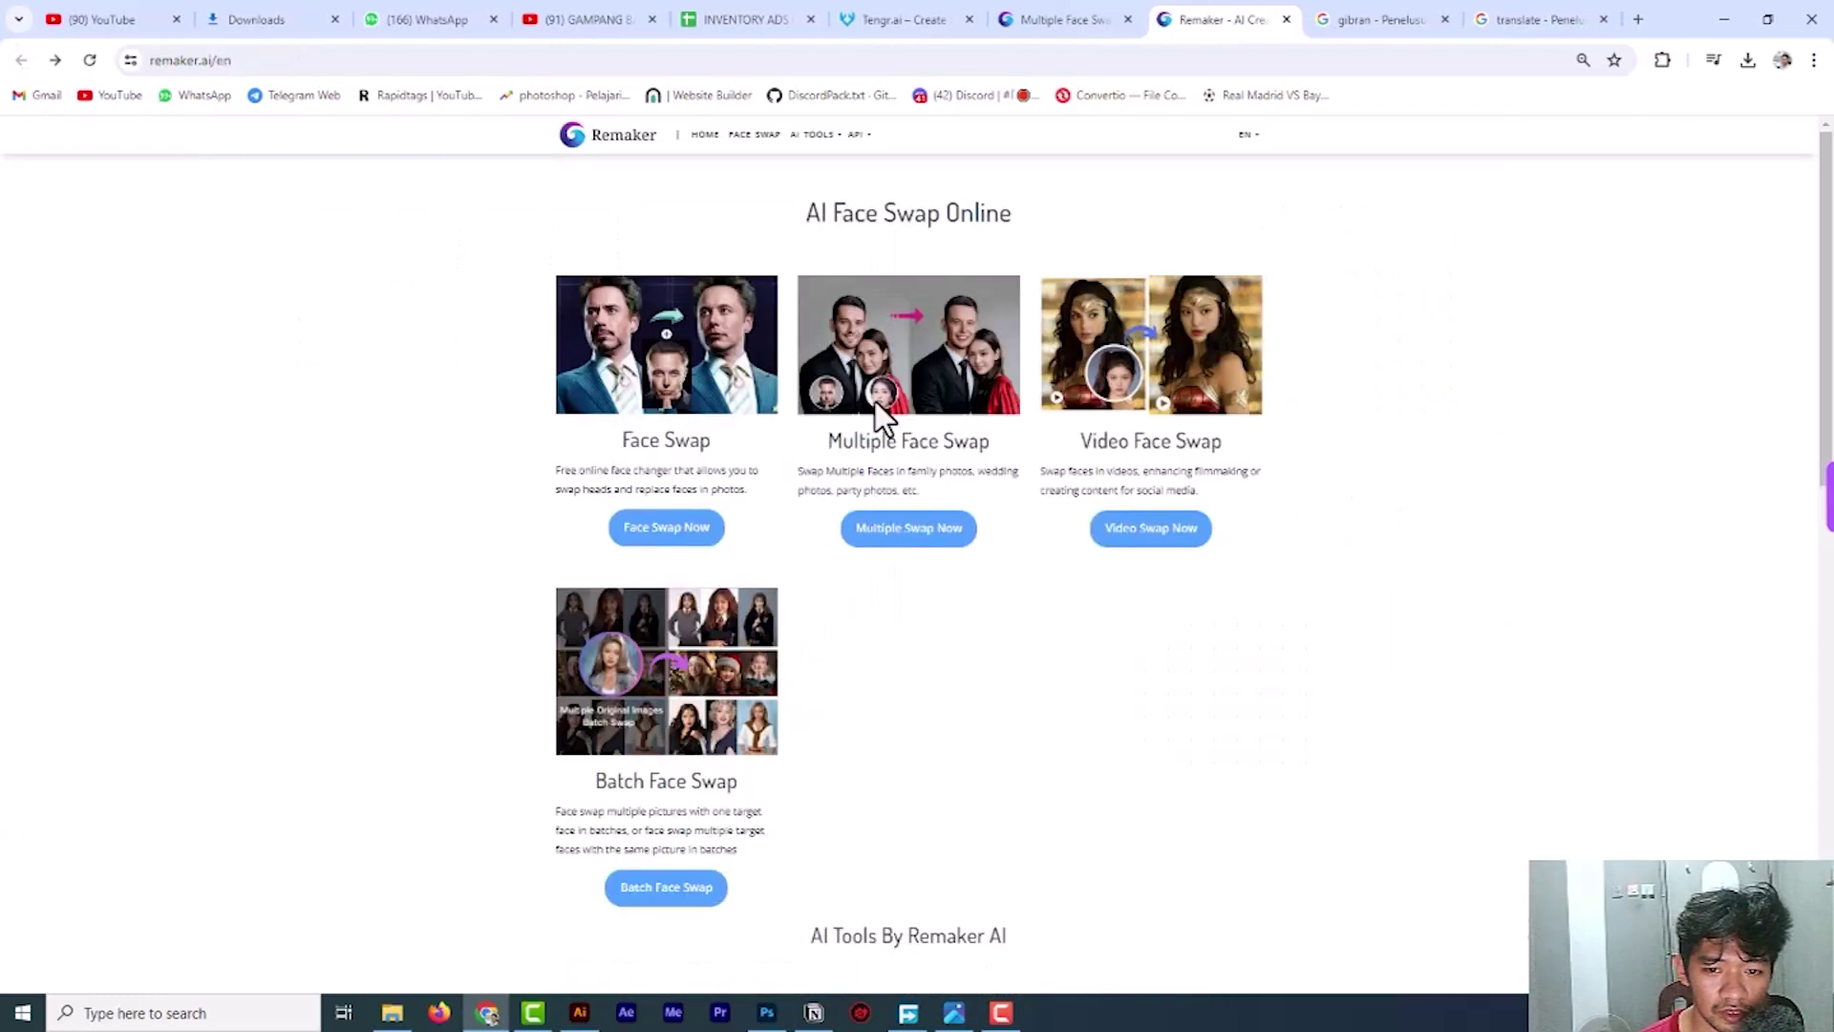
pyautogui.click(899, 541)
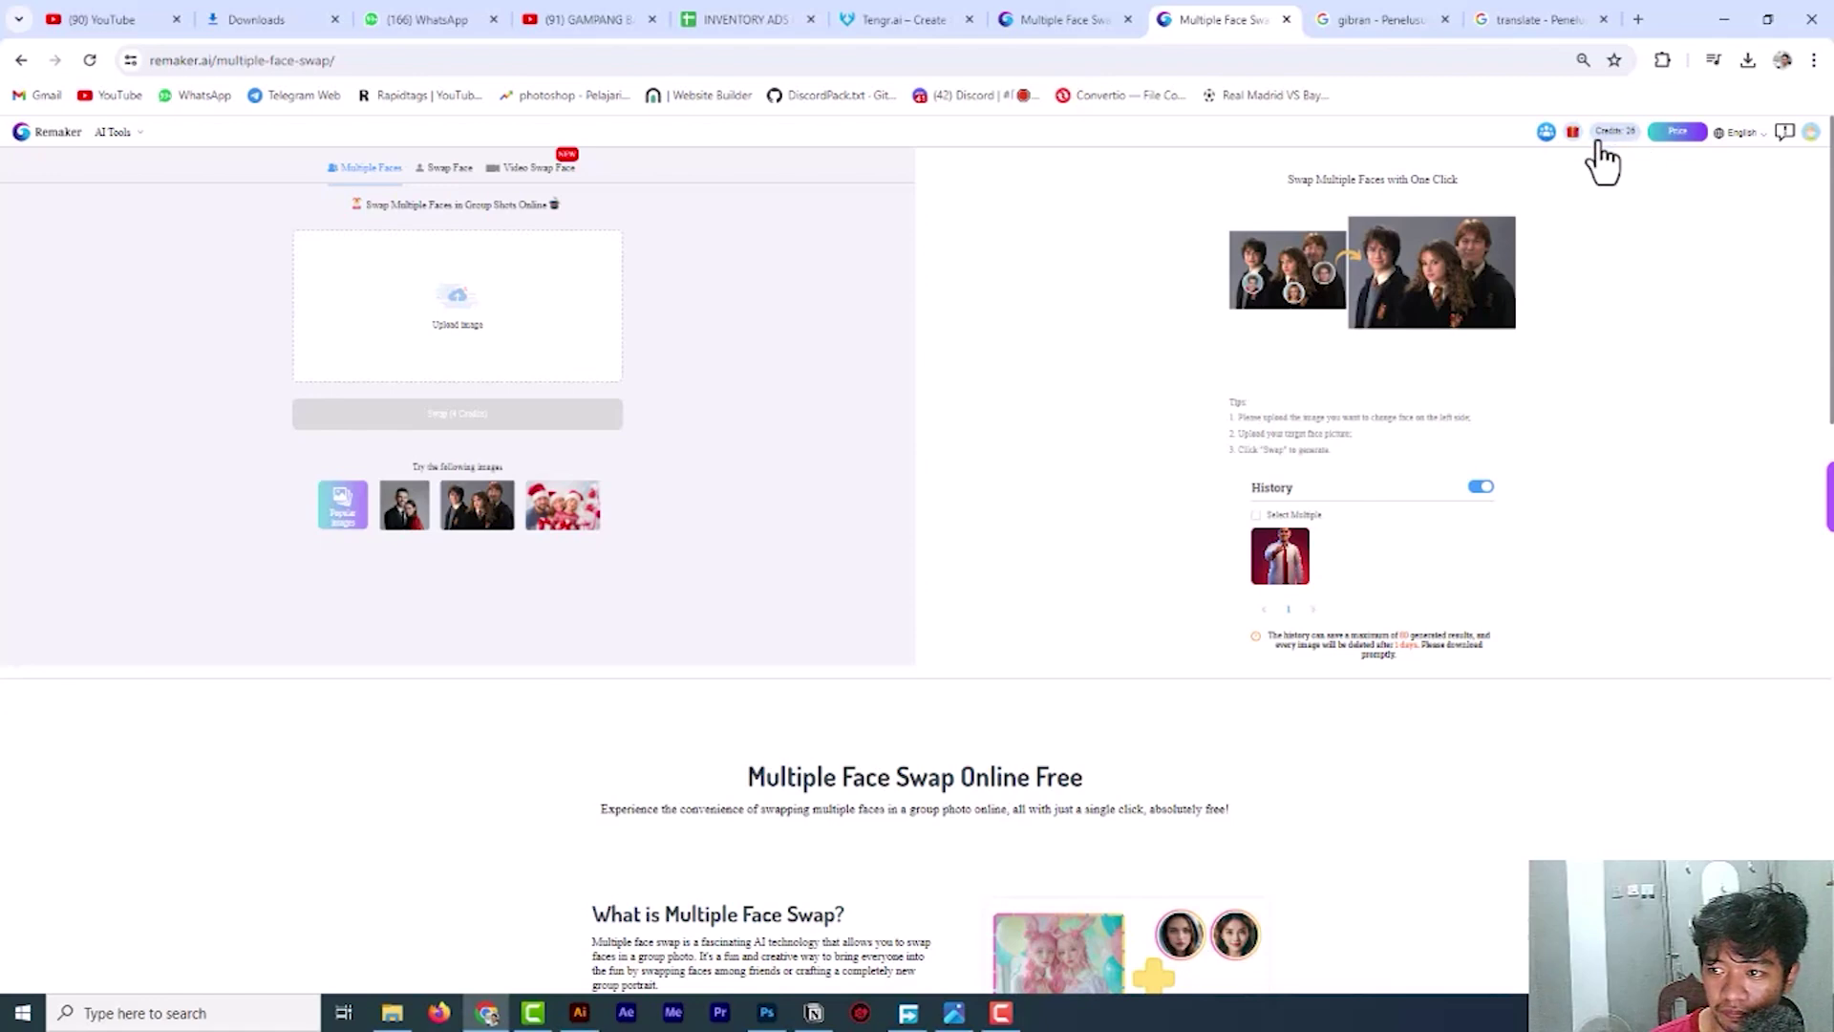
pyautogui.click(20, 61)
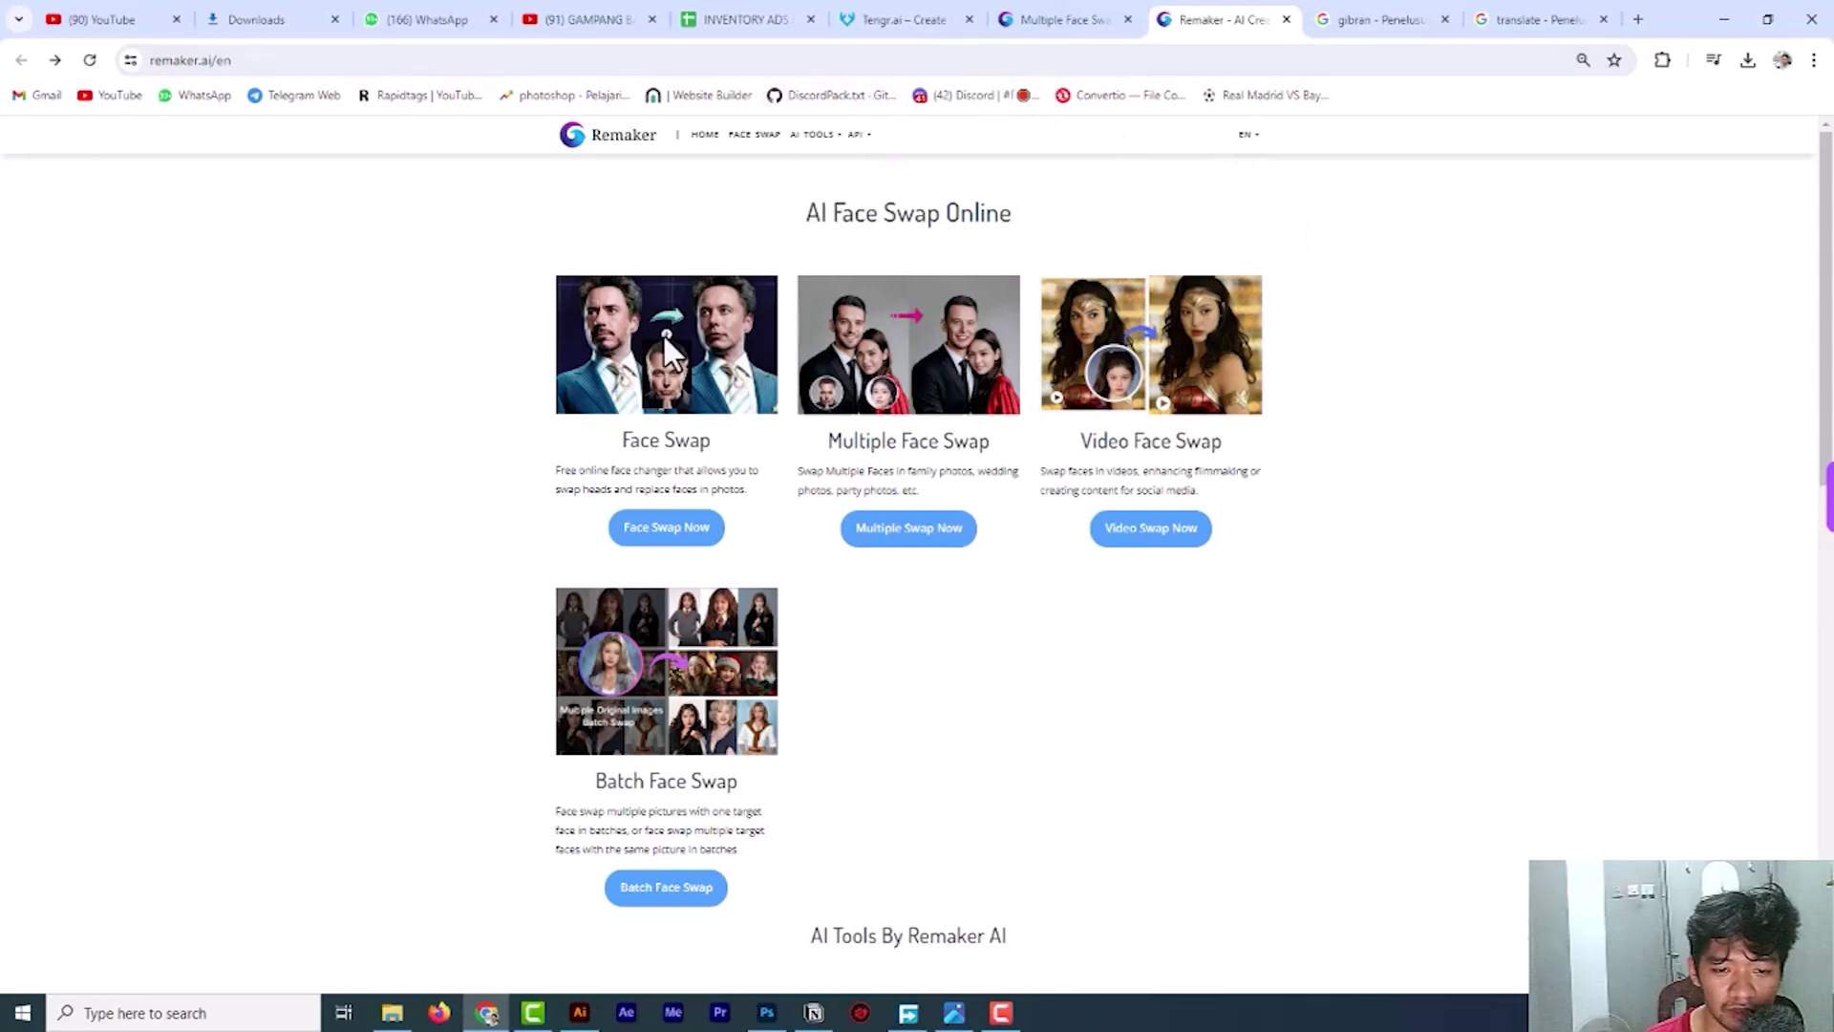
pyautogui.click(664, 525)
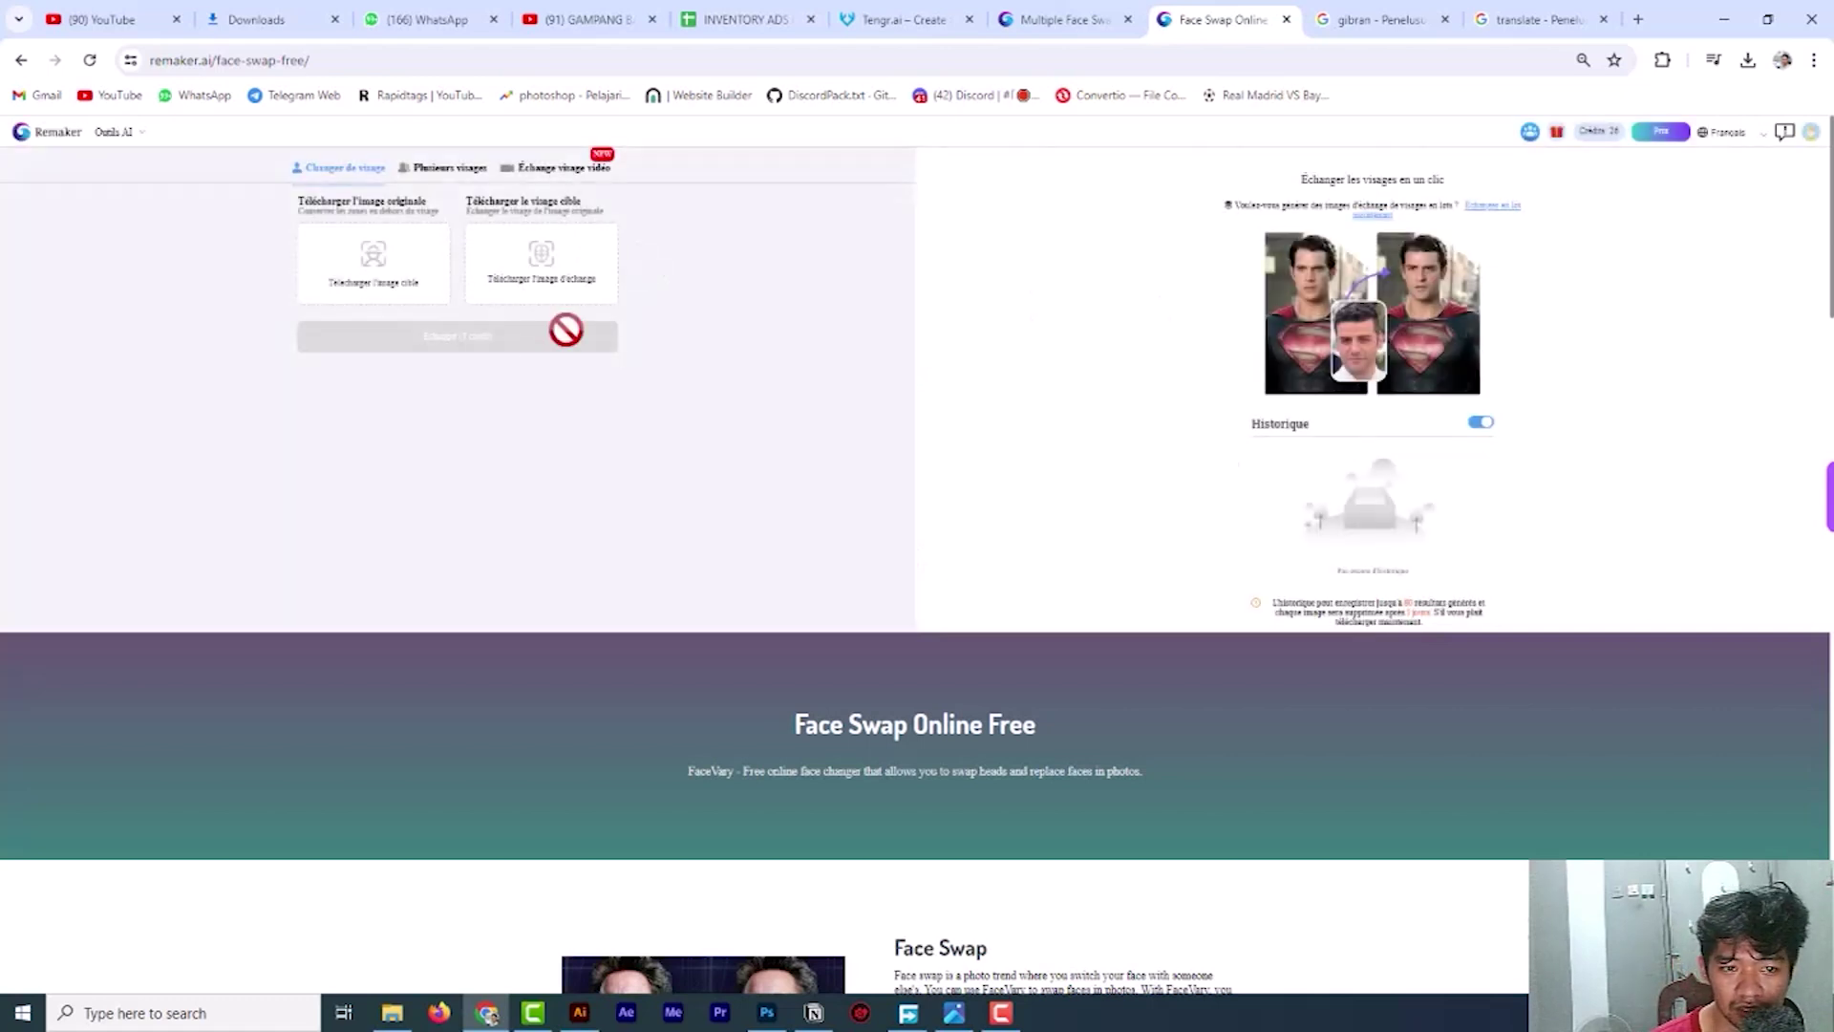
# Load the praying tengrai caricature as the original image.
pyautogui.click(390, 296)
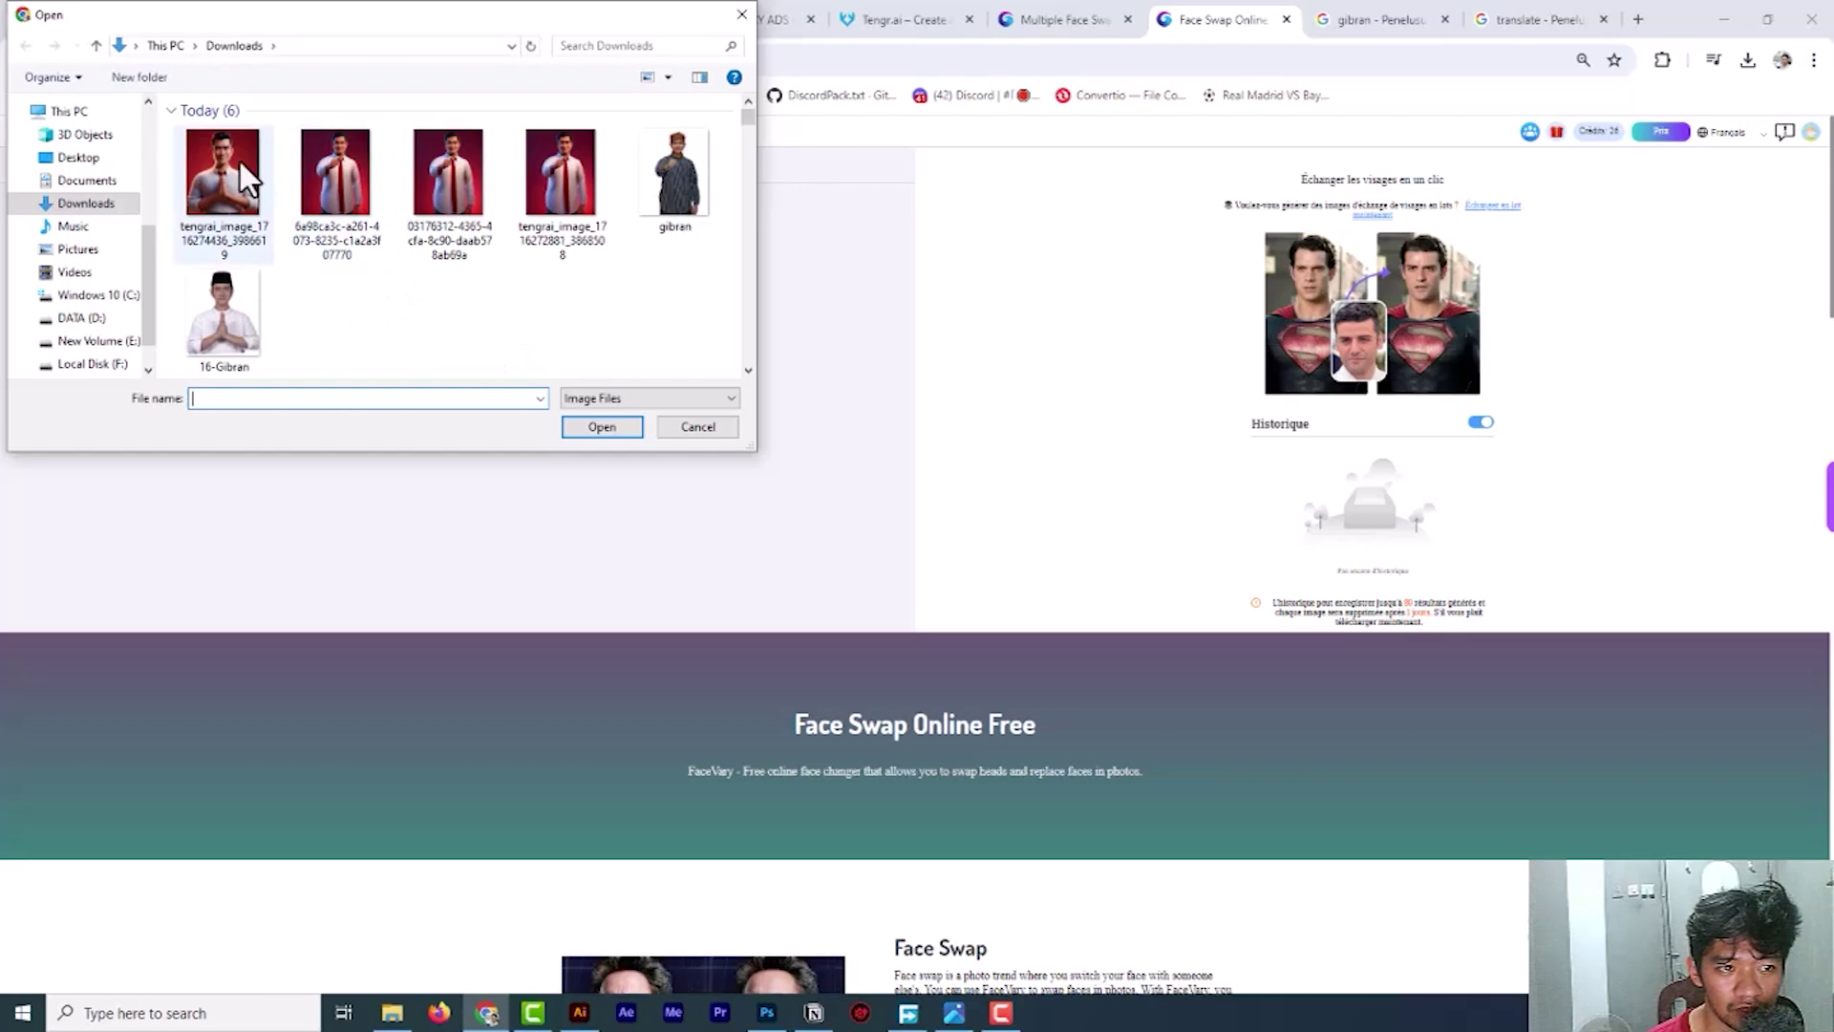
pyautogui.click(238, 163)
pyautogui.click(592, 429)
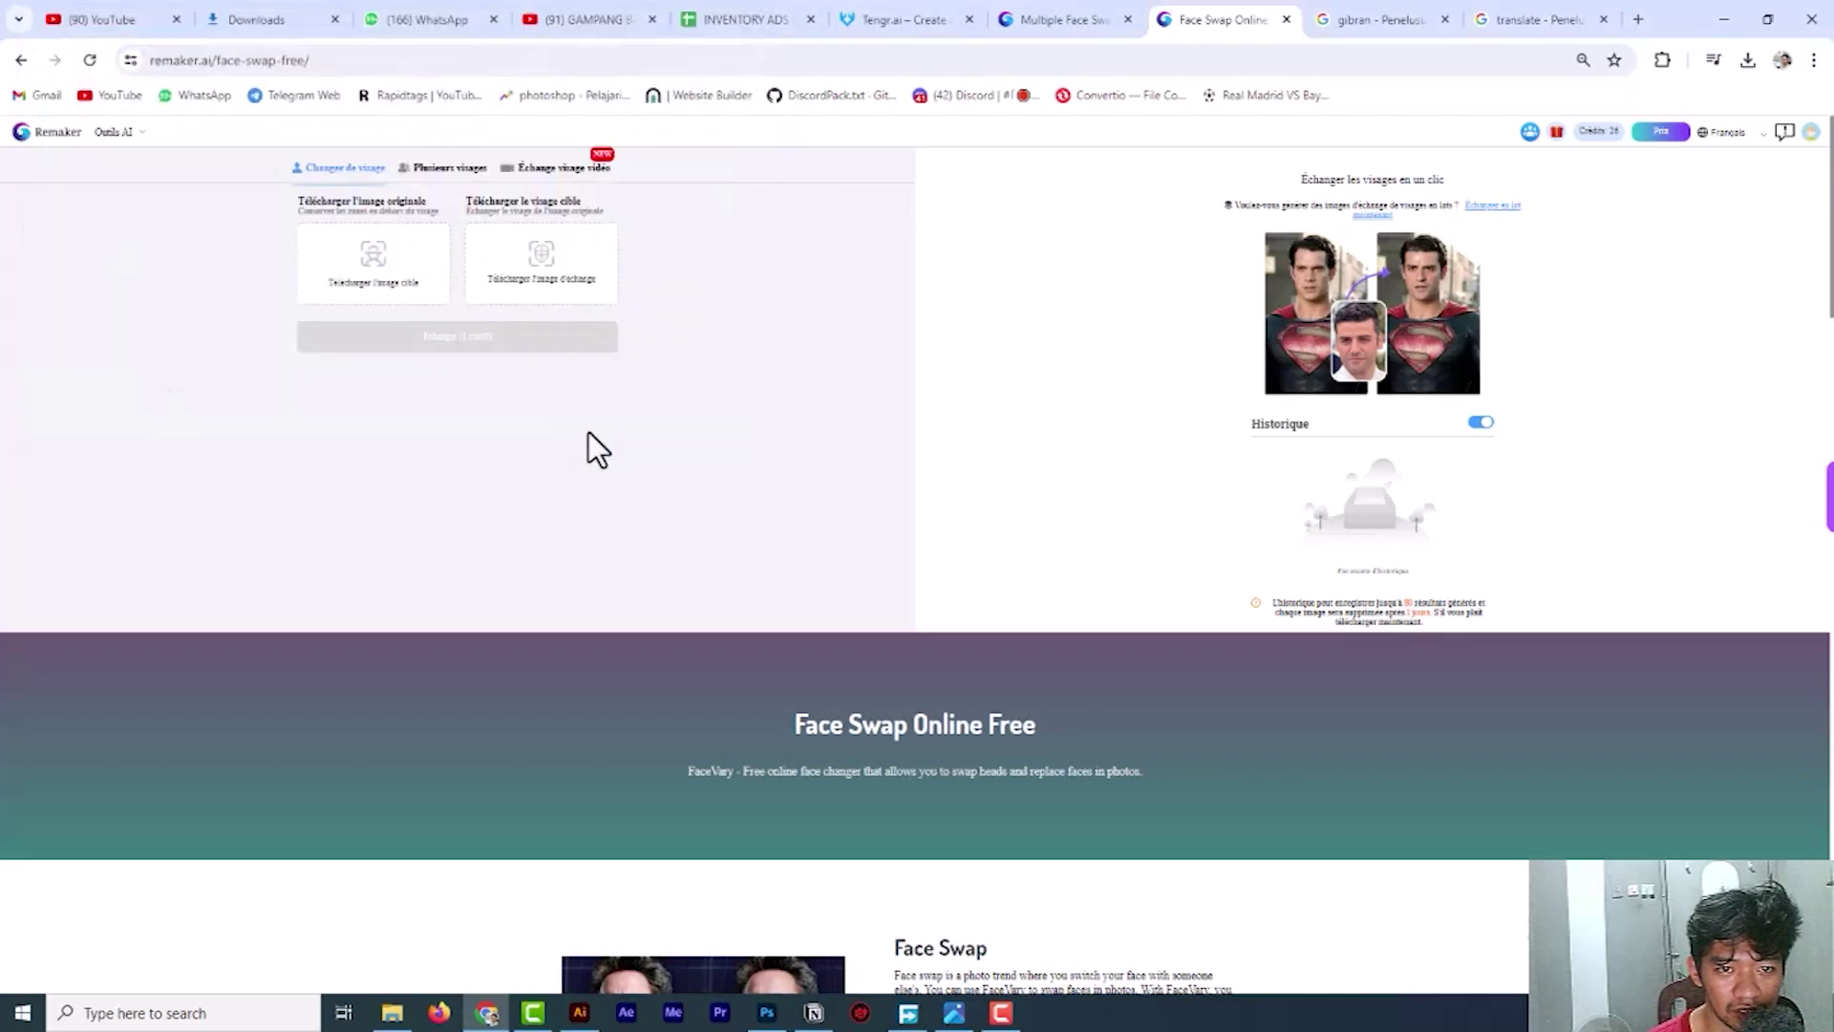
# Load the 16-Gibran photo as the target face and run the face swap.
pyautogui.click(541, 287)
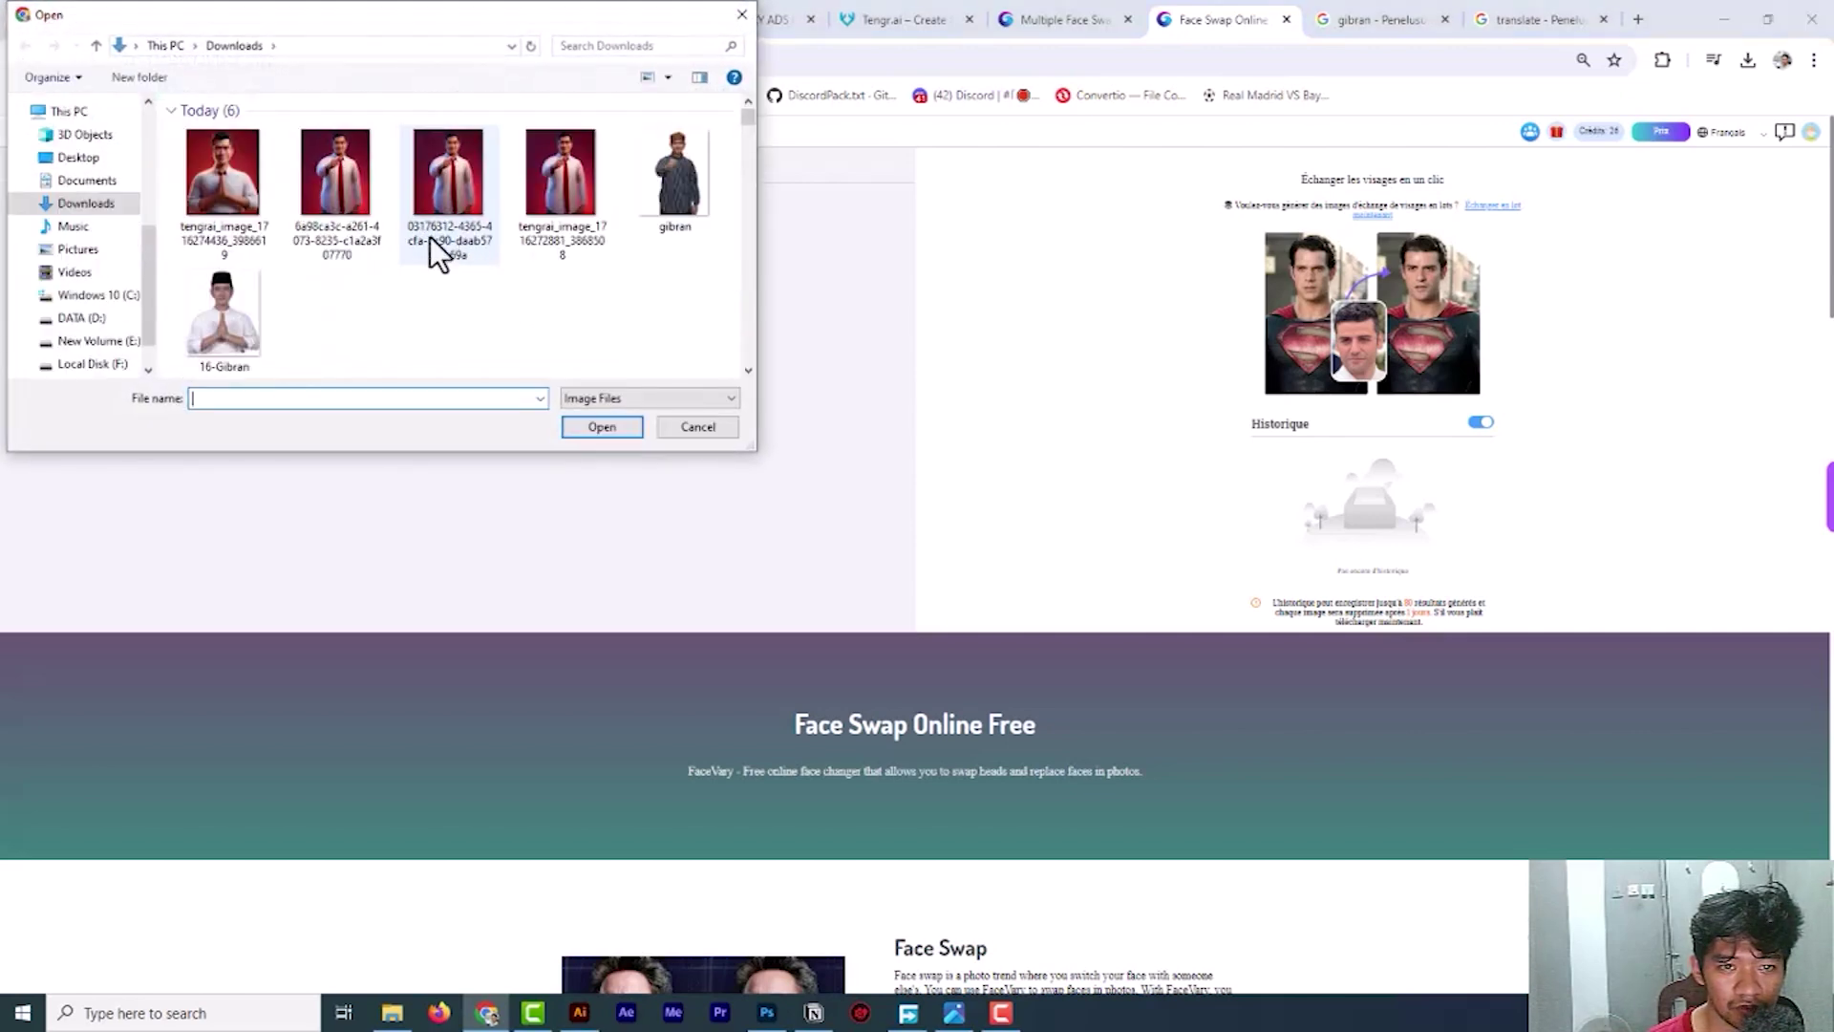
pyautogui.click(239, 309)
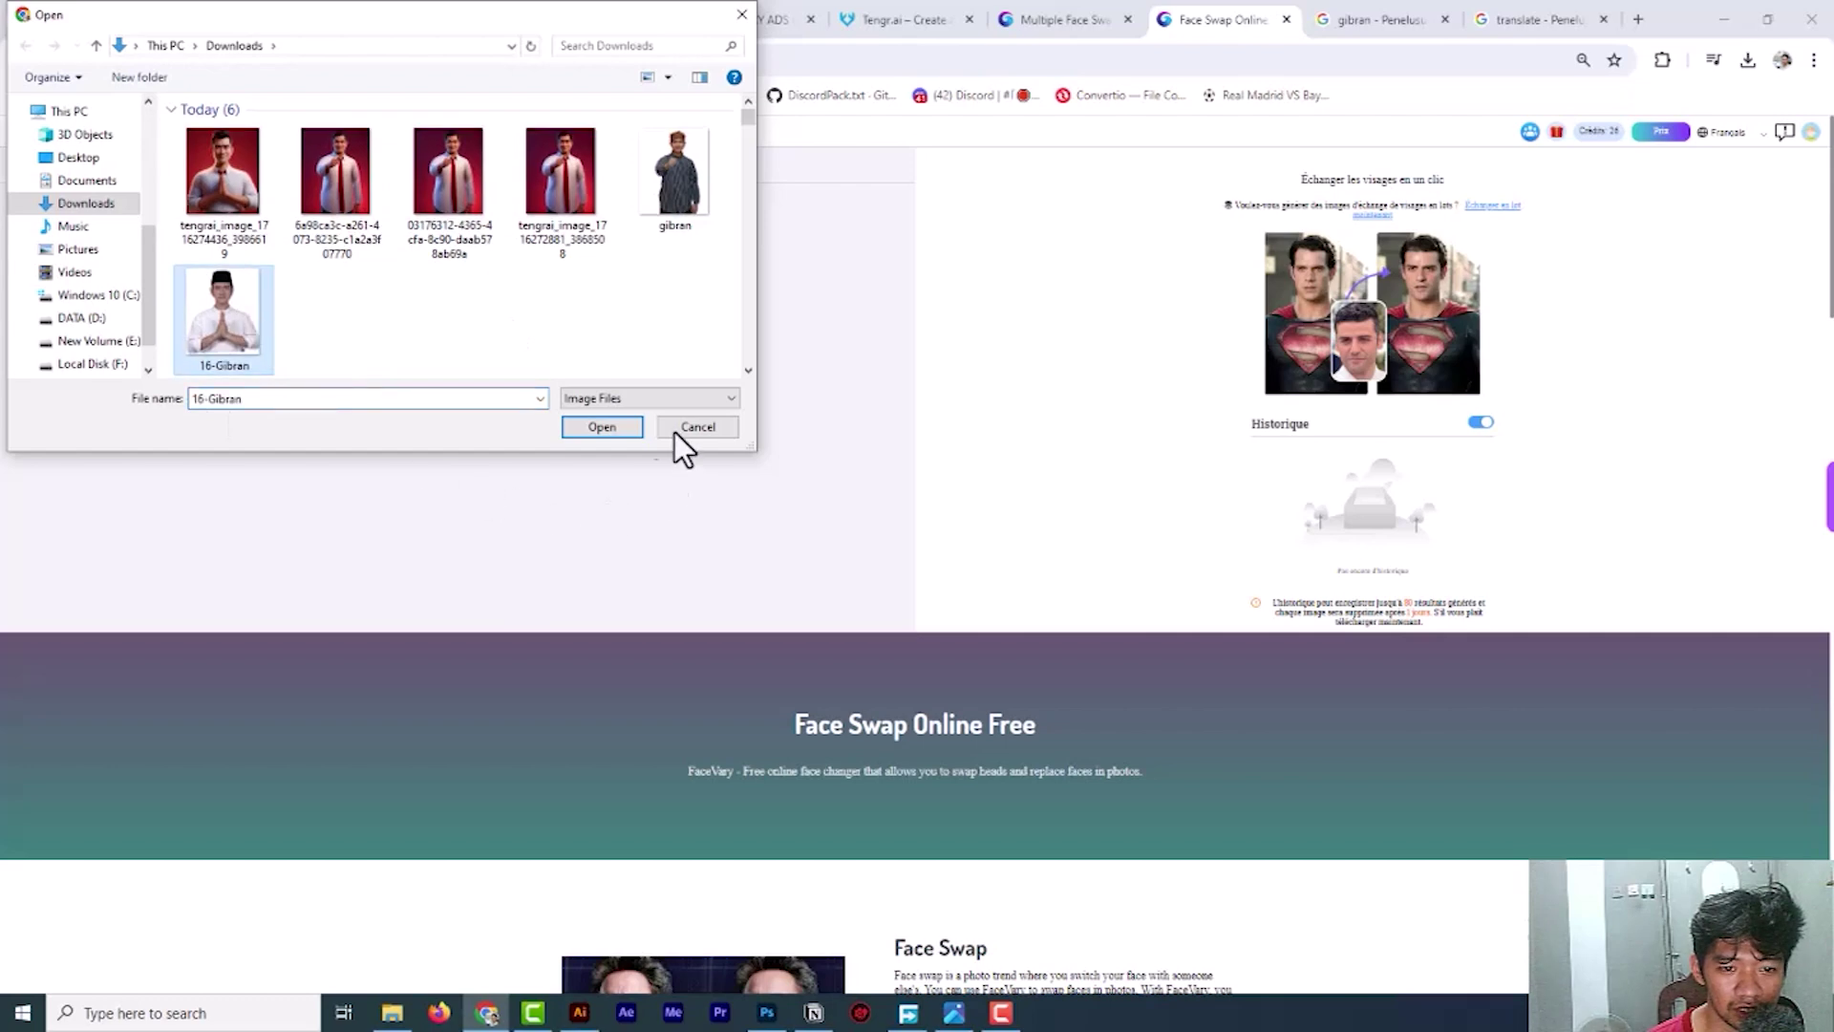
pyautogui.click(628, 424)
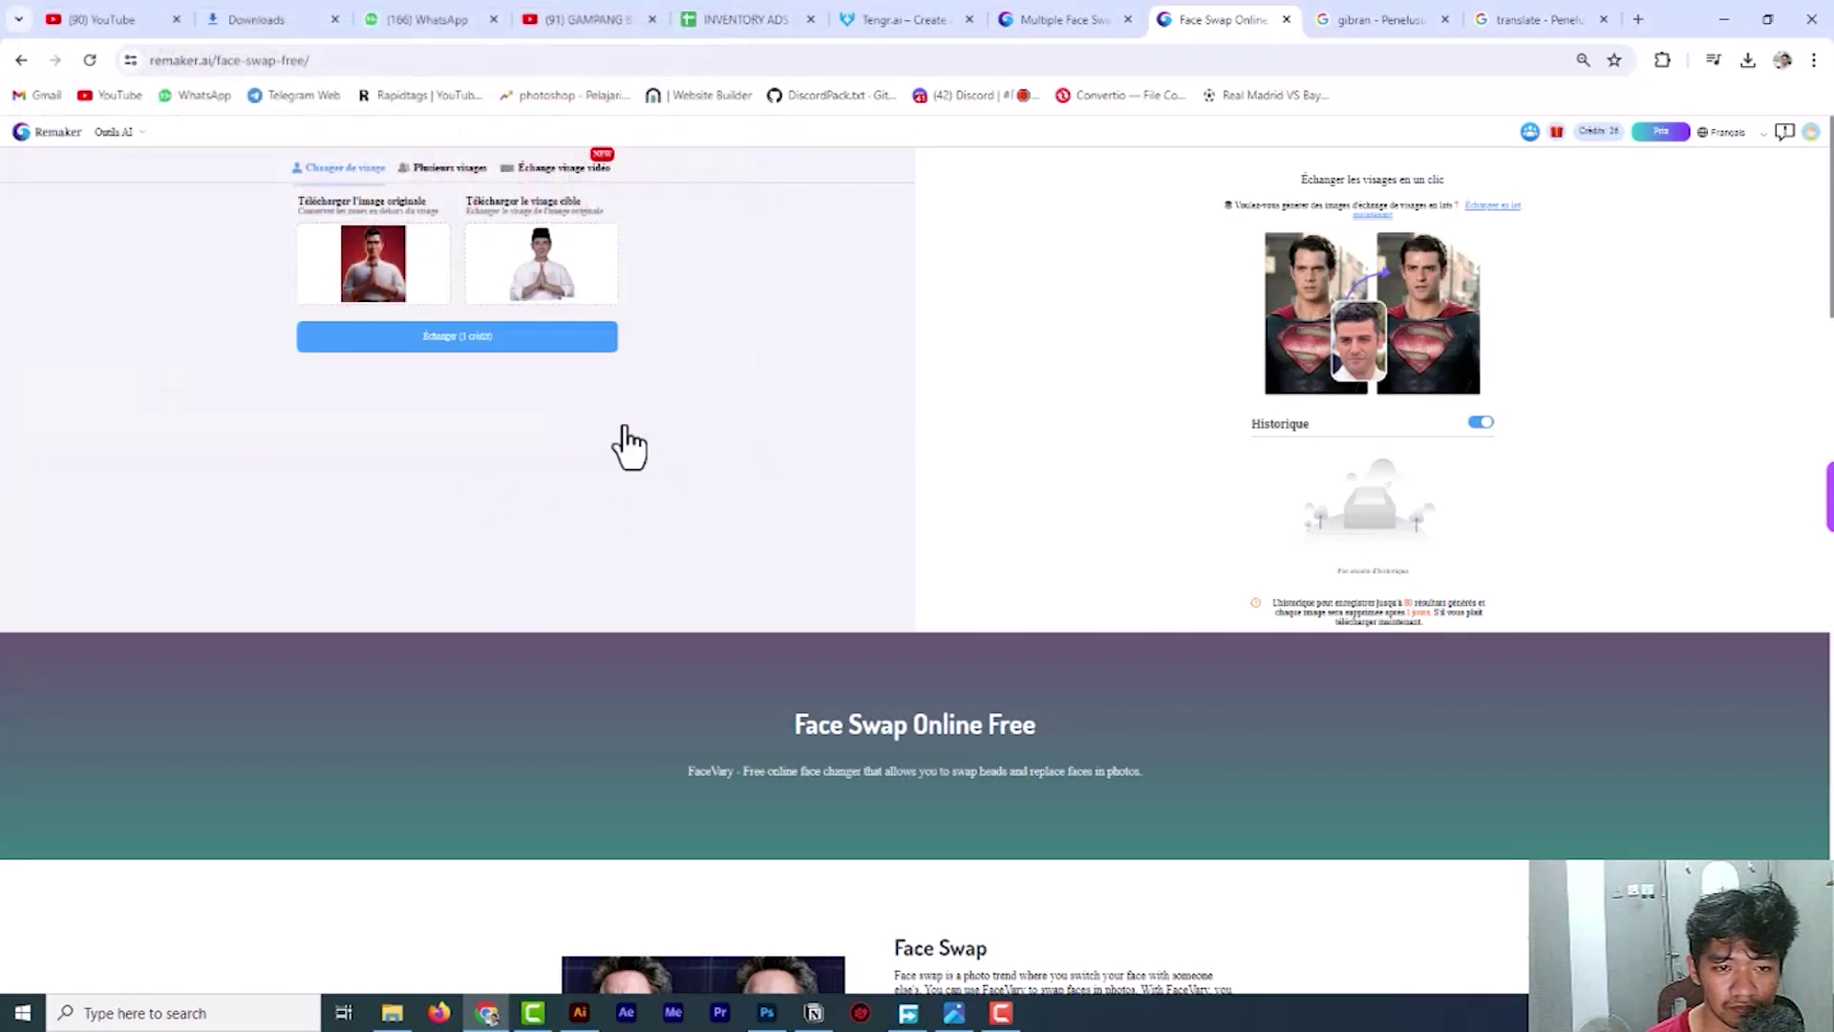
pyautogui.click(457, 336)
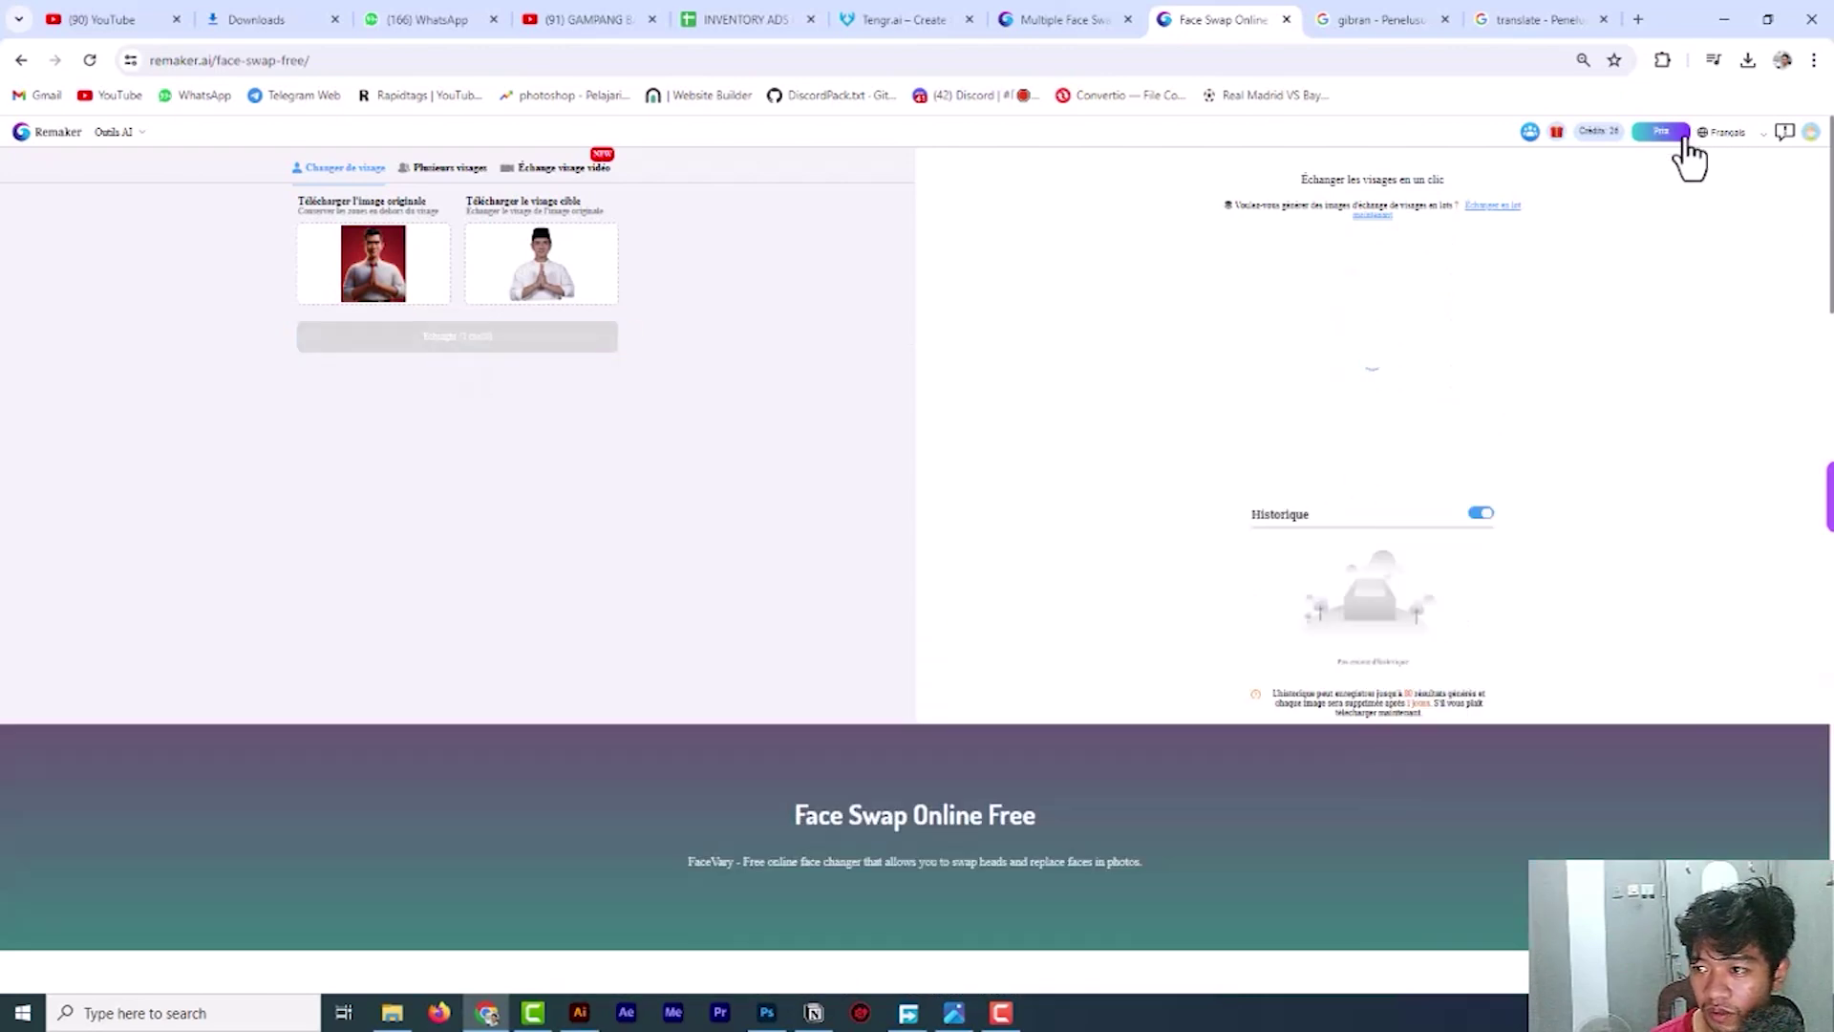
pyautogui.moveTo(1723, 132)
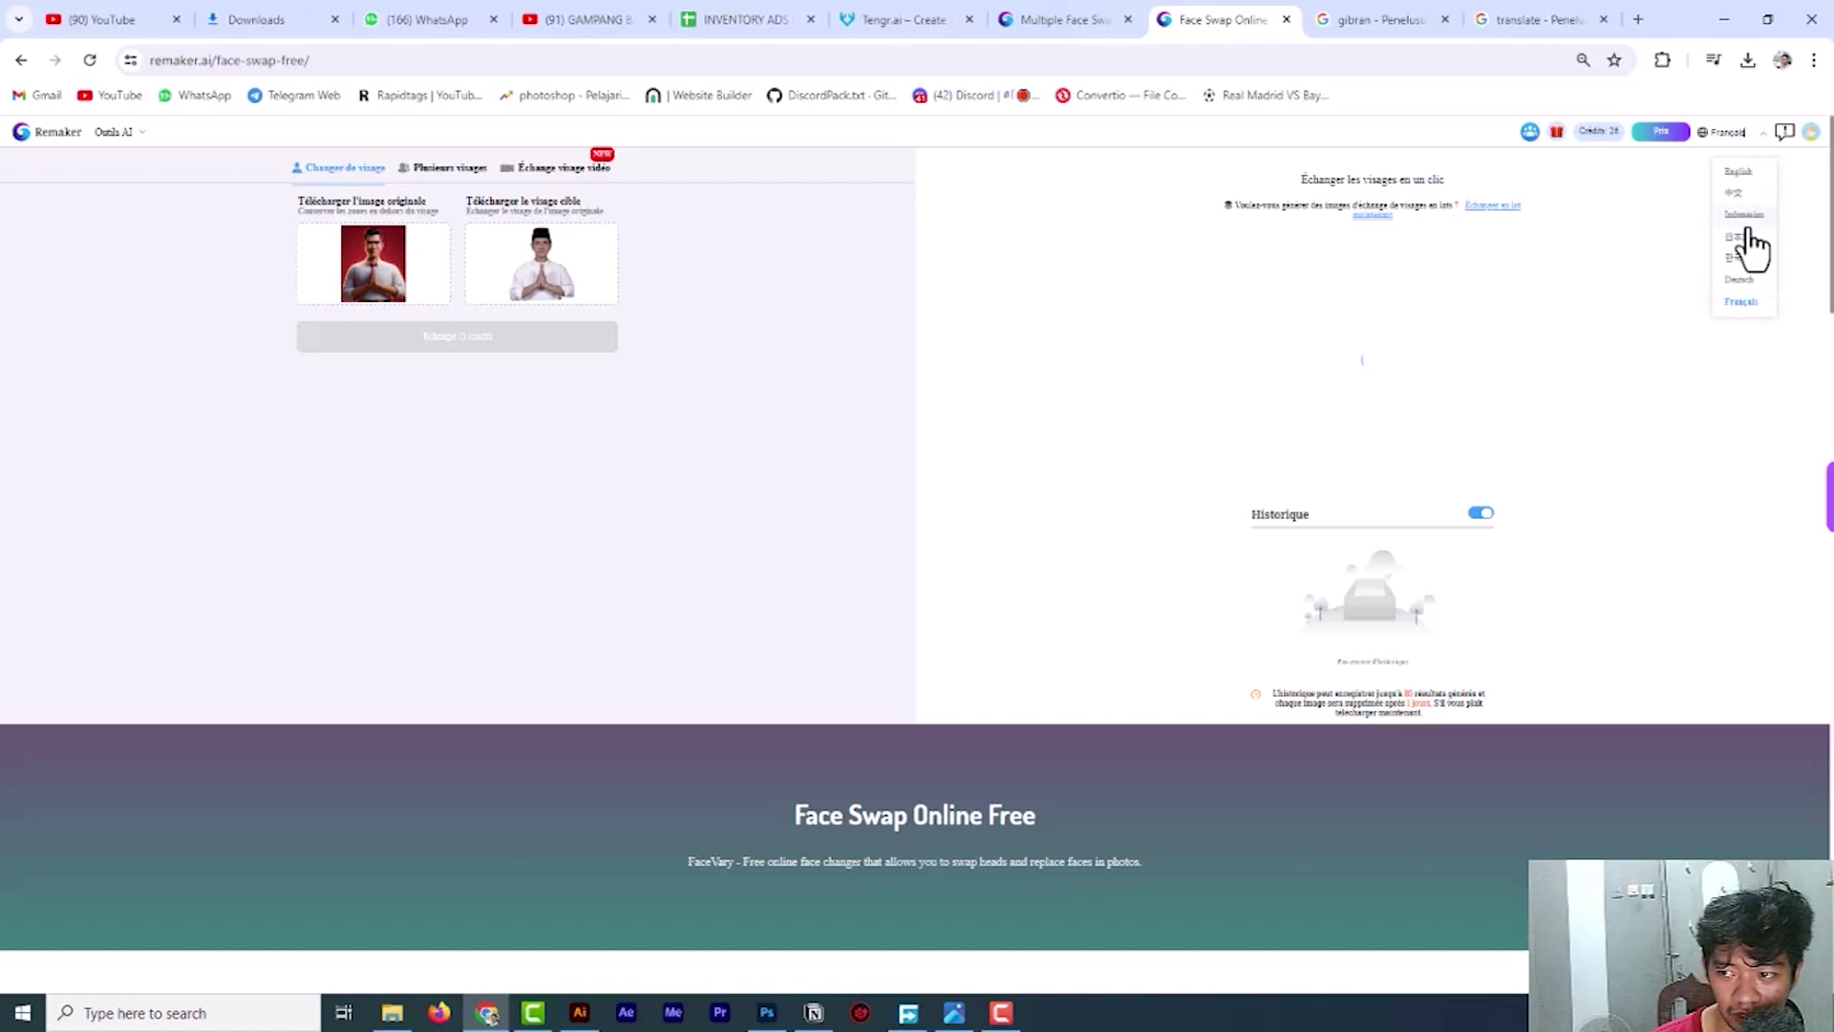
pyautogui.click(1745, 216)
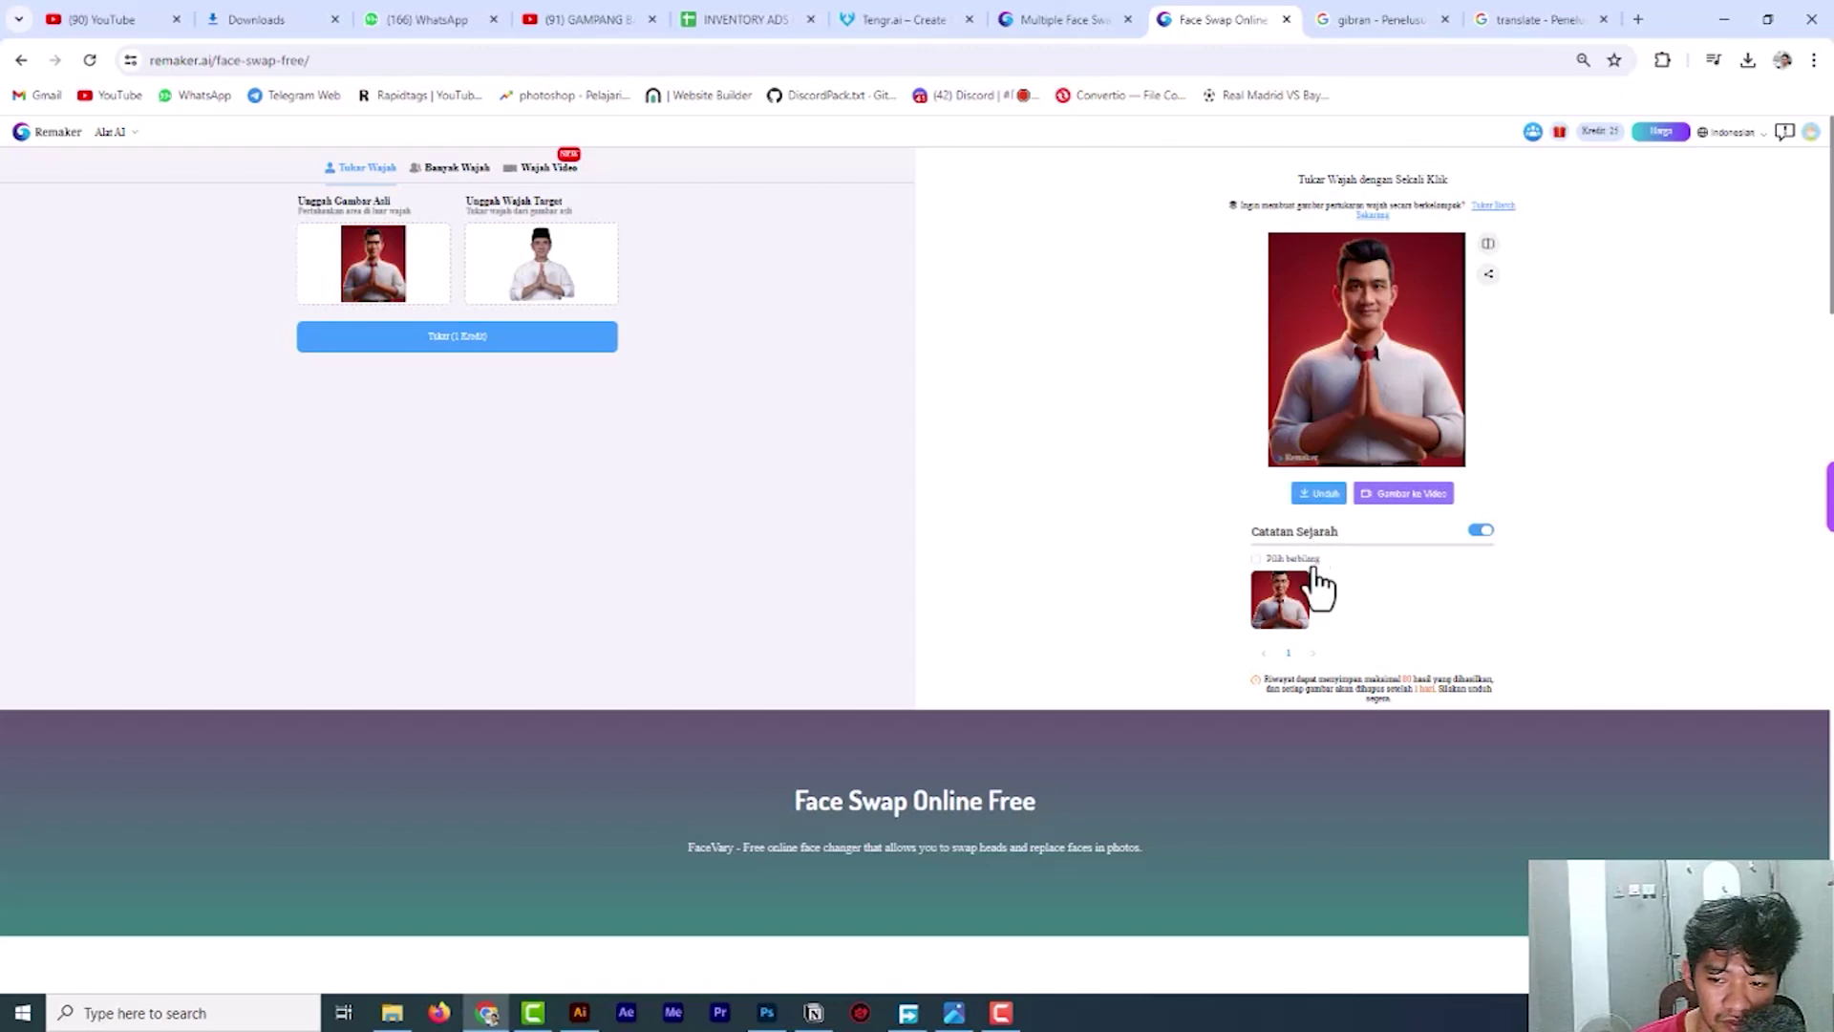
# Download the face-swapped praying caricature as a PNG and view it full-size.
pyautogui.click(1313, 509)
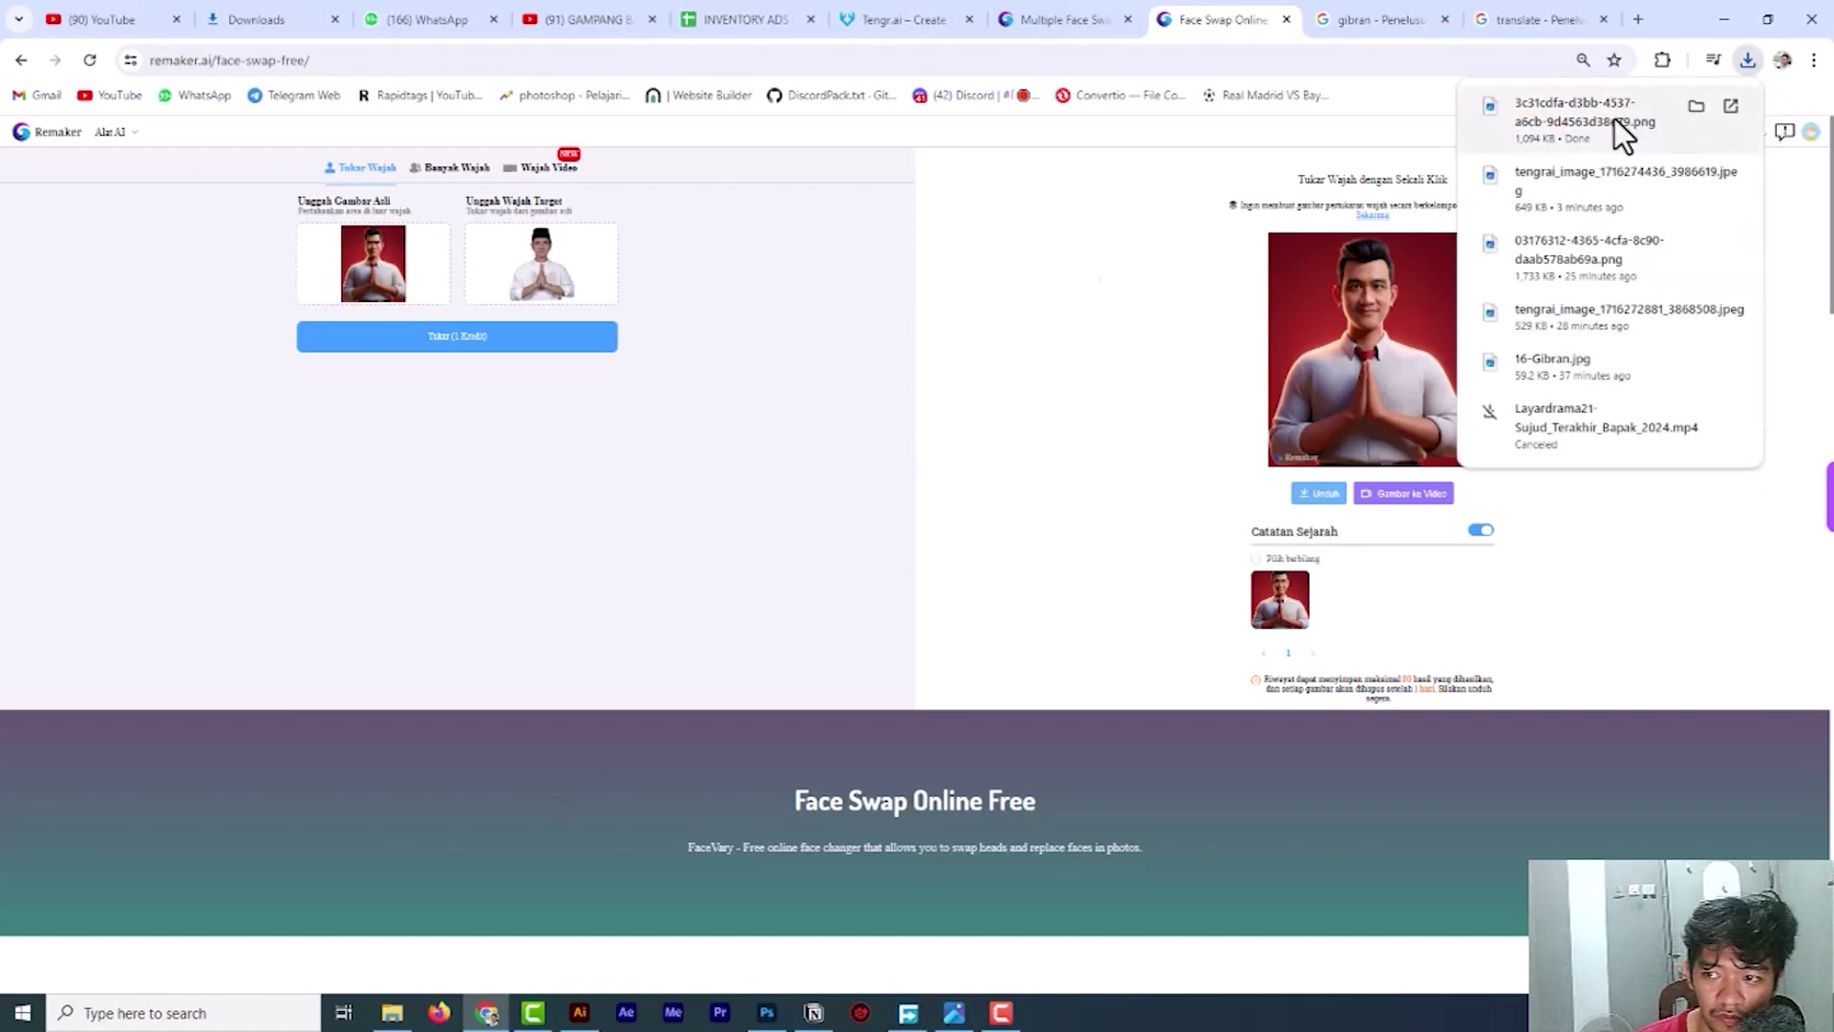
pyautogui.click(1613, 119)
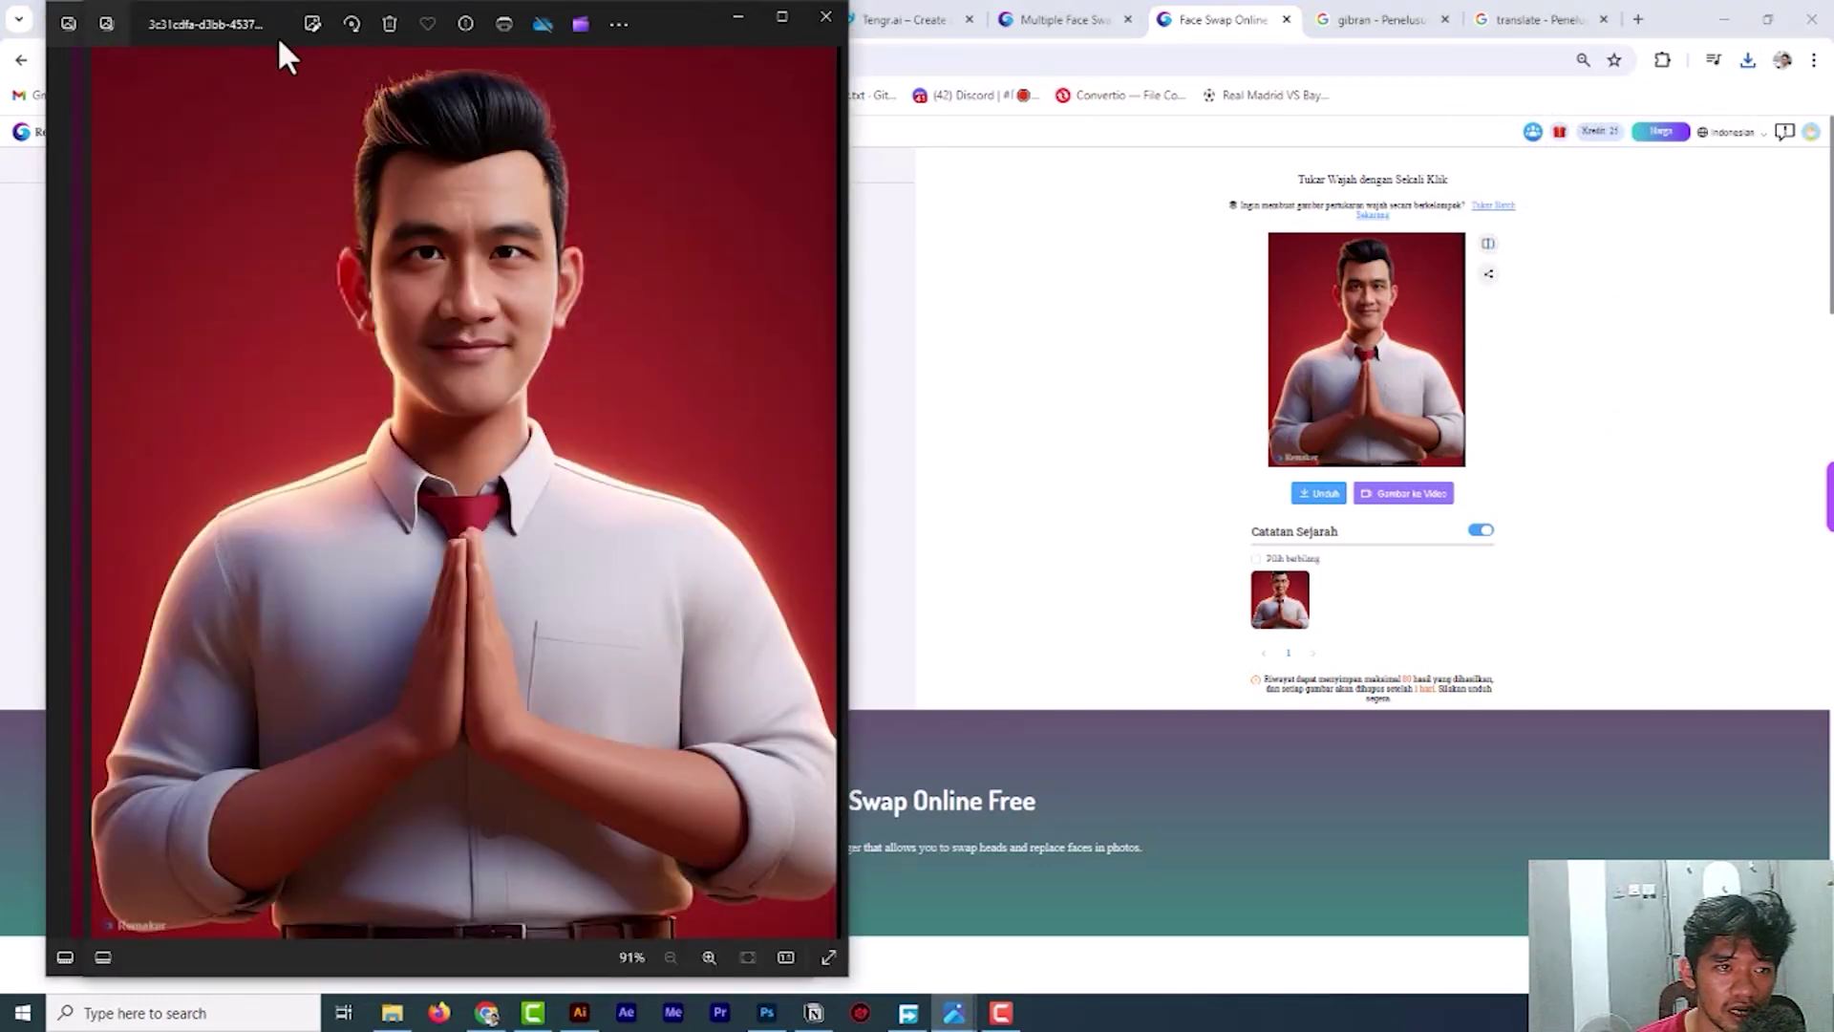
pyautogui.moveTo(254, 32); pyautogui.dragTo(990, 116)
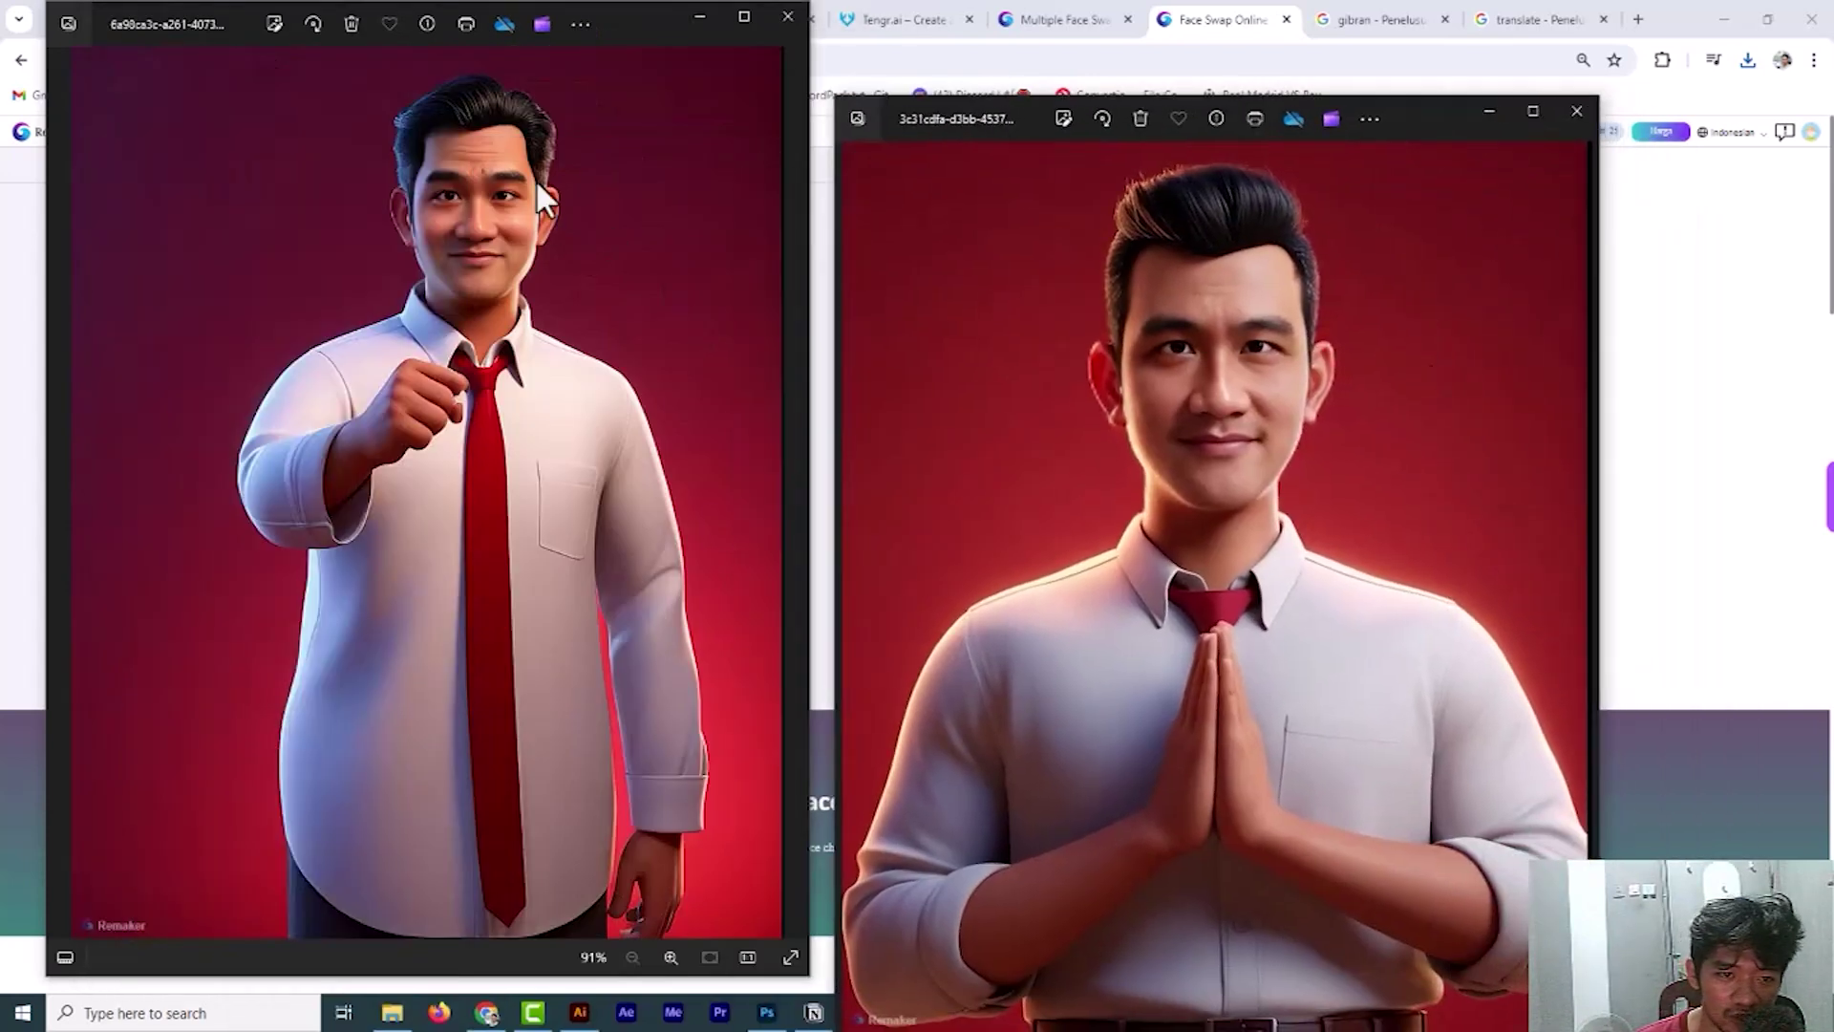
pyautogui.click(1489, 113)
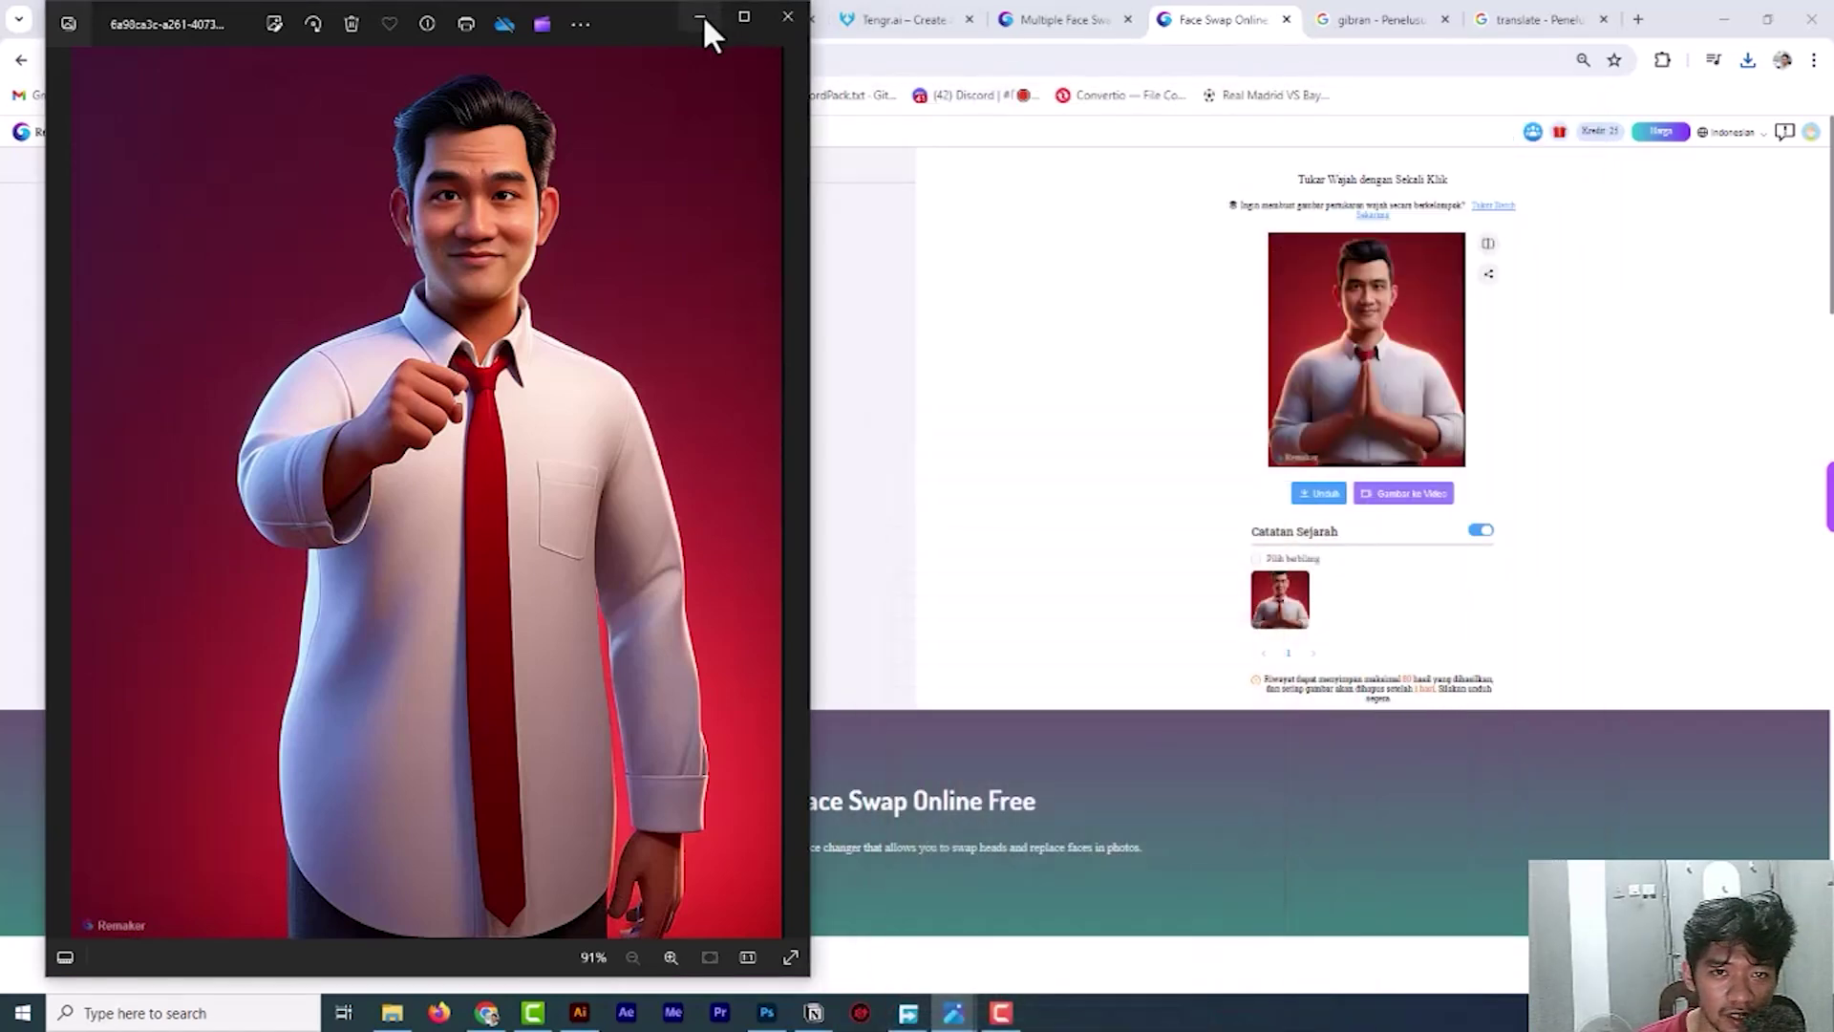
pyautogui.click(702, 16)
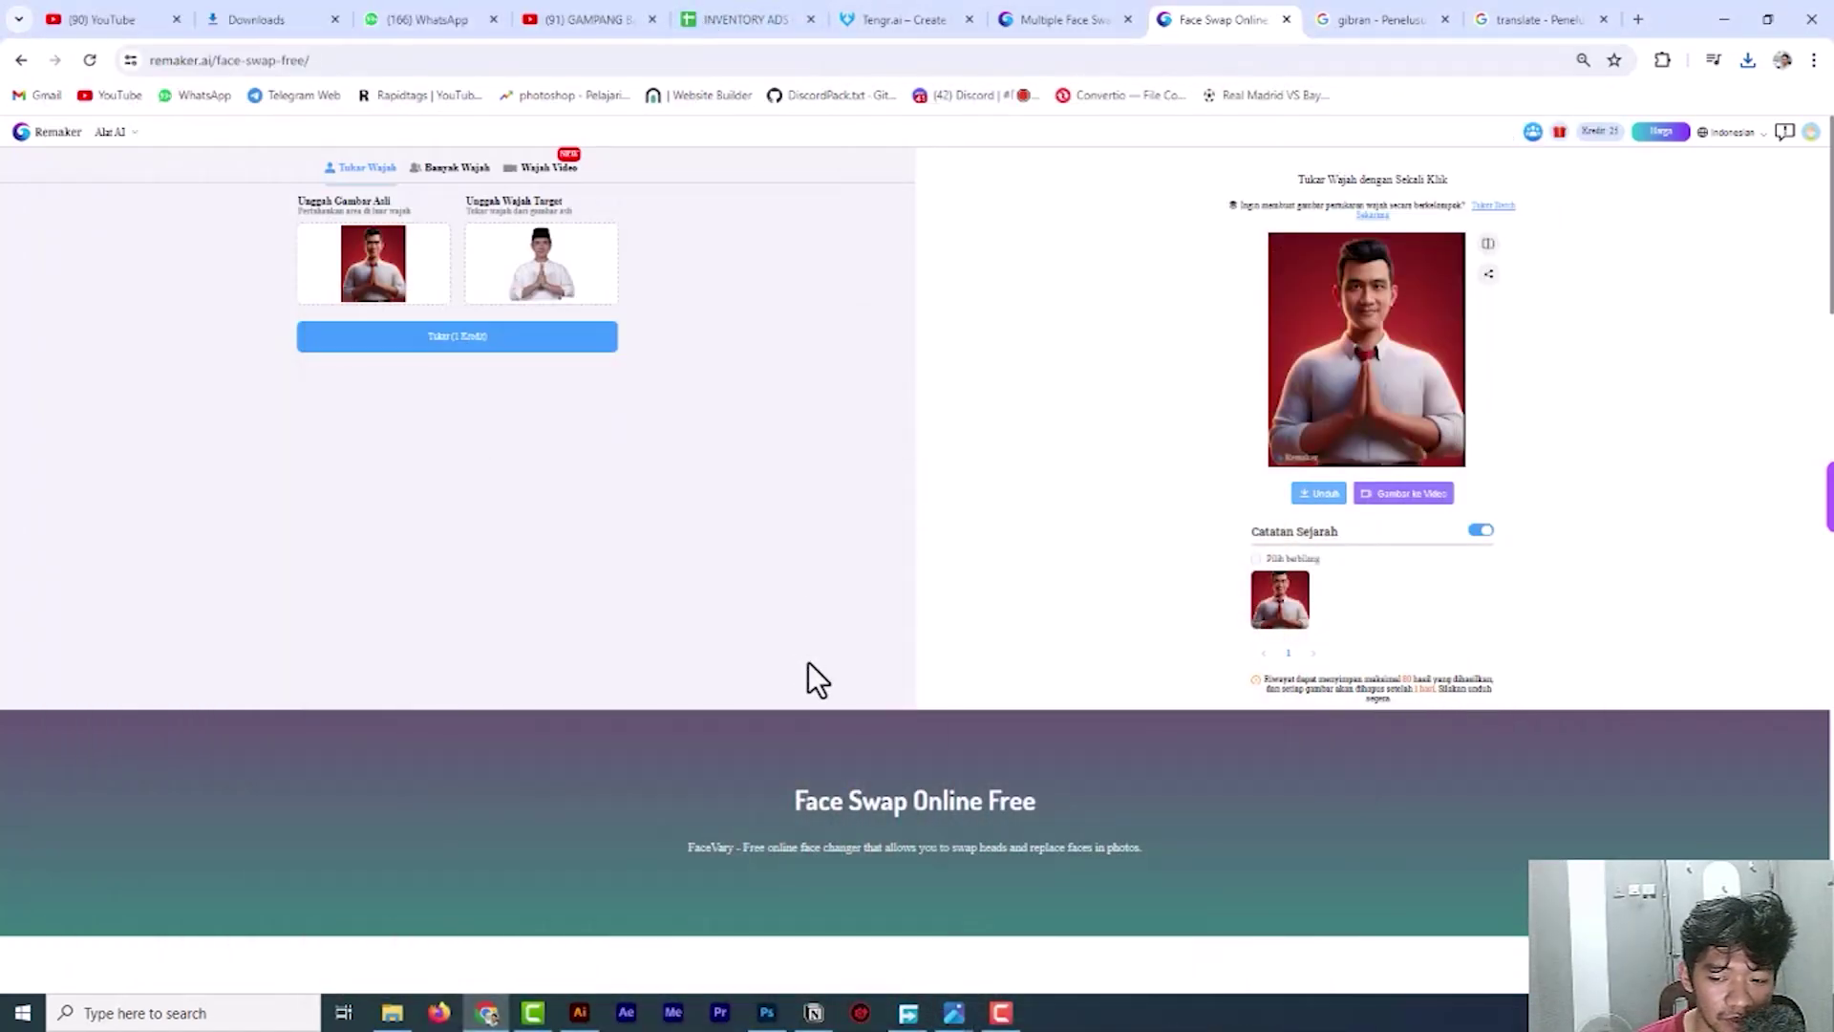
pyautogui.click(1720, 19)
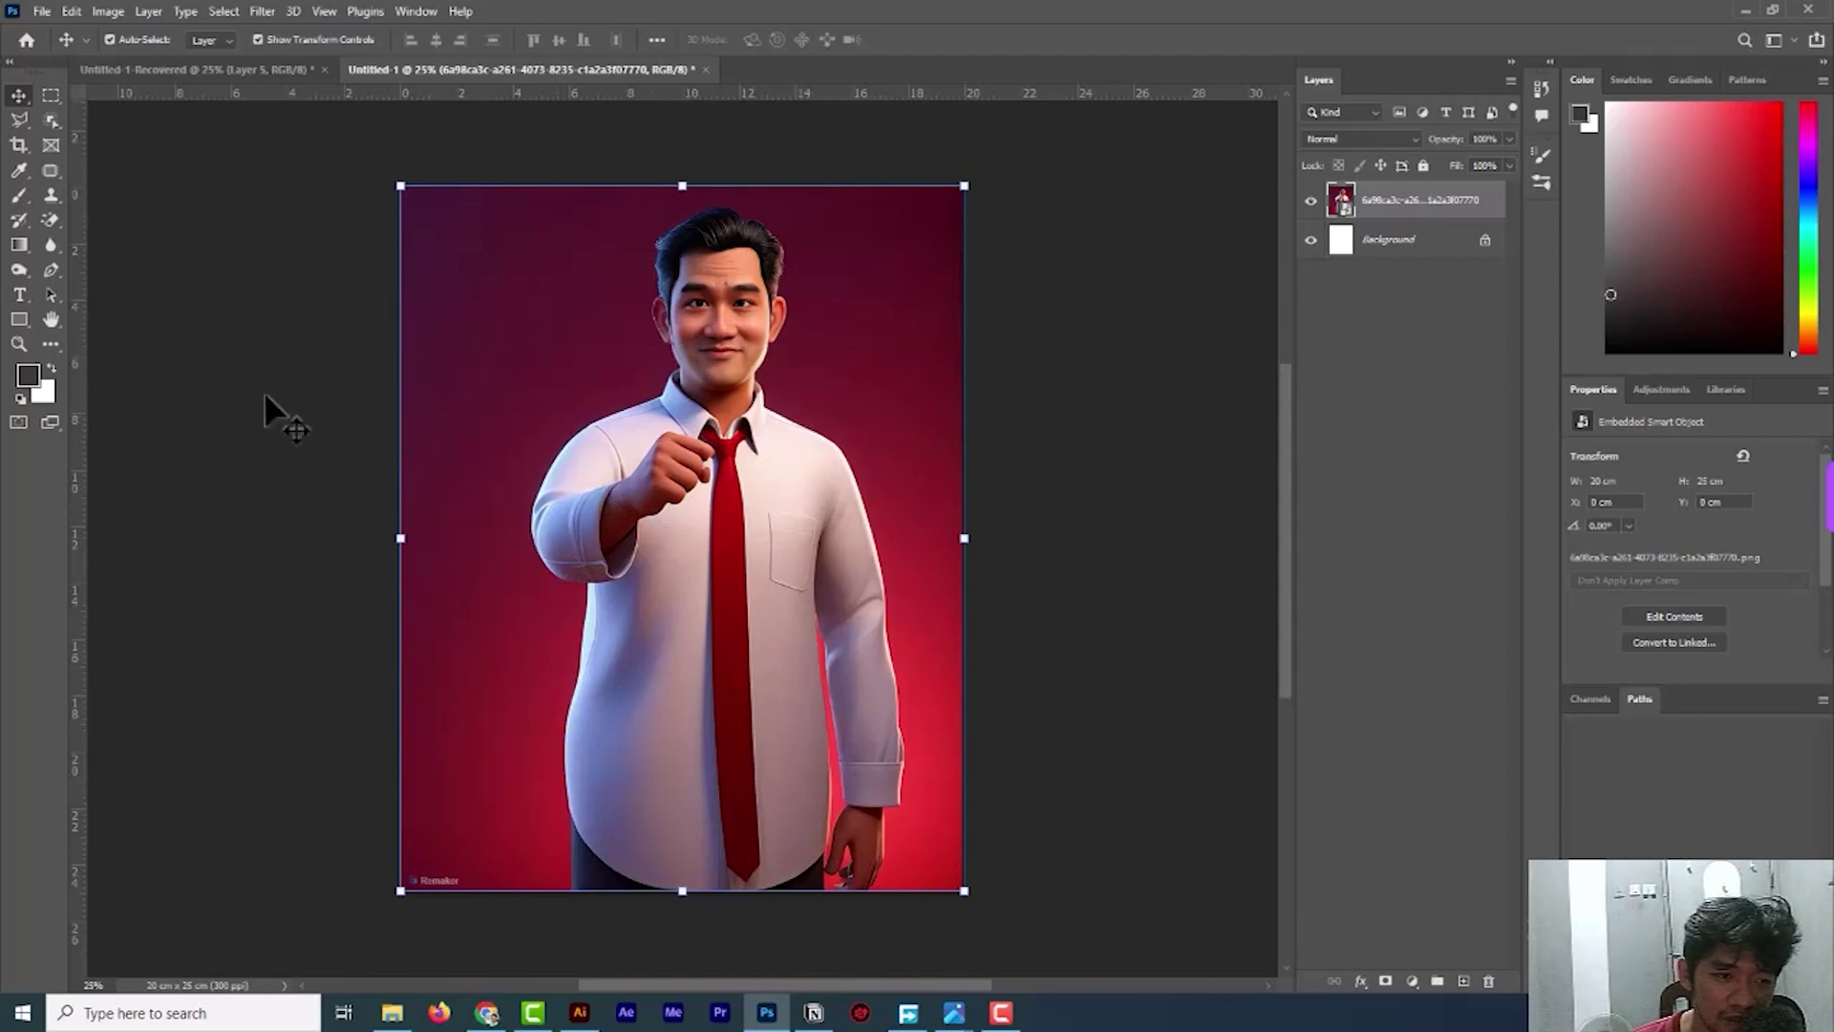
# Place the face-swapped 3c31cdfa PNG from Downloads onto the poster canvas as a layer.
pyautogui.click(388, 1014)
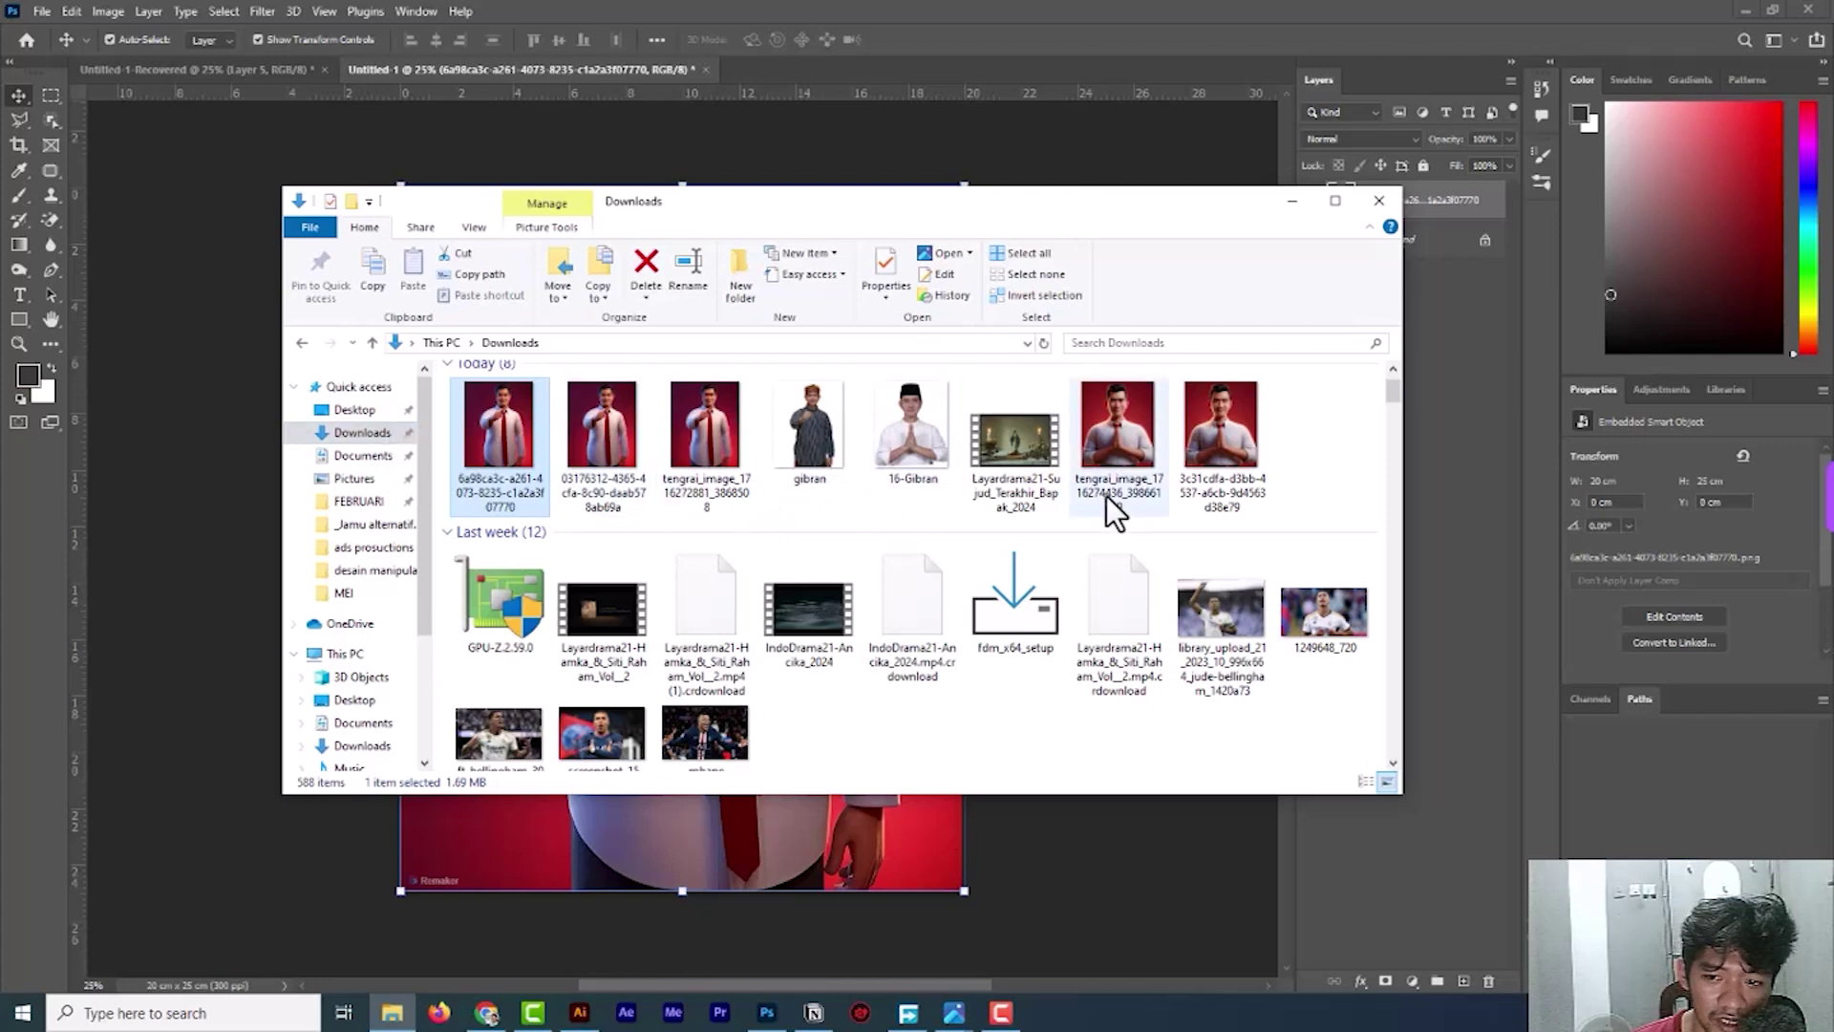
pyautogui.scroll(1, 1109, 494)
pyautogui.click(1223, 488)
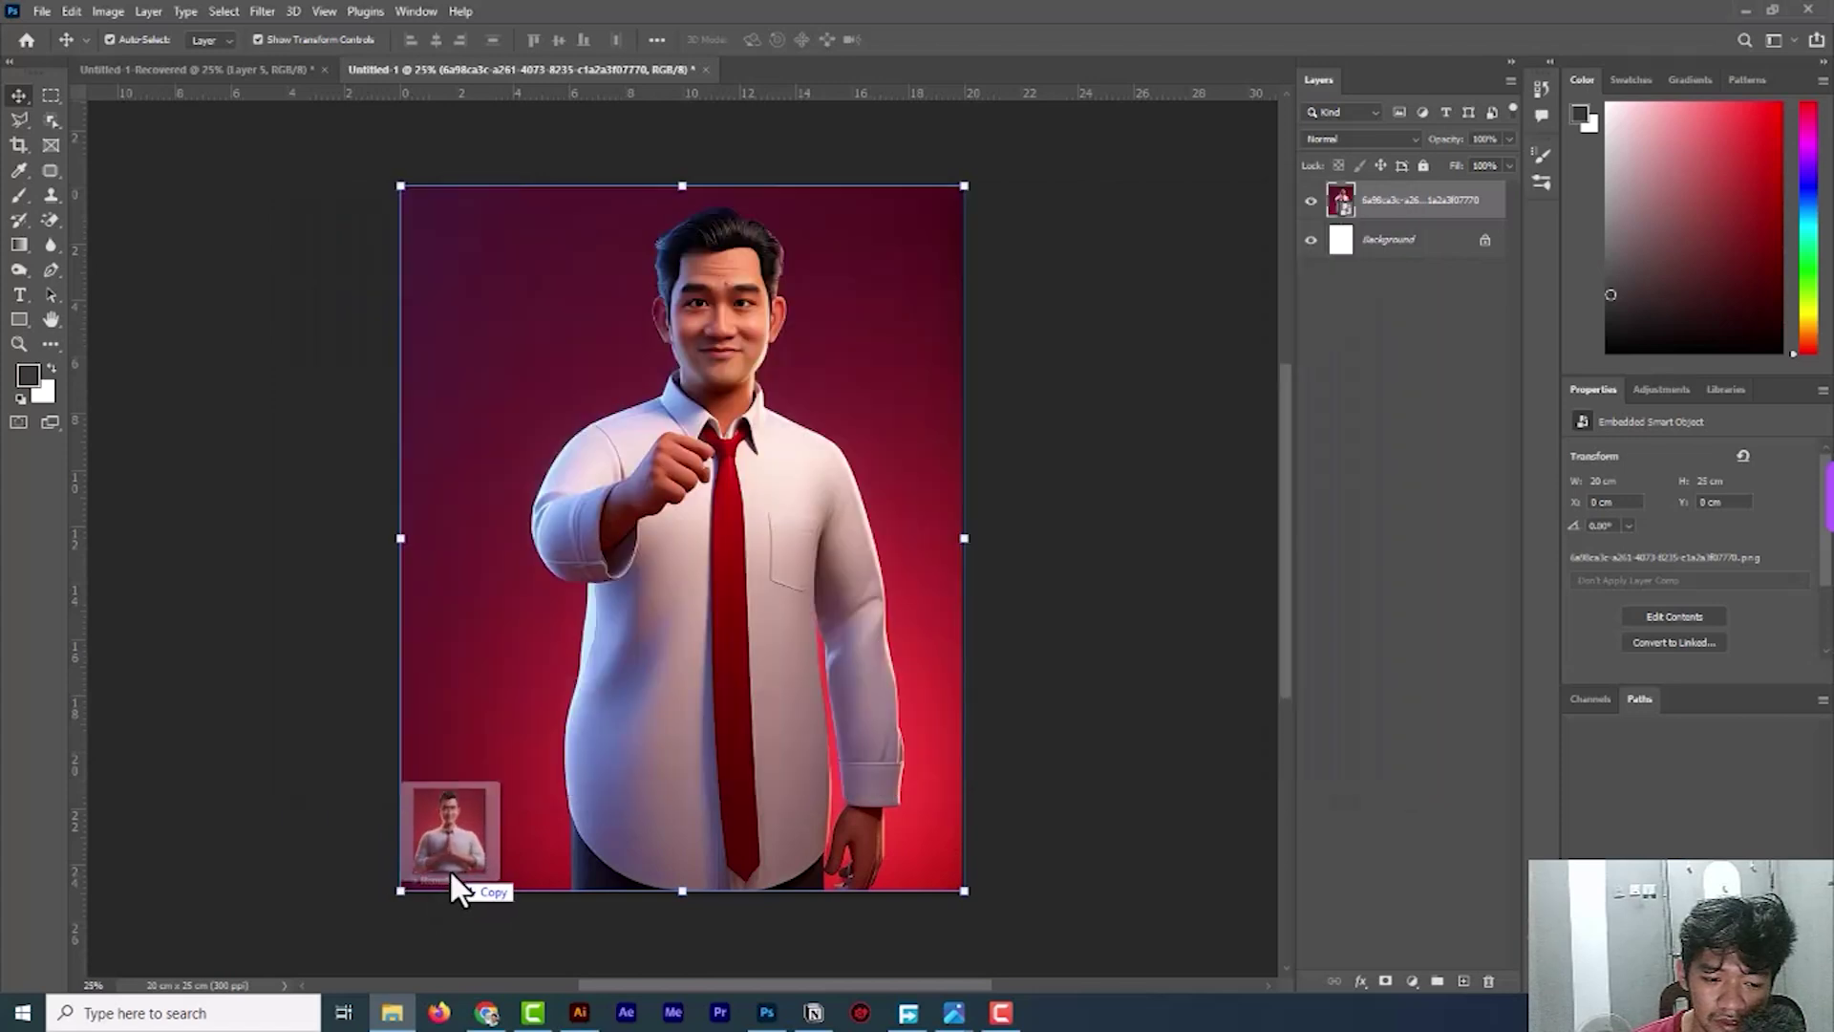
pyautogui.moveTo(772, 457); pyautogui.dragTo(455, 862)
pyautogui.press('Return')
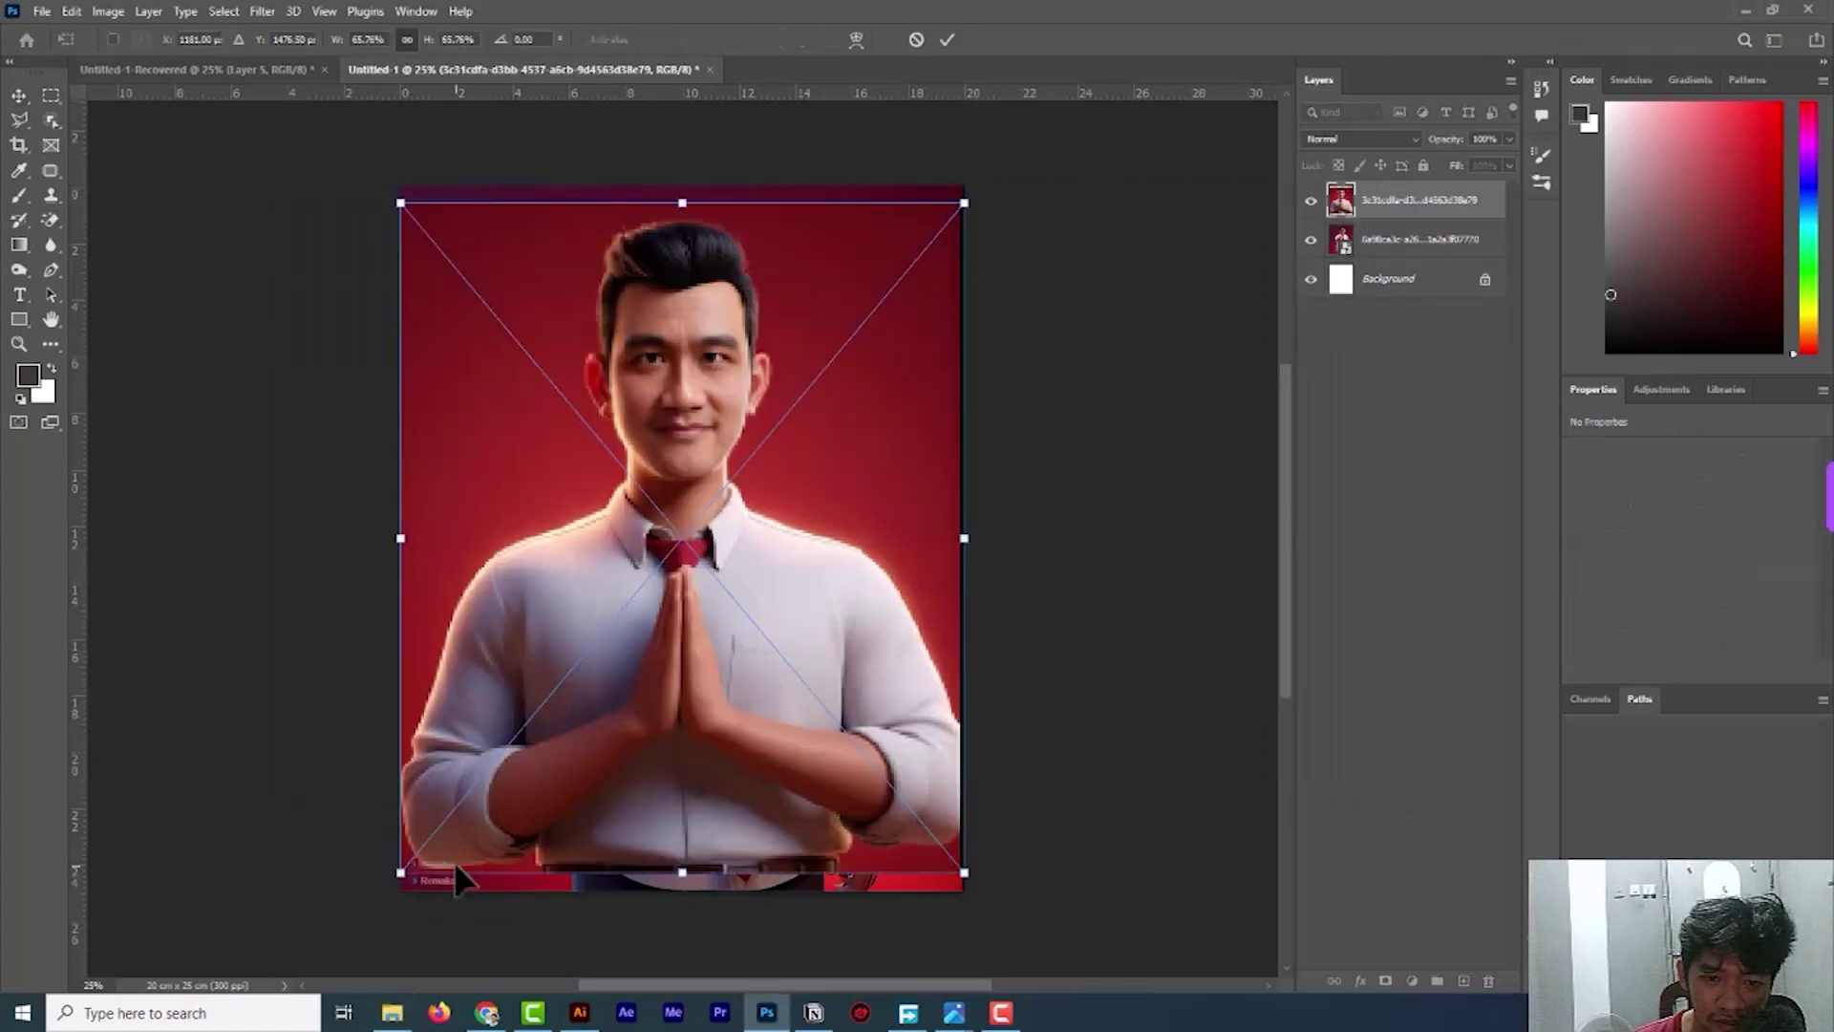
pyautogui.click(948, 38)
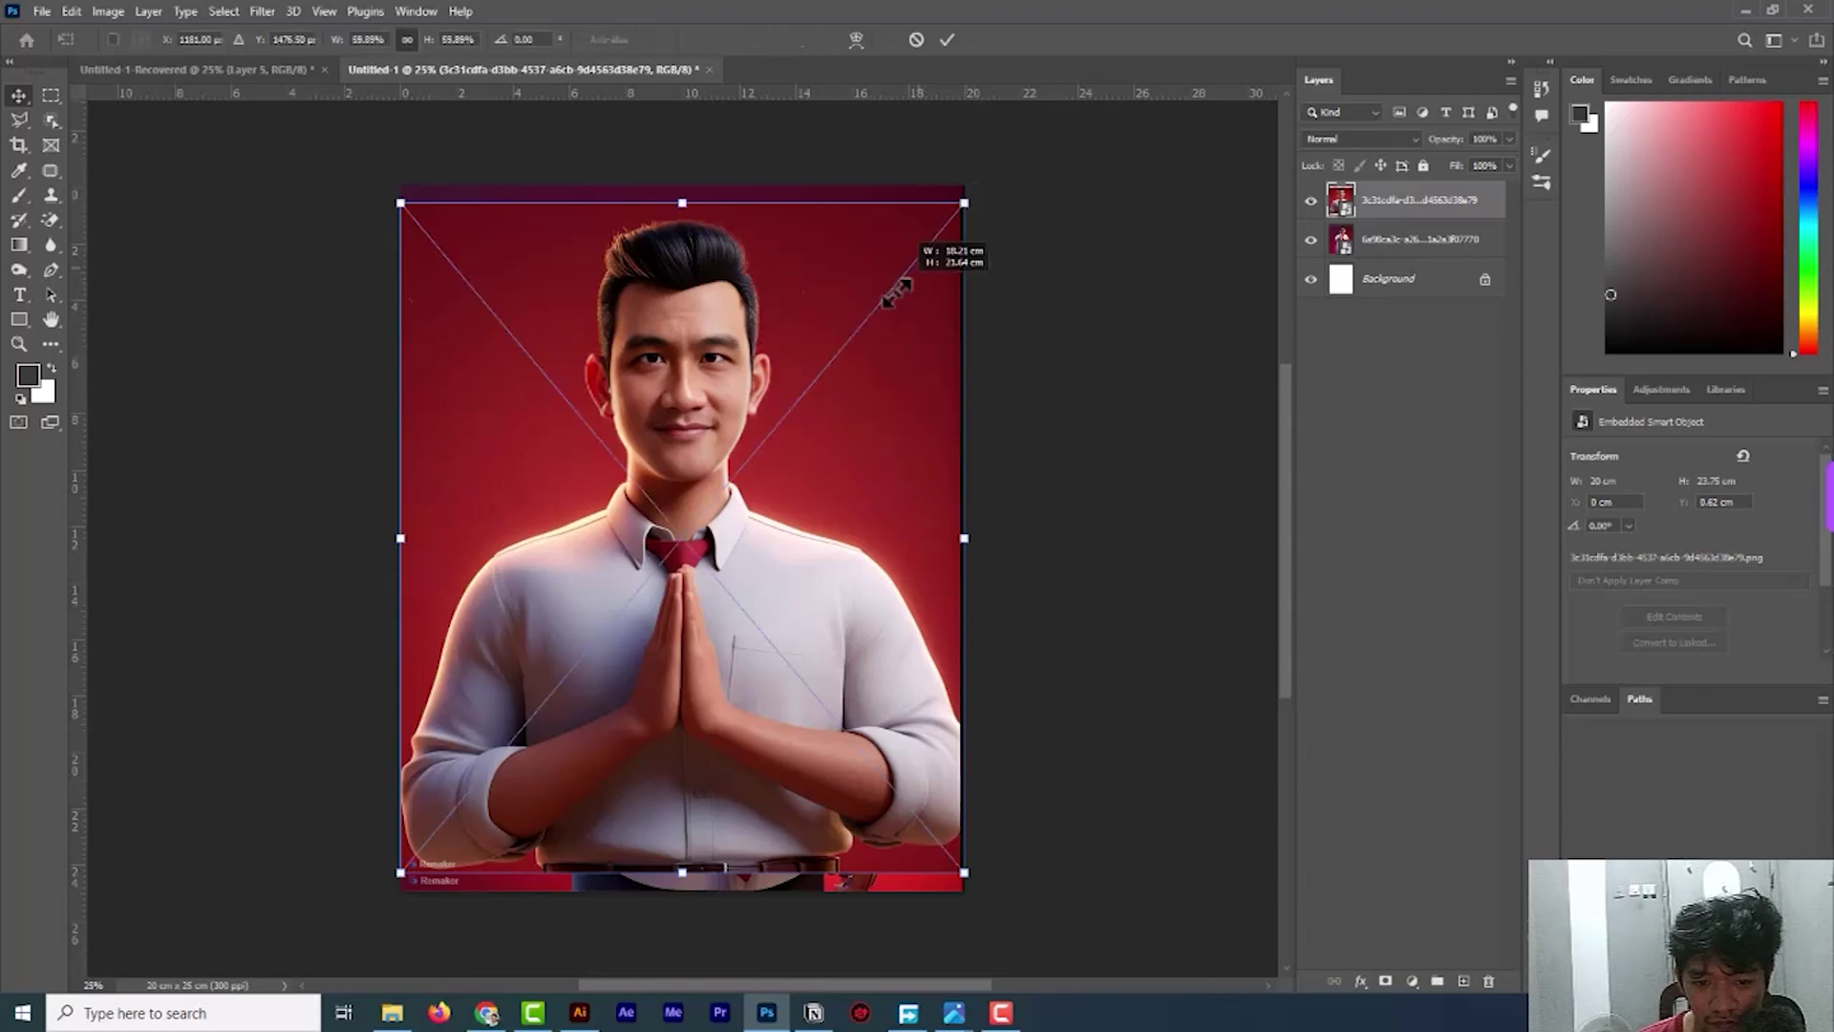
# Scale the praying caricature down to about 10.14 × 12 cm and move it upward.
pyautogui.moveTo(963, 203); pyautogui.dragTo(685, 533)
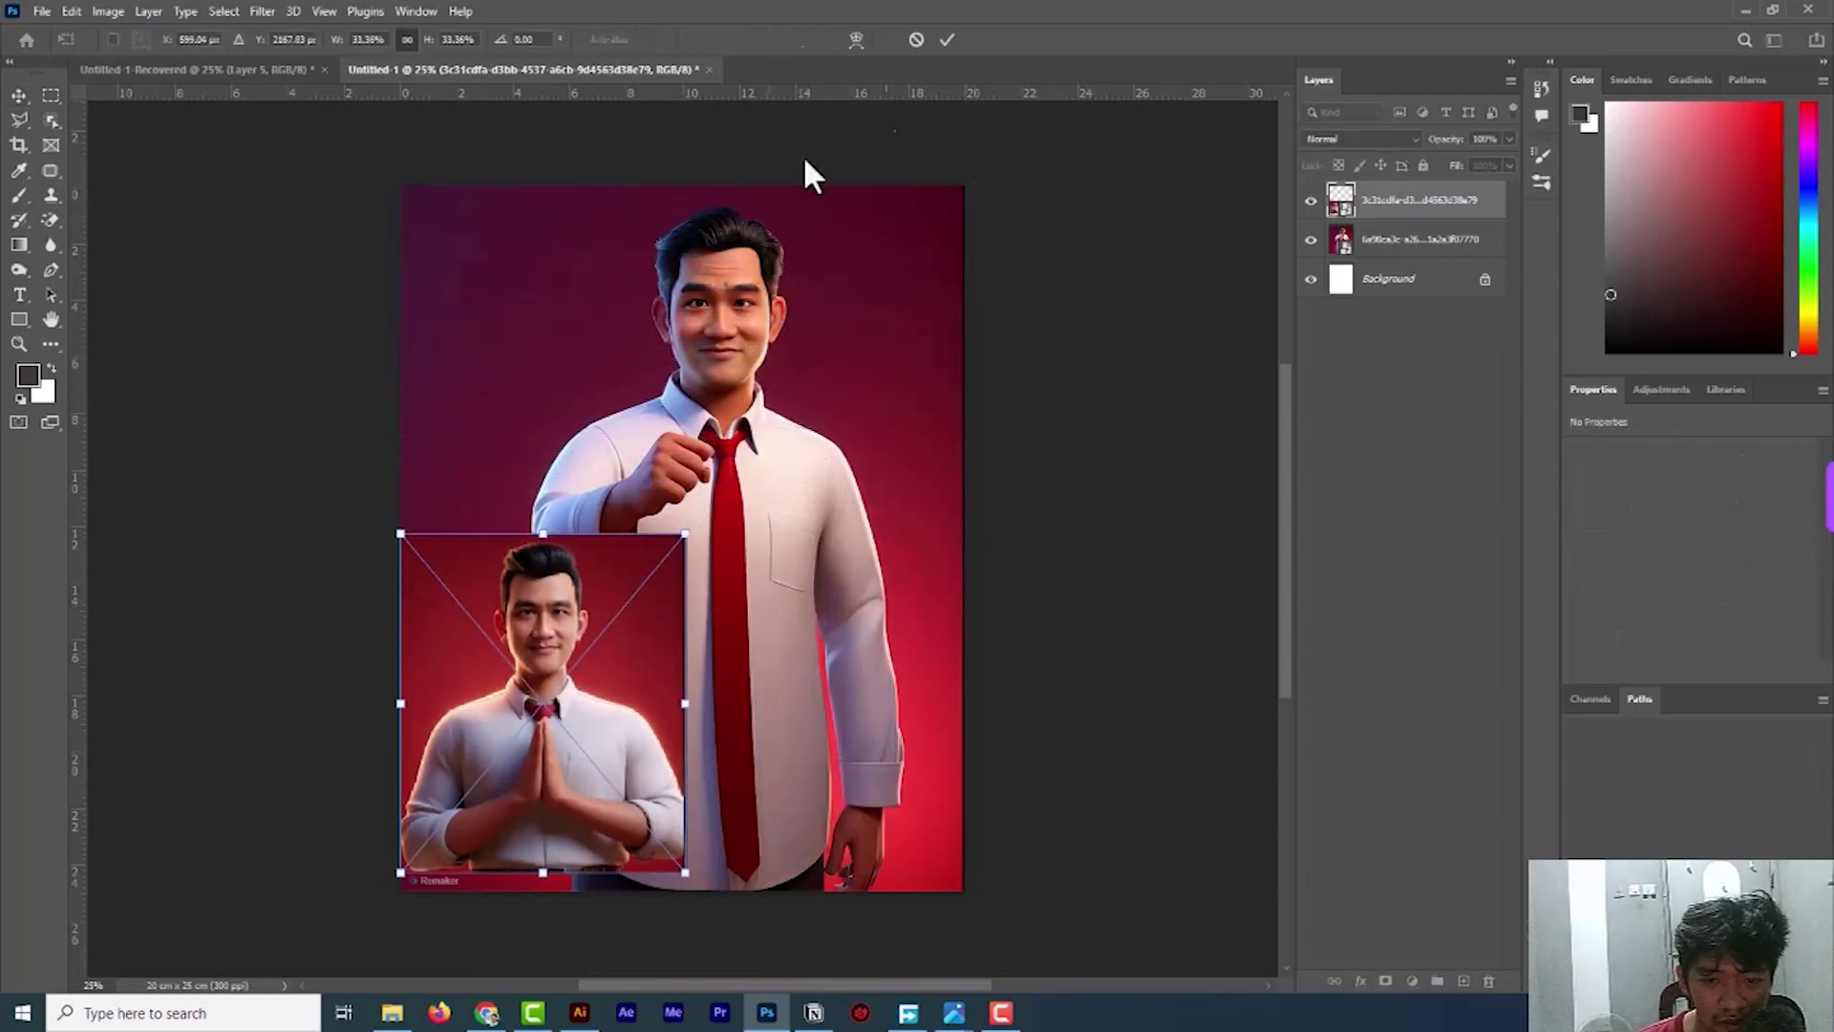
pyautogui.click(948, 39)
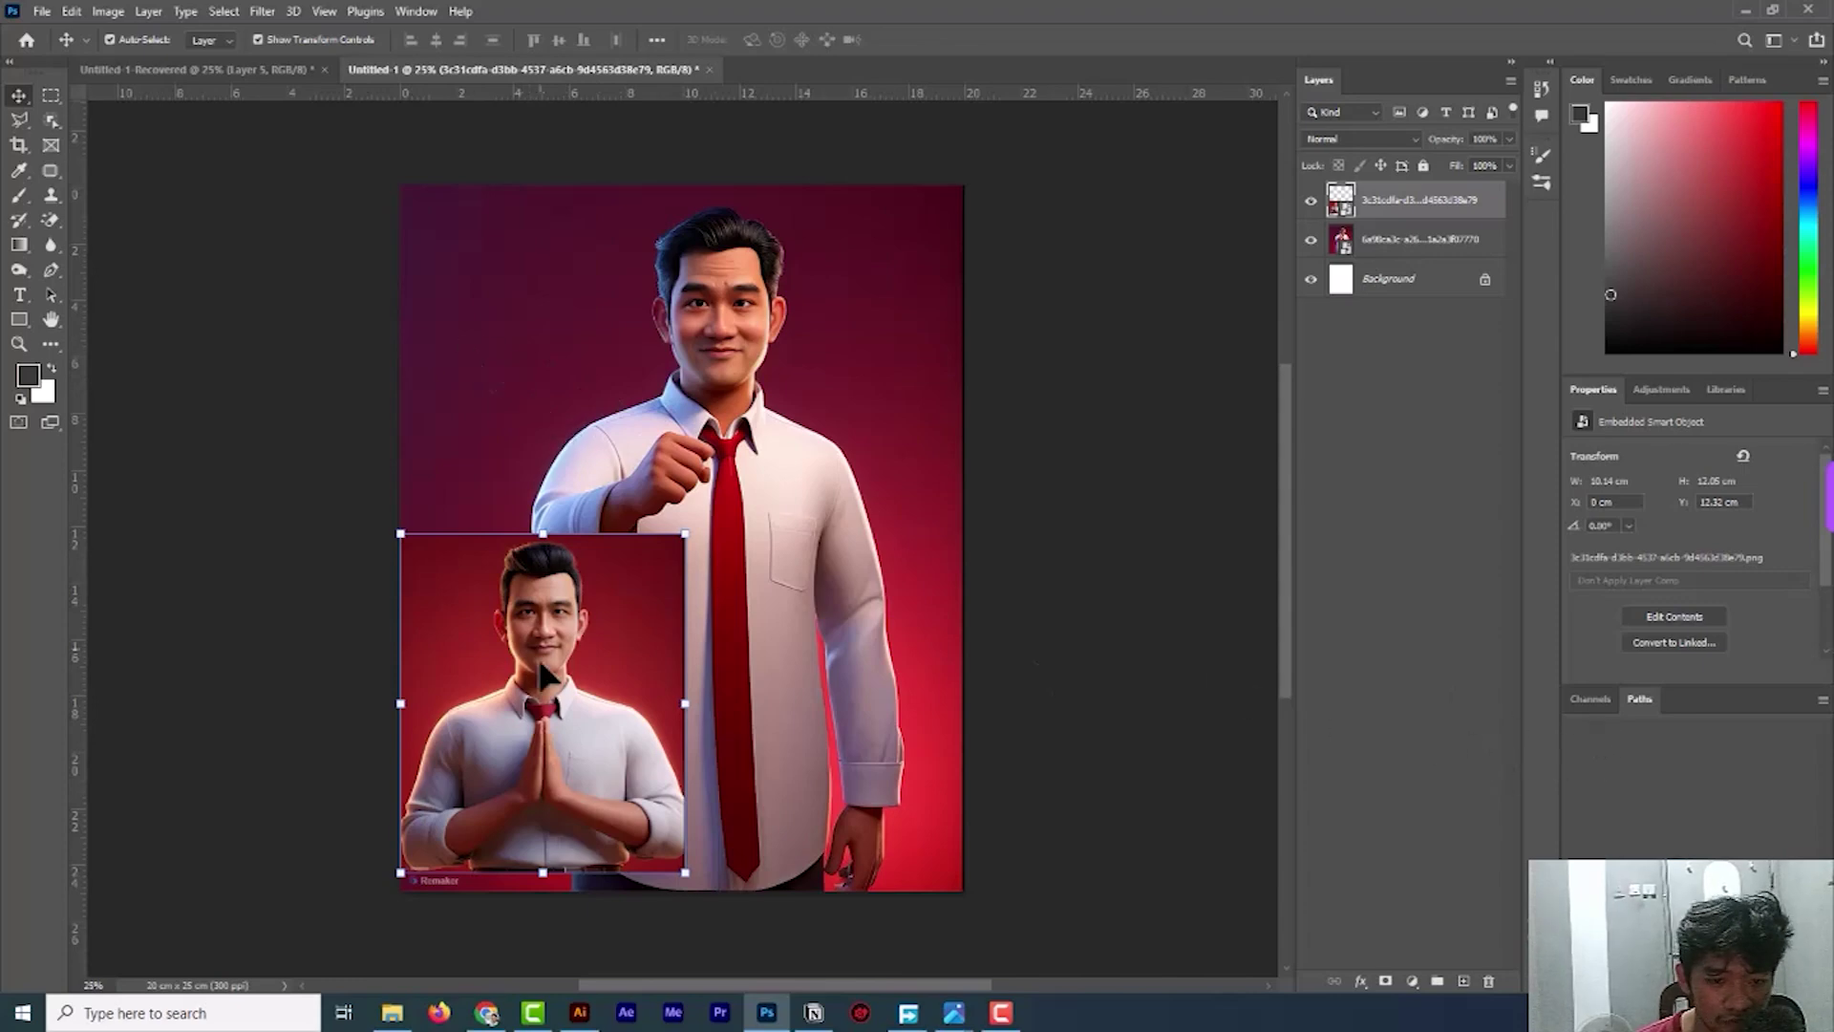
pyautogui.moveTo(553, 716); pyautogui.dragTo(549, 421)
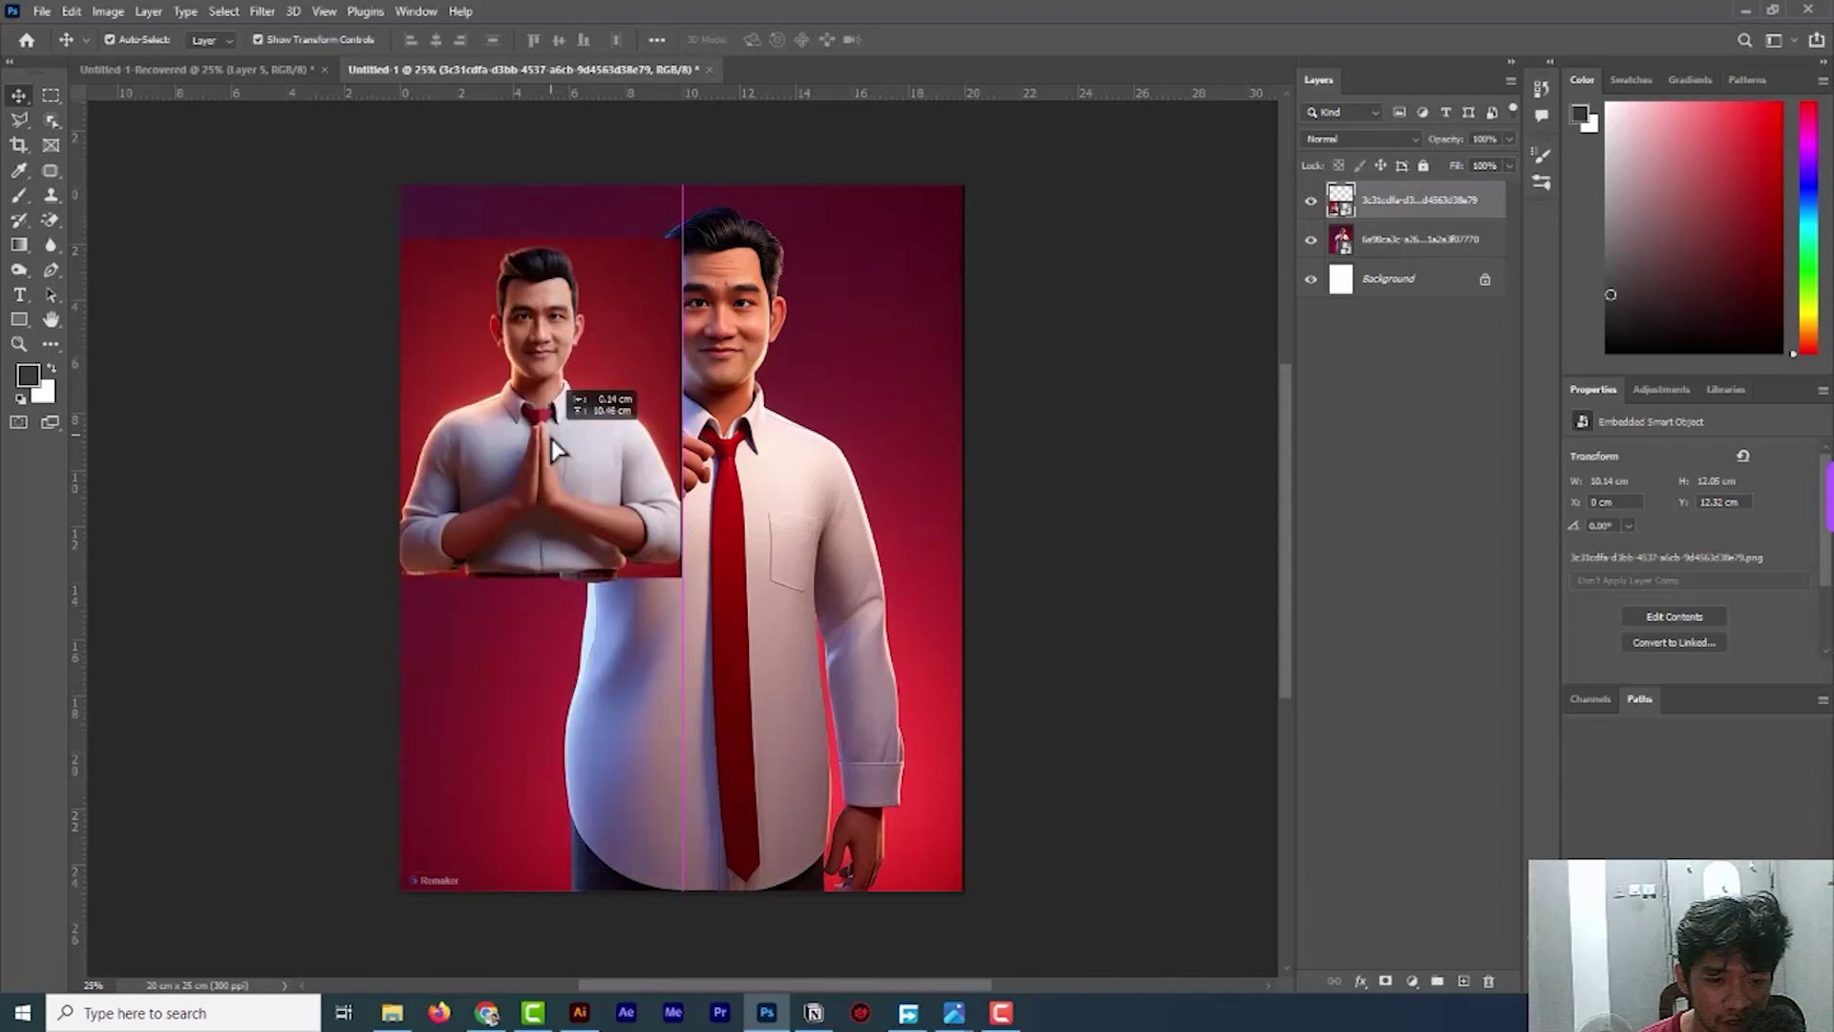
# Try Select > Subject on the small praying portrait, then deselect it.
pyautogui.click(224, 11)
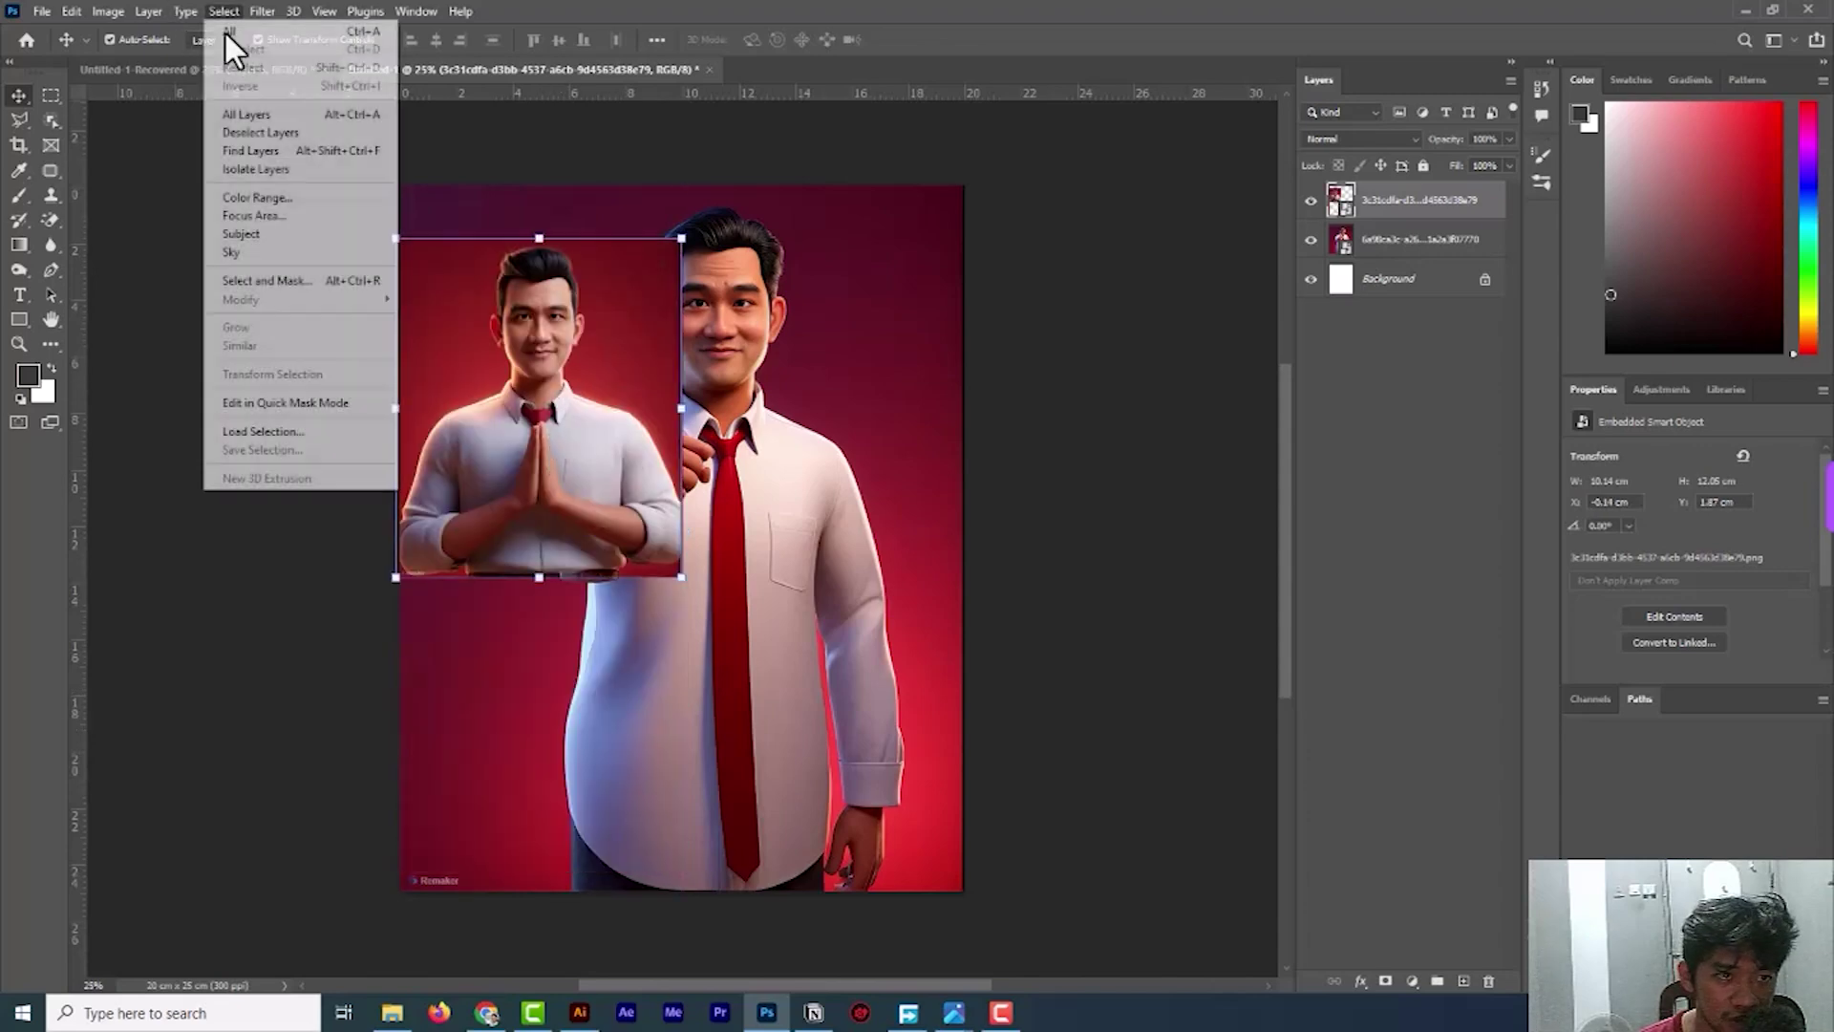
pyautogui.click(254, 235)
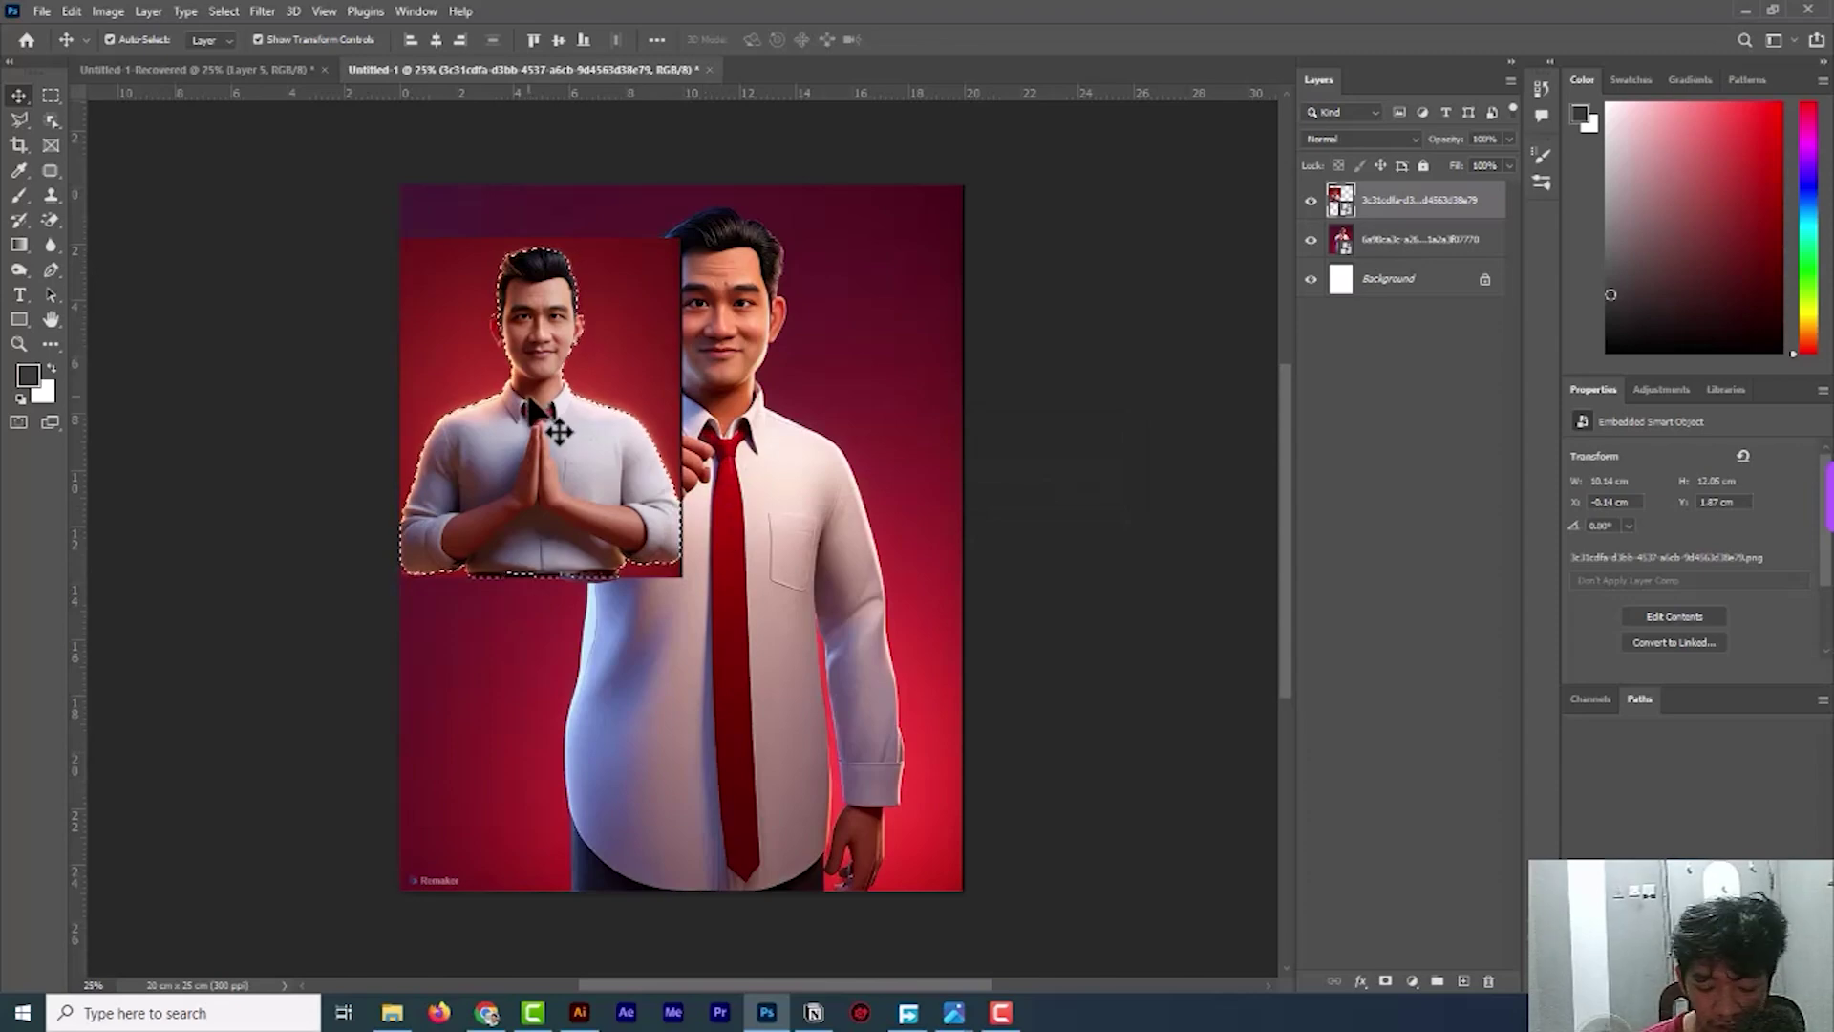
pyautogui.scroll(2, 543, 325)
pyautogui.scroll(2, 544, 330)
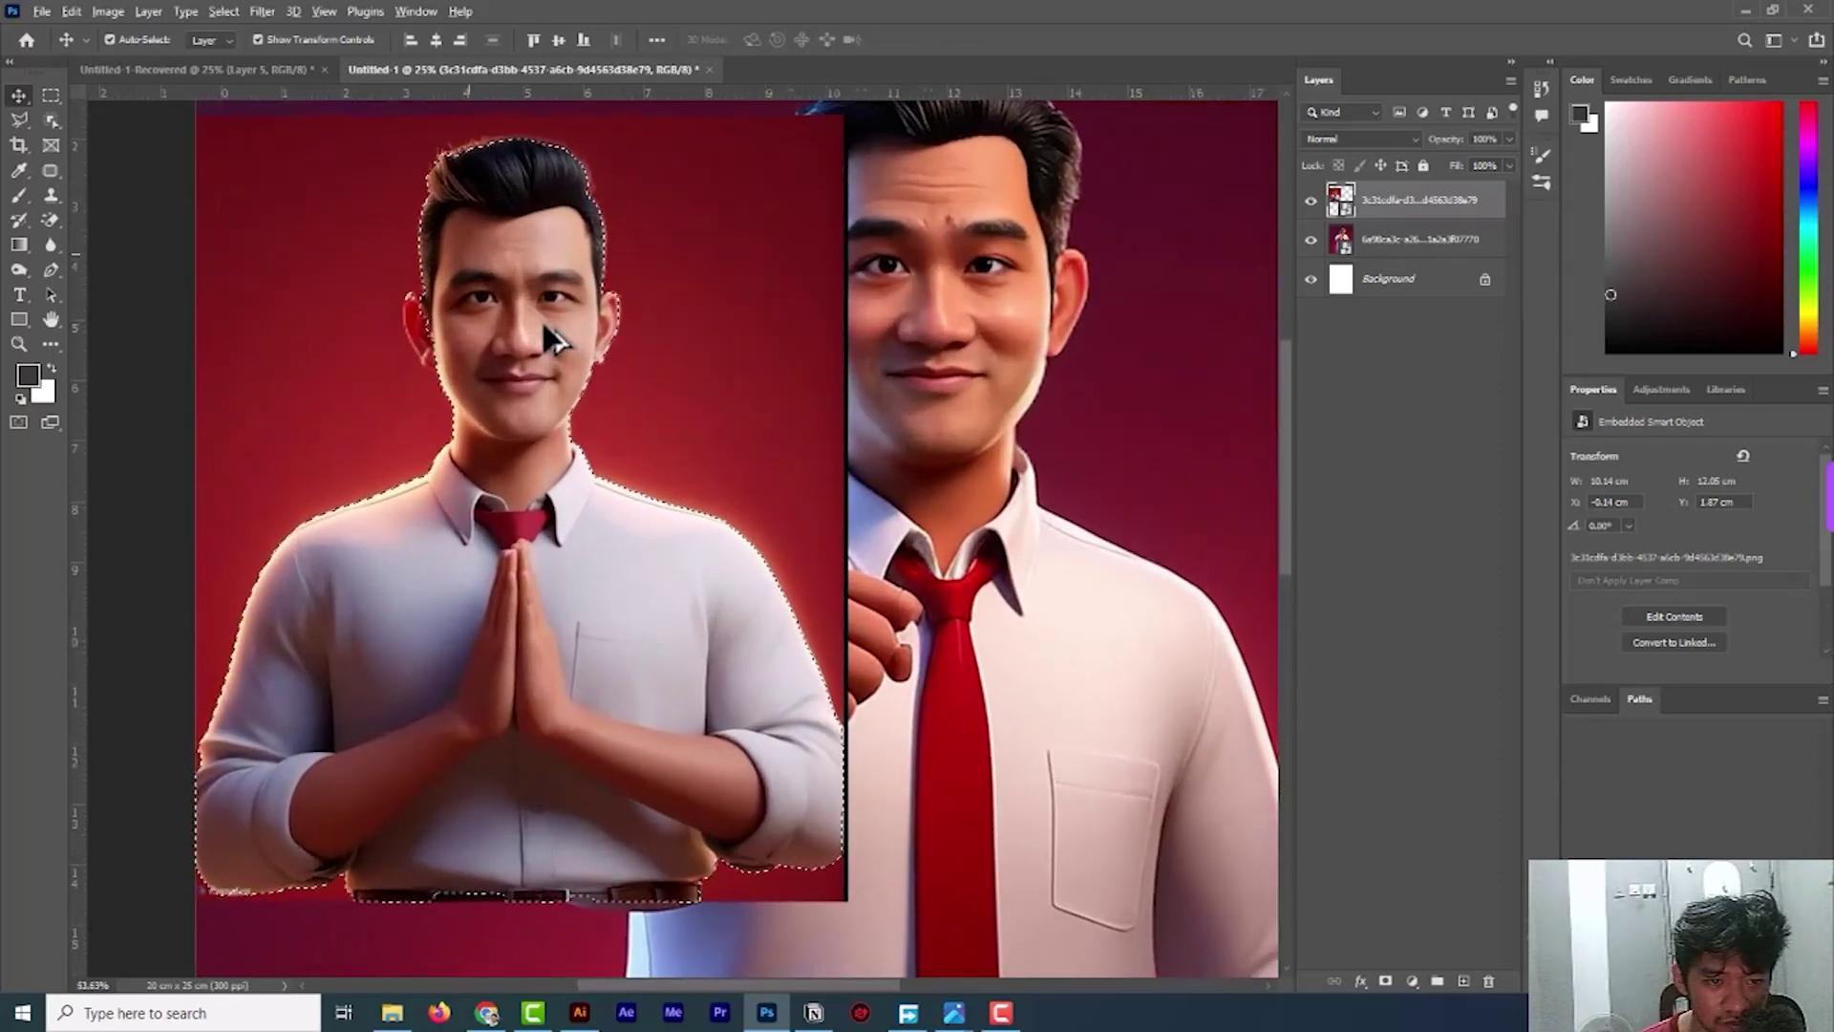
pyautogui.scroll(1, 540, 319)
pyautogui.scroll(1, 541, 319)
pyautogui.hotkey('ctrl', 'd')
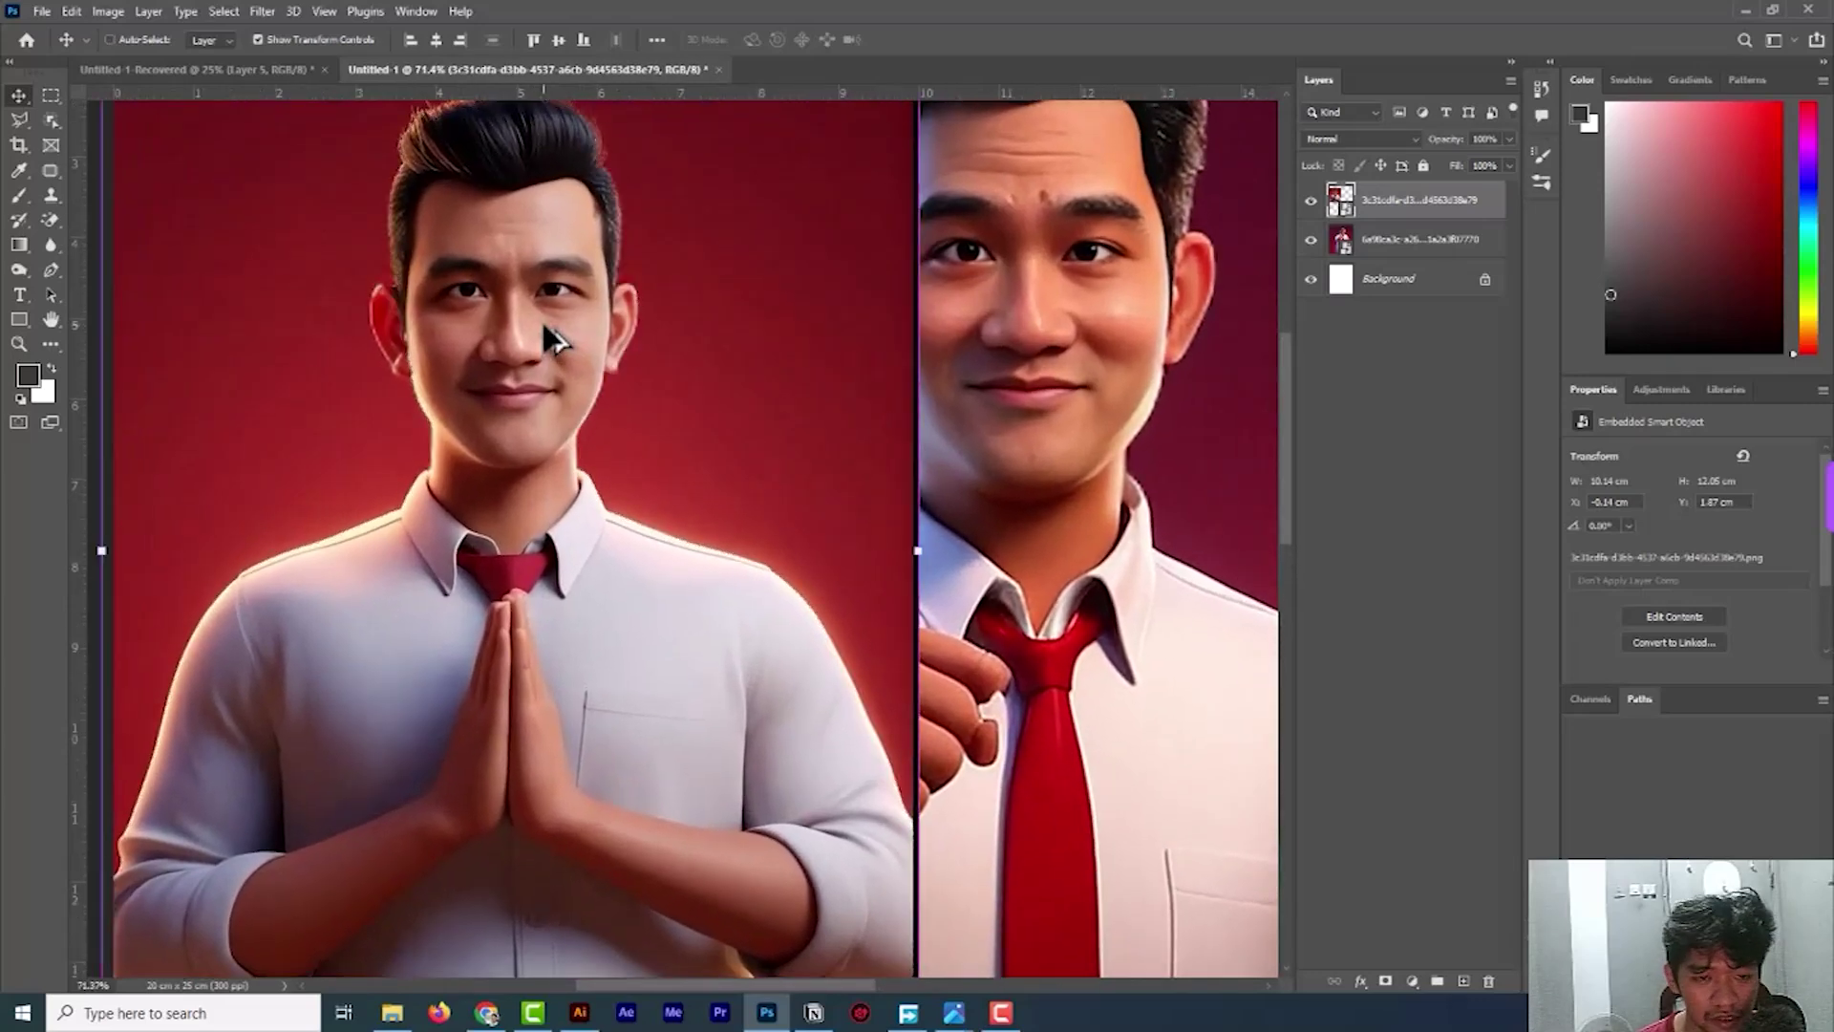
# Move the praying caricature to the lower right and hide its layer.
pyautogui.scroll(-3, 699, 304)
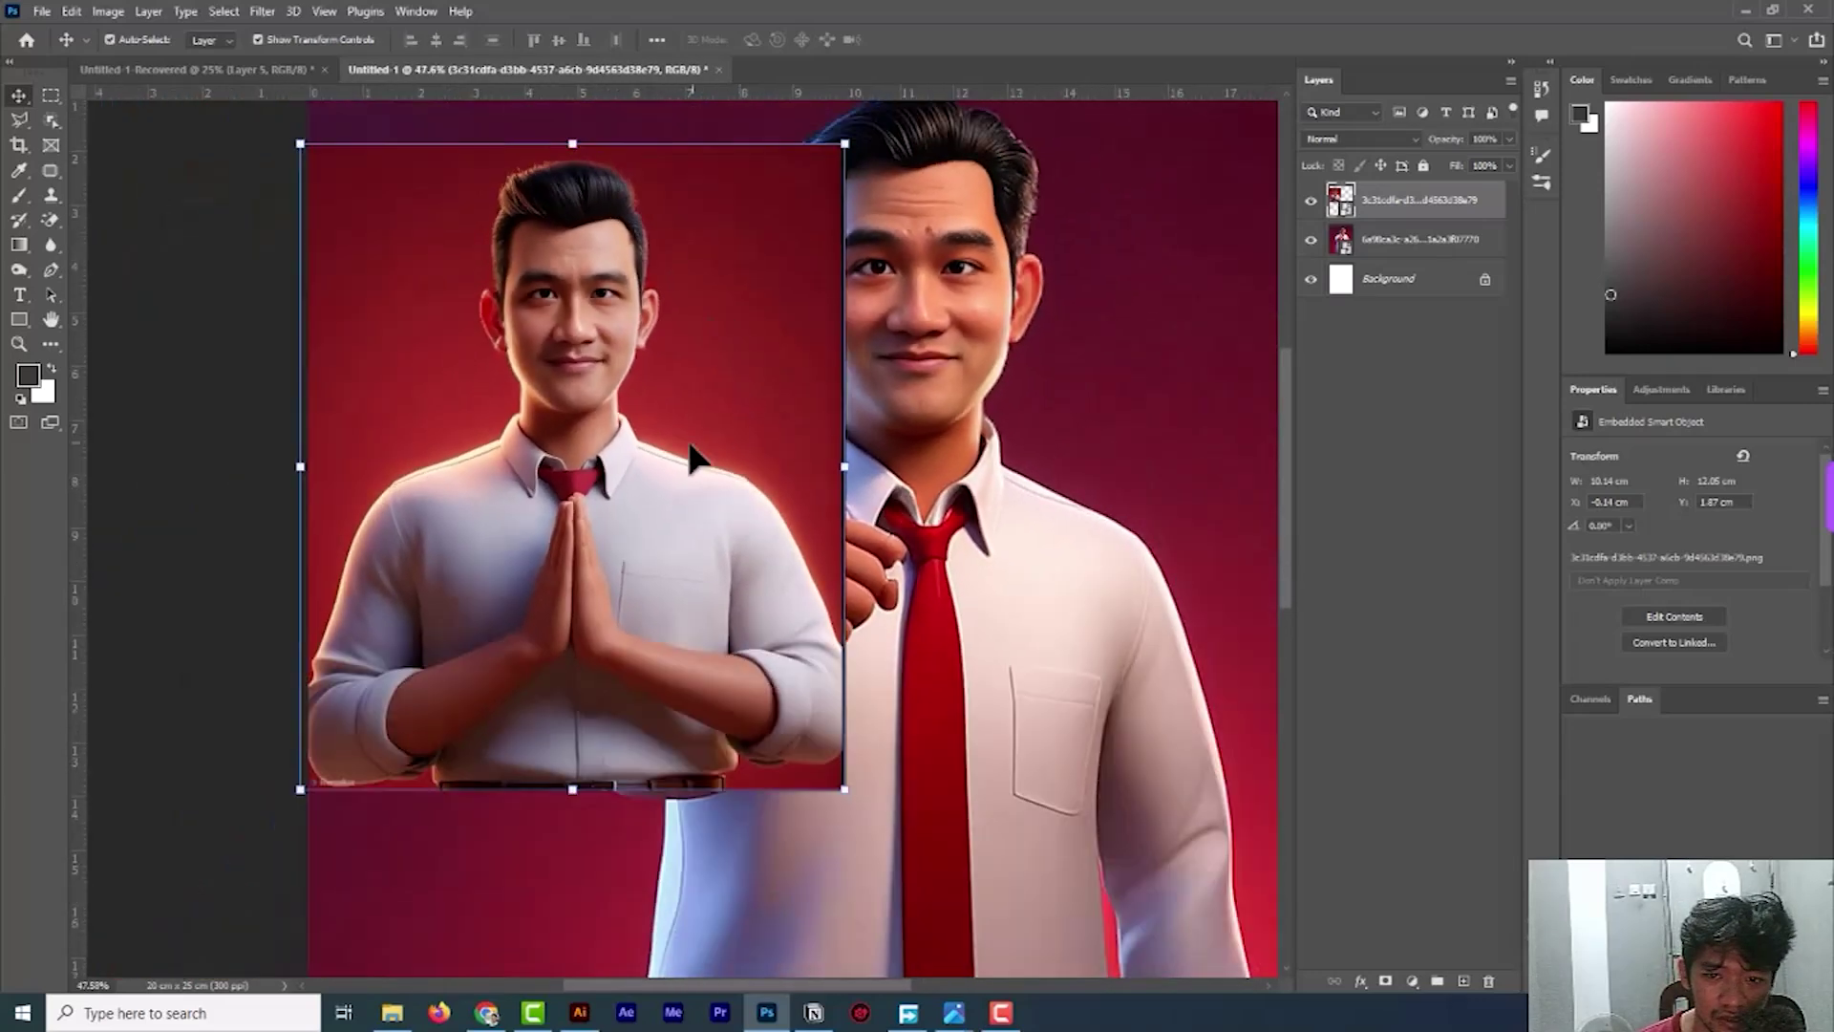
pyautogui.scroll(-3, 634, 439)
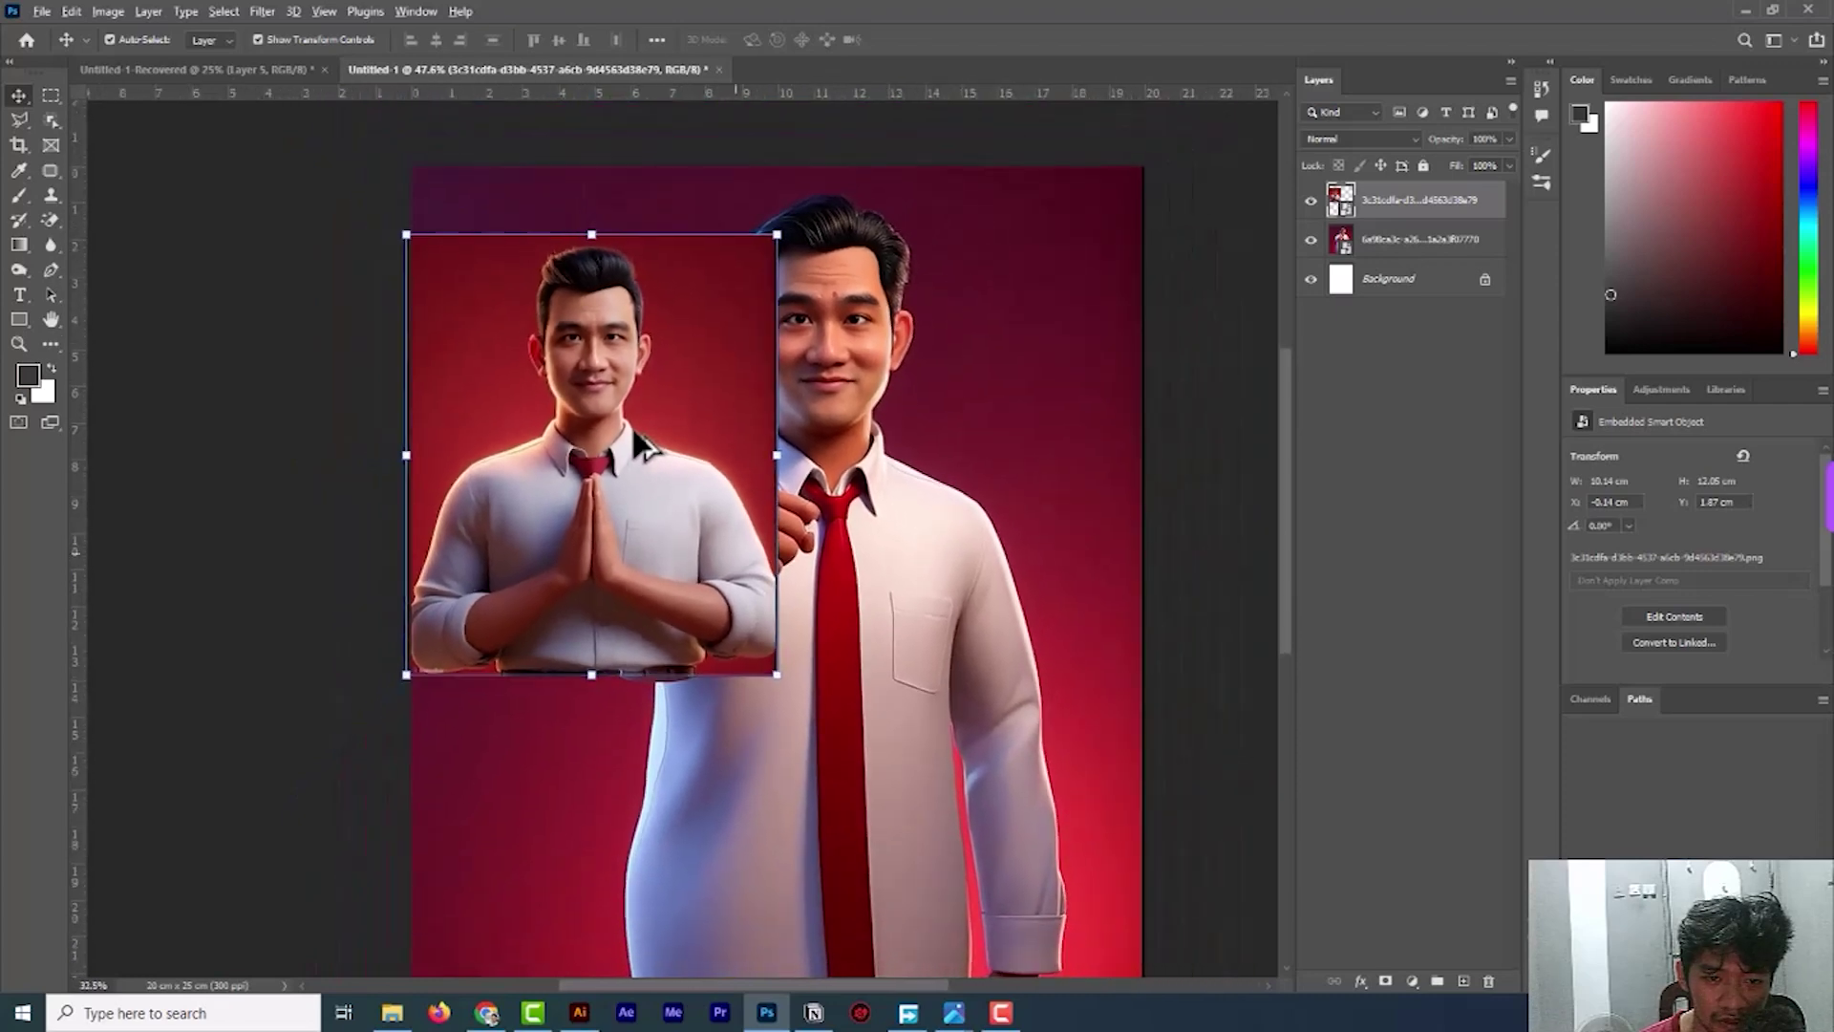
pyautogui.scroll(-2, 642, 444)
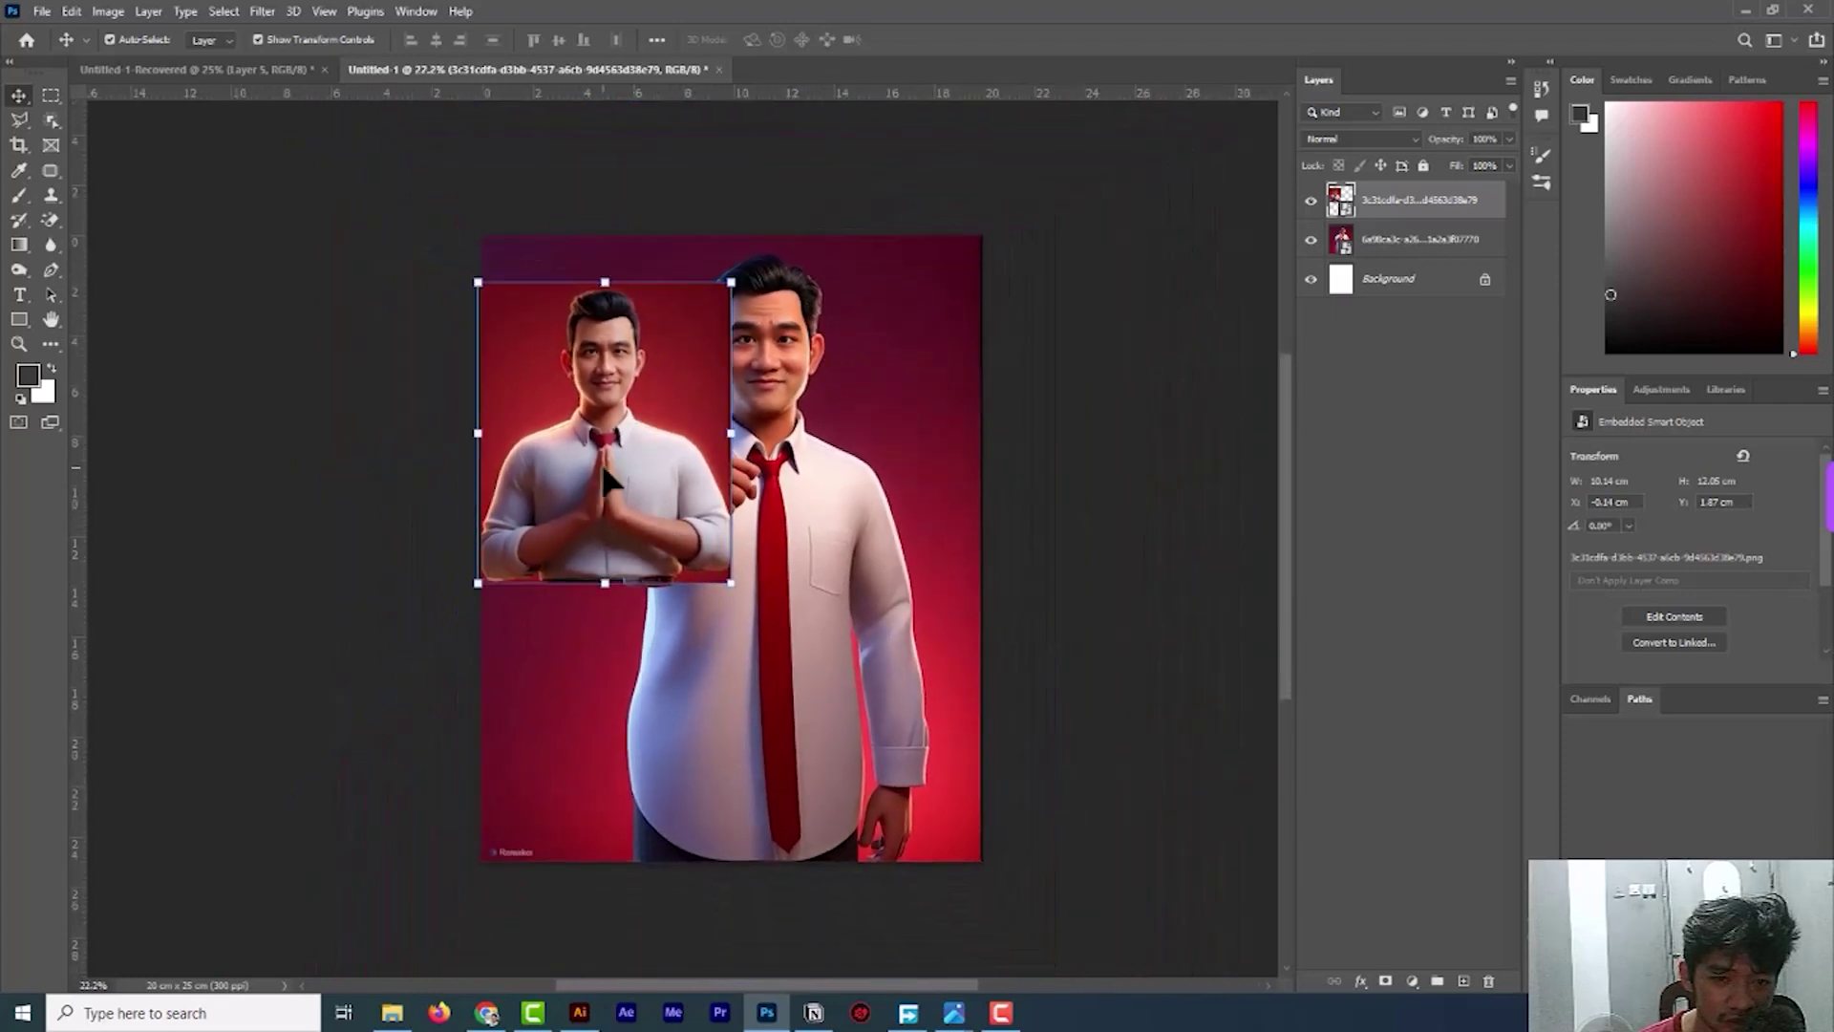
pyautogui.moveTo(600, 487); pyautogui.dragTo(870, 705)
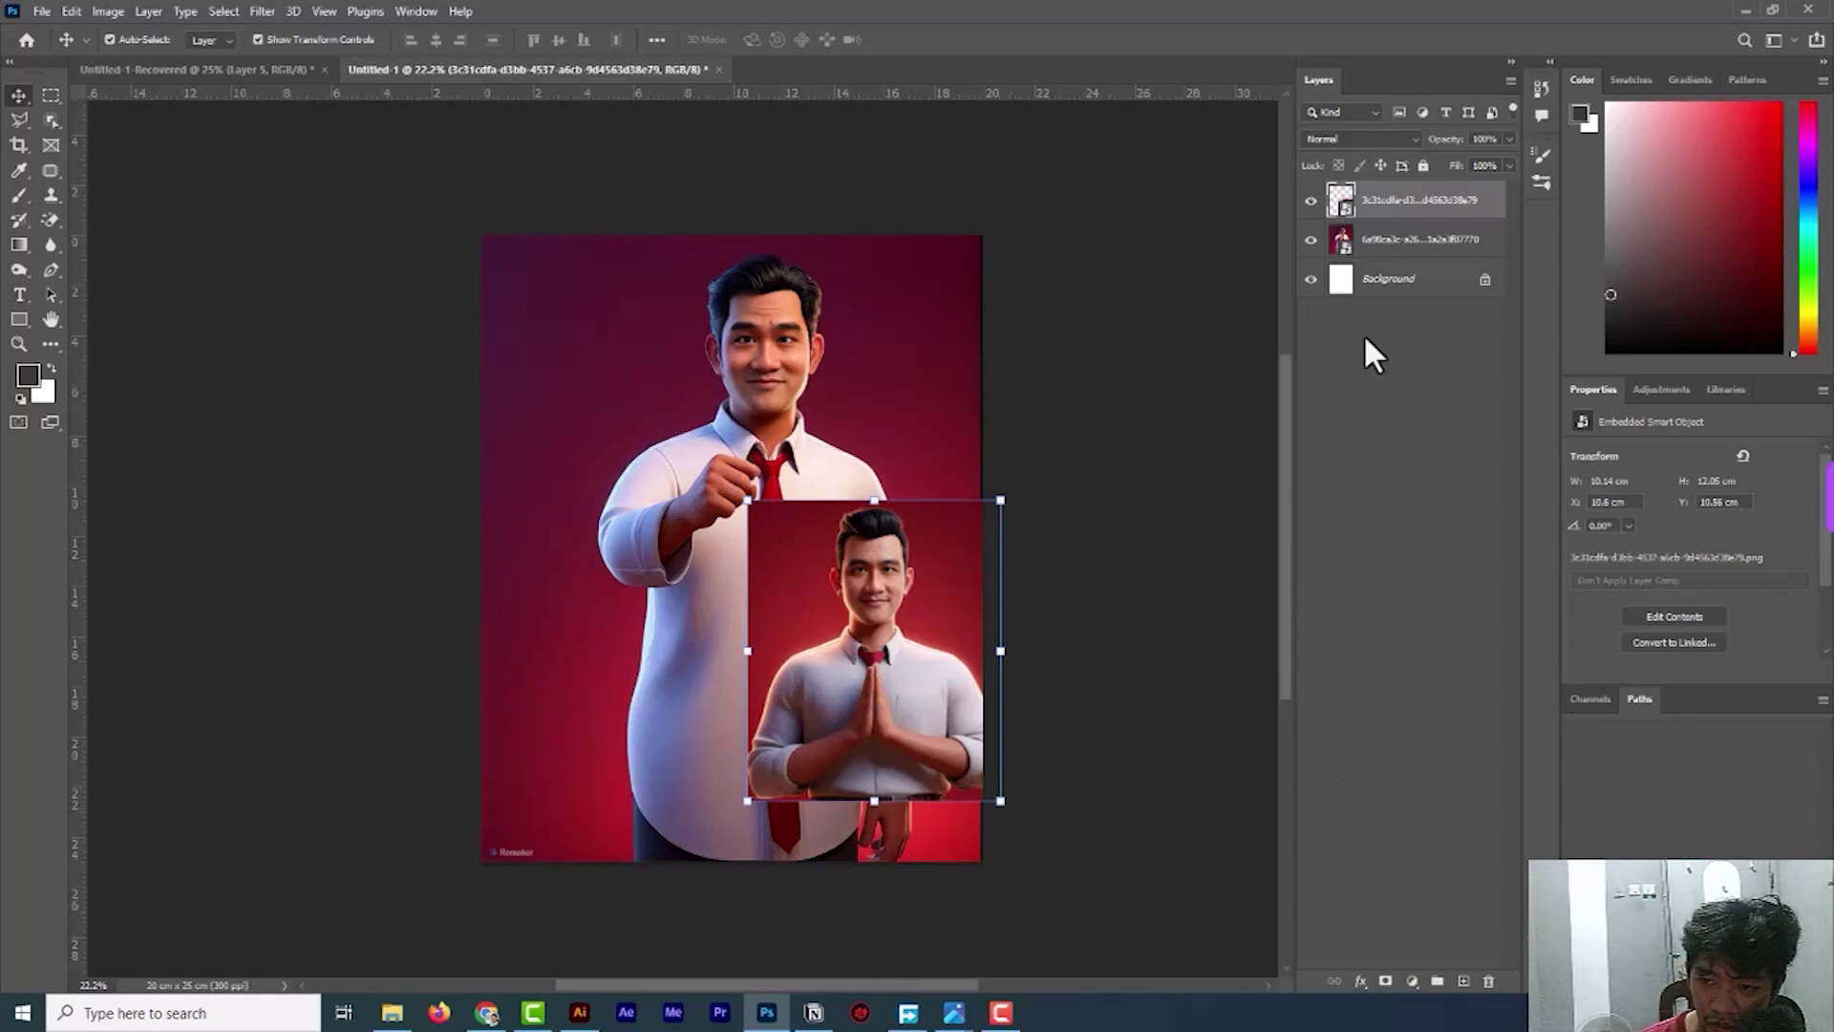
pyautogui.click(1311, 200)
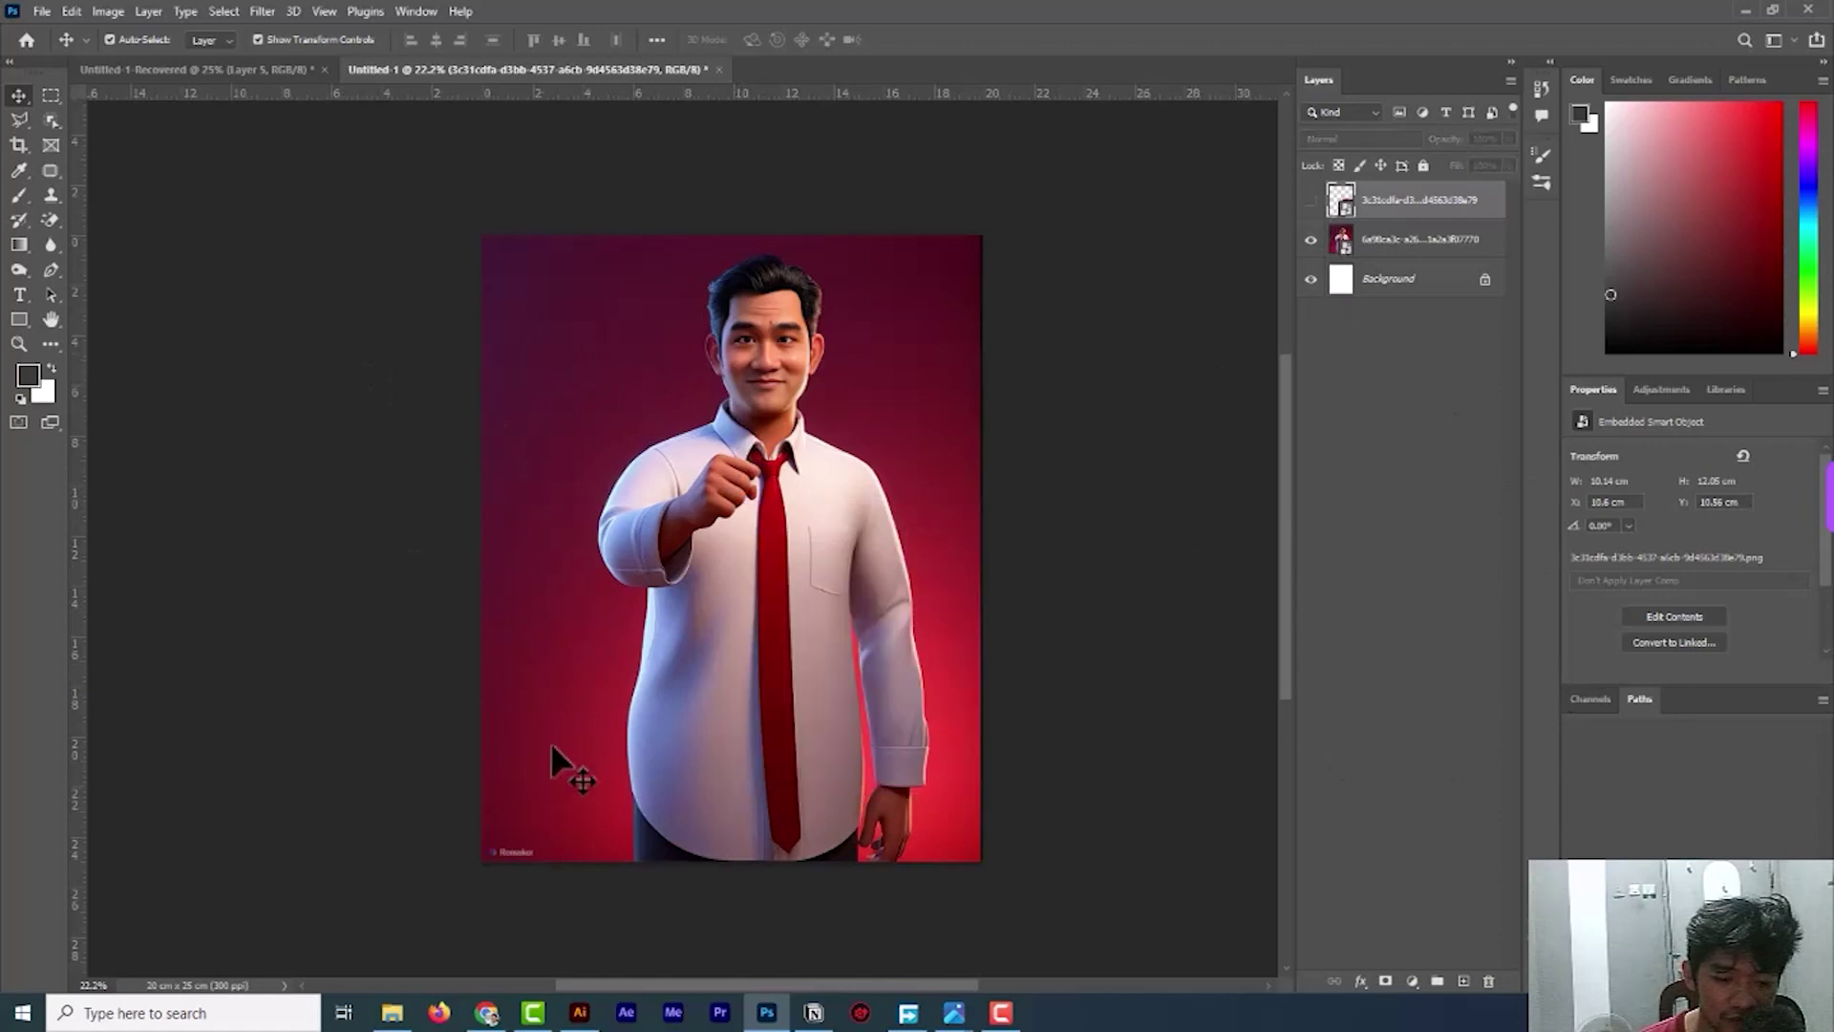
# Scale and shift the pointing figure to fill the canvas, cropping out the bottom-left watermark.
pyautogui.click(831, 442)
pyautogui.moveTo(478, 860)
pyautogui.mouseDown()
pyautogui.moveTo(394, 992)
pyautogui.moveTo(394, 807)
pyautogui.mouseUp()
pyautogui.moveTo(748, 414); pyautogui.dragTo(748, 507)
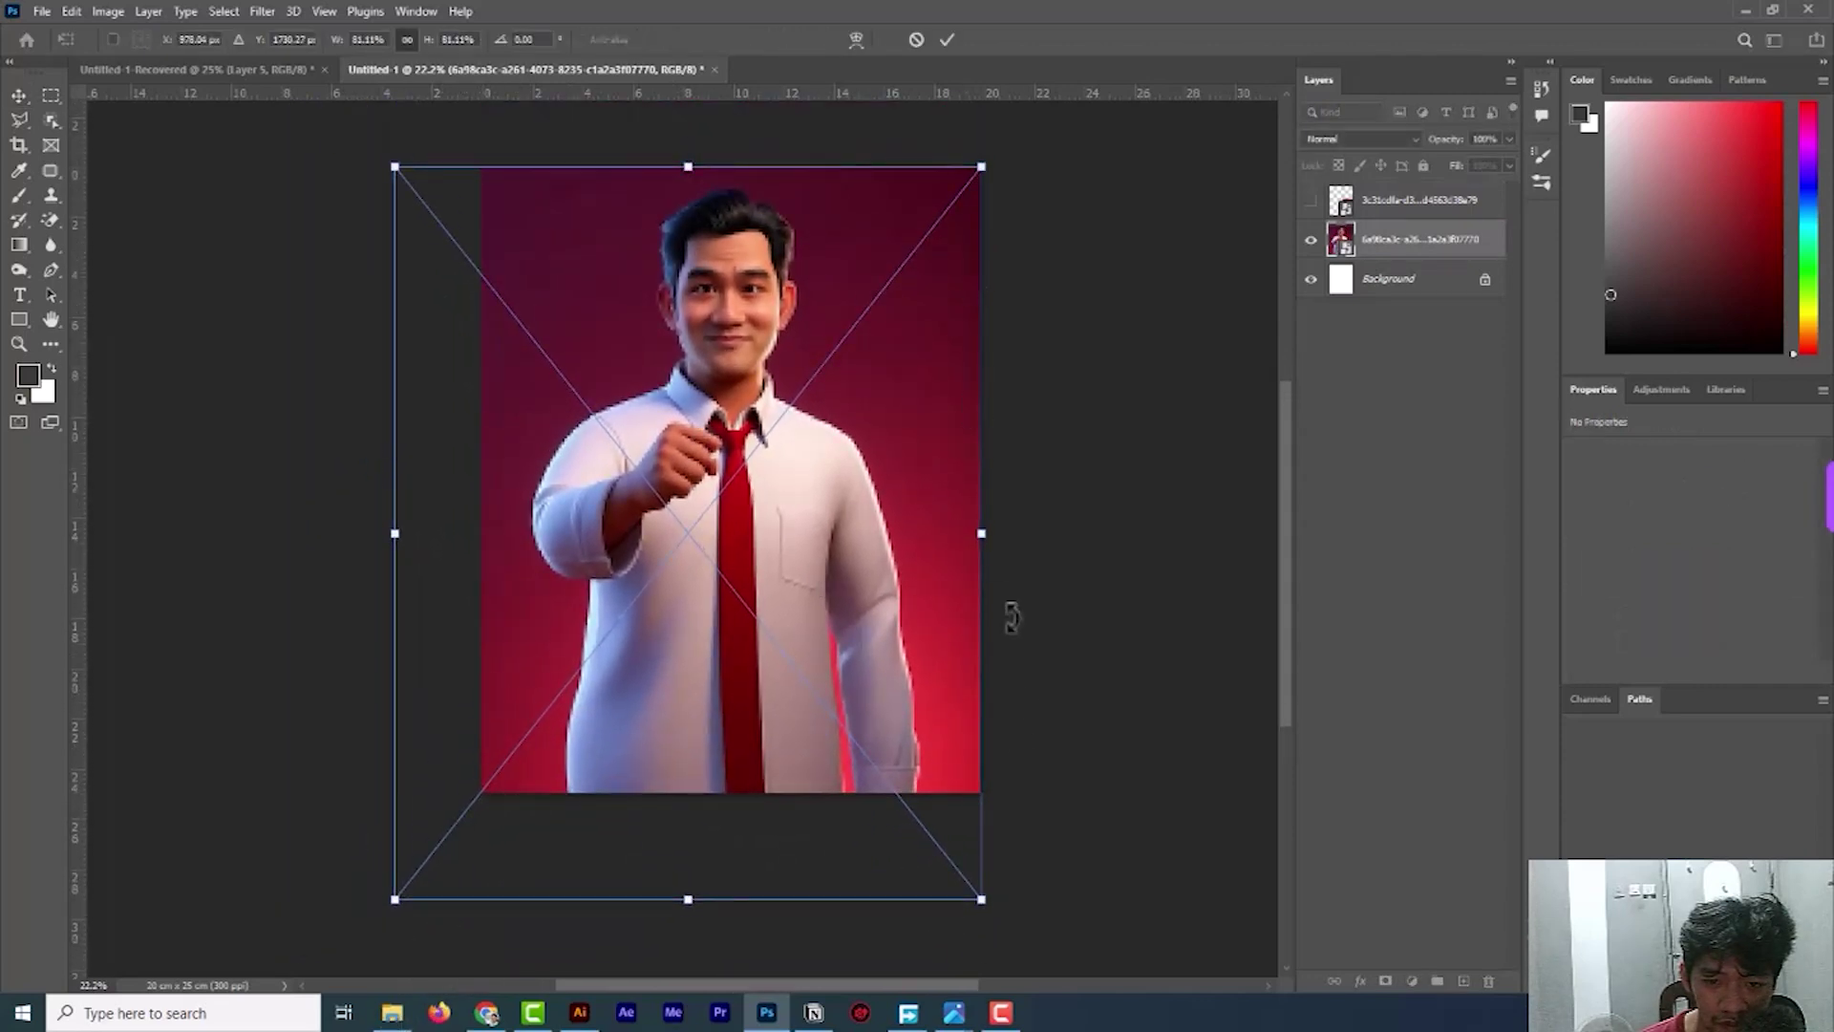
pyautogui.moveTo(981, 899); pyautogui.dragTo(991, 910)
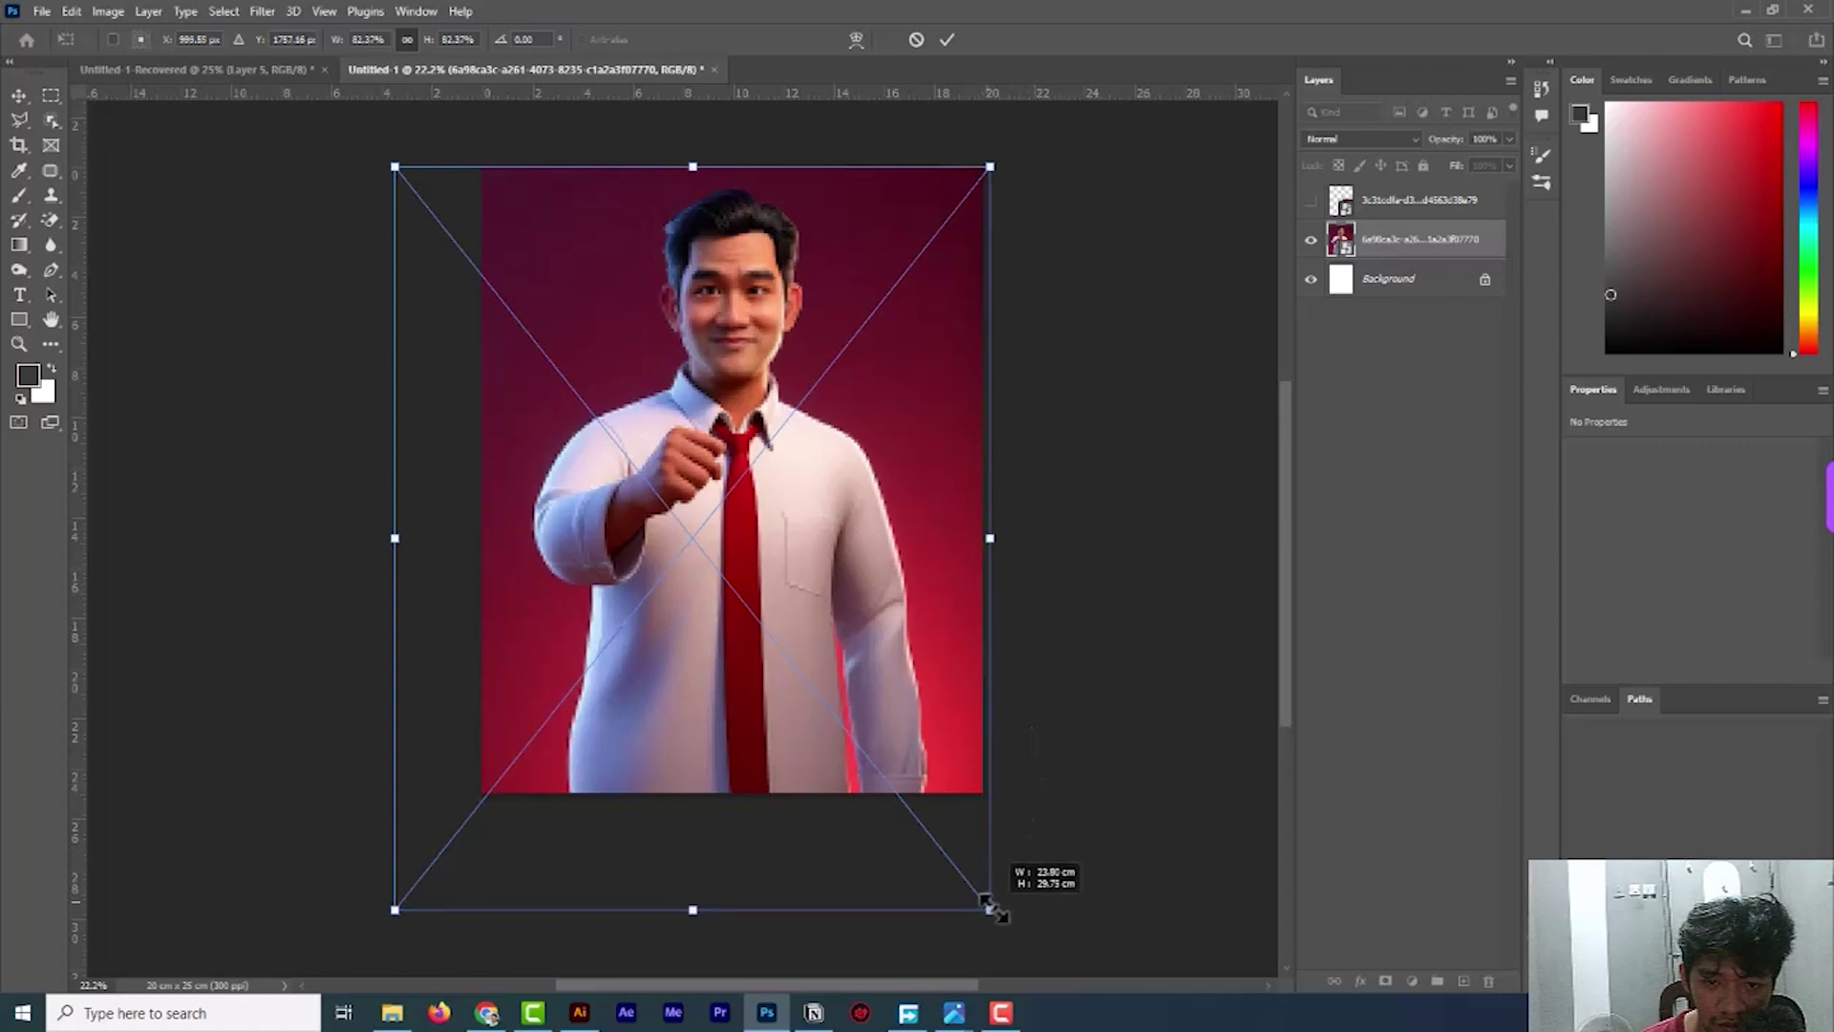
pyautogui.moveTo(767, 642)
pyautogui.mouseDown()
pyautogui.moveTo(859, 644)
pyautogui.moveTo(811, 642)
pyautogui.mouseUp()
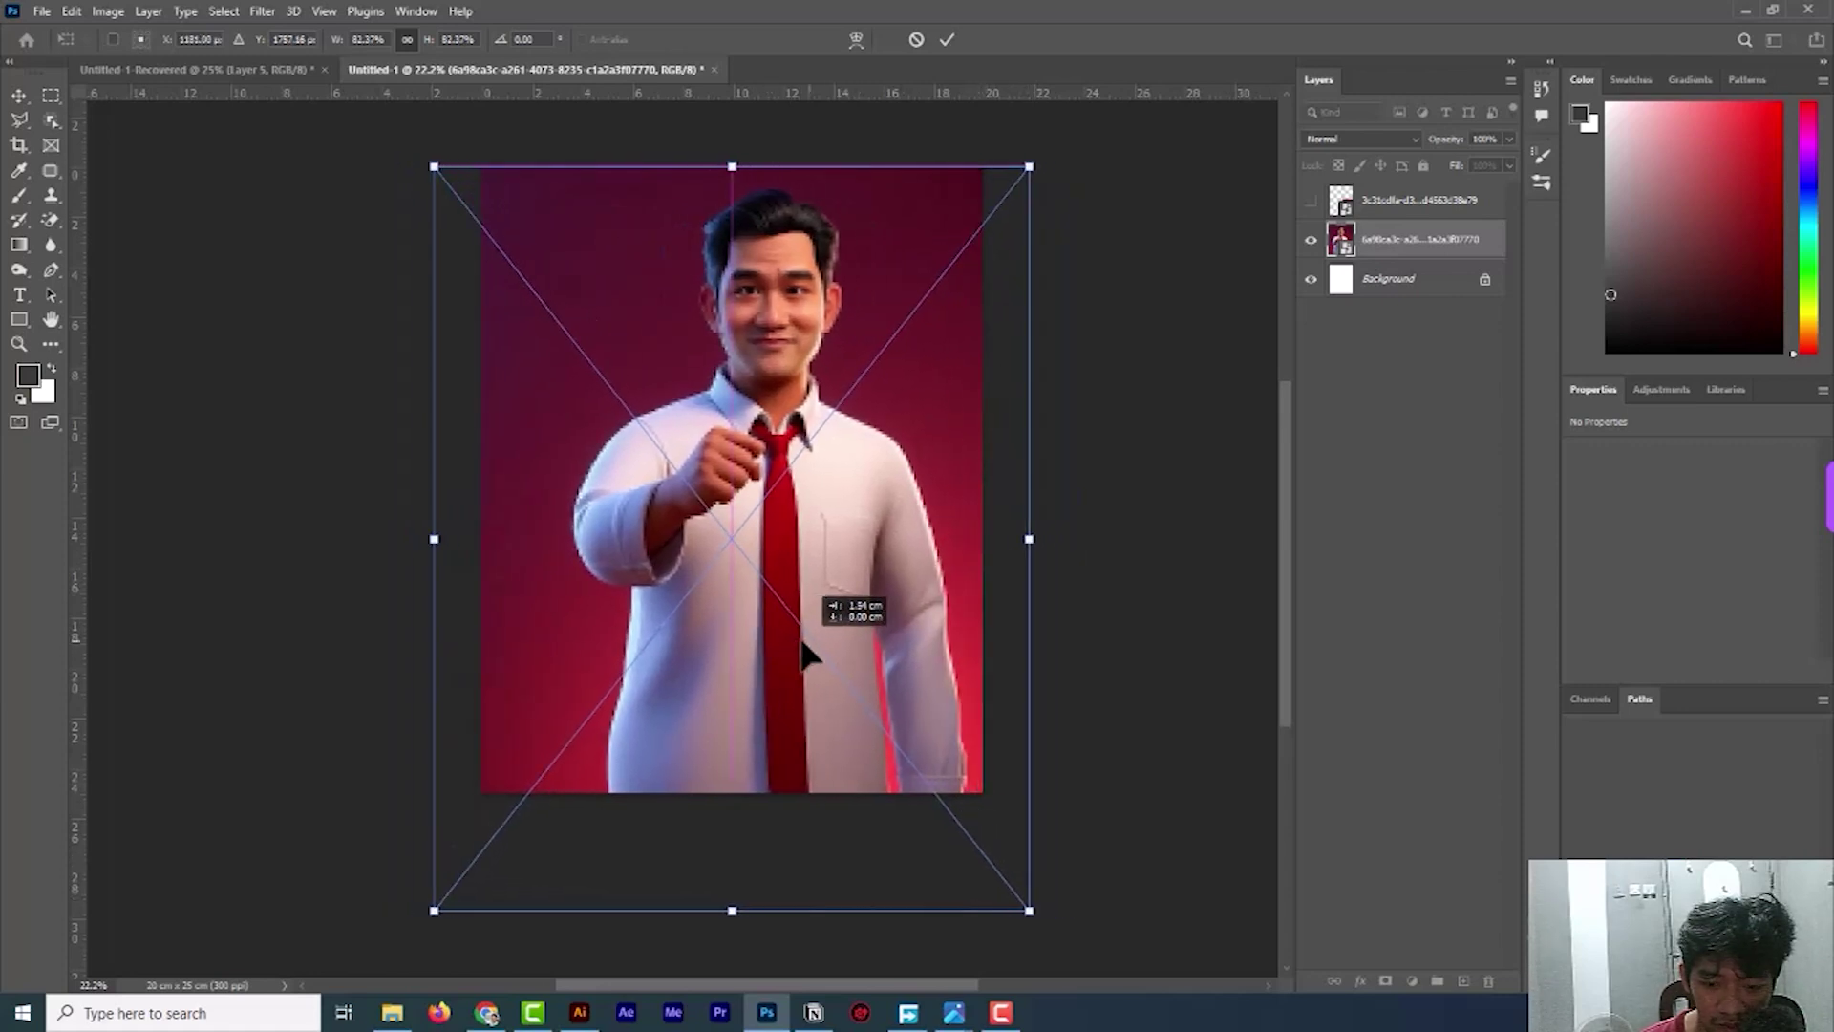
pyautogui.click(945, 40)
# Undo and redo the enlargement to compare it with the original layout.
pyautogui.scroll(2, 926, 453)
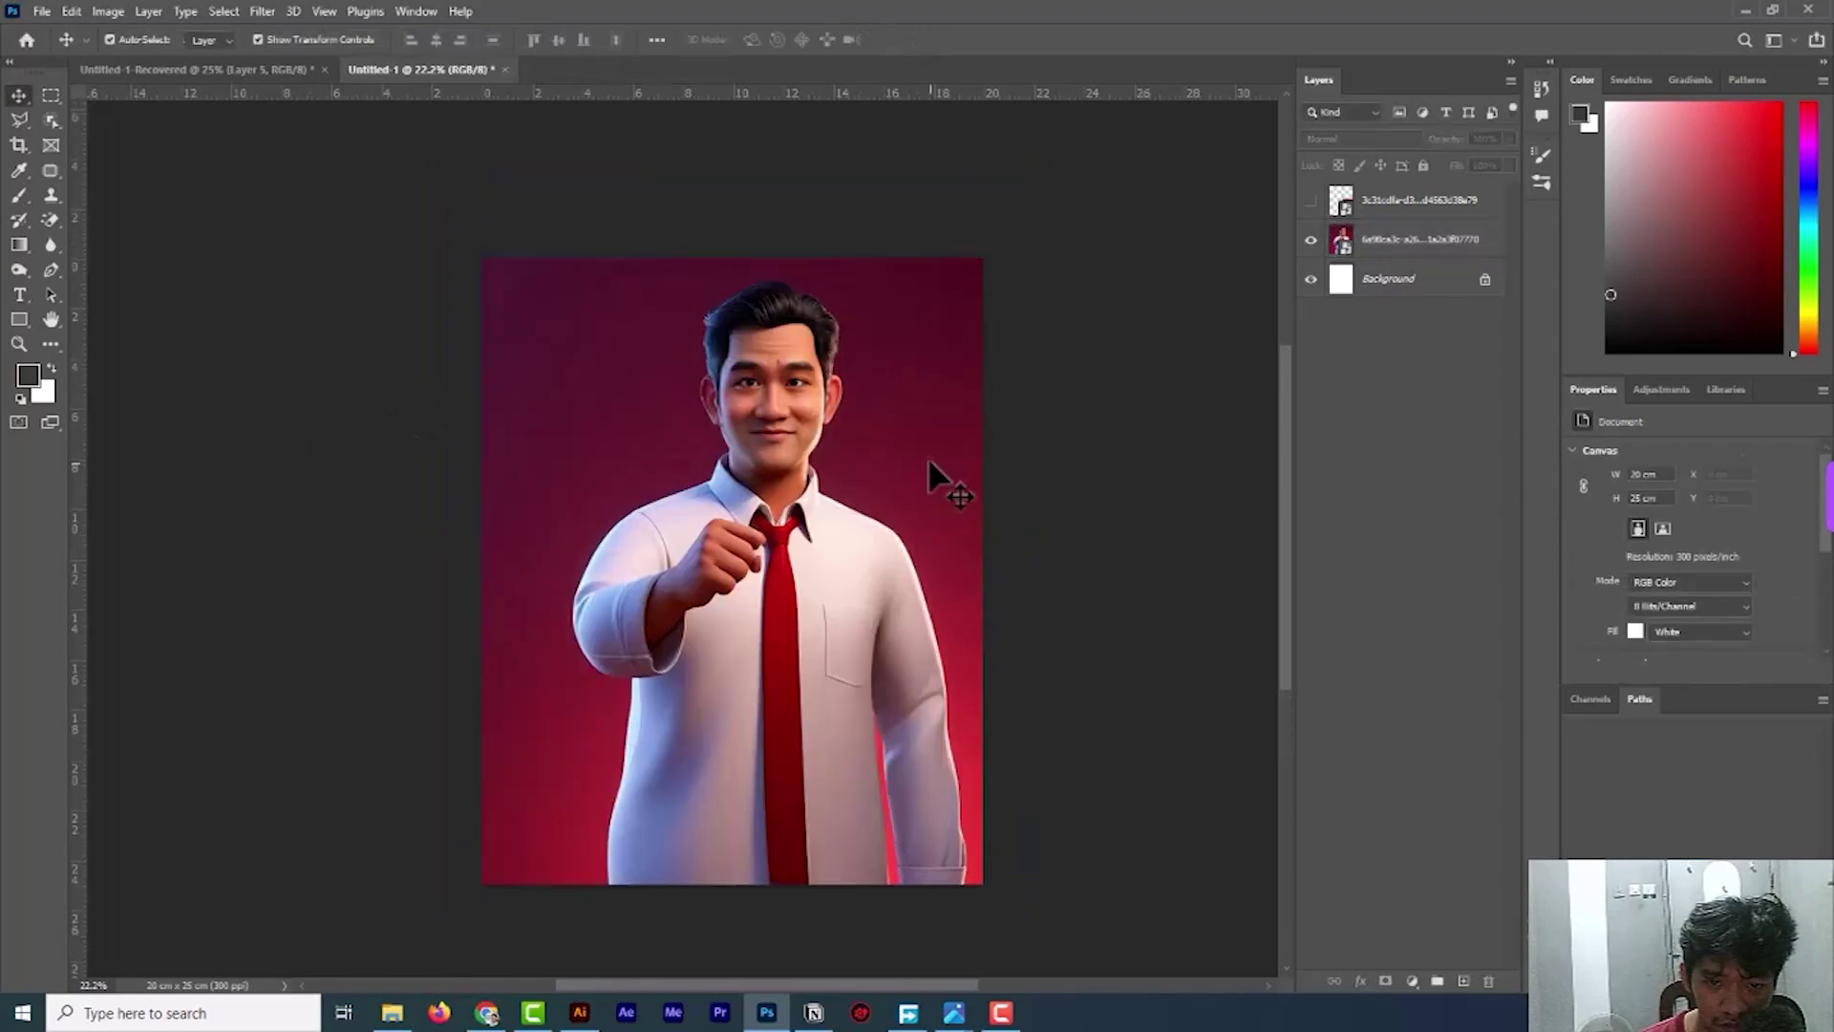
pyautogui.scroll(2, 905, 434)
pyautogui.scroll(-1, 906, 434)
pyautogui.scroll(-1, 906, 434)
pyautogui.scroll(-1, 907, 439)
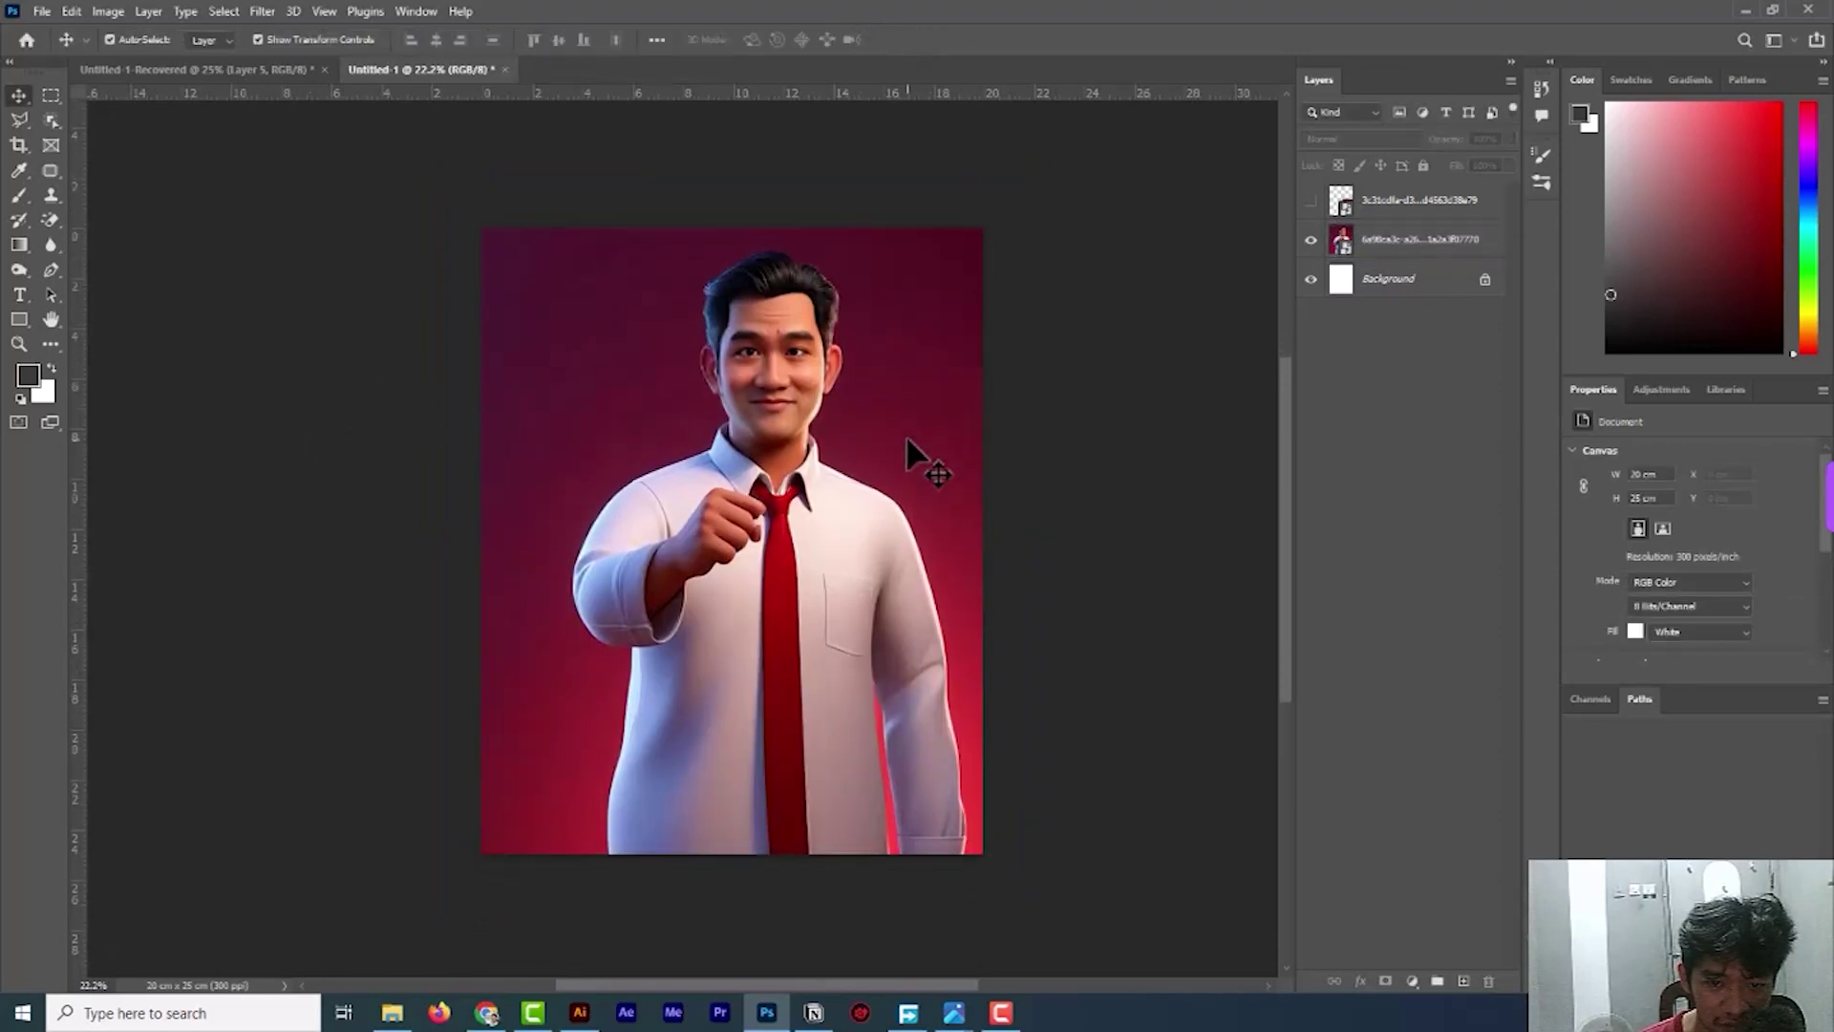
pyautogui.hotkey('ctrl', 'z')
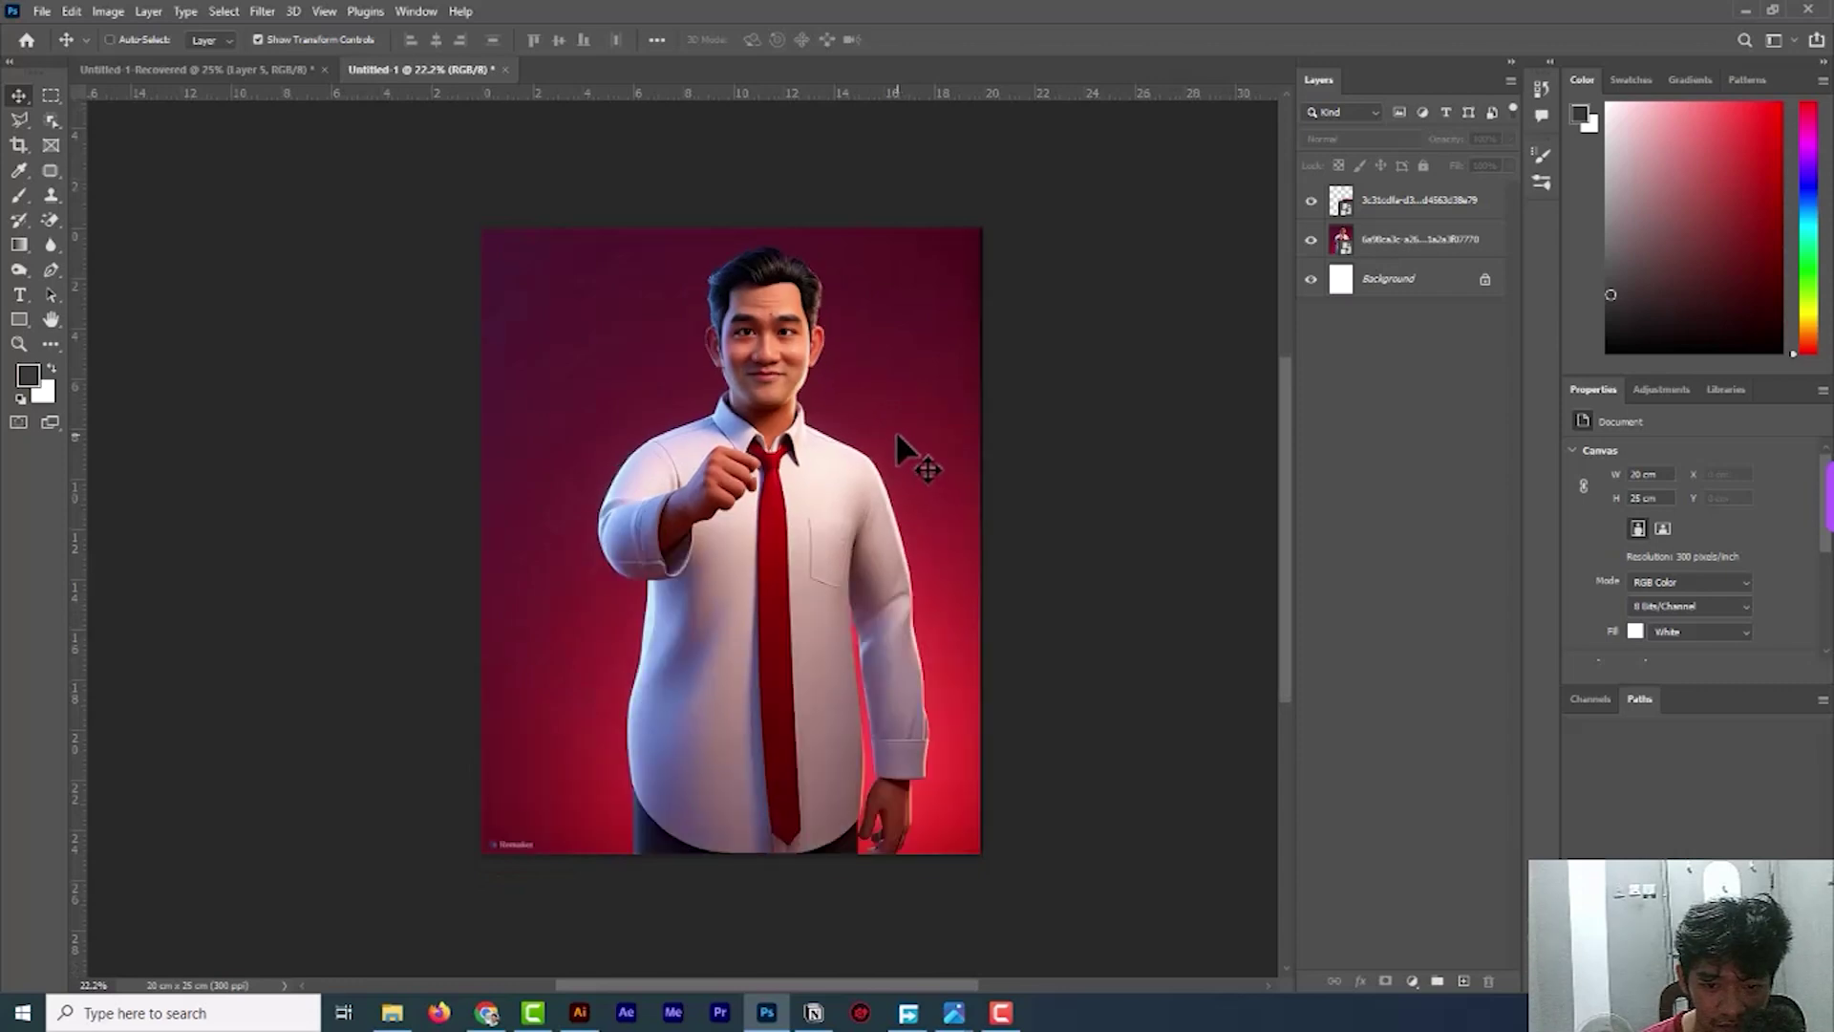
pyautogui.hotkey('ctrl', 'z')
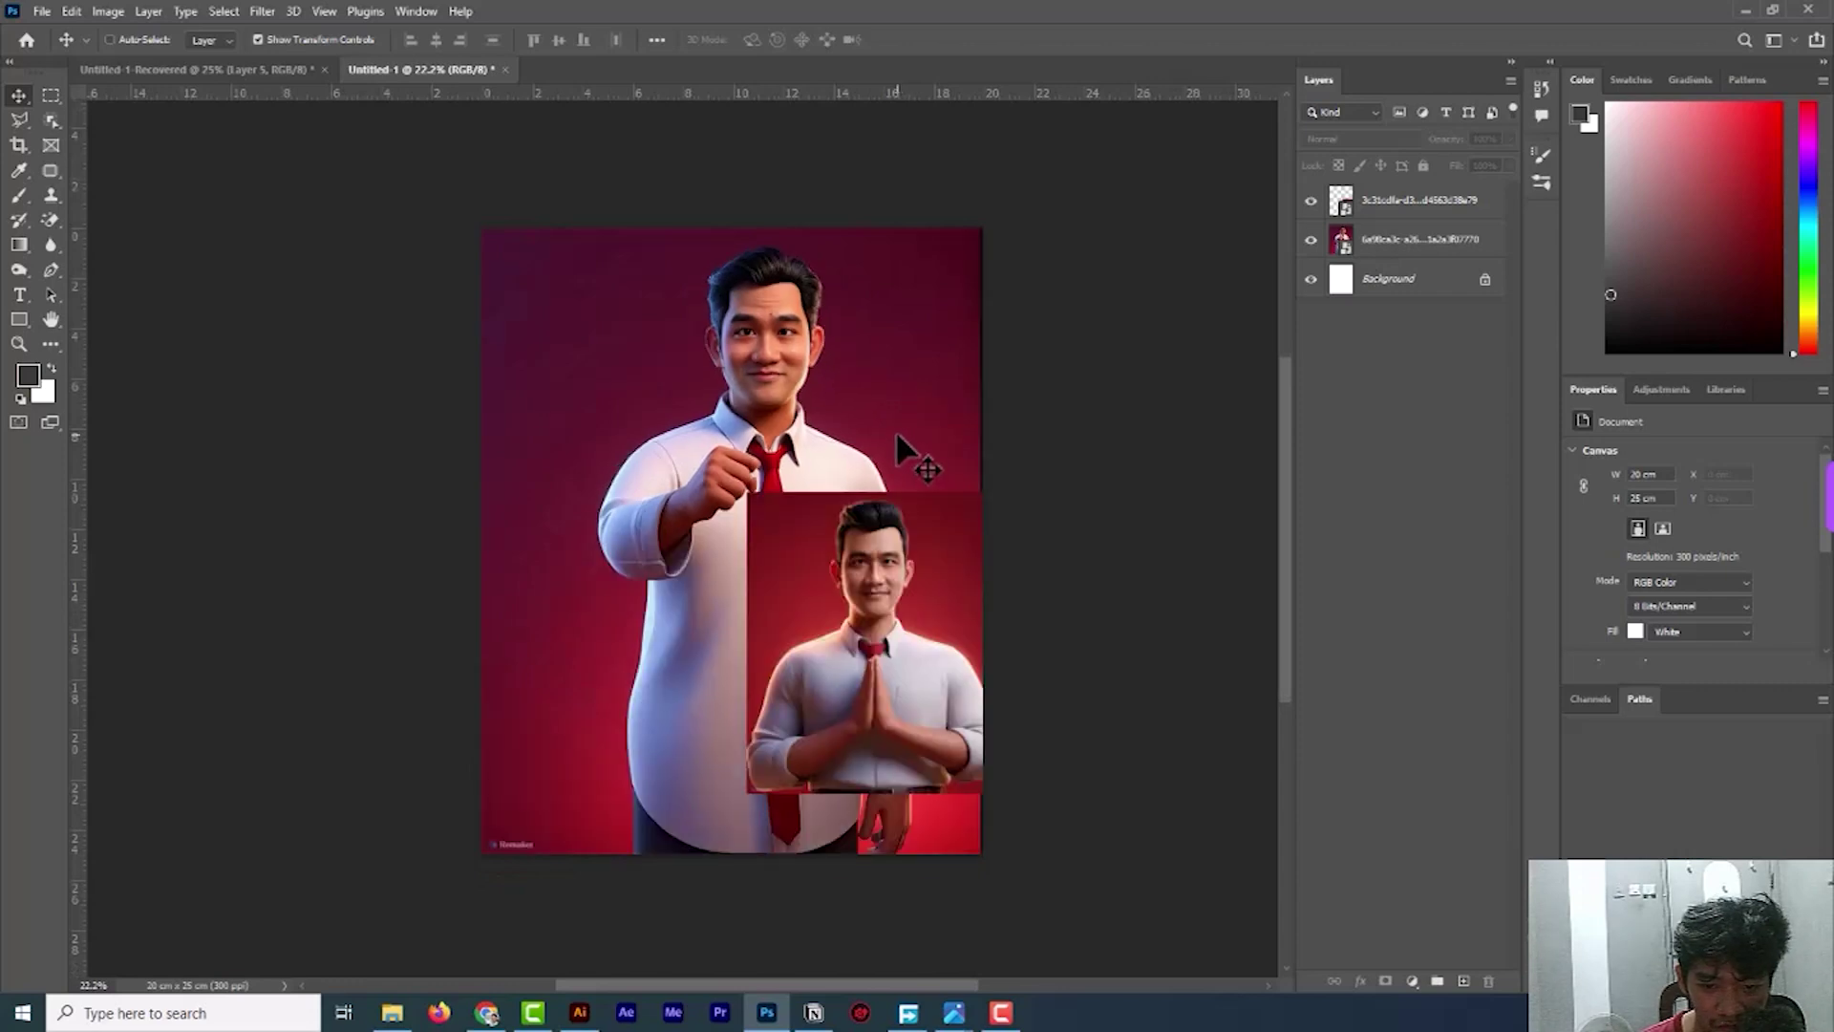
pyautogui.hotkey('ctrl', 'z')
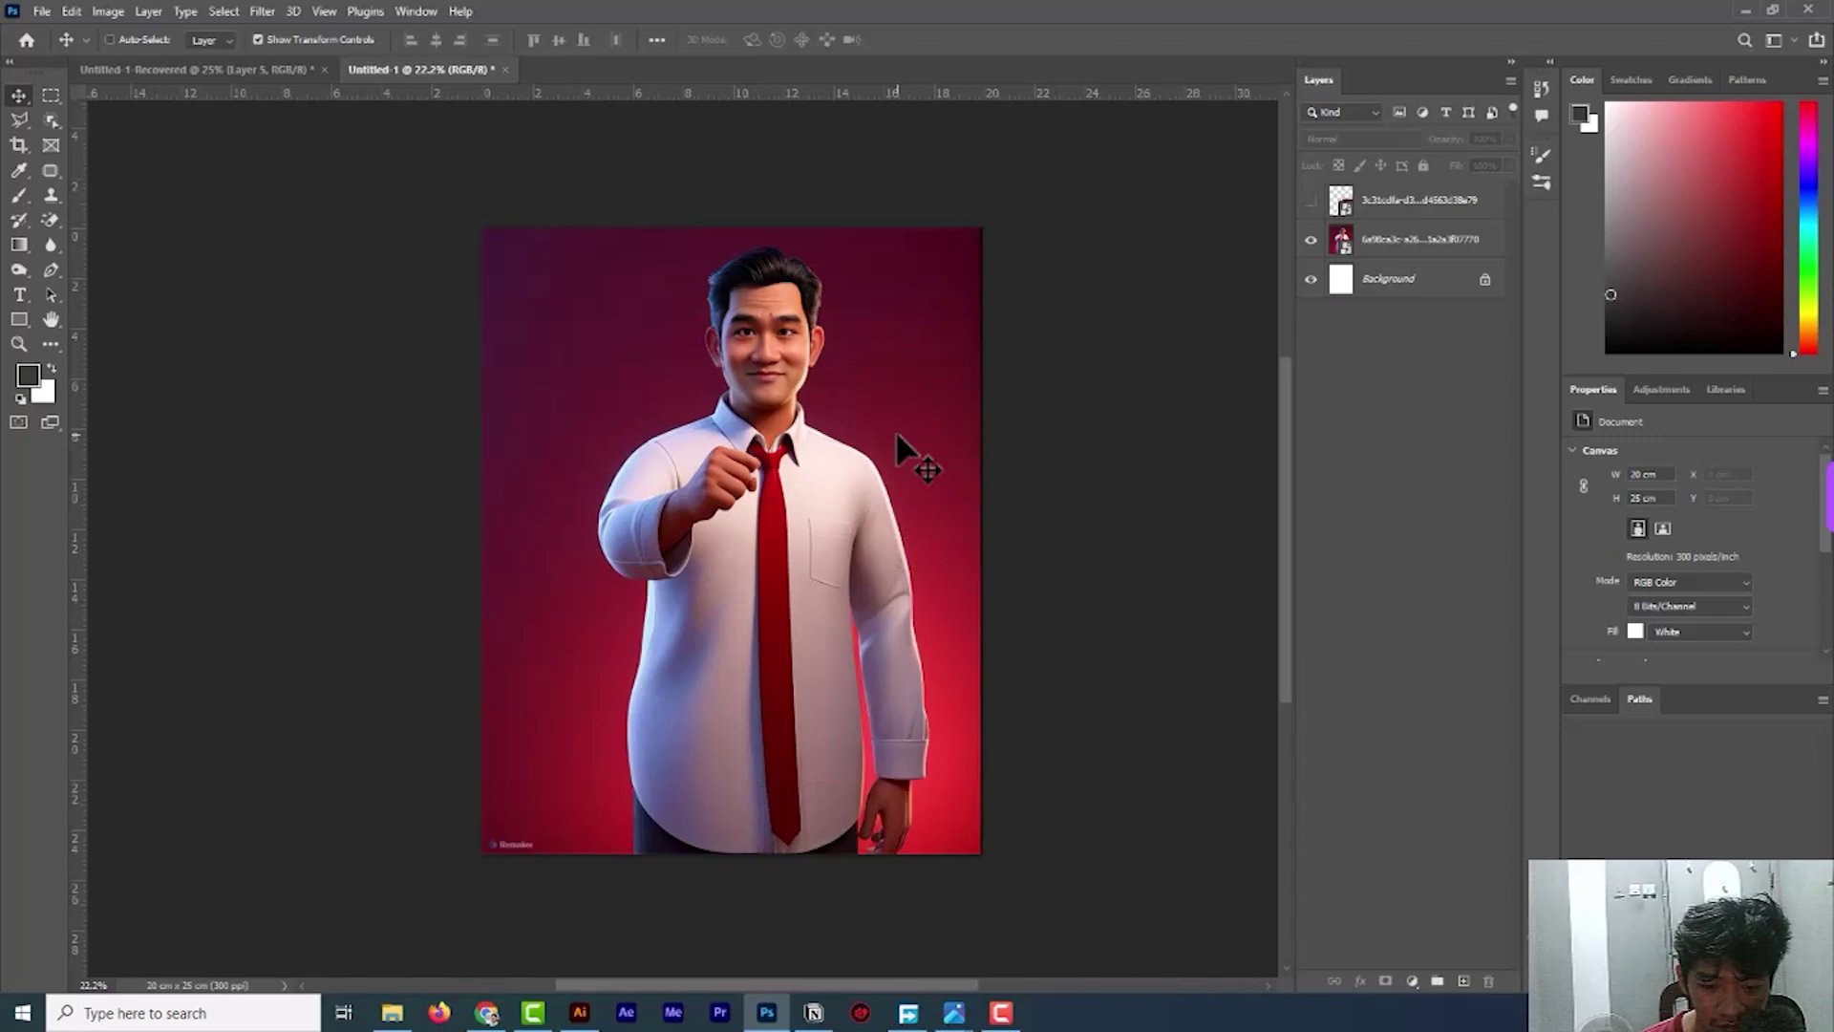
pyautogui.hotkey('ctrl', 'z')
pyautogui.press('ctrl')
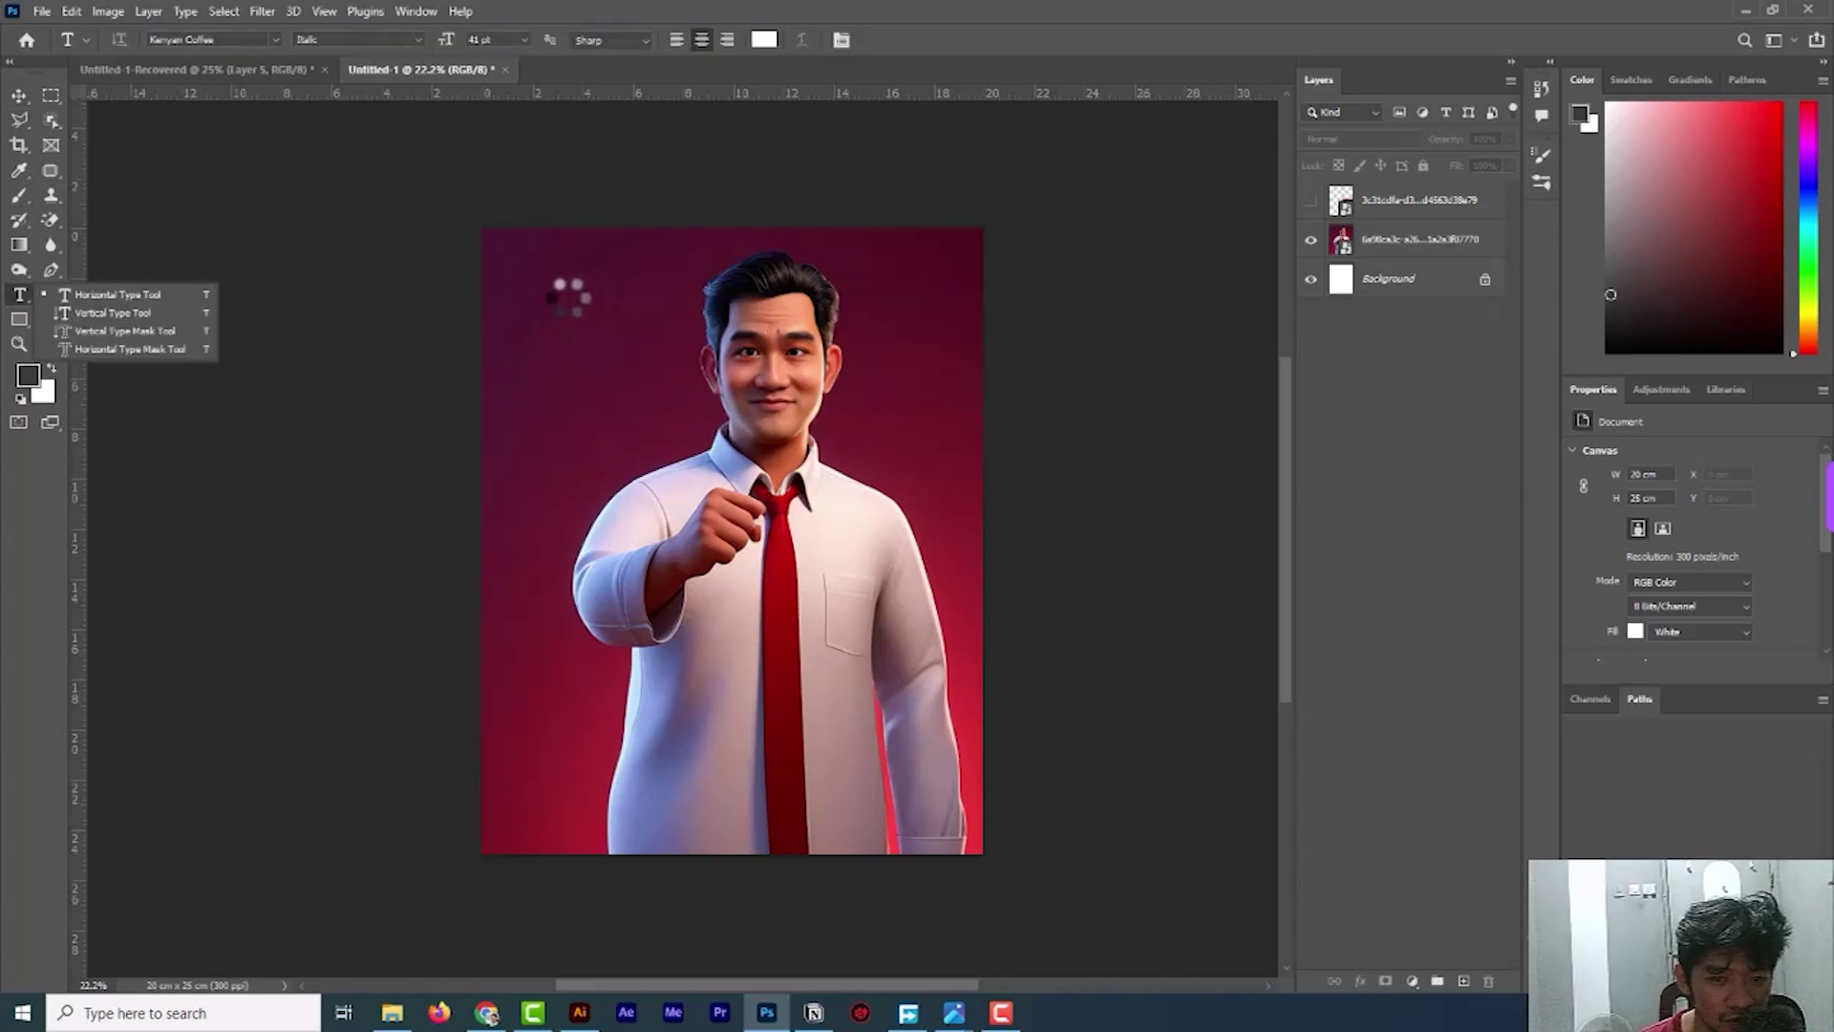
# Type BOLONE in white italic at the poster's upper left and enlarge it.
pyautogui.click(573, 311)
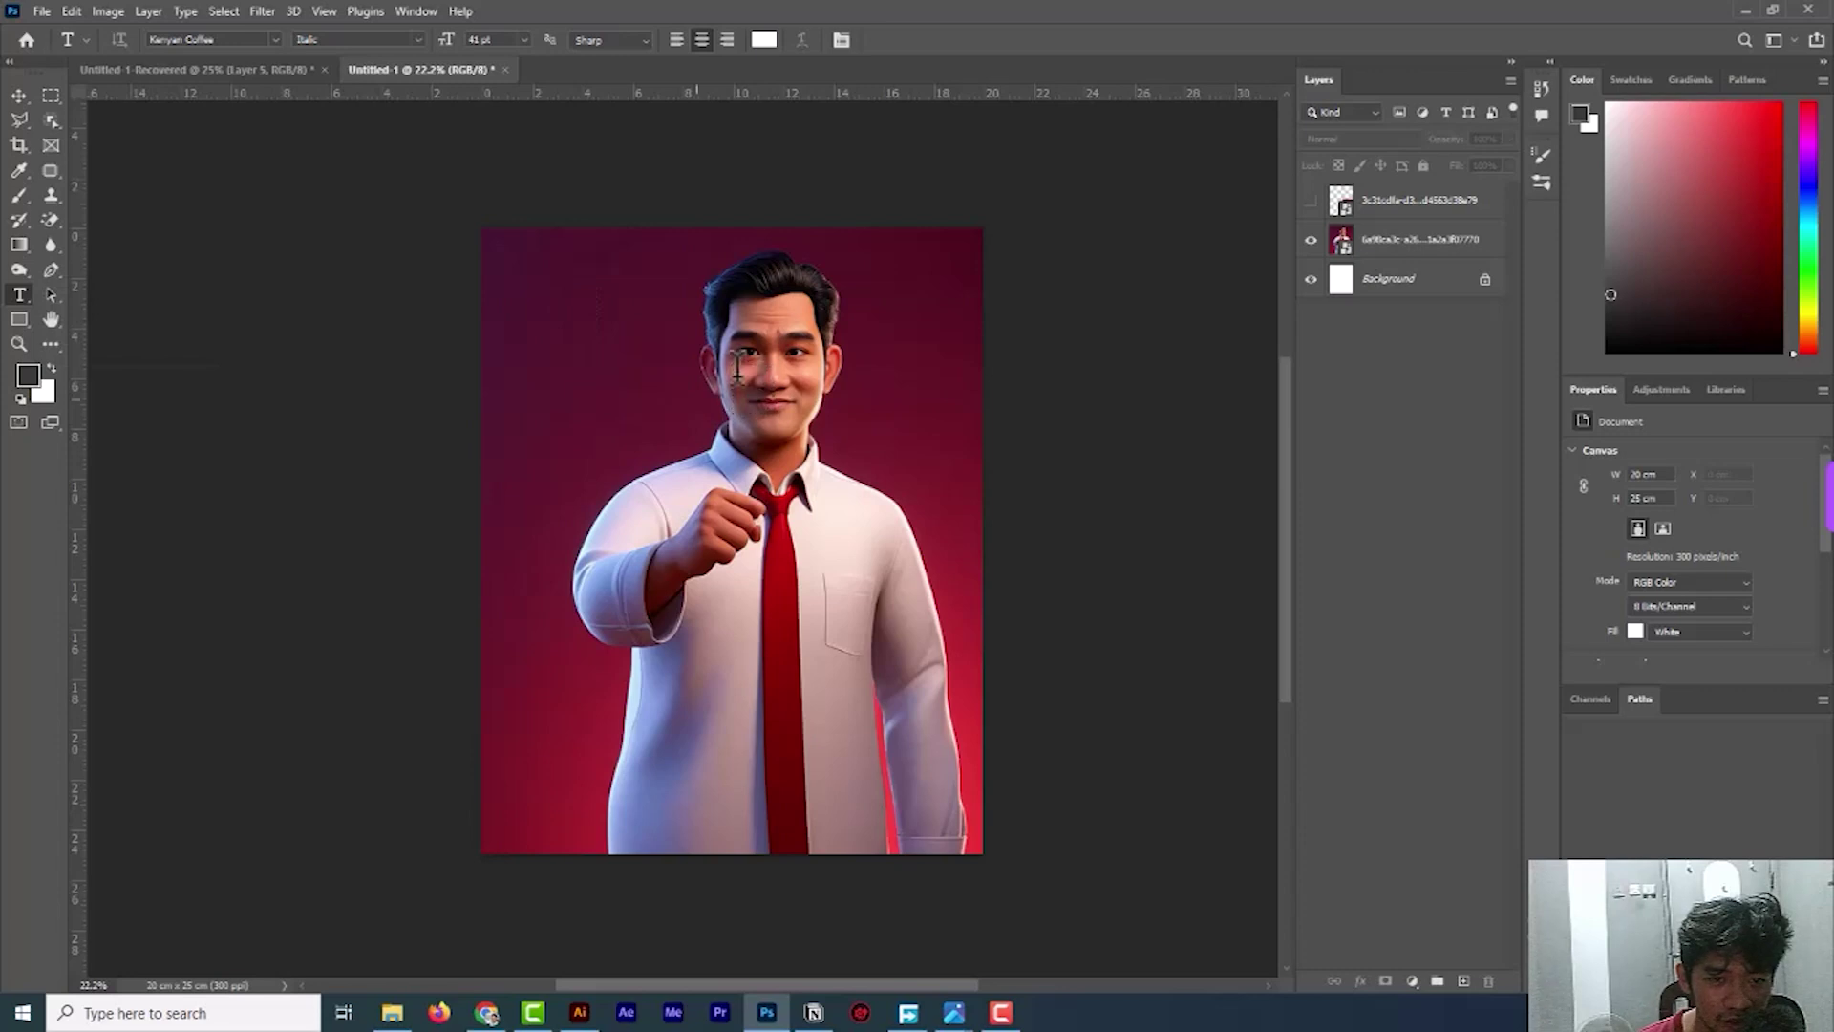
pyautogui.click(573, 321)
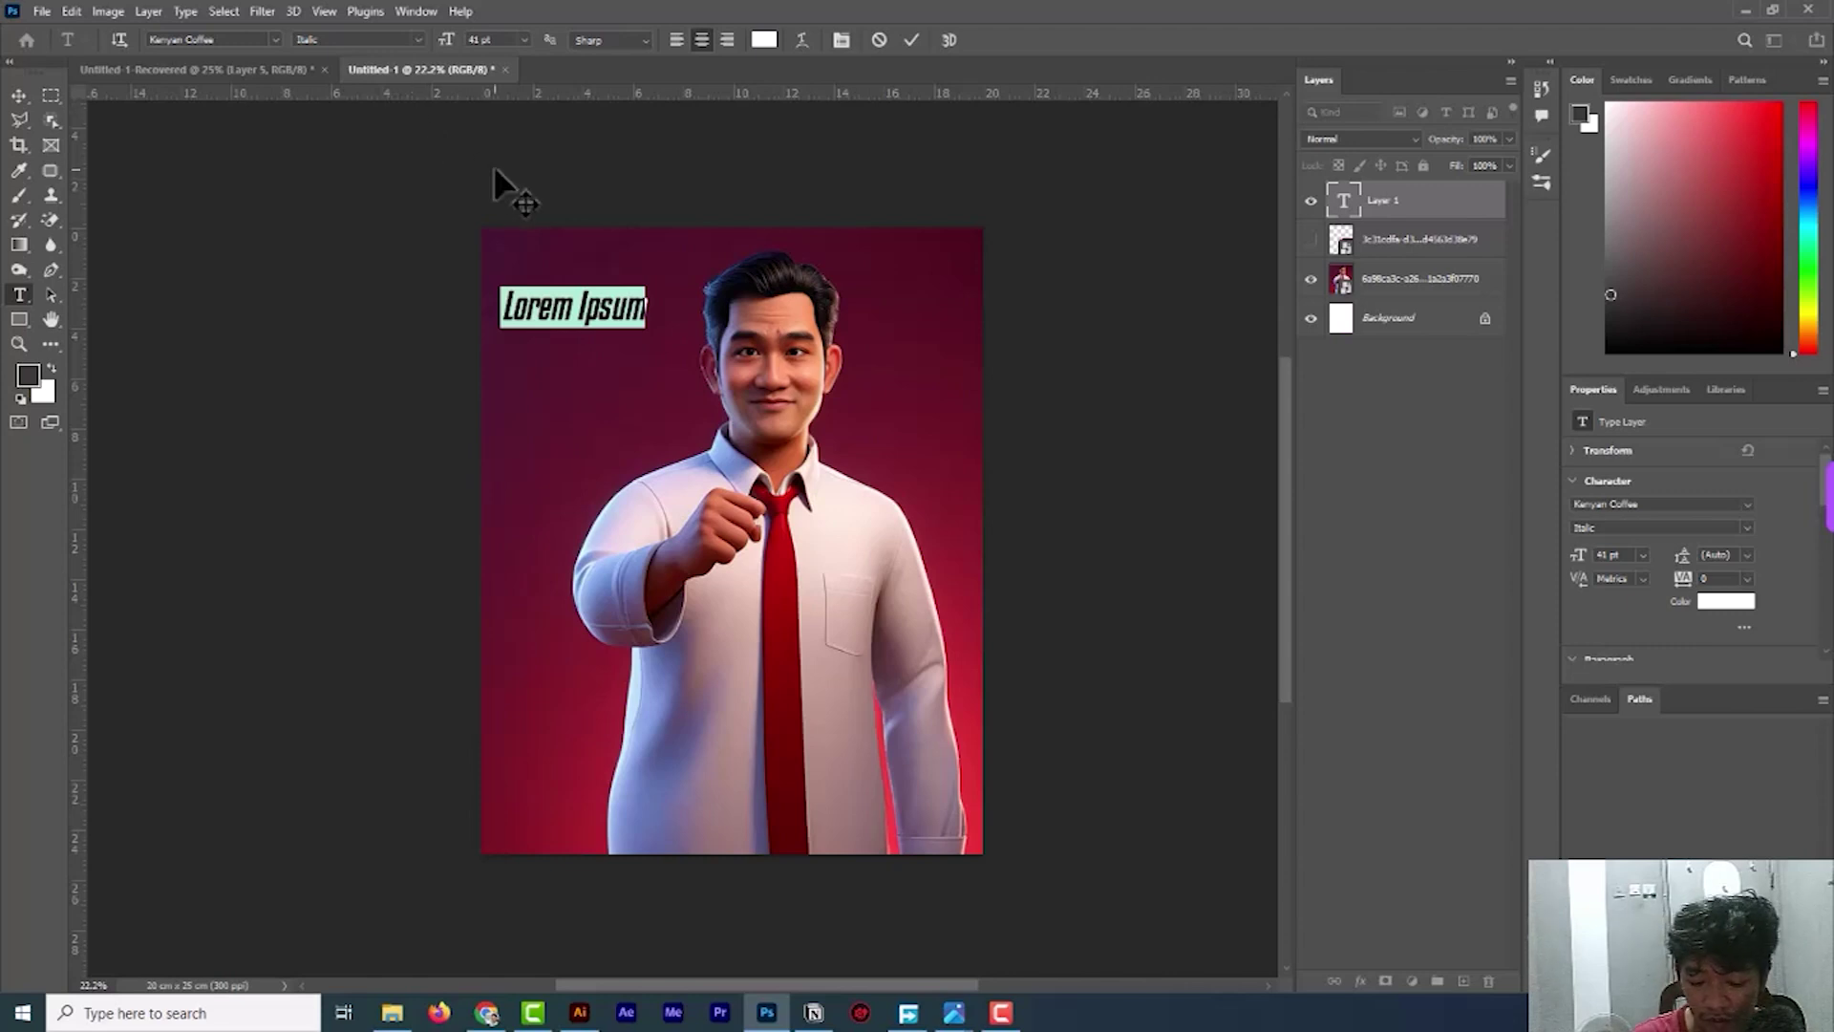
pyautogui.write('BOLONE')
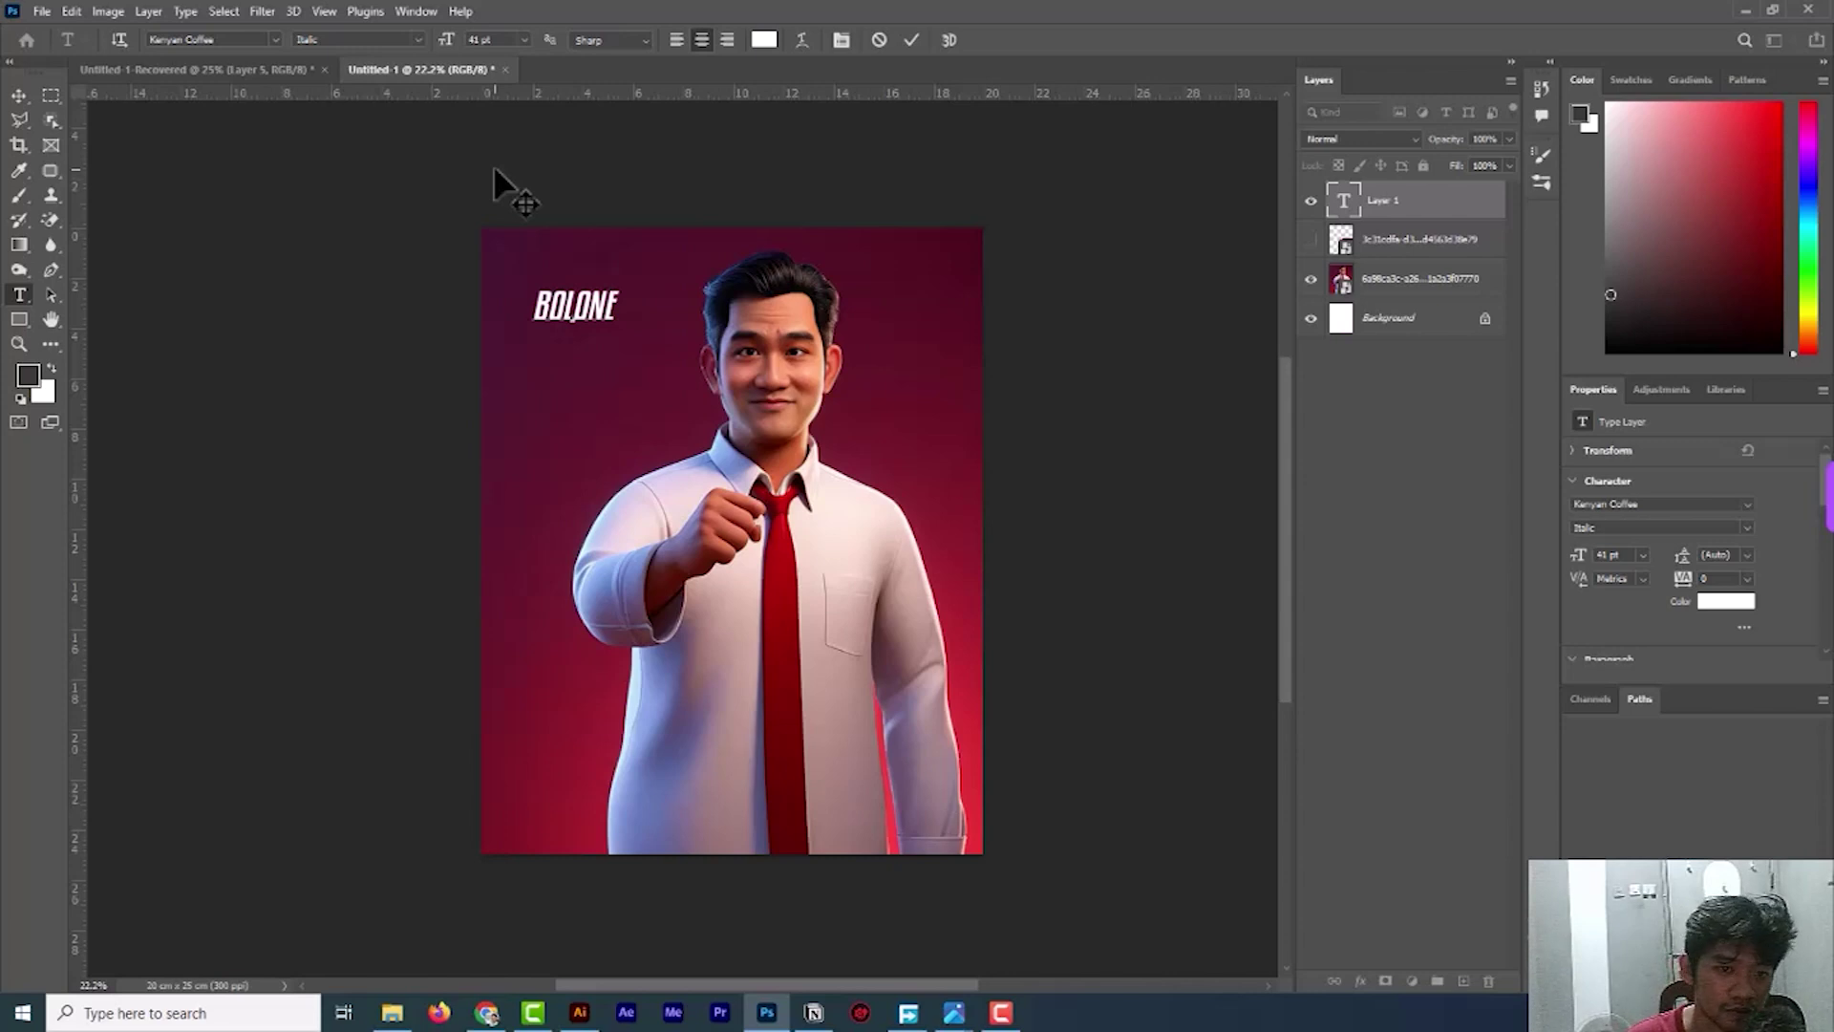
pyautogui.click(19, 93)
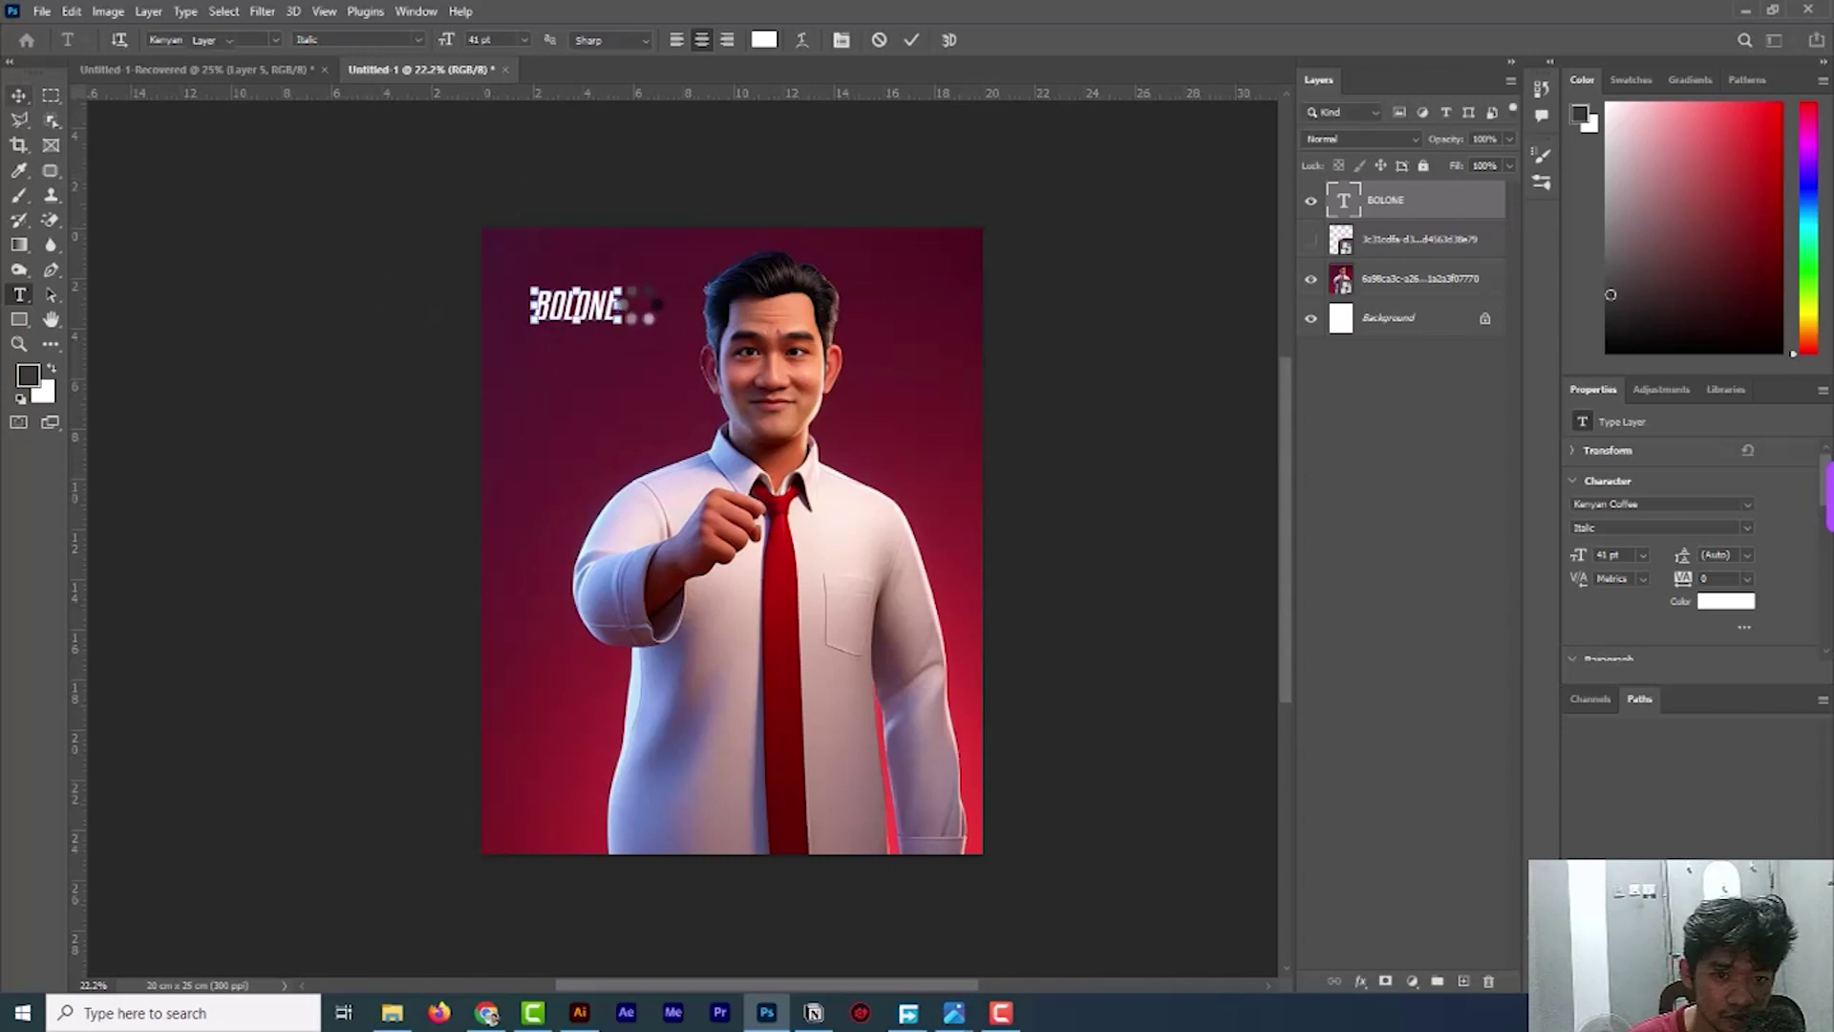
pyautogui.moveTo(638, 279); pyautogui.dragTo(689, 254)
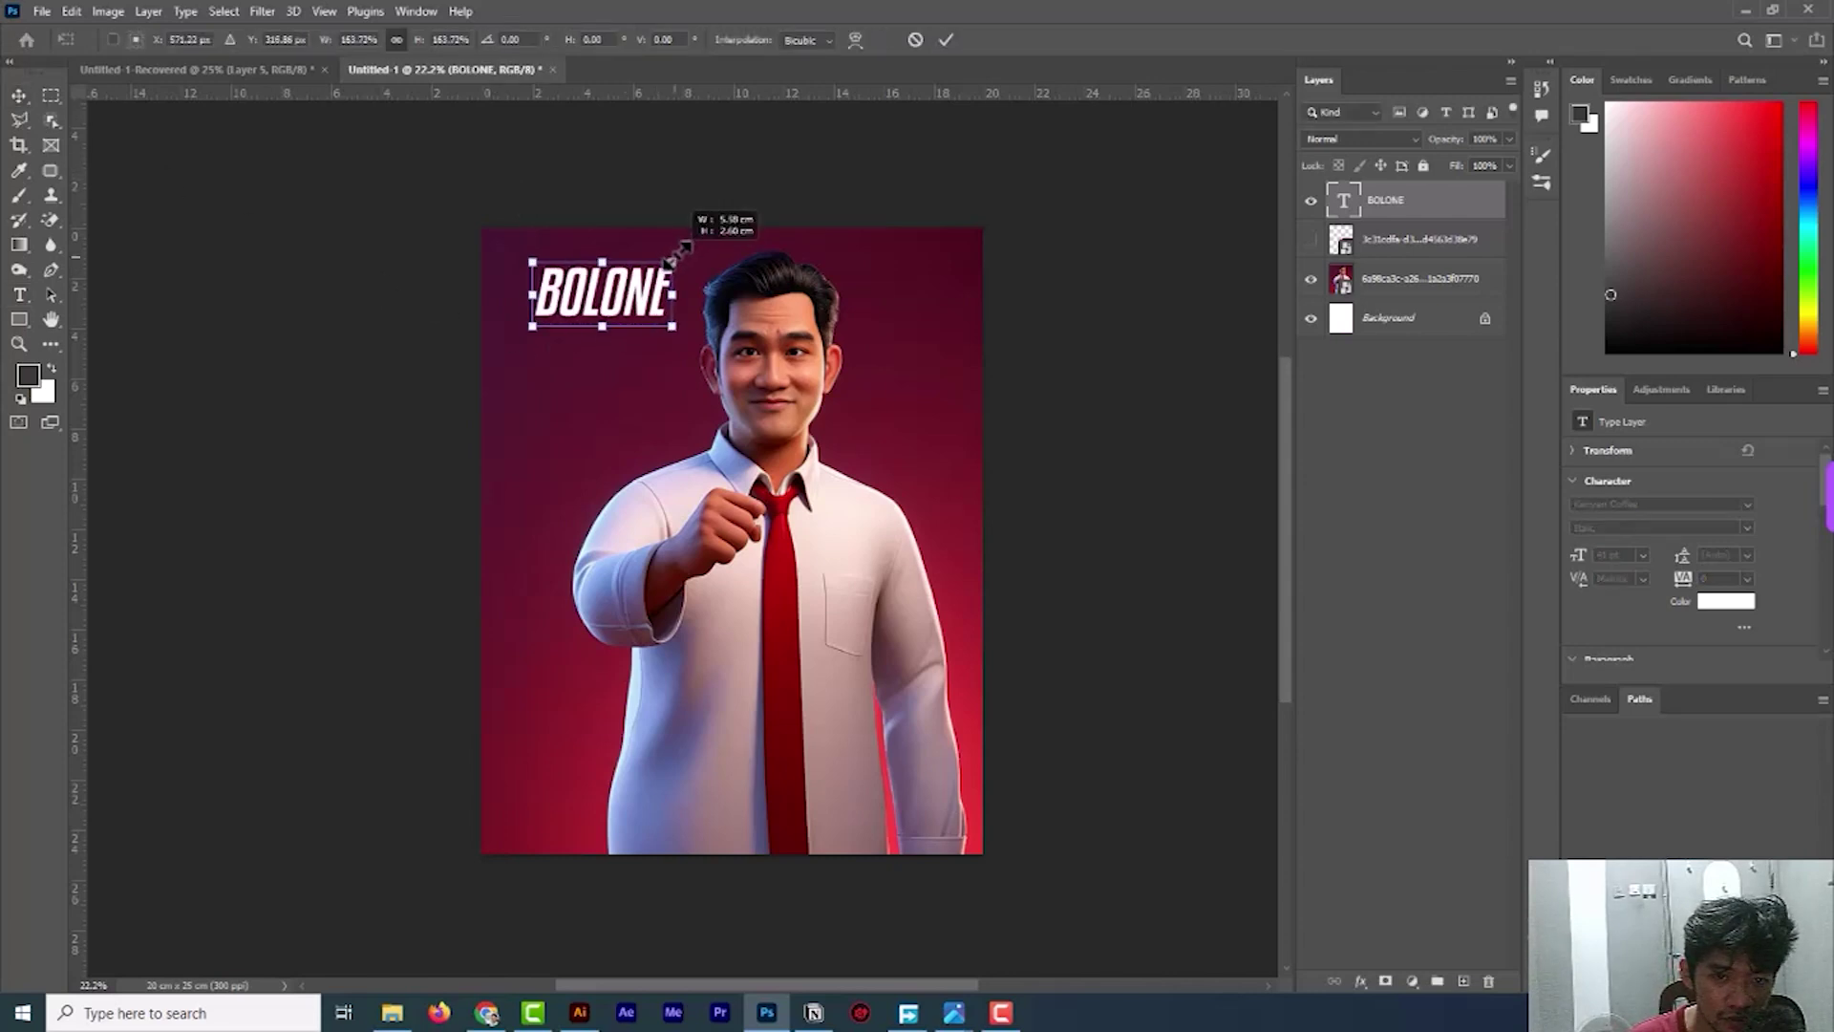
pyautogui.click(946, 40)
pyautogui.keyDown('alt'); pyautogui.scroll(3, 736, 234); pyautogui.keyUp('alt')
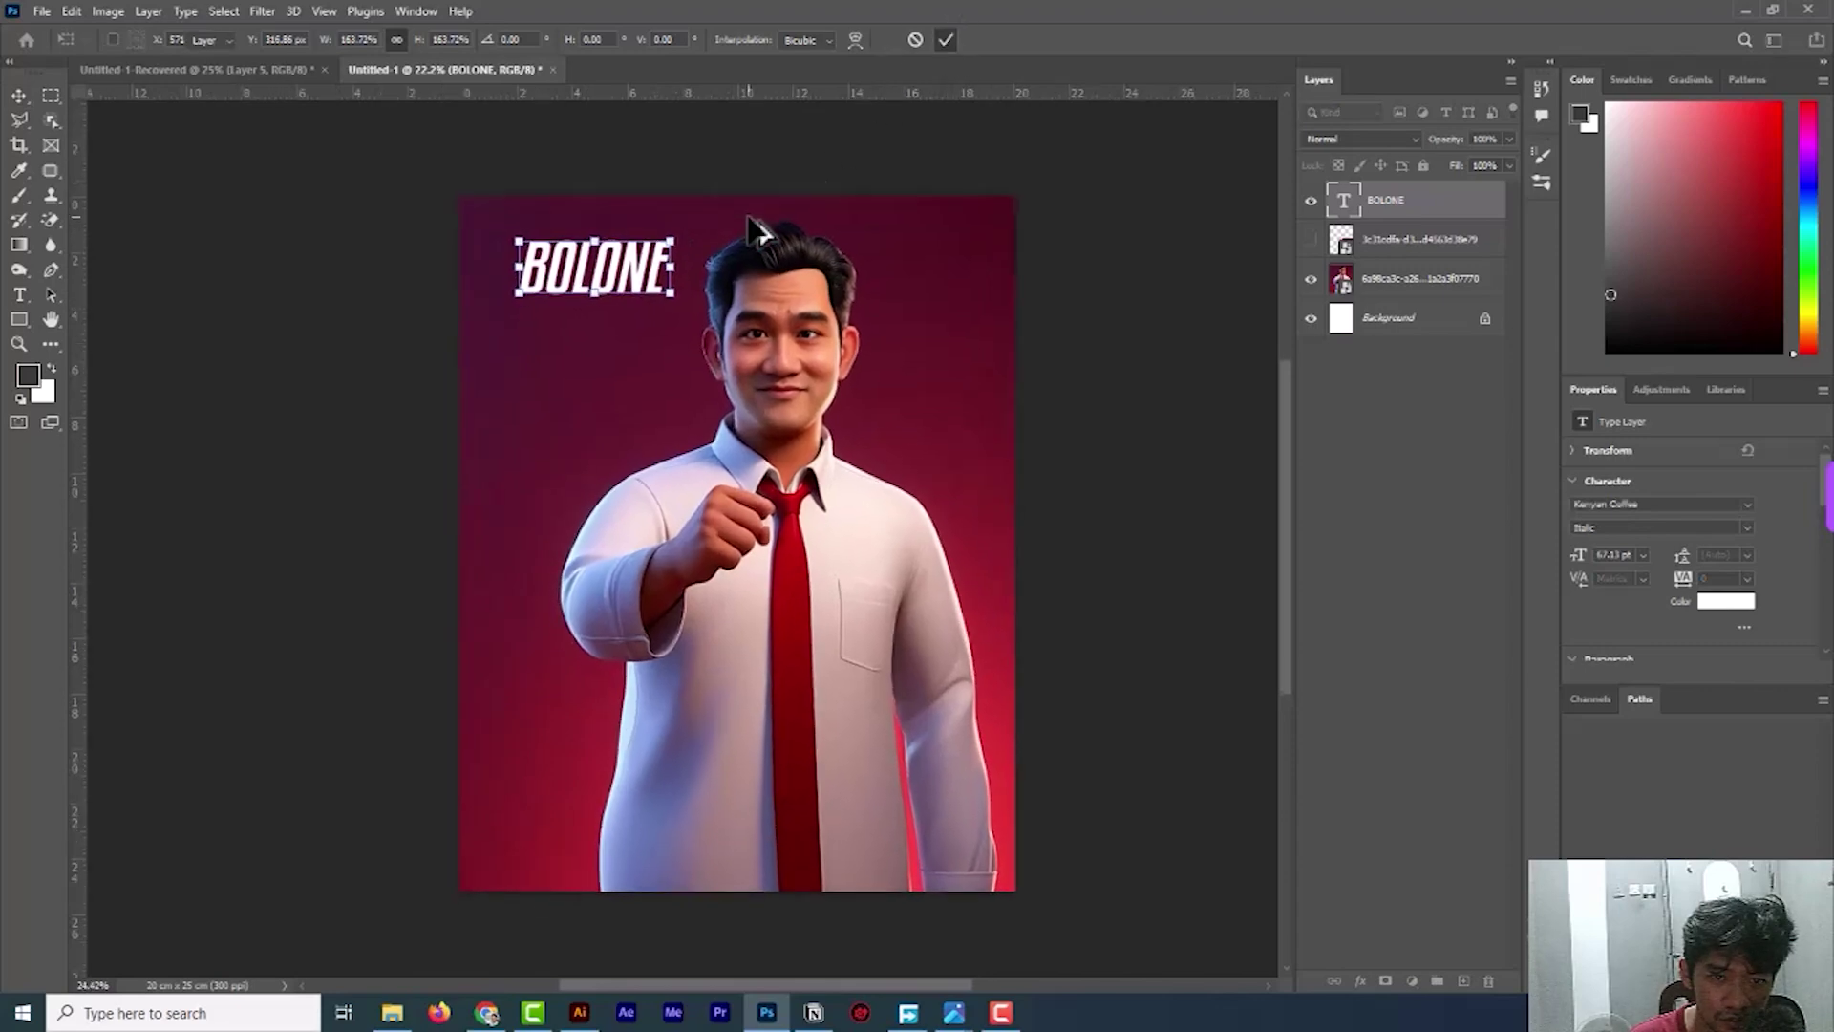
# Duplicate the title below, change the copy to MASE, nudge it into place and deselect.
pyautogui.keyDown('alt'); pyautogui.moveTo(619, 304); pyautogui.dragTo(635, 406); pyautogui.keyUp('alt')
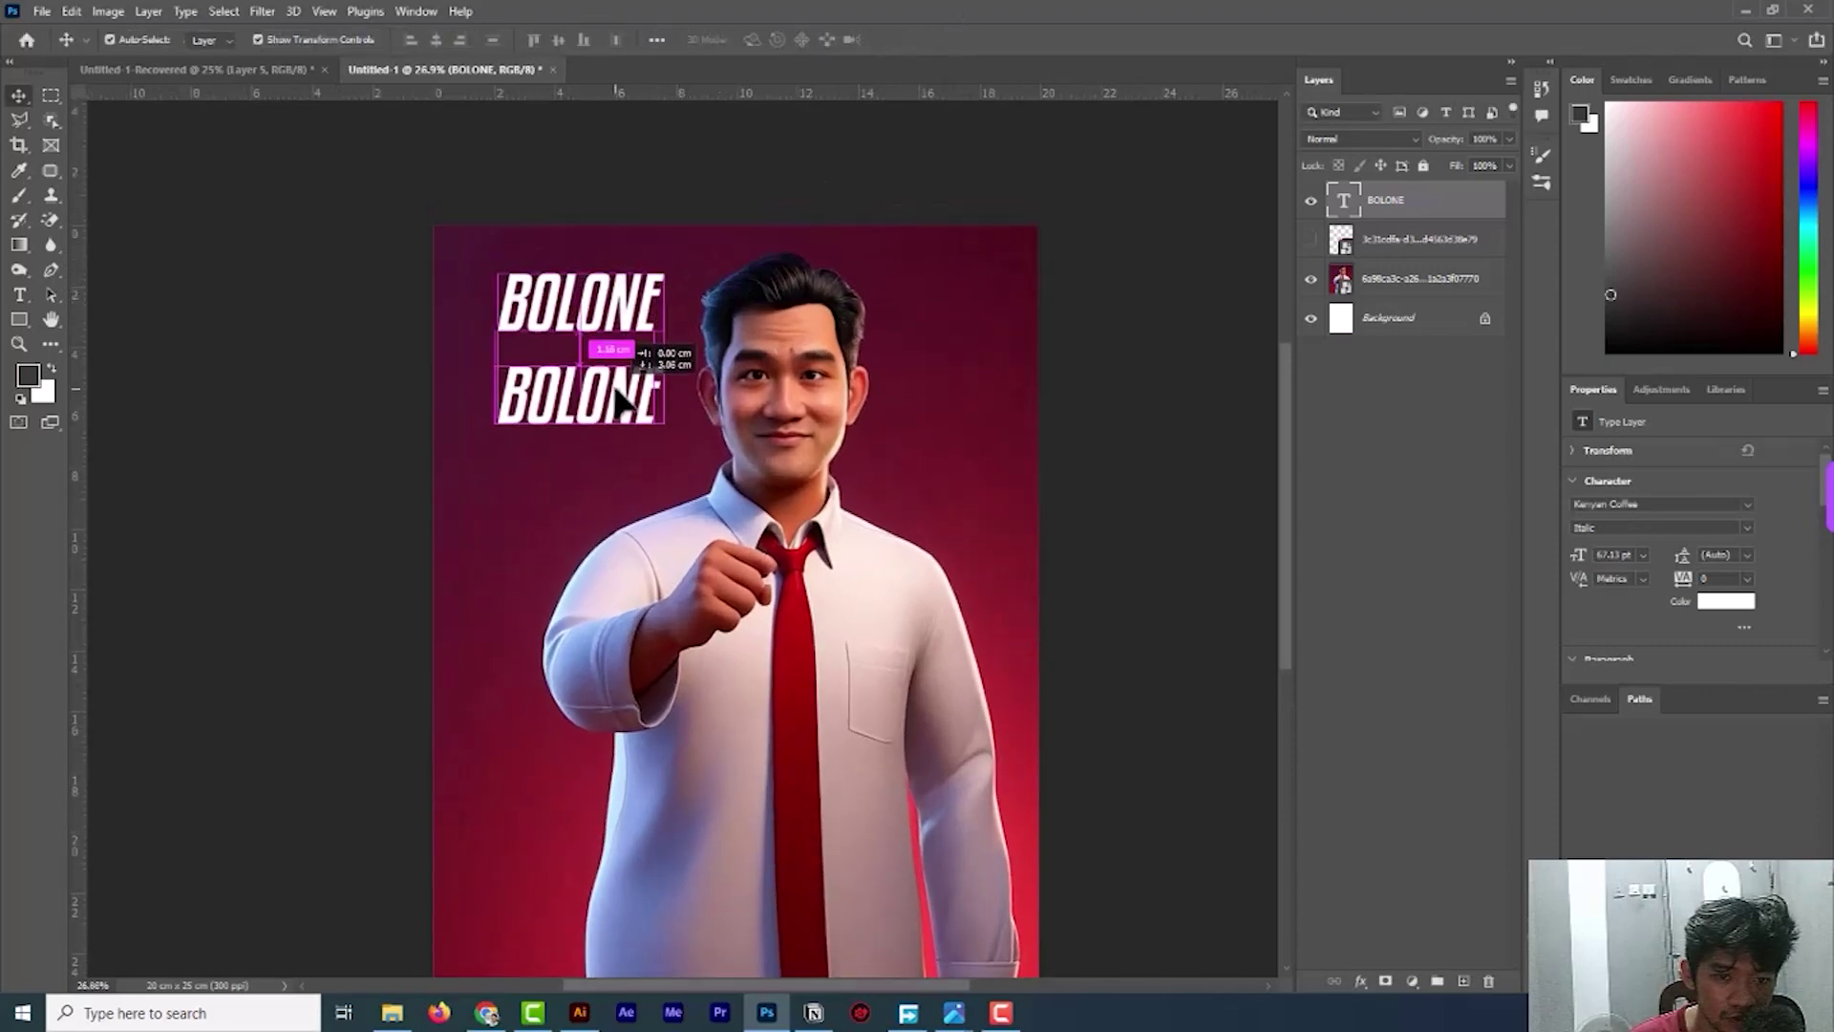
pyautogui.doubleClick(634, 409)
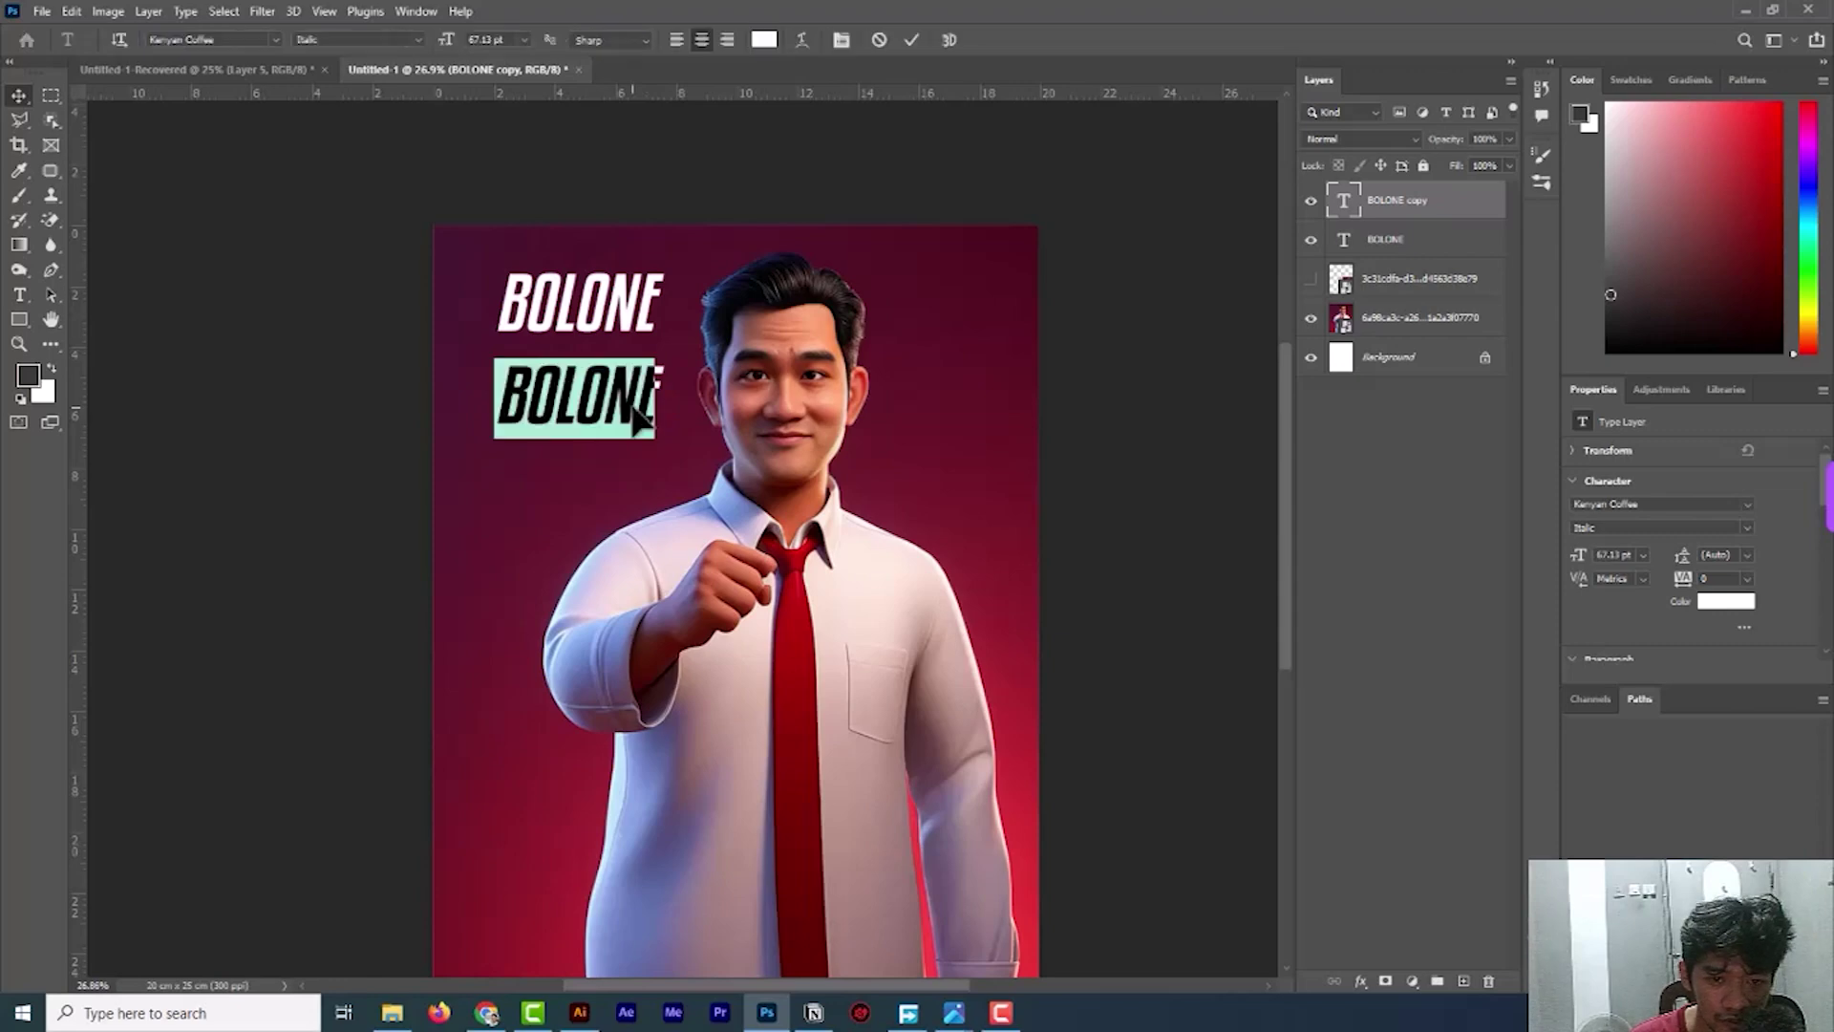
pyautogui.write('MASE')
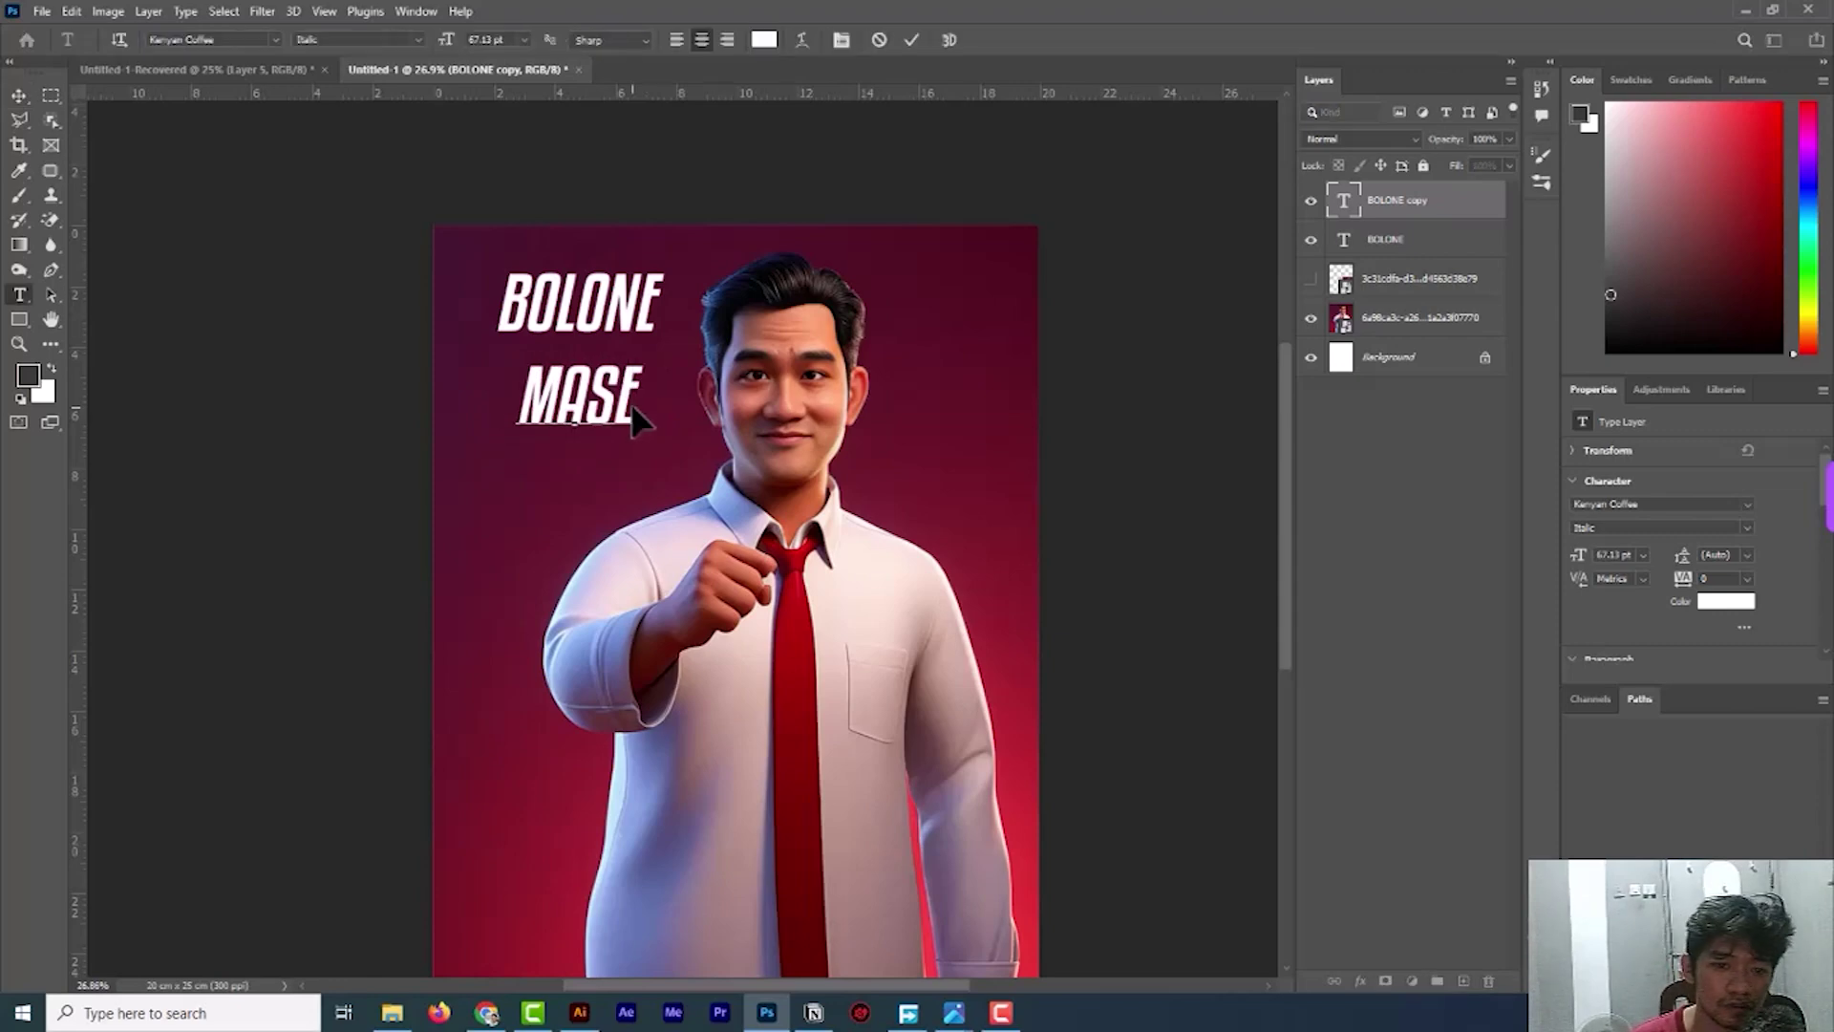
pyautogui.click(19, 96)
pyautogui.moveTo(599, 413); pyautogui.dragTo(613, 400)
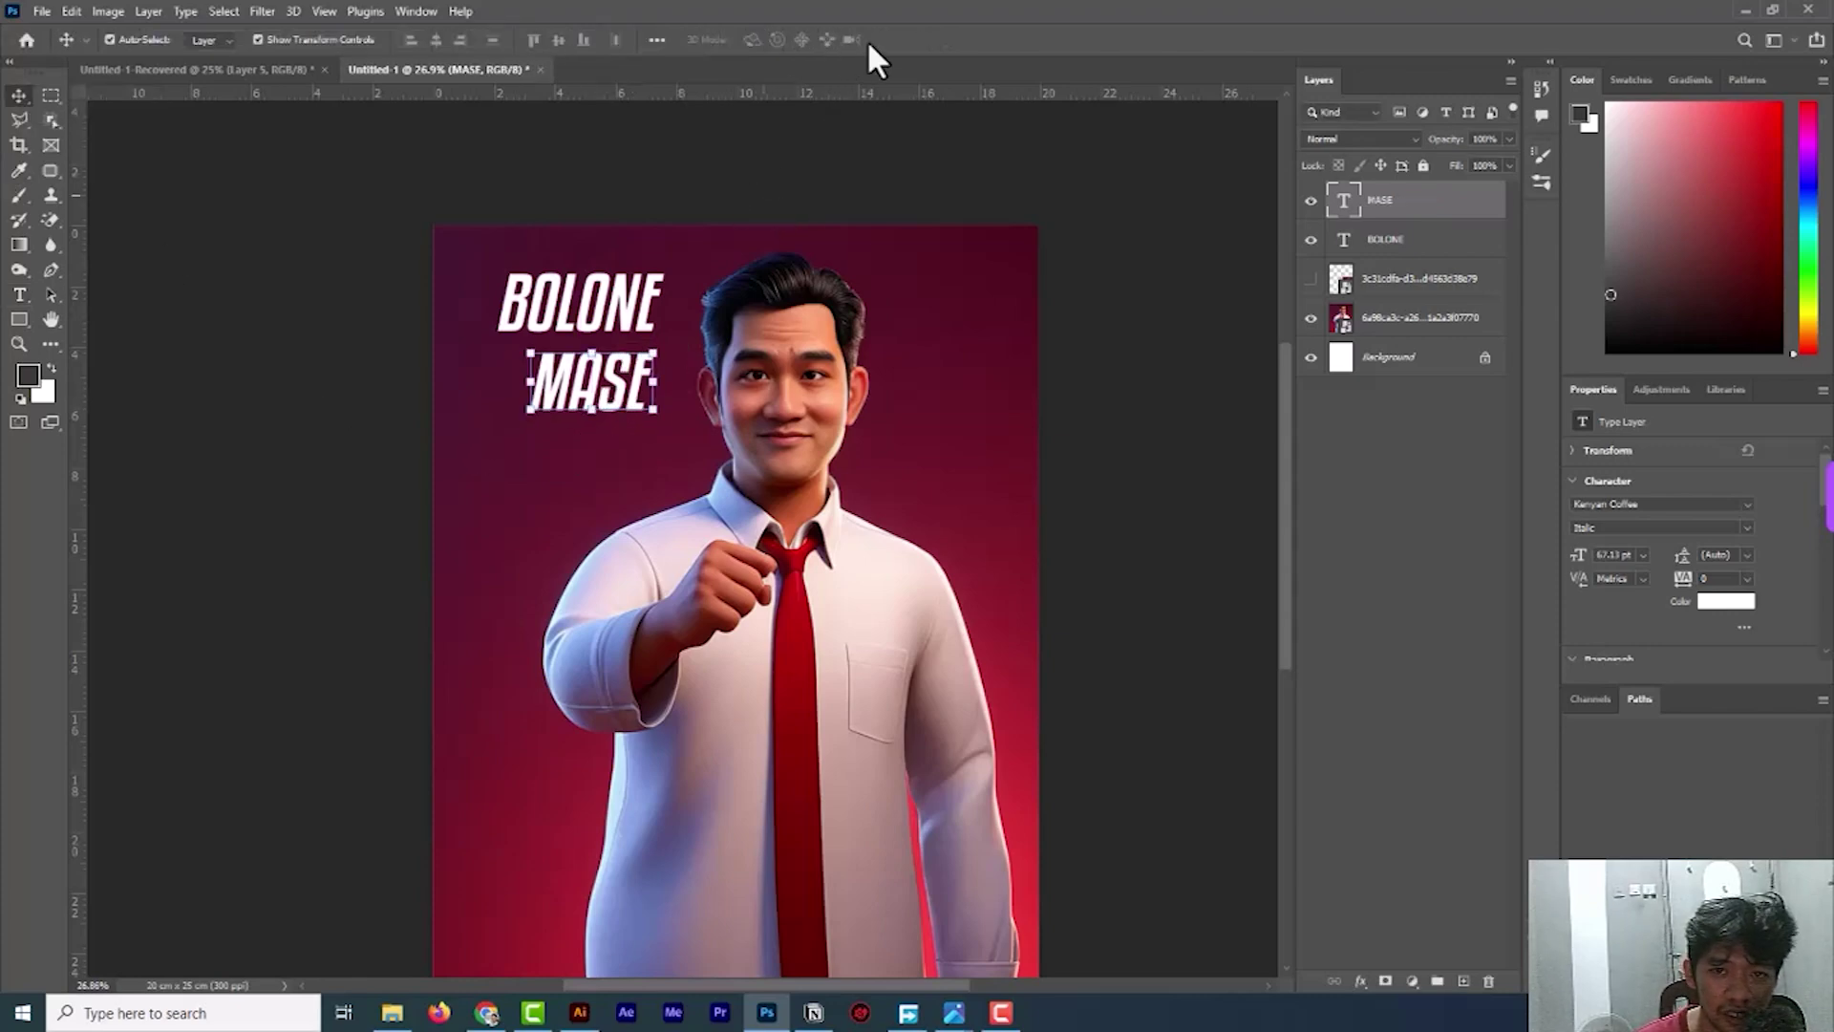
pyautogui.click(724, 185)
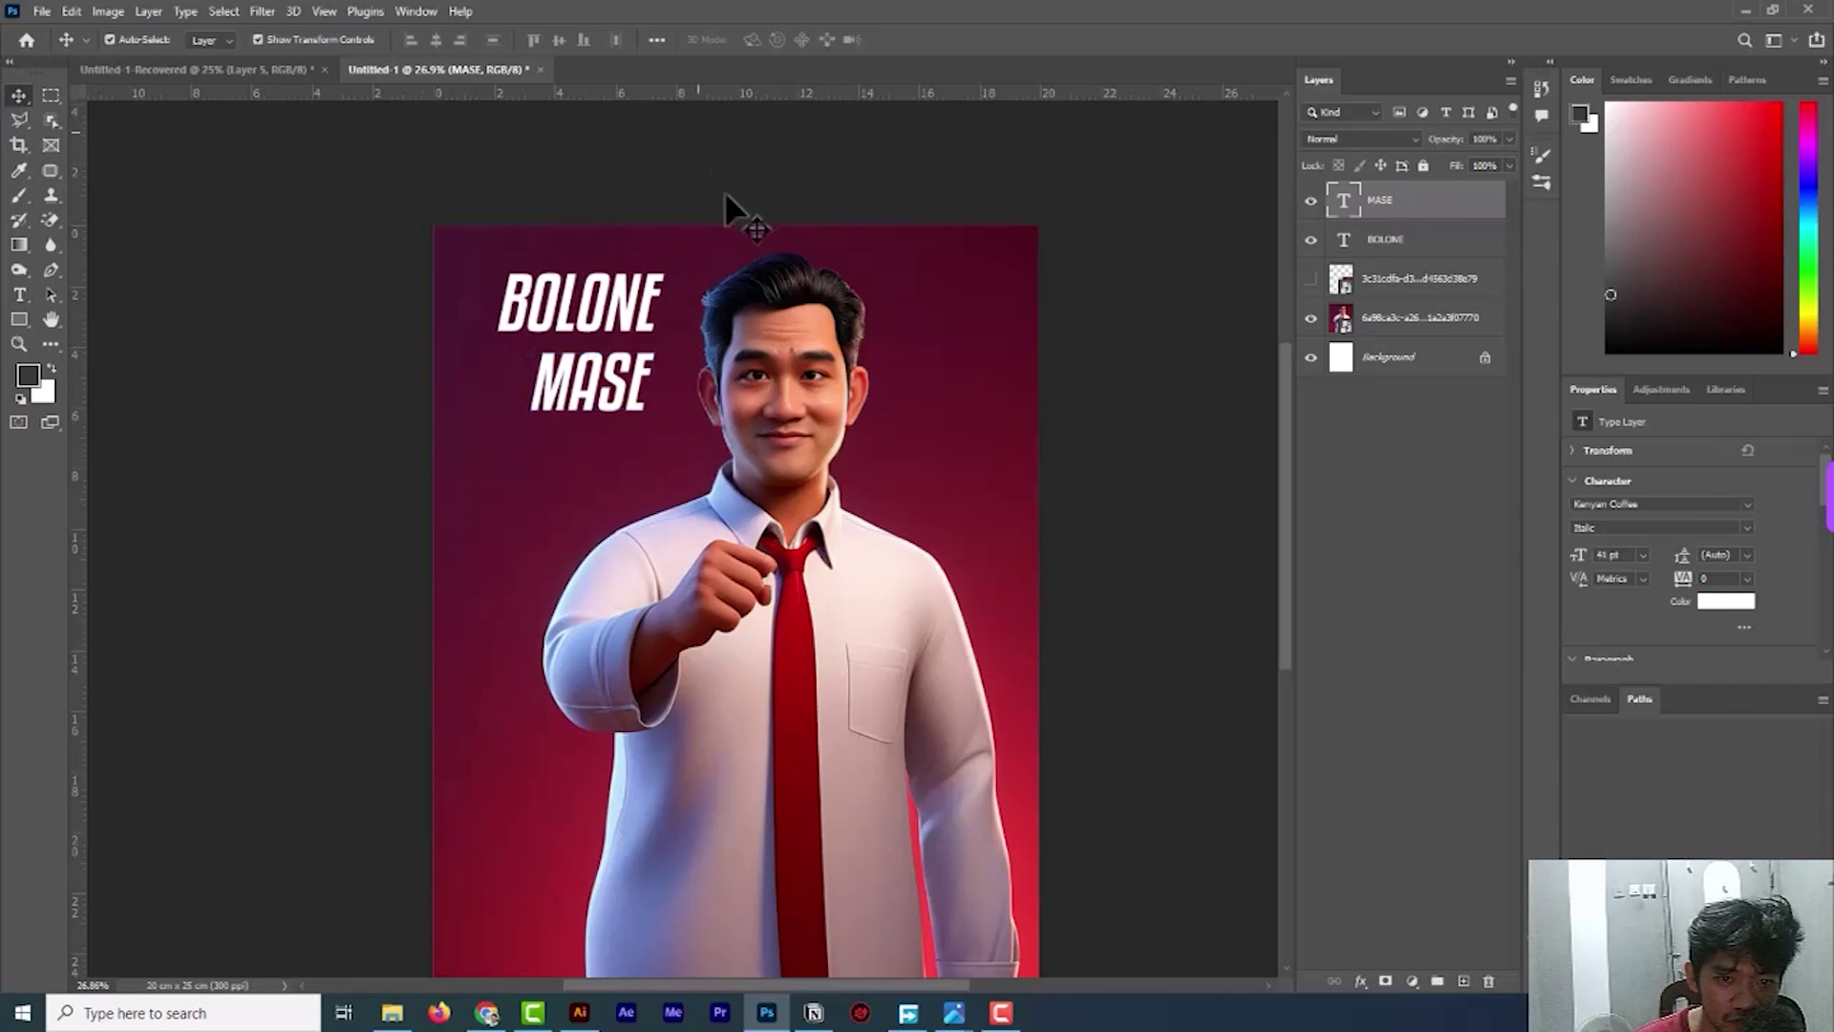
pyautogui.scroll(-3, 736, 210)
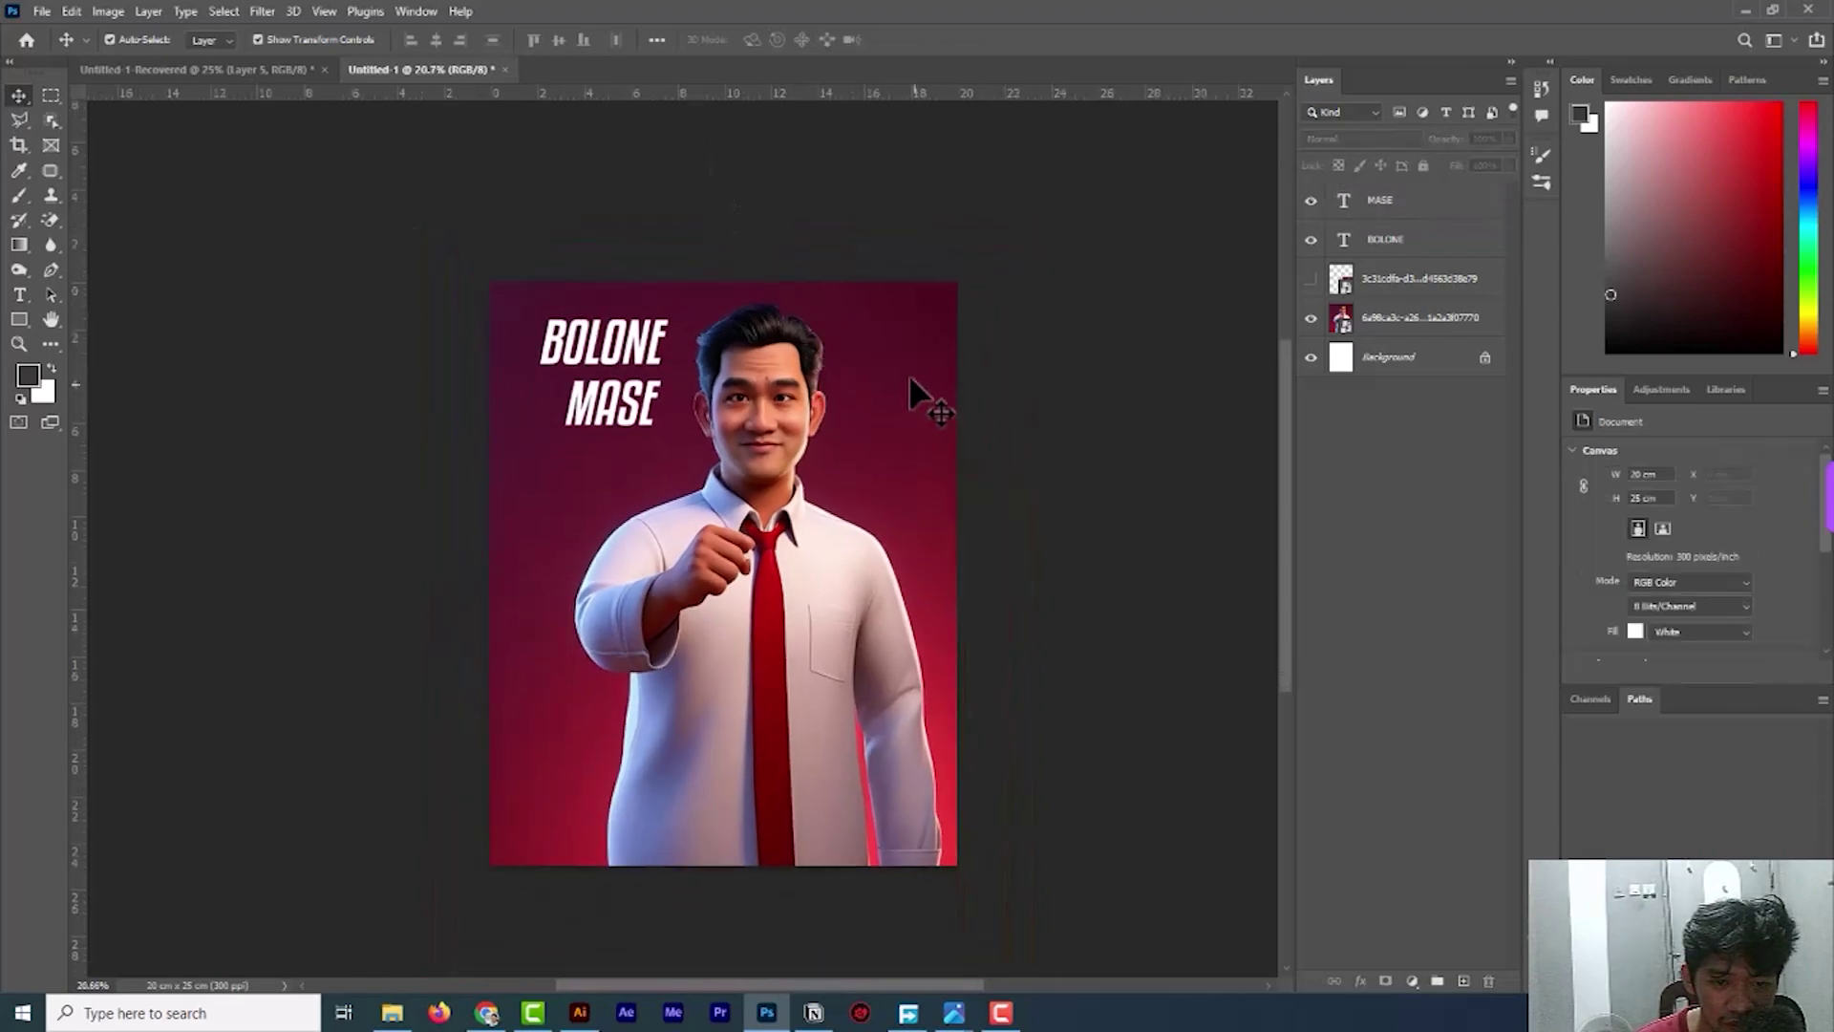
pyautogui.scroll(-1, 449, 392)
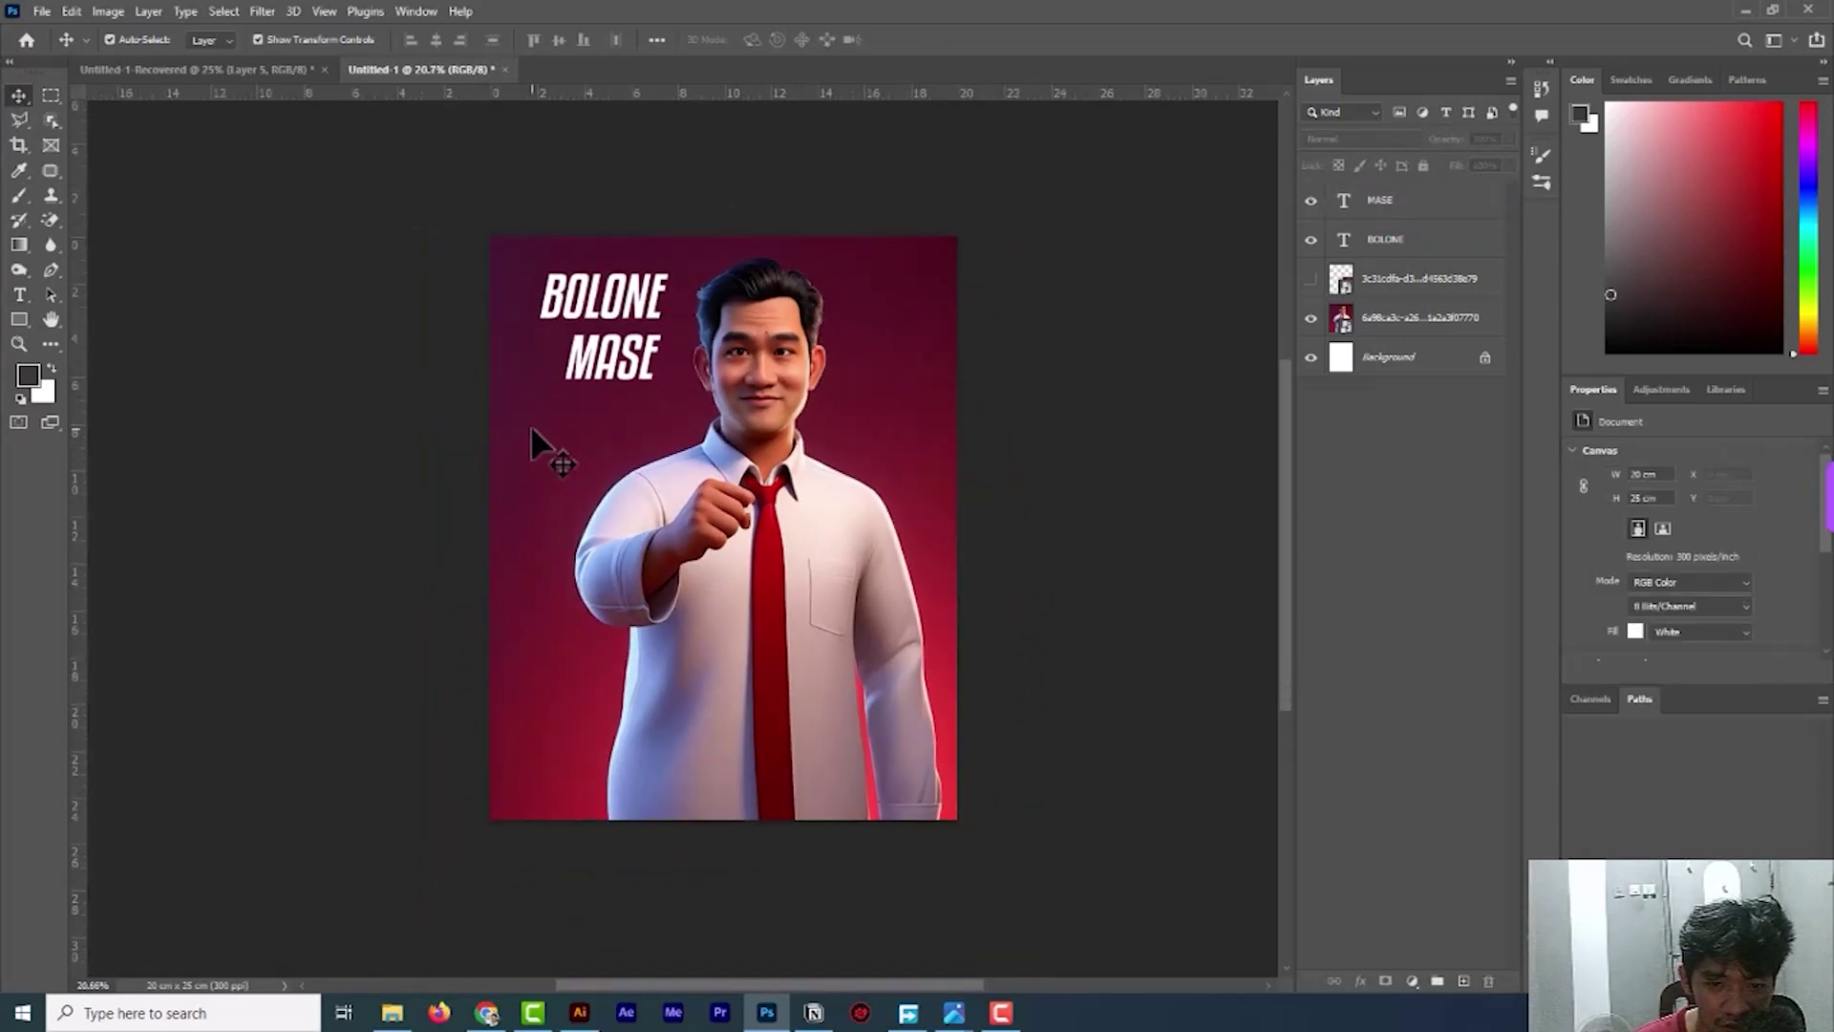
pyautogui.scroll(1, 532, 429)
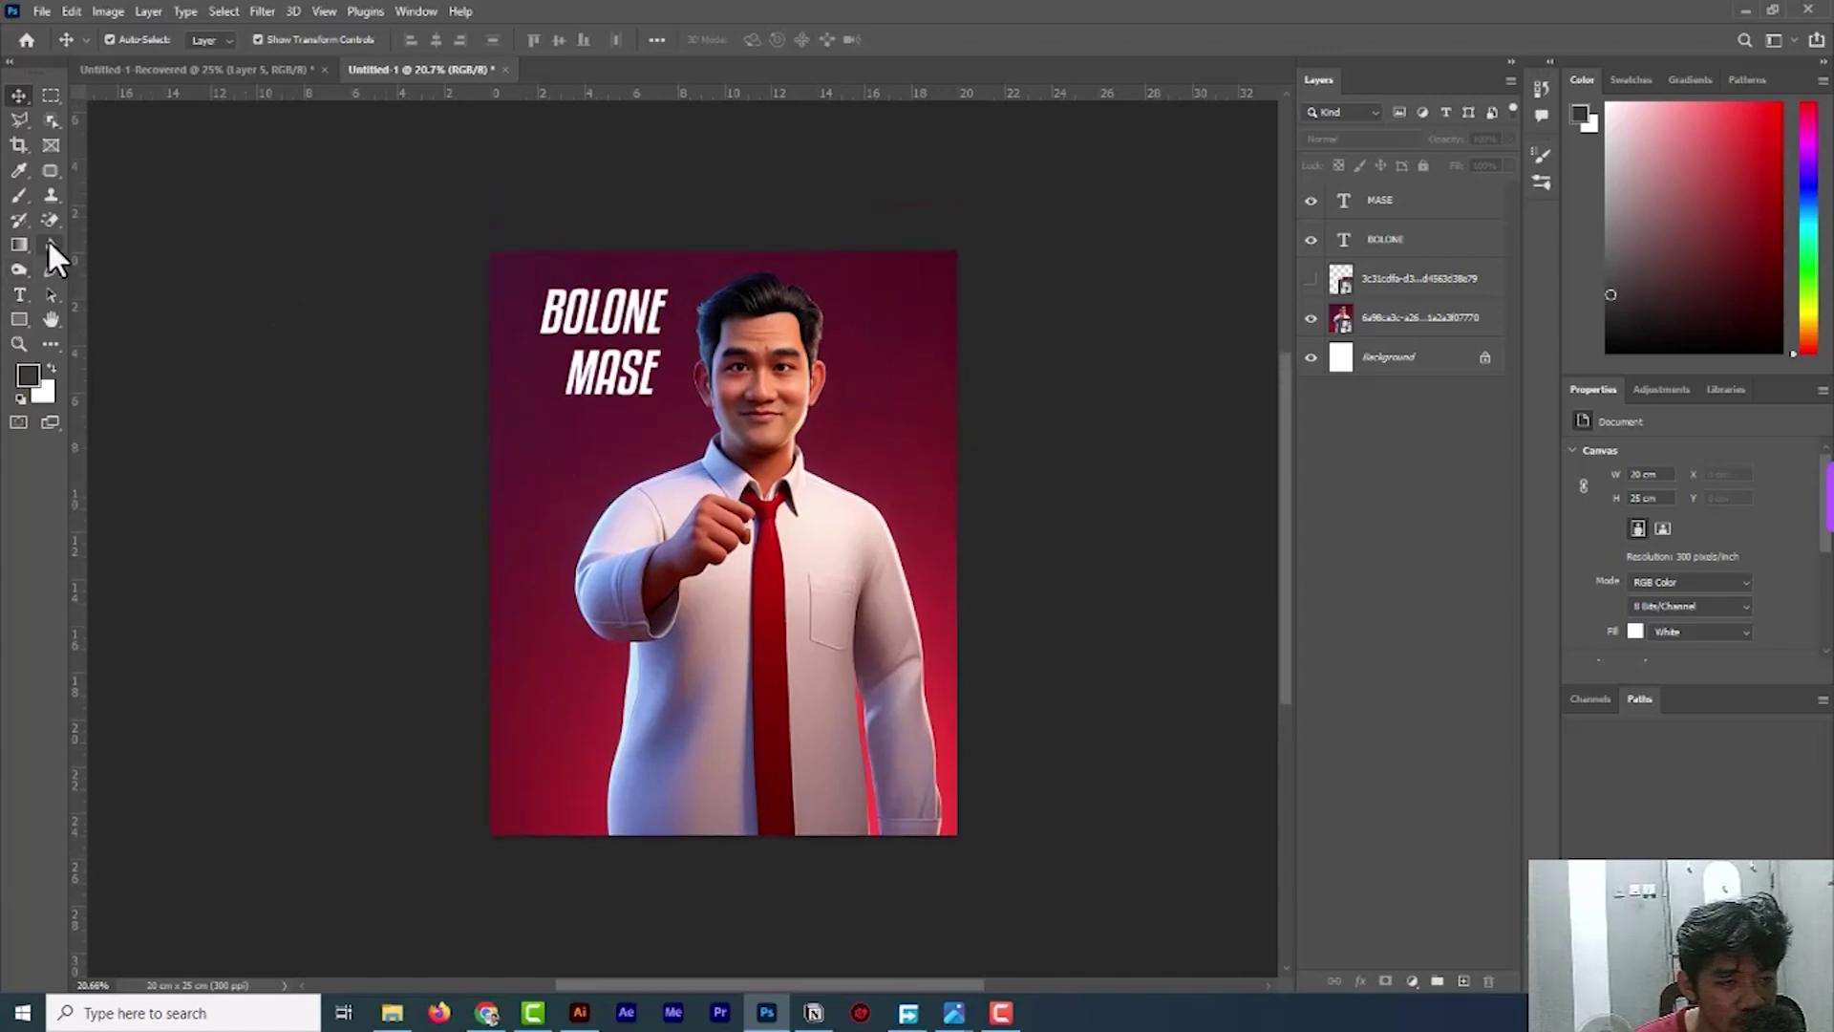
# Export the poster as a 2362 × 2953 px Great-quality JPG named AAD in Downloads.
pyautogui.click(42, 11)
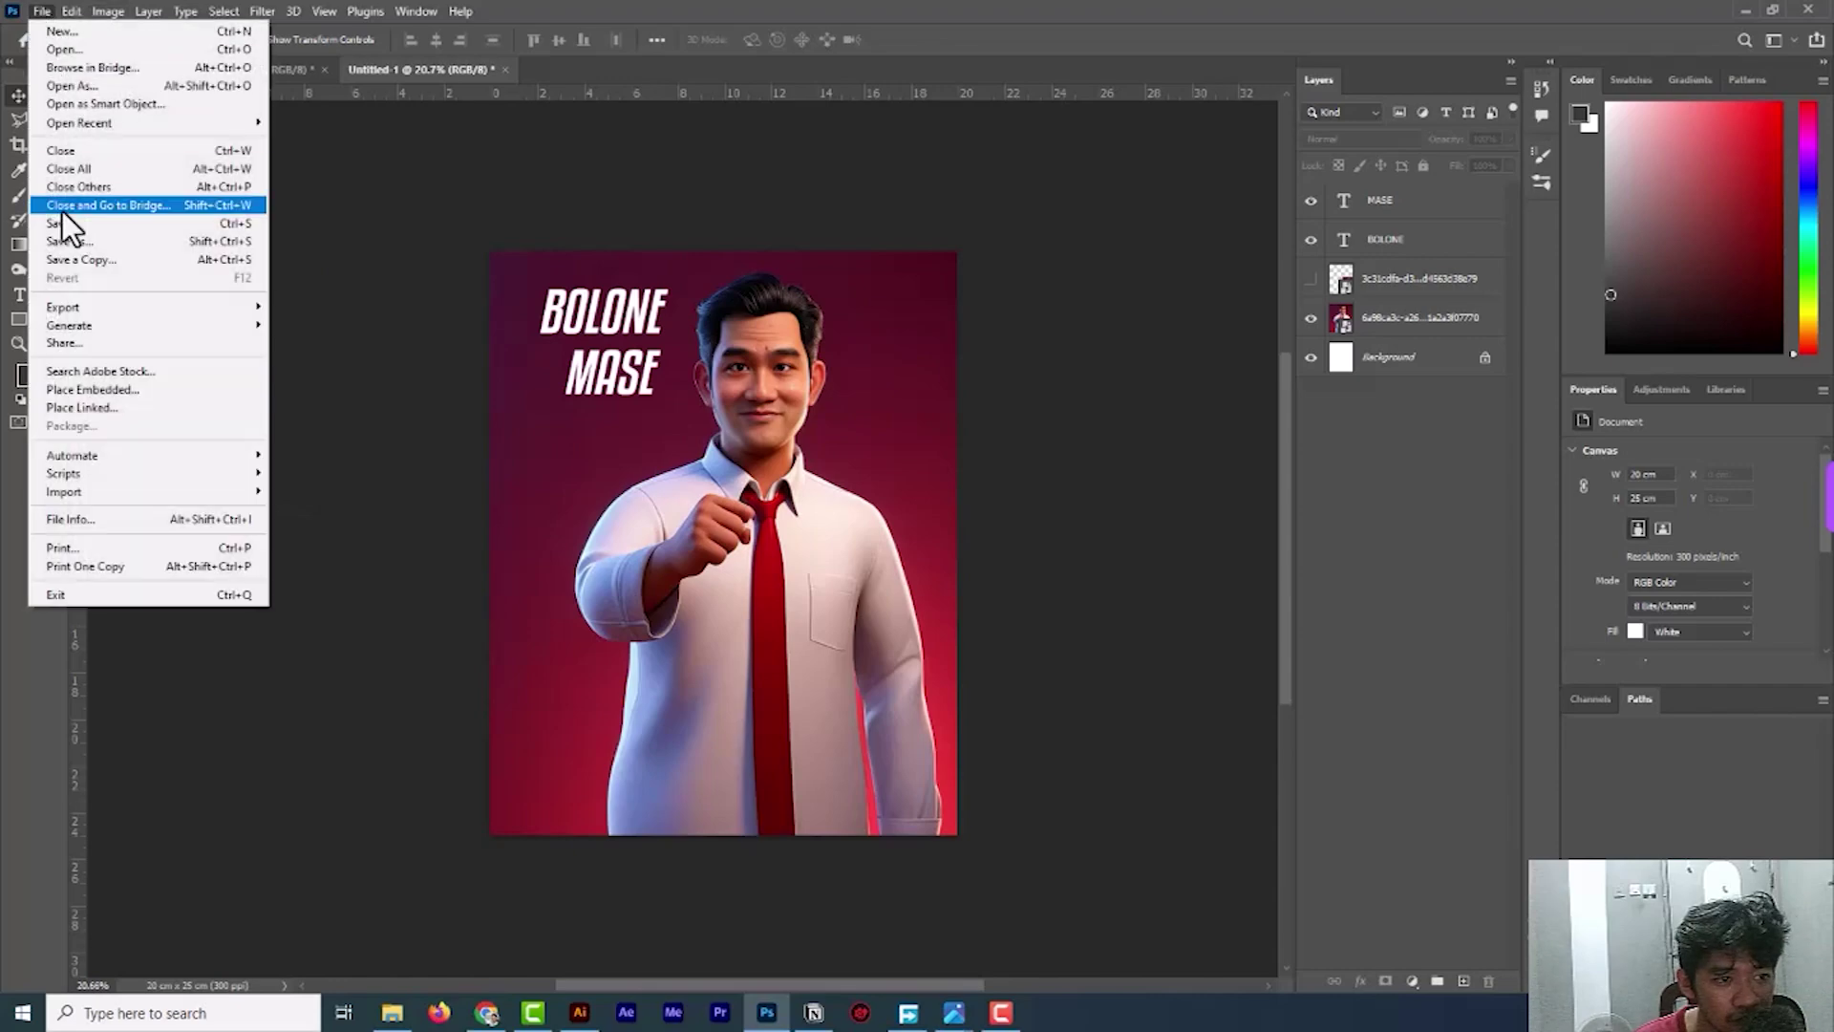
pyautogui.moveTo(63, 306)
pyautogui.click(382, 327)
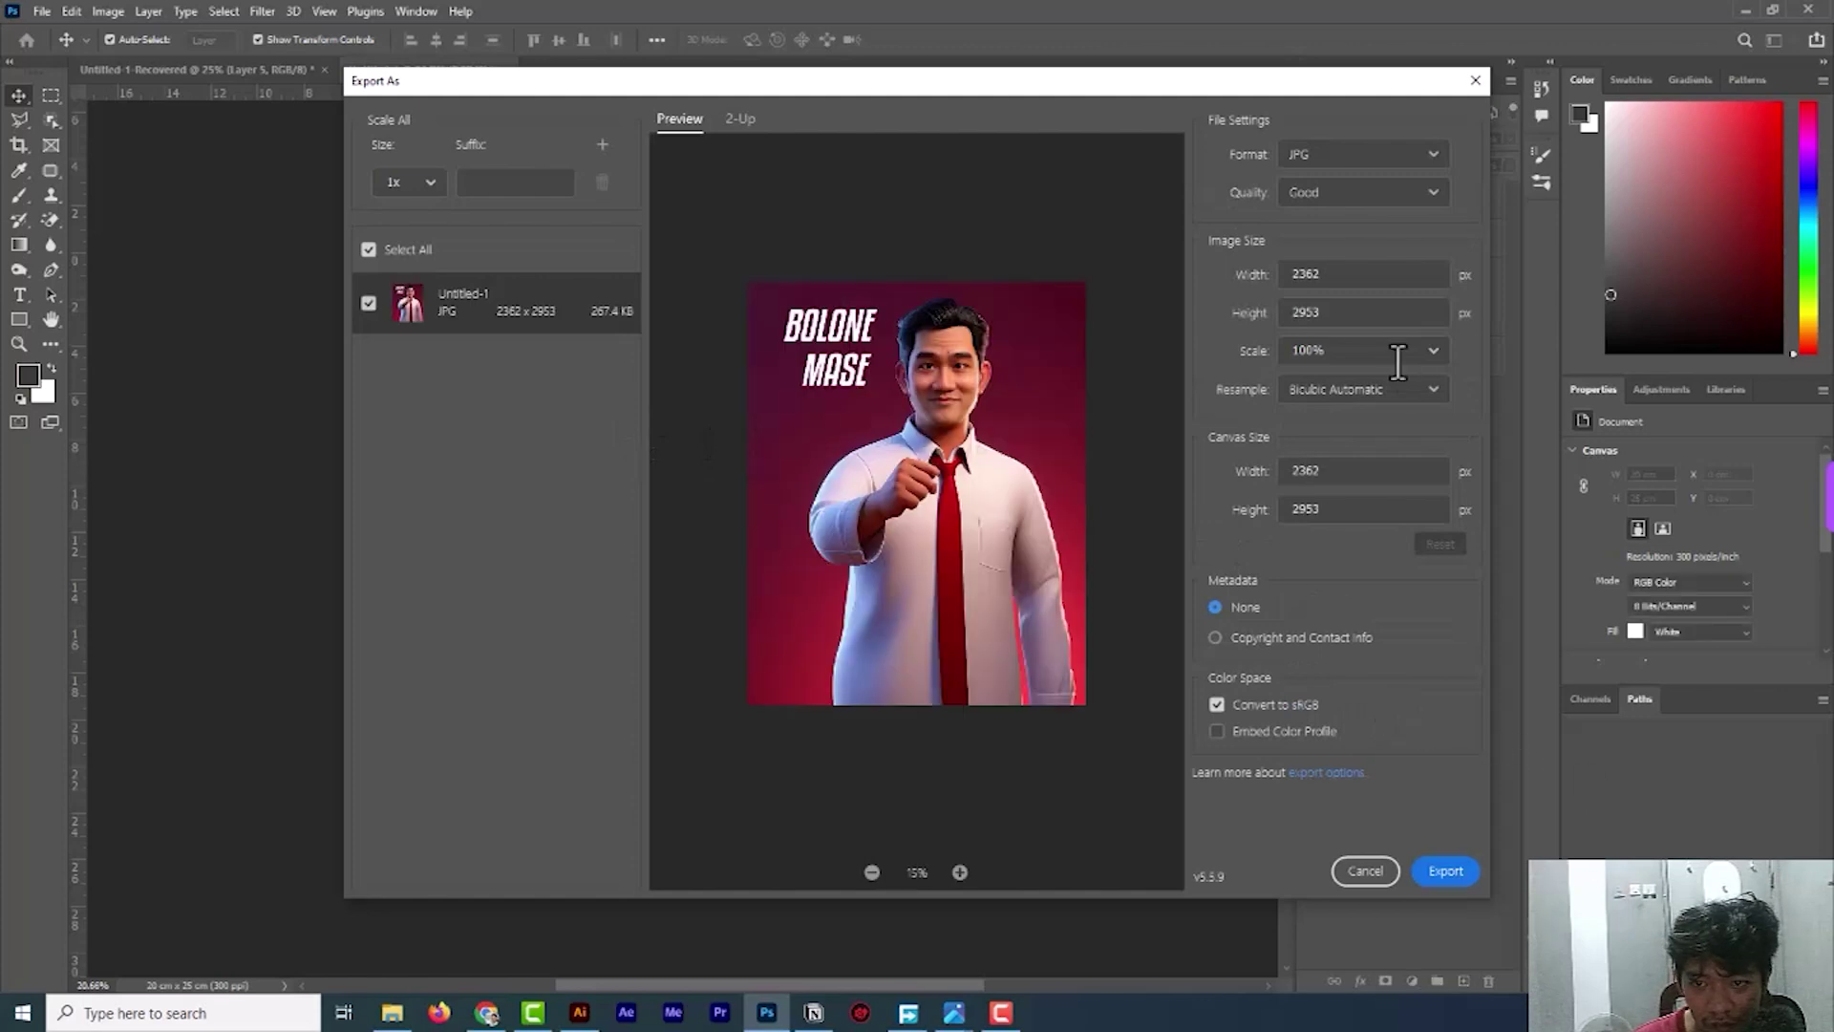
pyautogui.click(1372, 193)
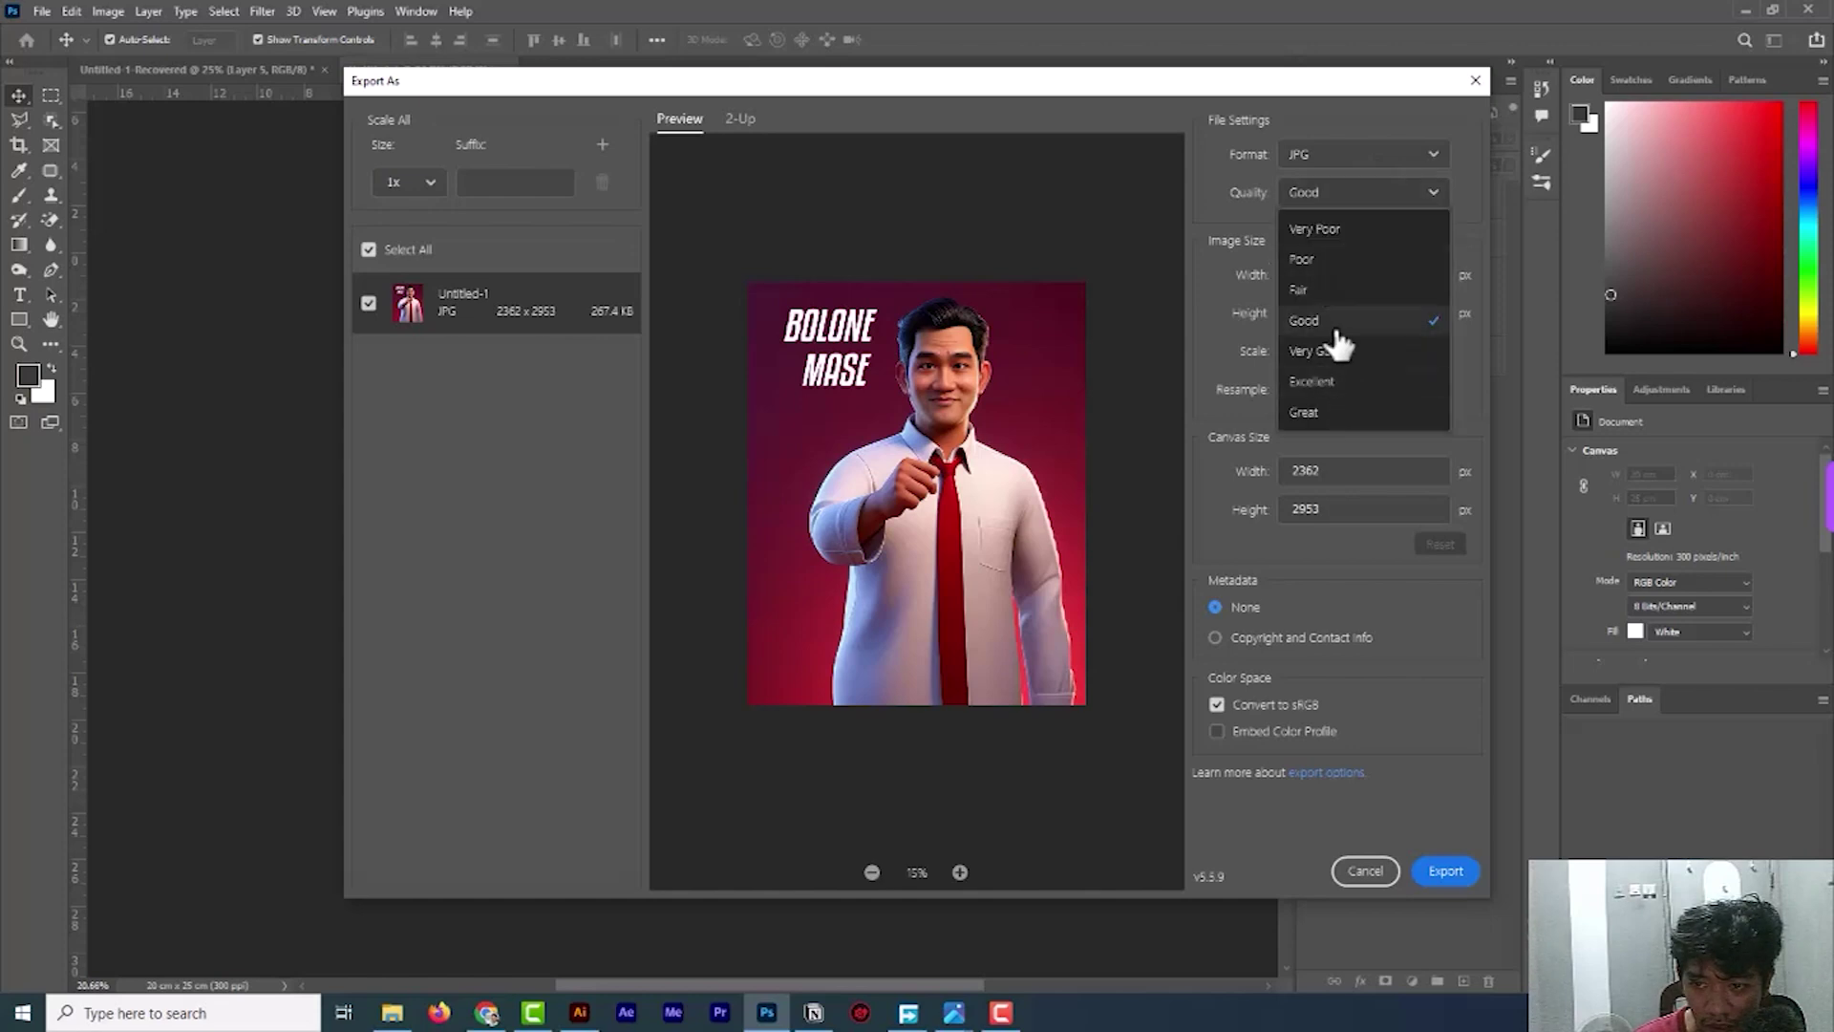
pyautogui.click(1346, 416)
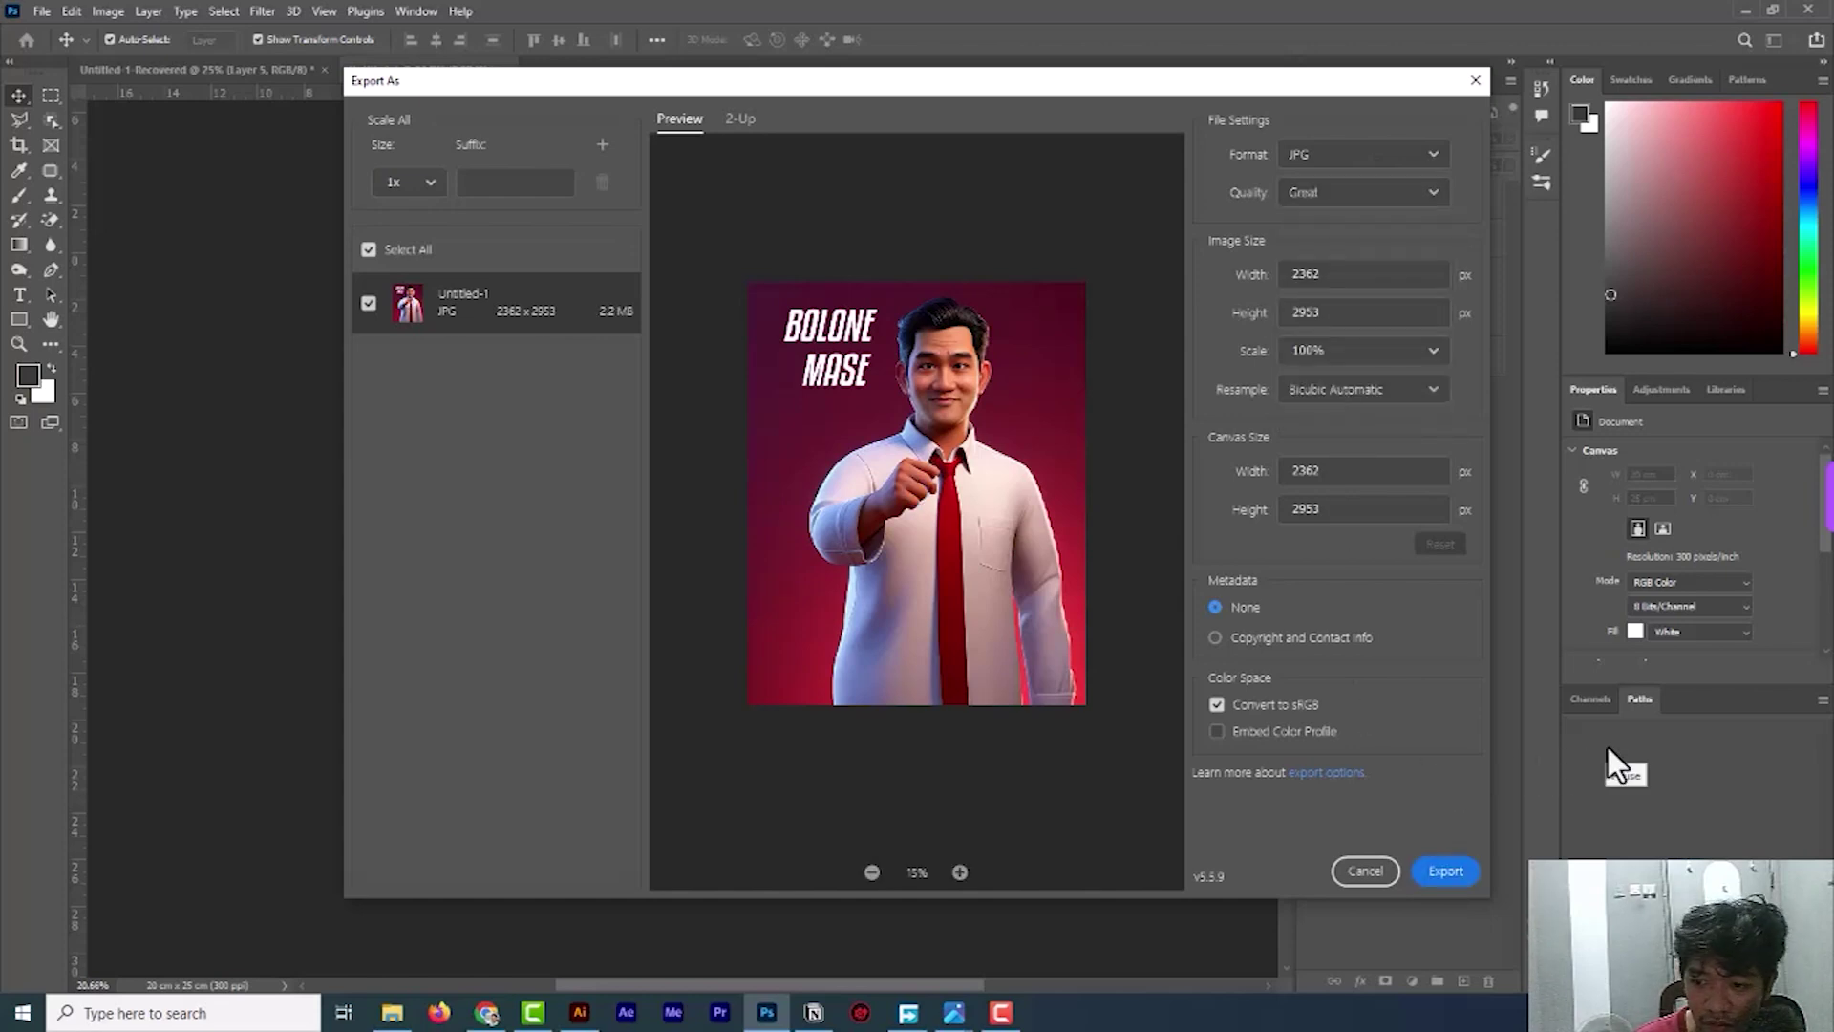
pyautogui.click(1454, 871)
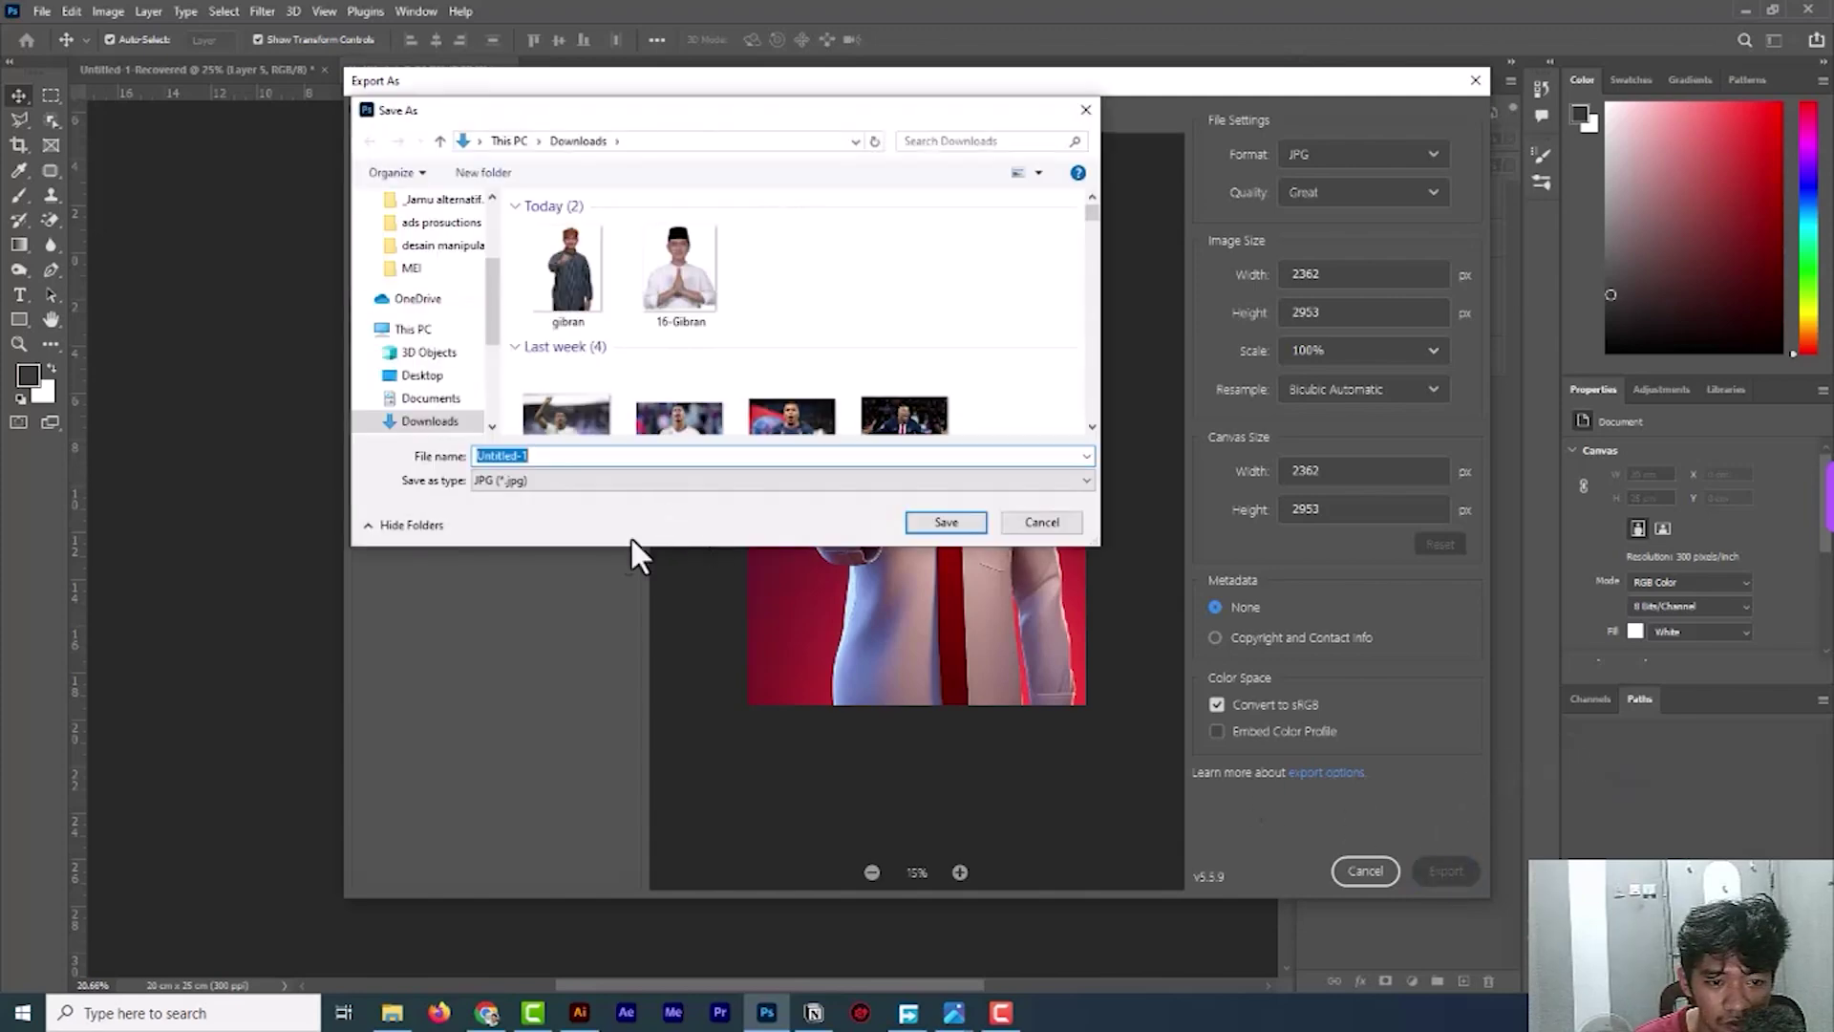
pyautogui.write('AAD')
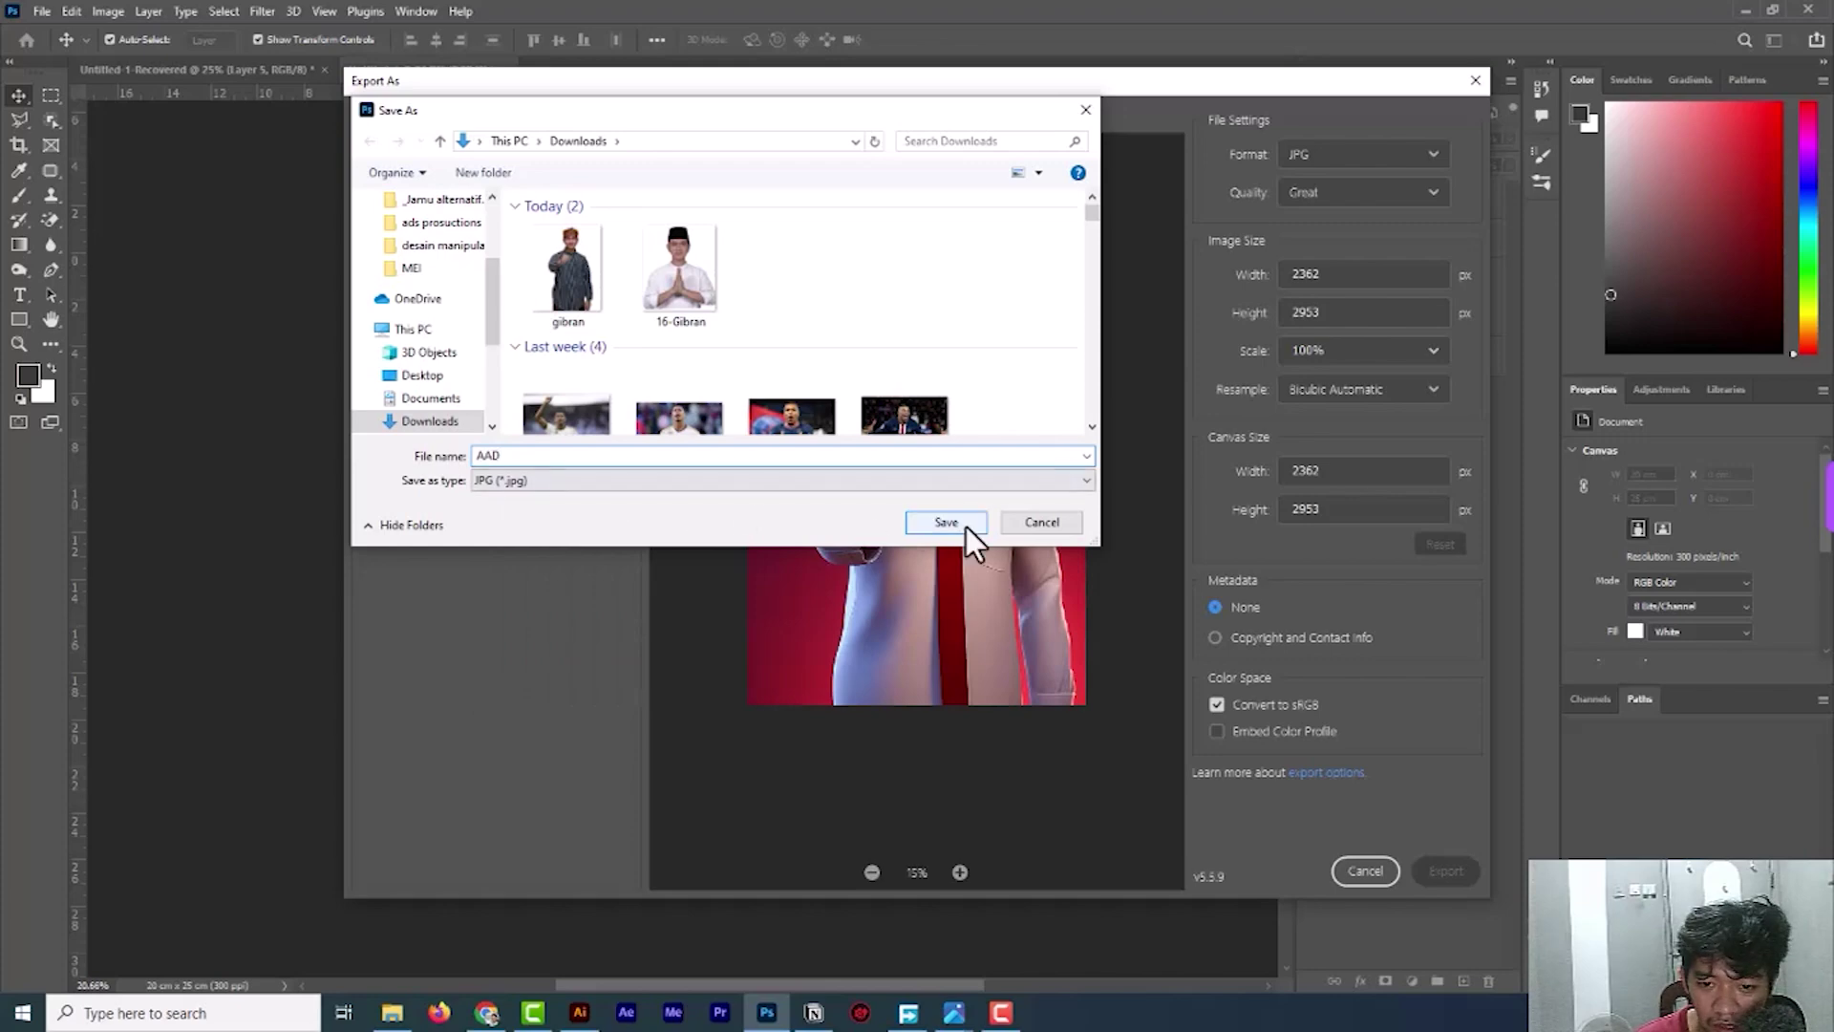
pyautogui.click(966, 525)
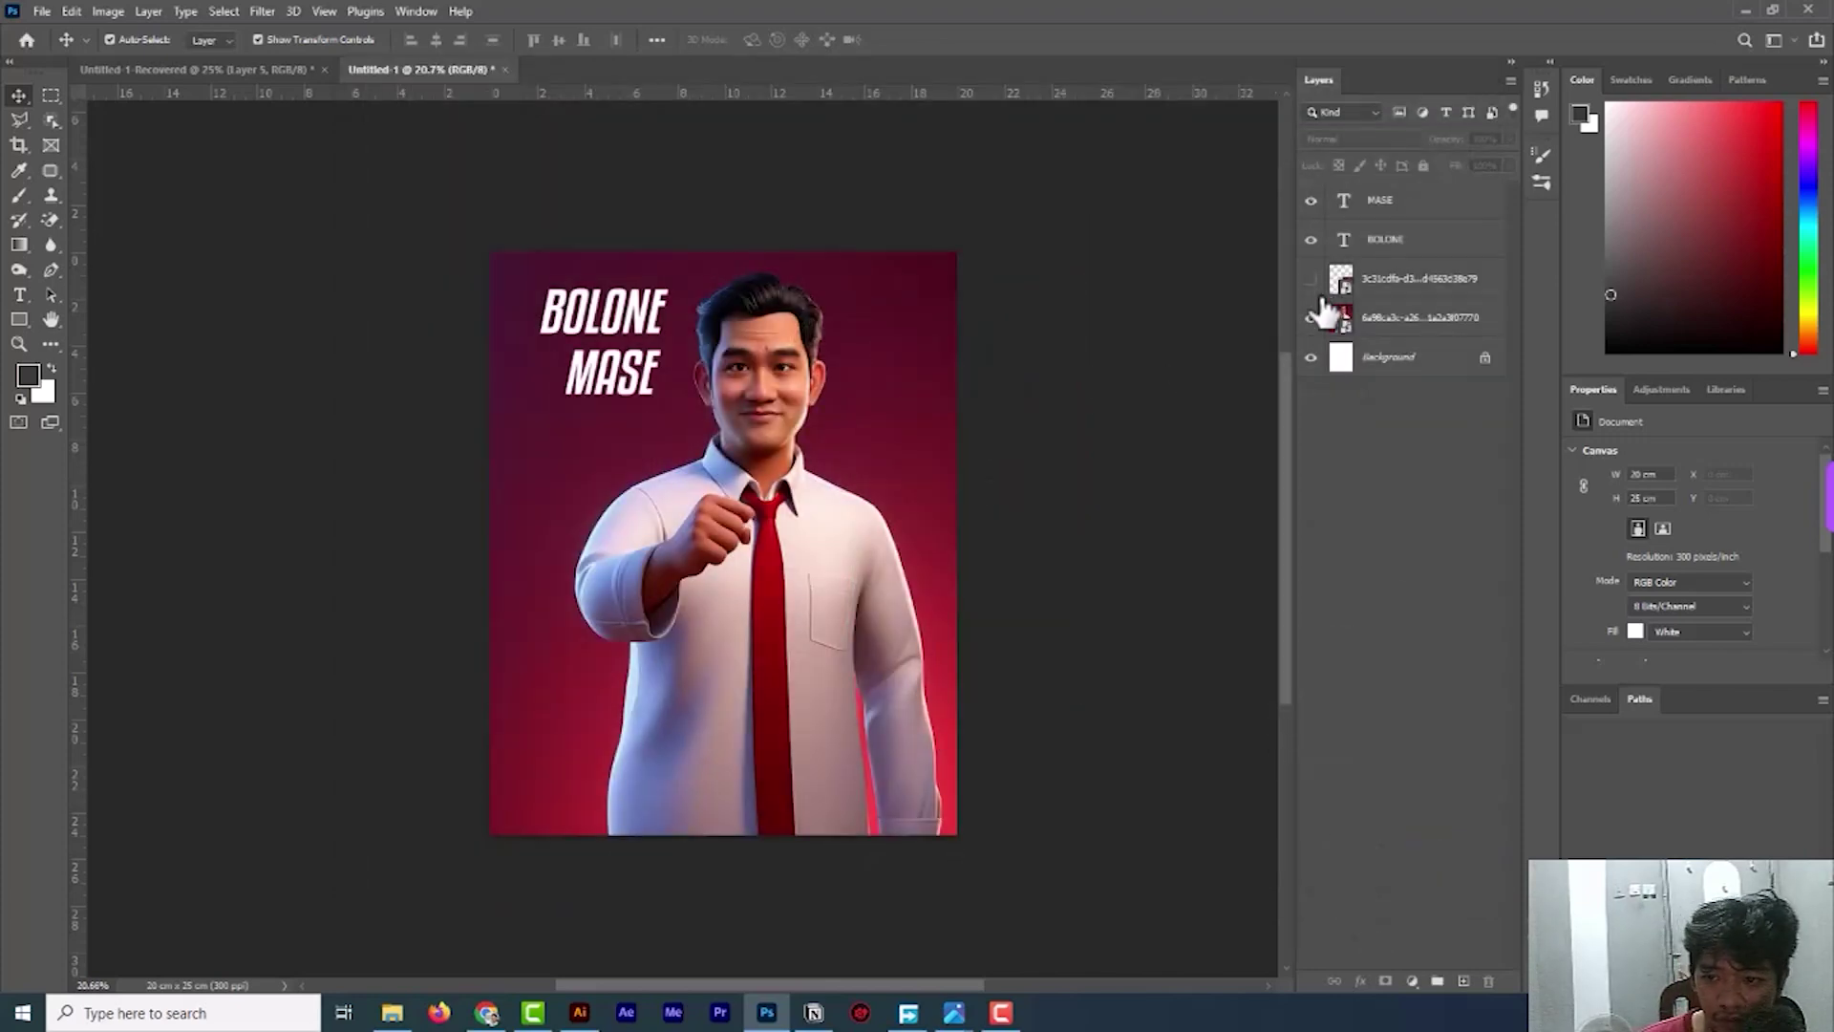
# Swap in the praying-hands portrait and scale it to fill the canvas.
pyautogui.click(1310, 318)
pyautogui.click(1311, 279)
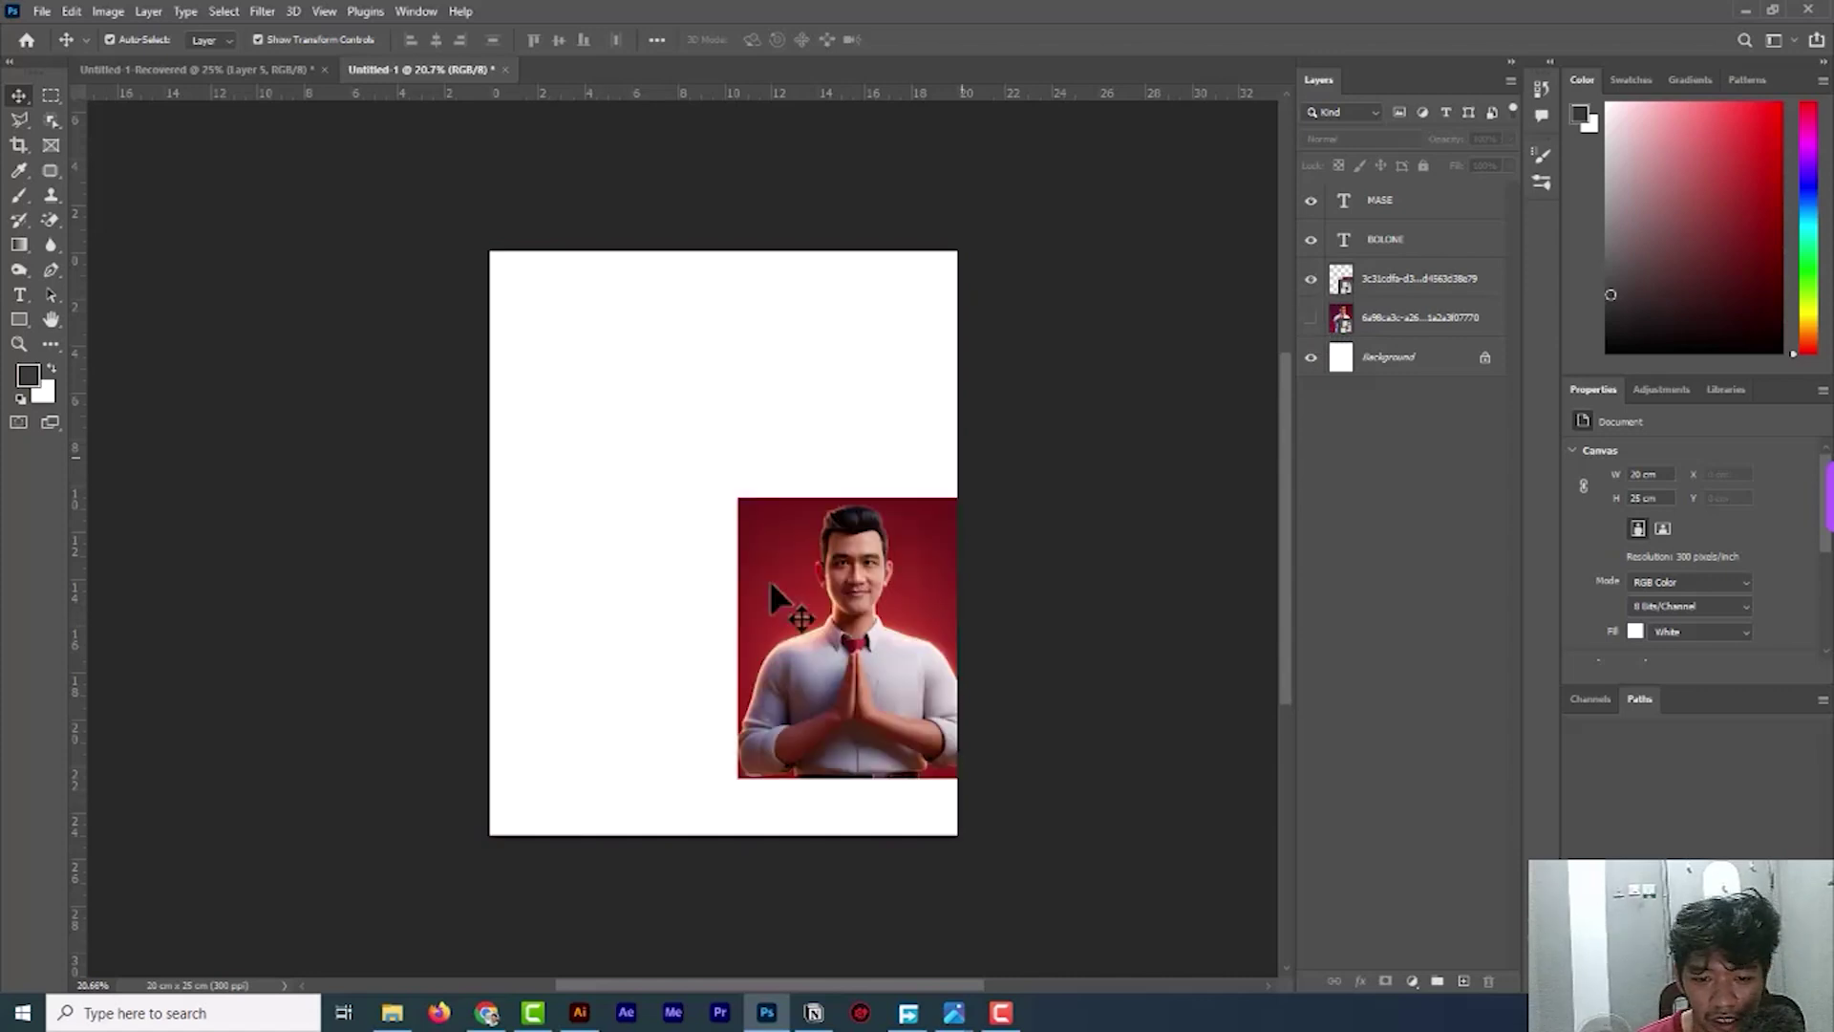
pyautogui.click(821, 649)
pyautogui.moveTo(736, 498); pyautogui.dragTo(498, 271)
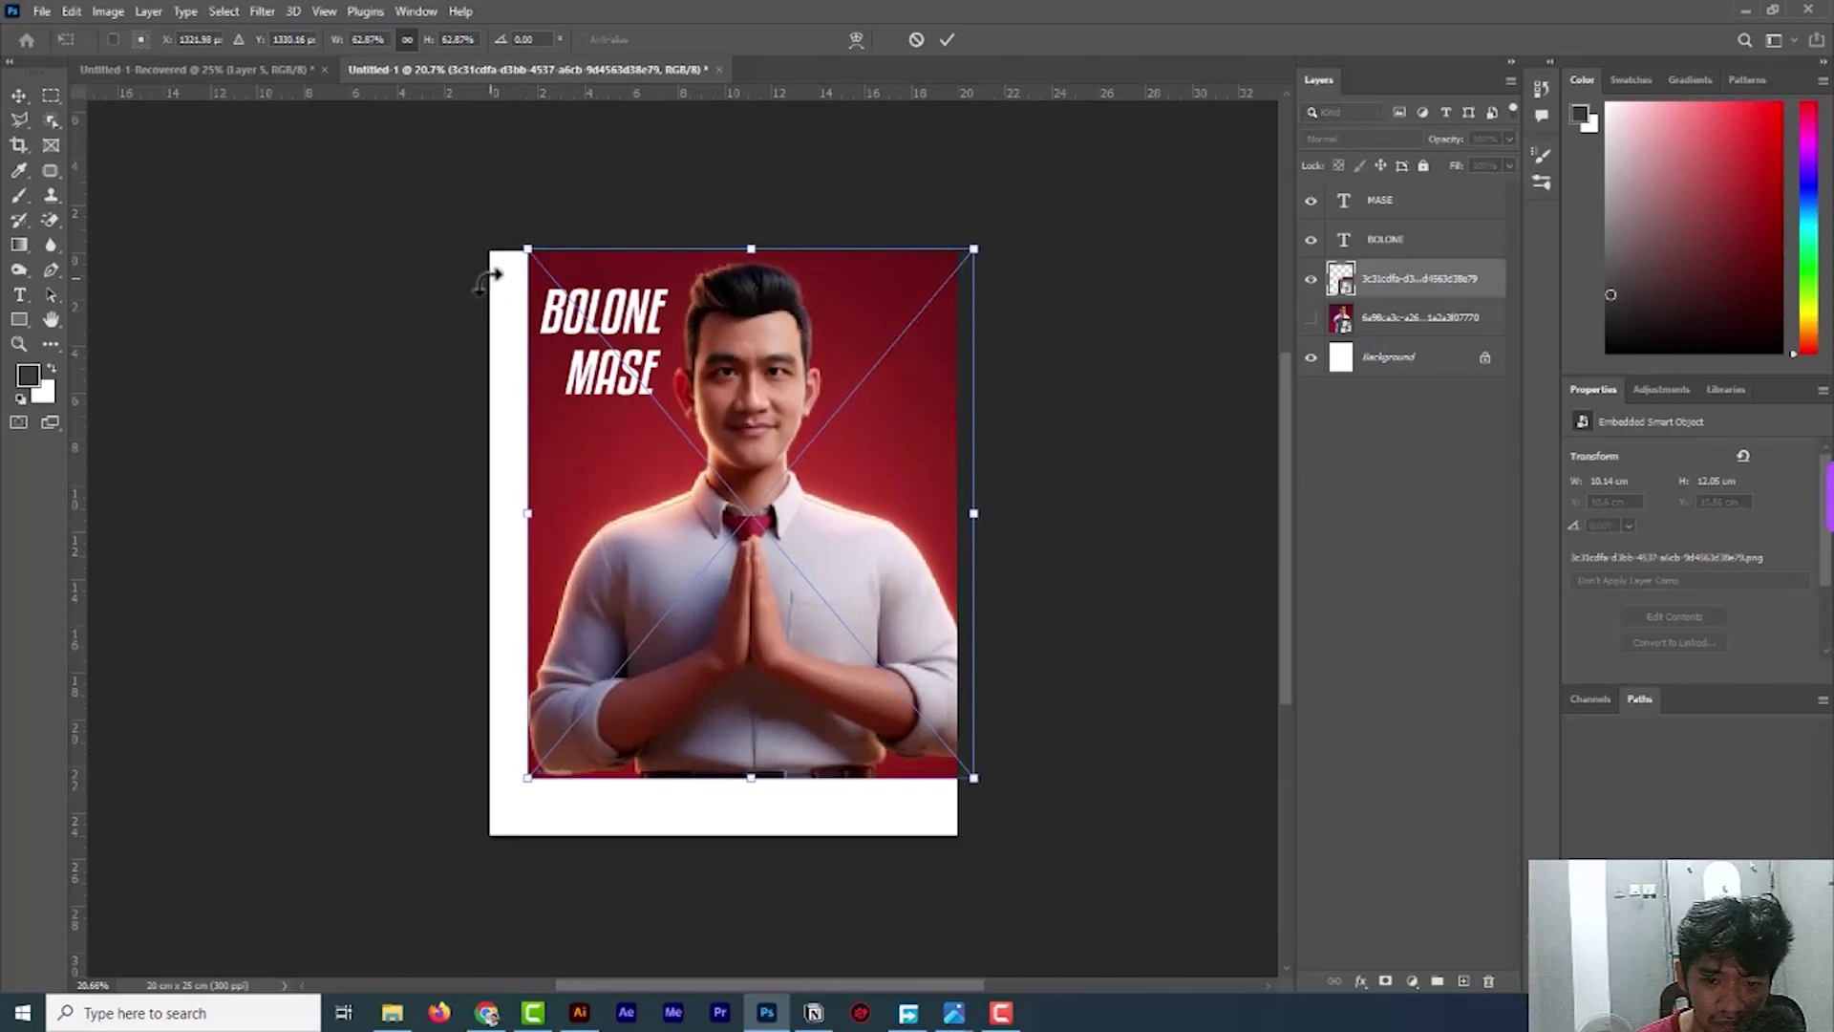
pyautogui.moveTo(525, 781); pyautogui.dragTo(483, 888)
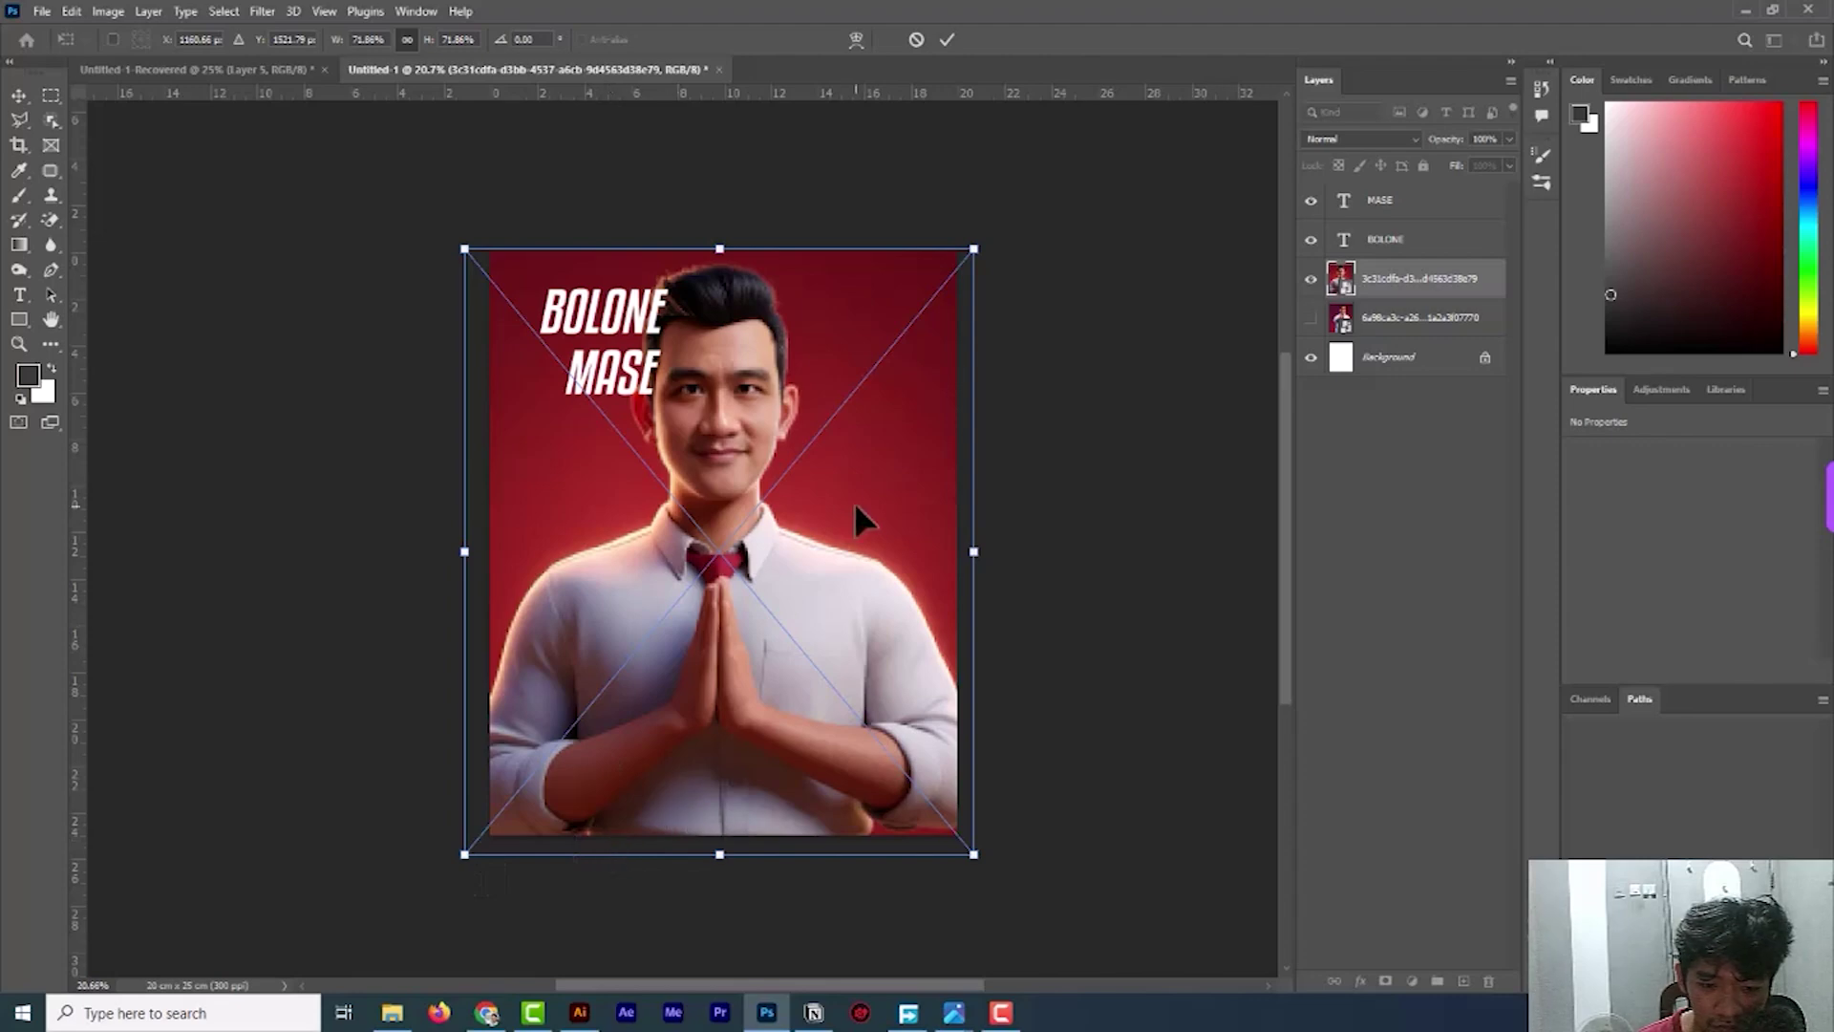
pyautogui.moveTo(974, 248); pyautogui.dragTo(954, 252)
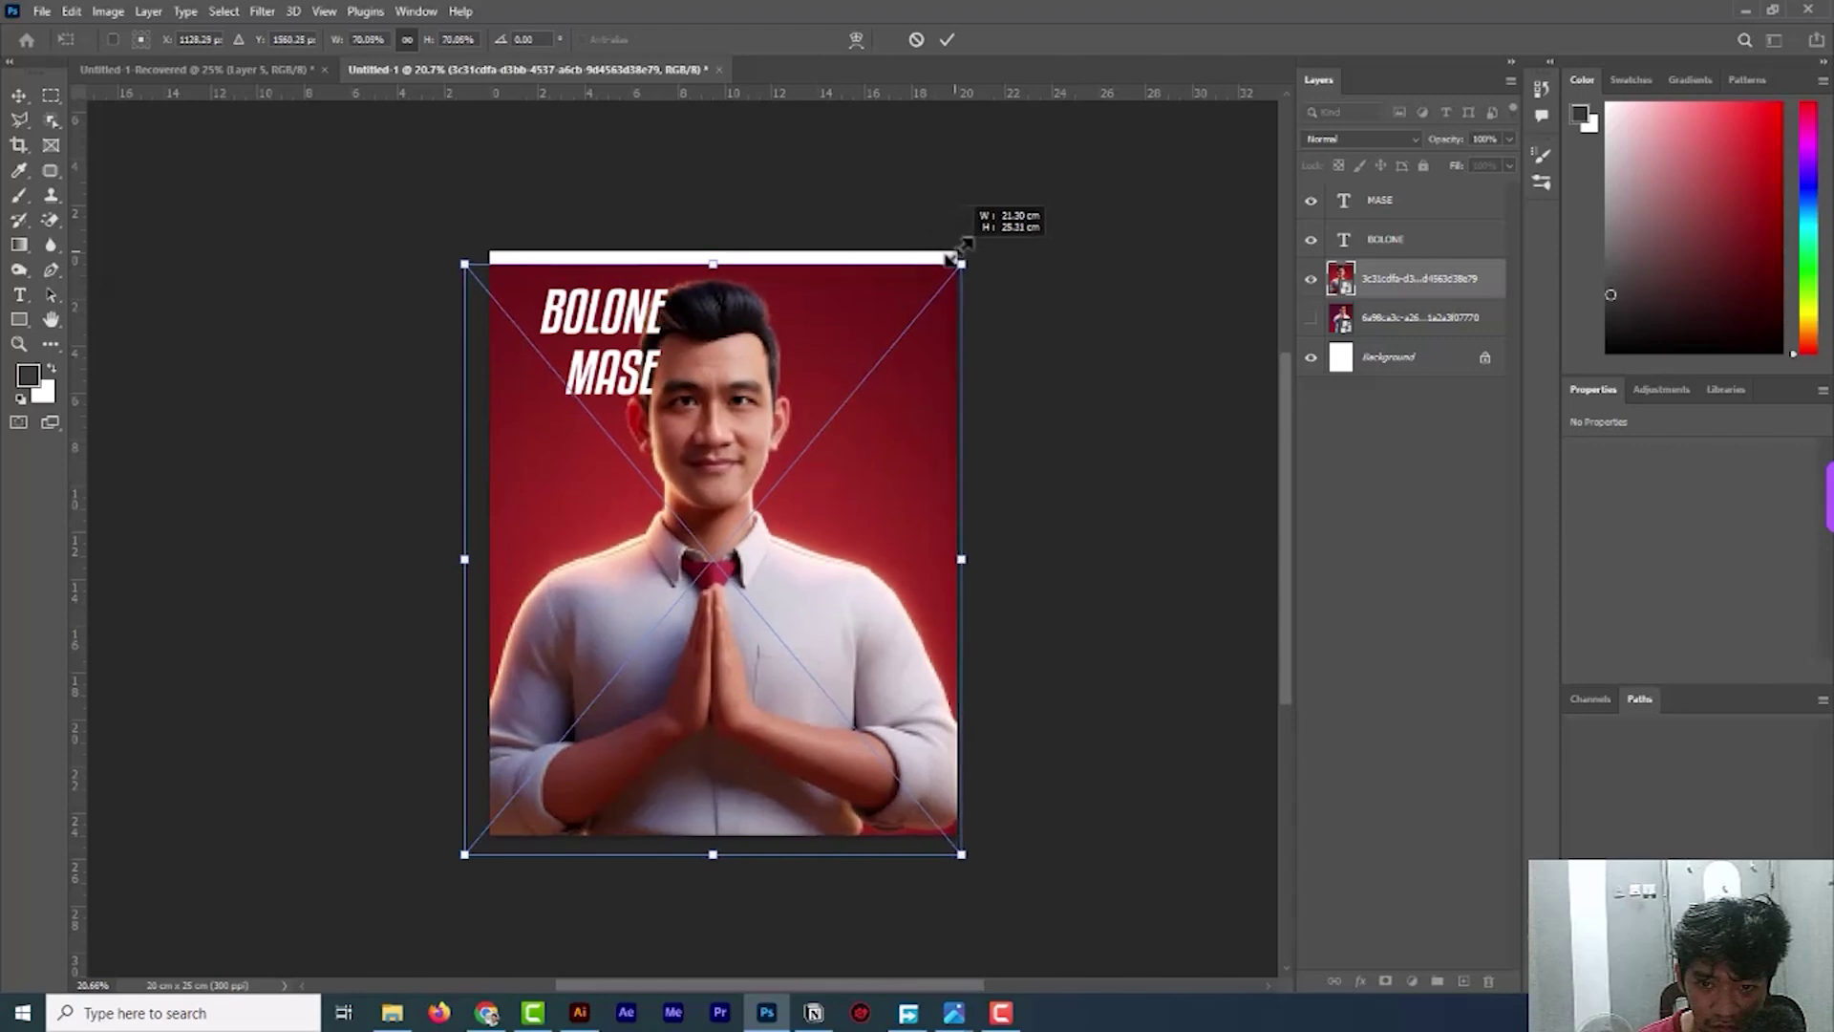
pyautogui.moveTo(898, 341); pyautogui.dragTo(902, 319)
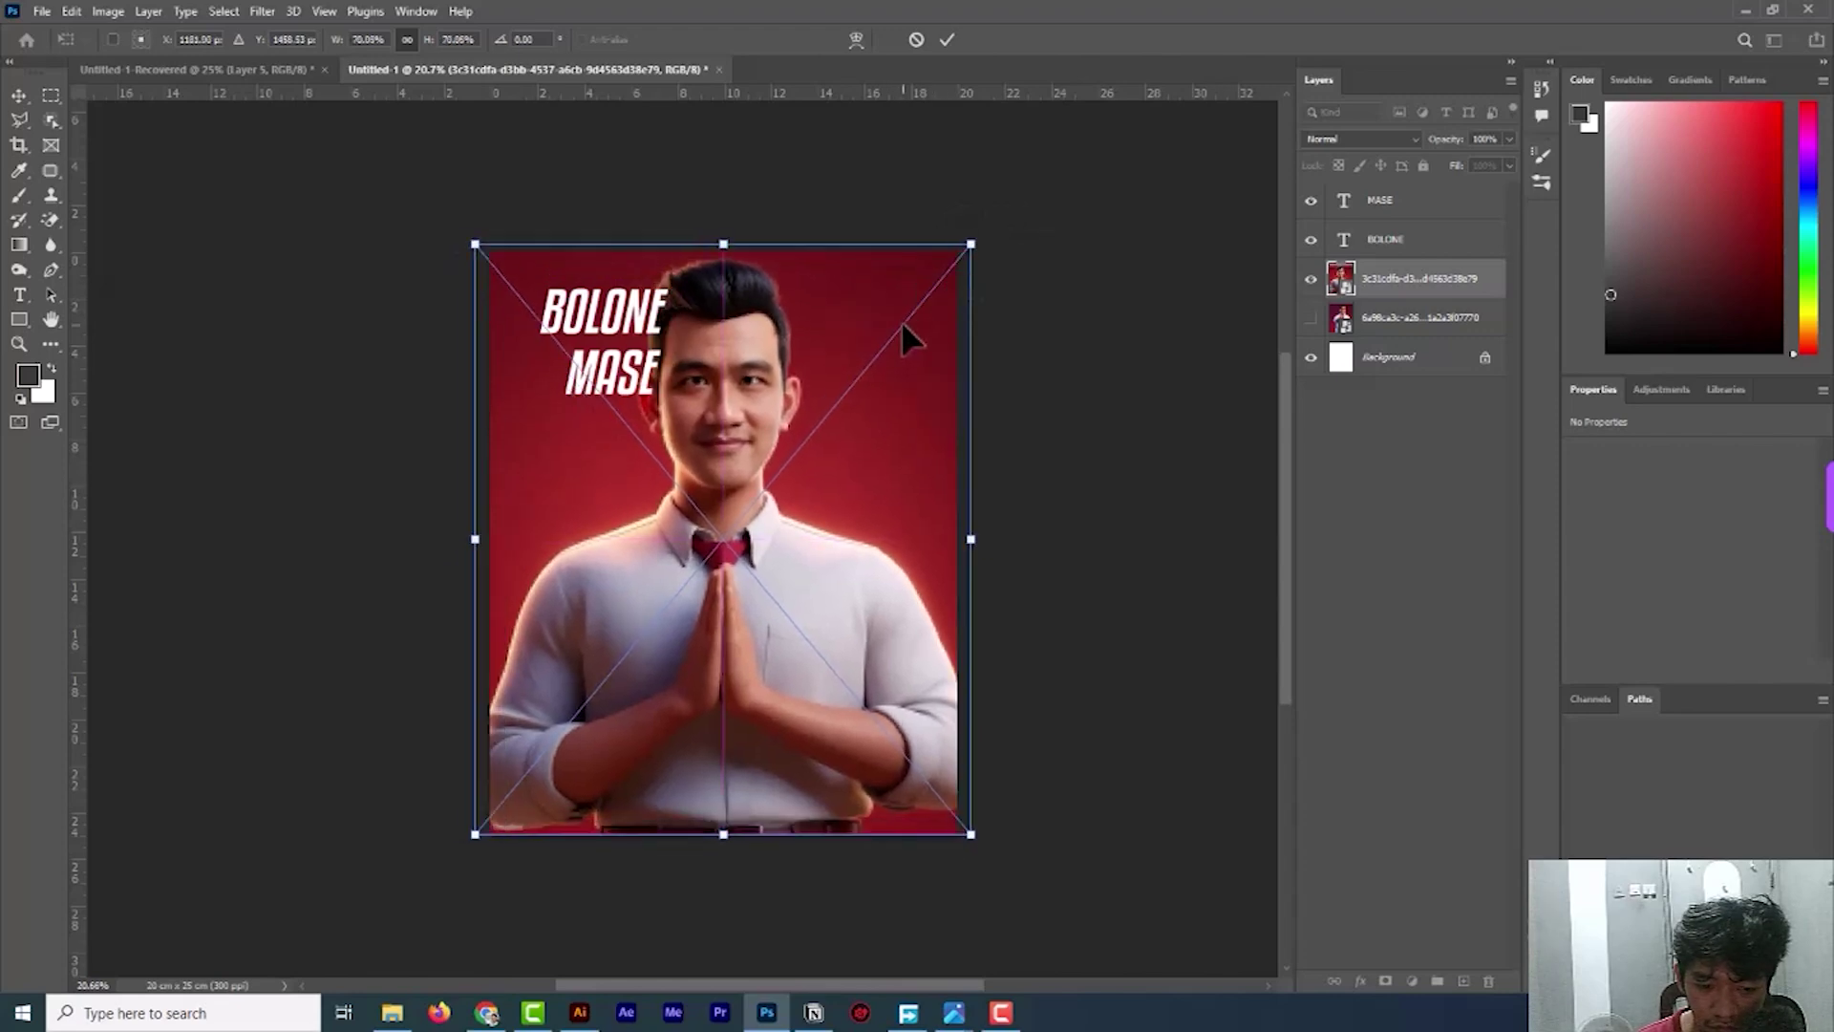
pyautogui.click(949, 39)
# Place BOLONE left and MASE right of the man's head, level with each other.
pyautogui.click(631, 324)
pyautogui.moveTo(632, 325); pyautogui.dragTo(611, 398)
pyautogui.hotkey('ctrl', 't')
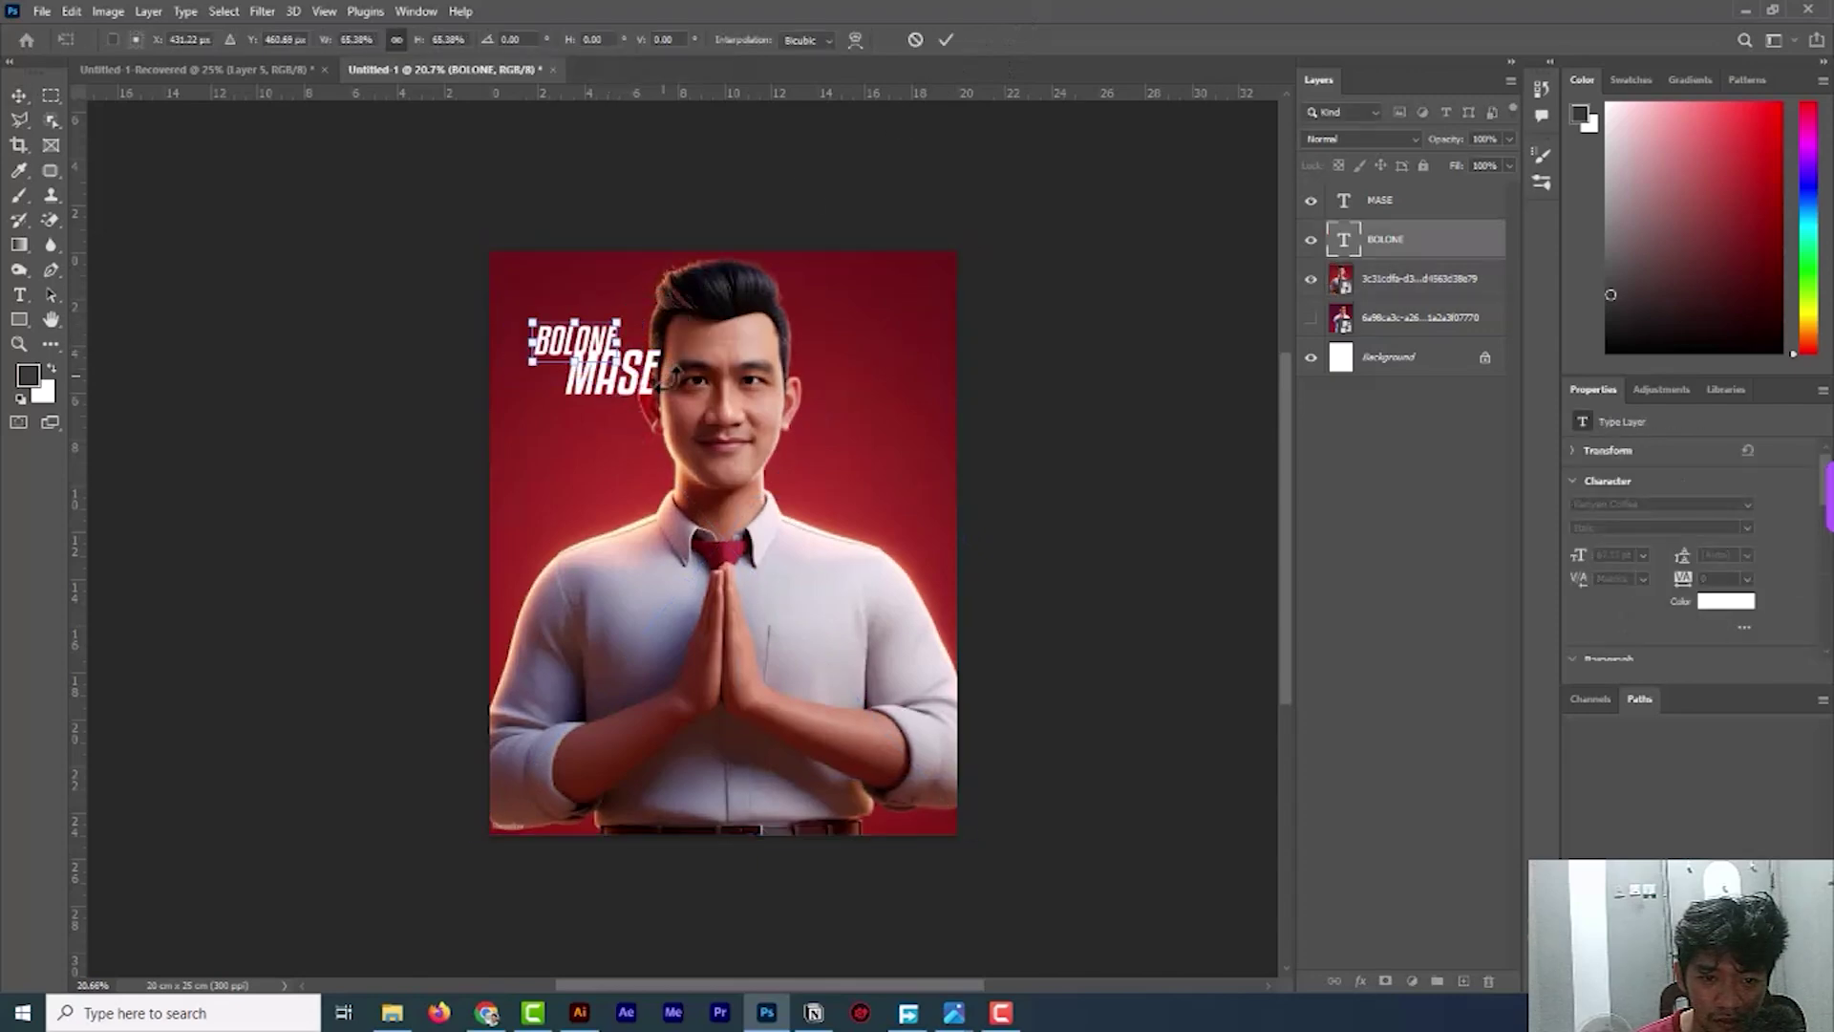
pyautogui.click(946, 39)
pyautogui.moveTo(582, 378); pyautogui.dragTo(840, 359)
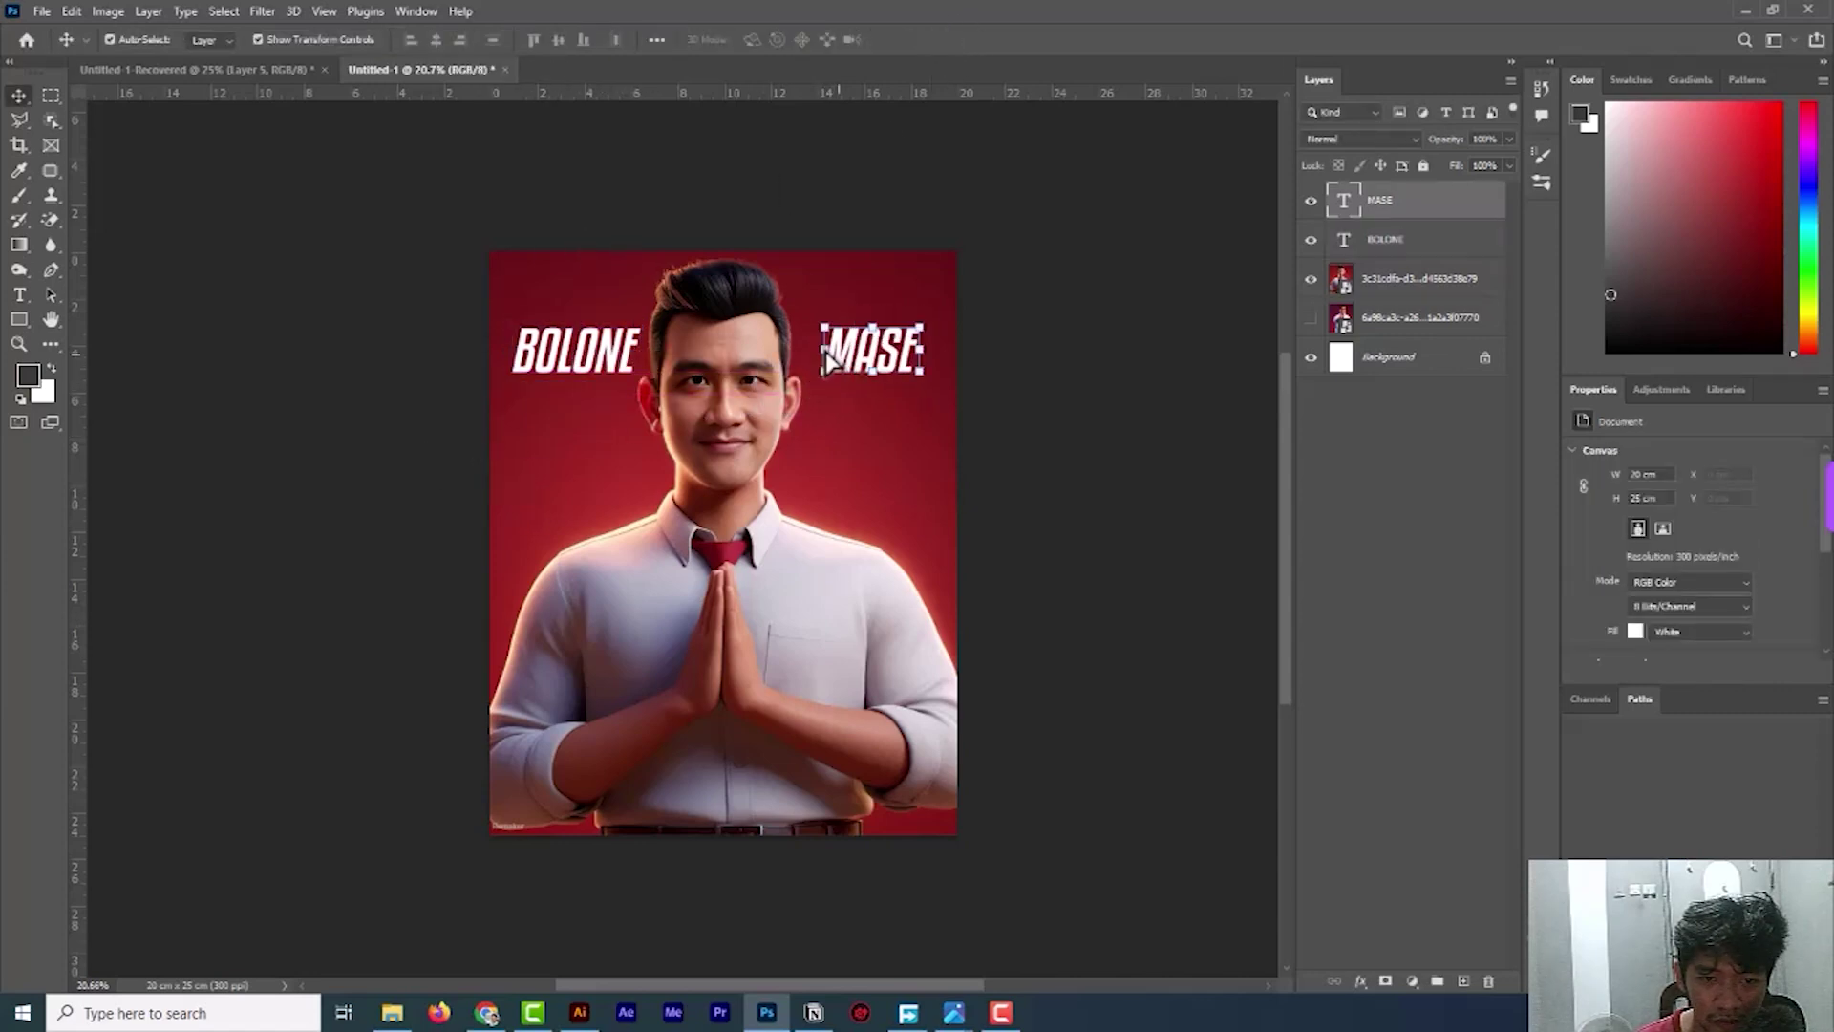
pyautogui.hotkey('ctrl', 'h')
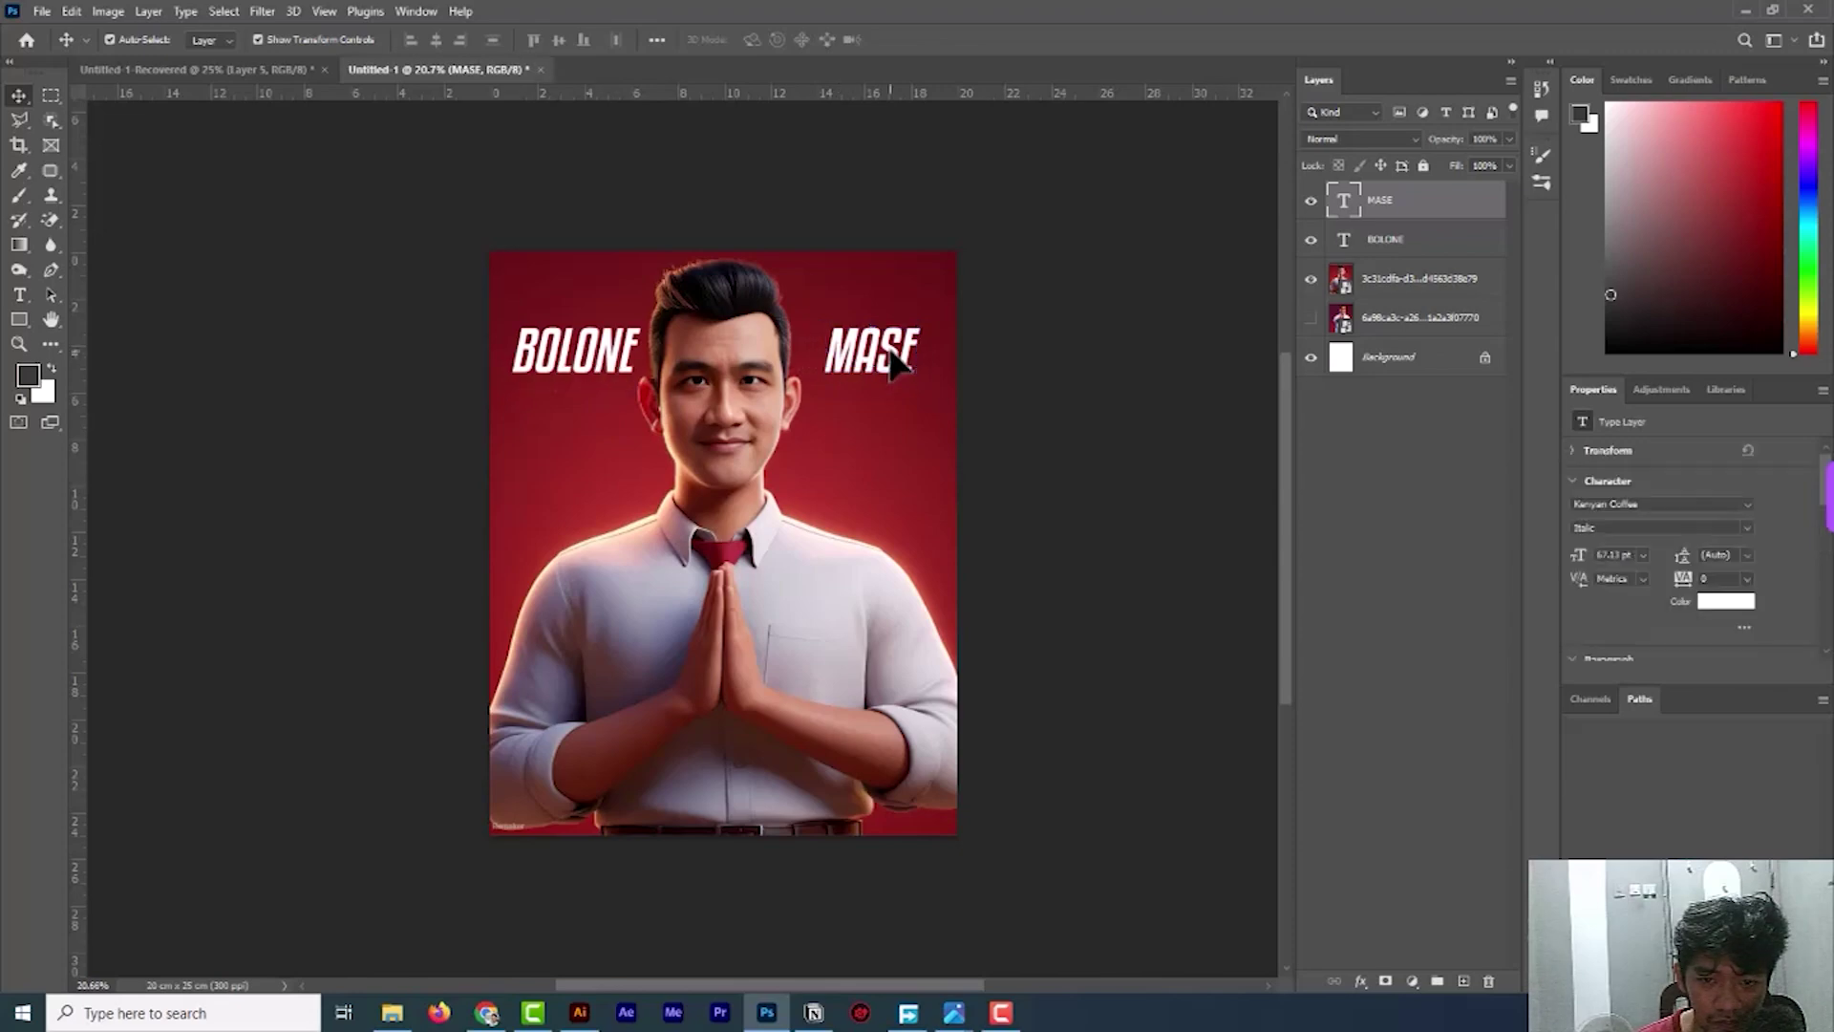
pyautogui.moveTo(887, 353); pyautogui.dragTo(880, 354)
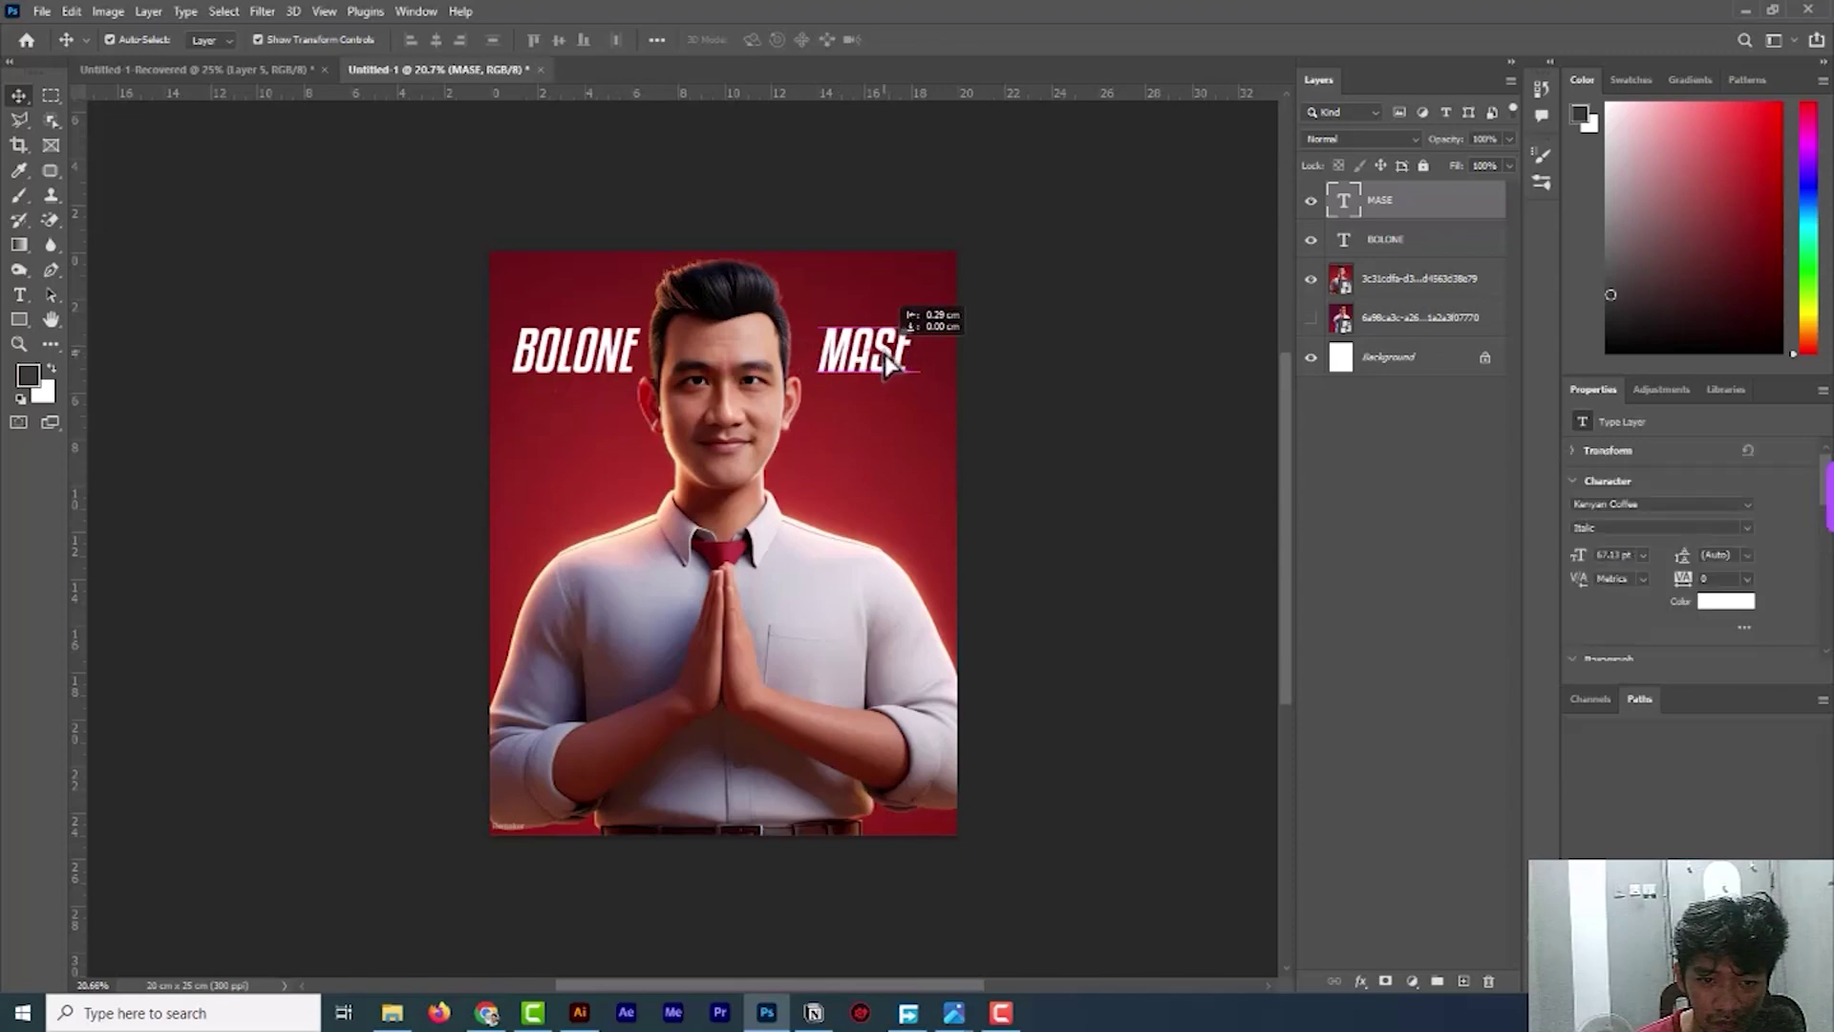
pyautogui.click(583, 353)
pyautogui.moveTo(583, 353); pyautogui.dragTo(569, 353)
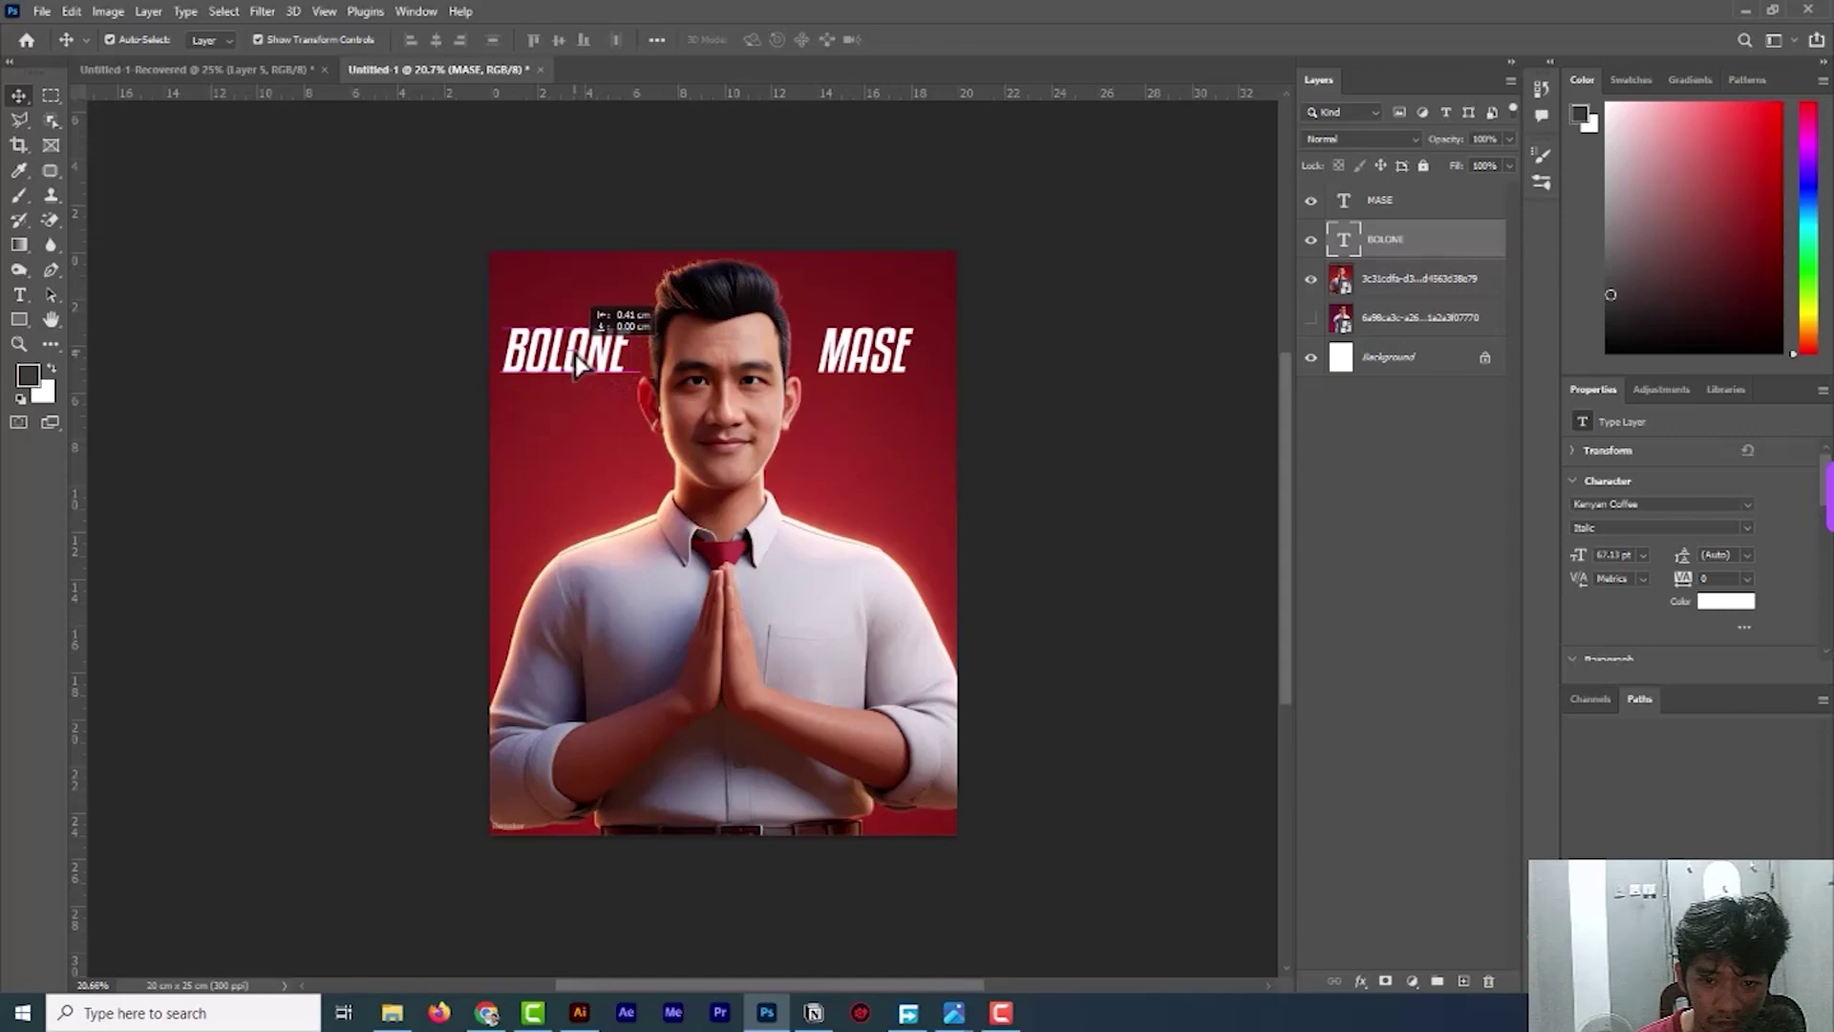
pyautogui.click(42, 12)
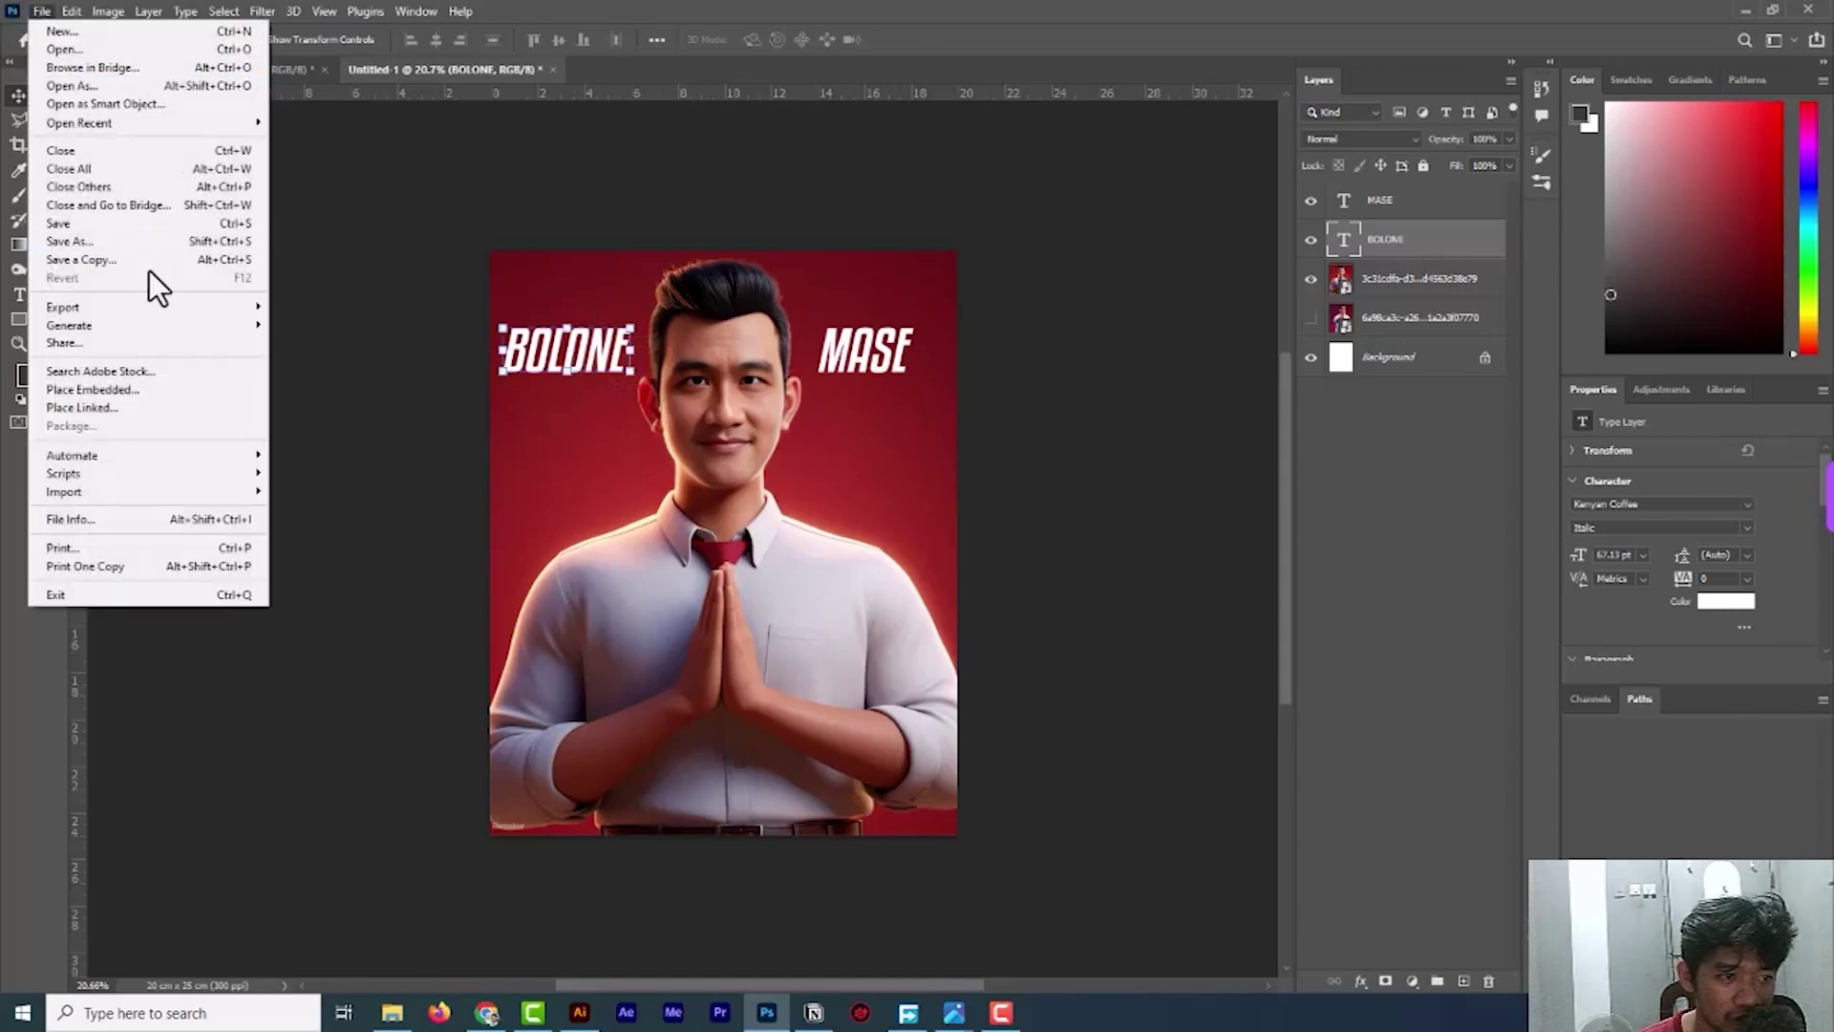
# Export the praying-hands poster as a JPG named DSA in Downloads.
pyautogui.moveTo(63, 307)
pyautogui.click(399, 323)
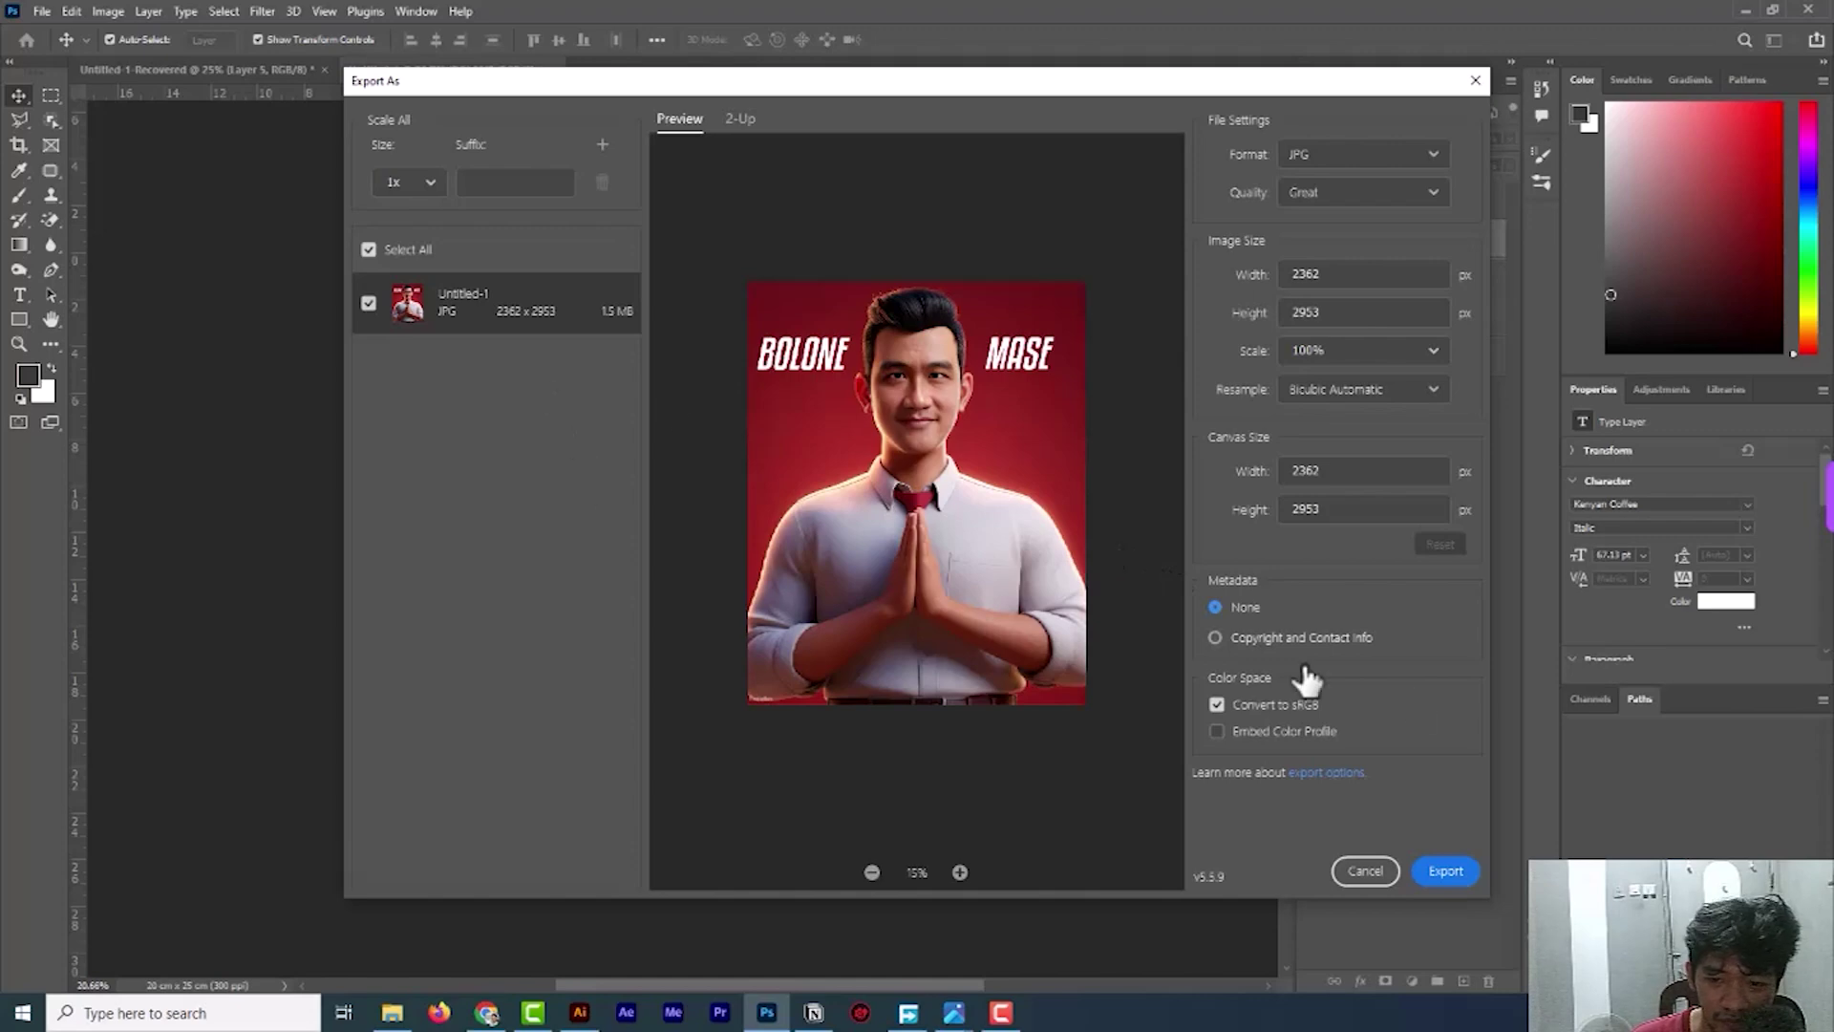
pyautogui.click(1445, 872)
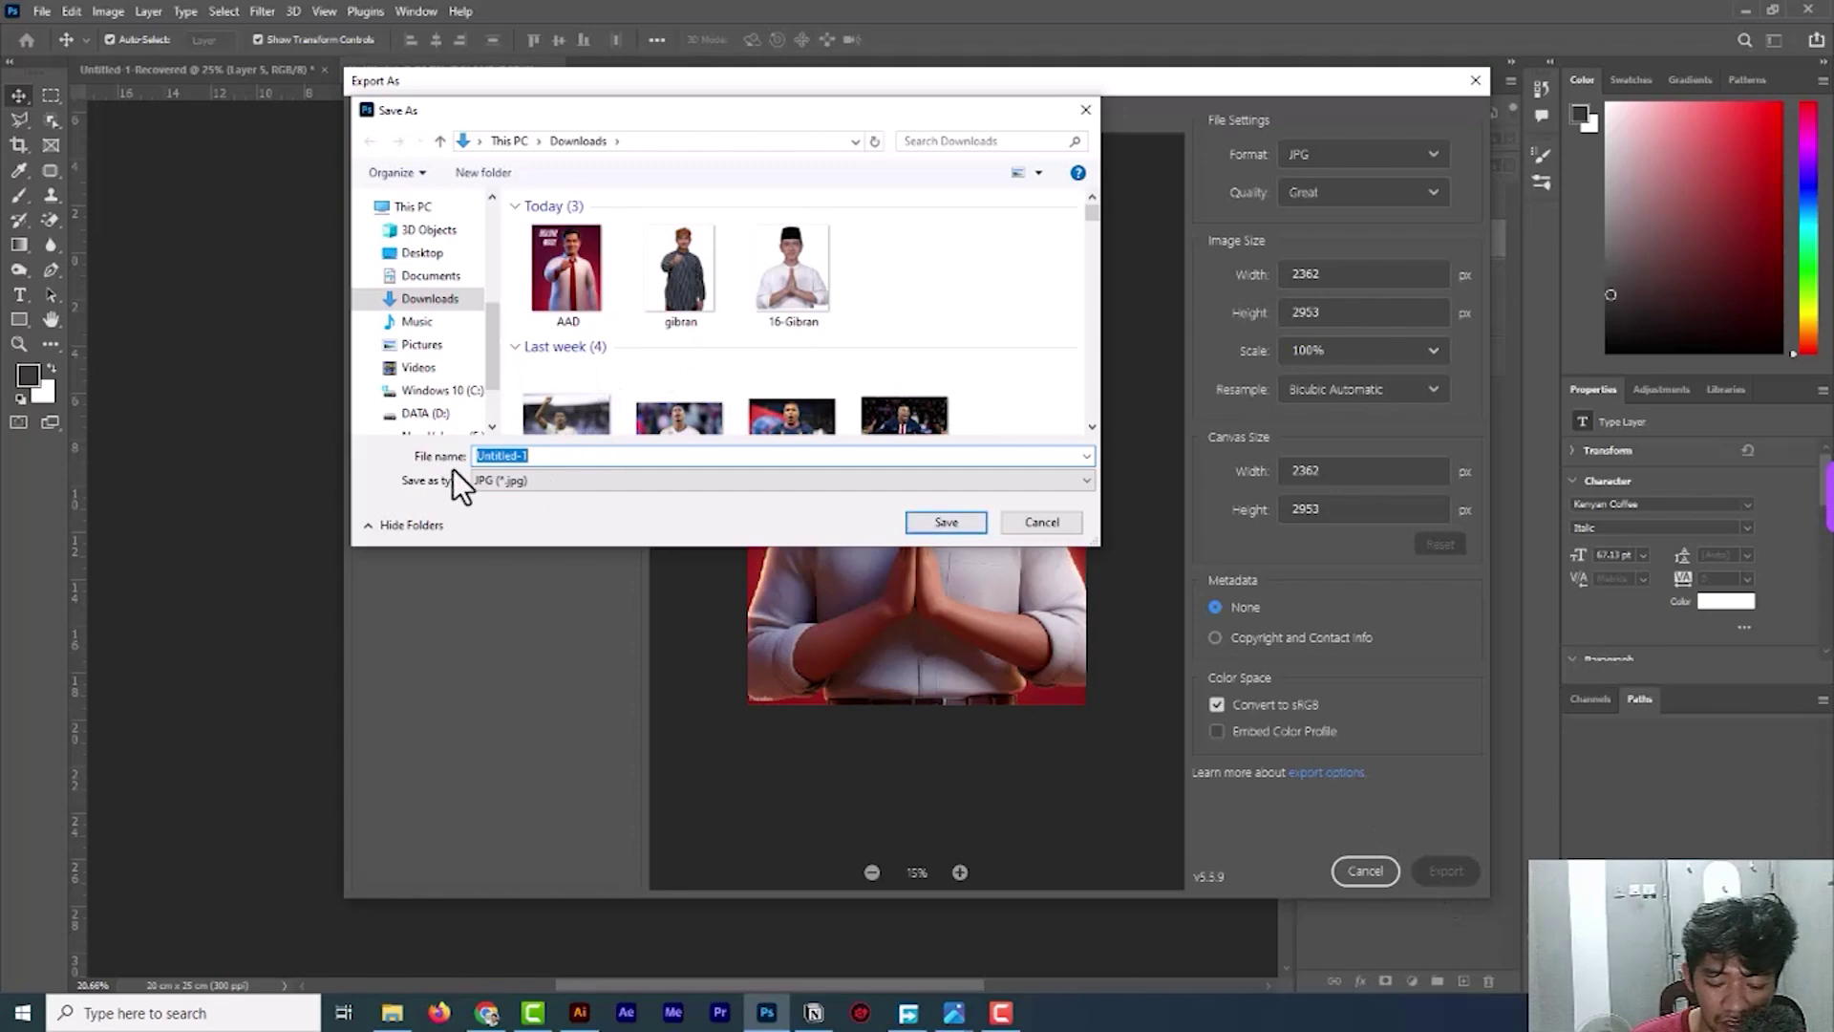
pyautogui.write('DSA')
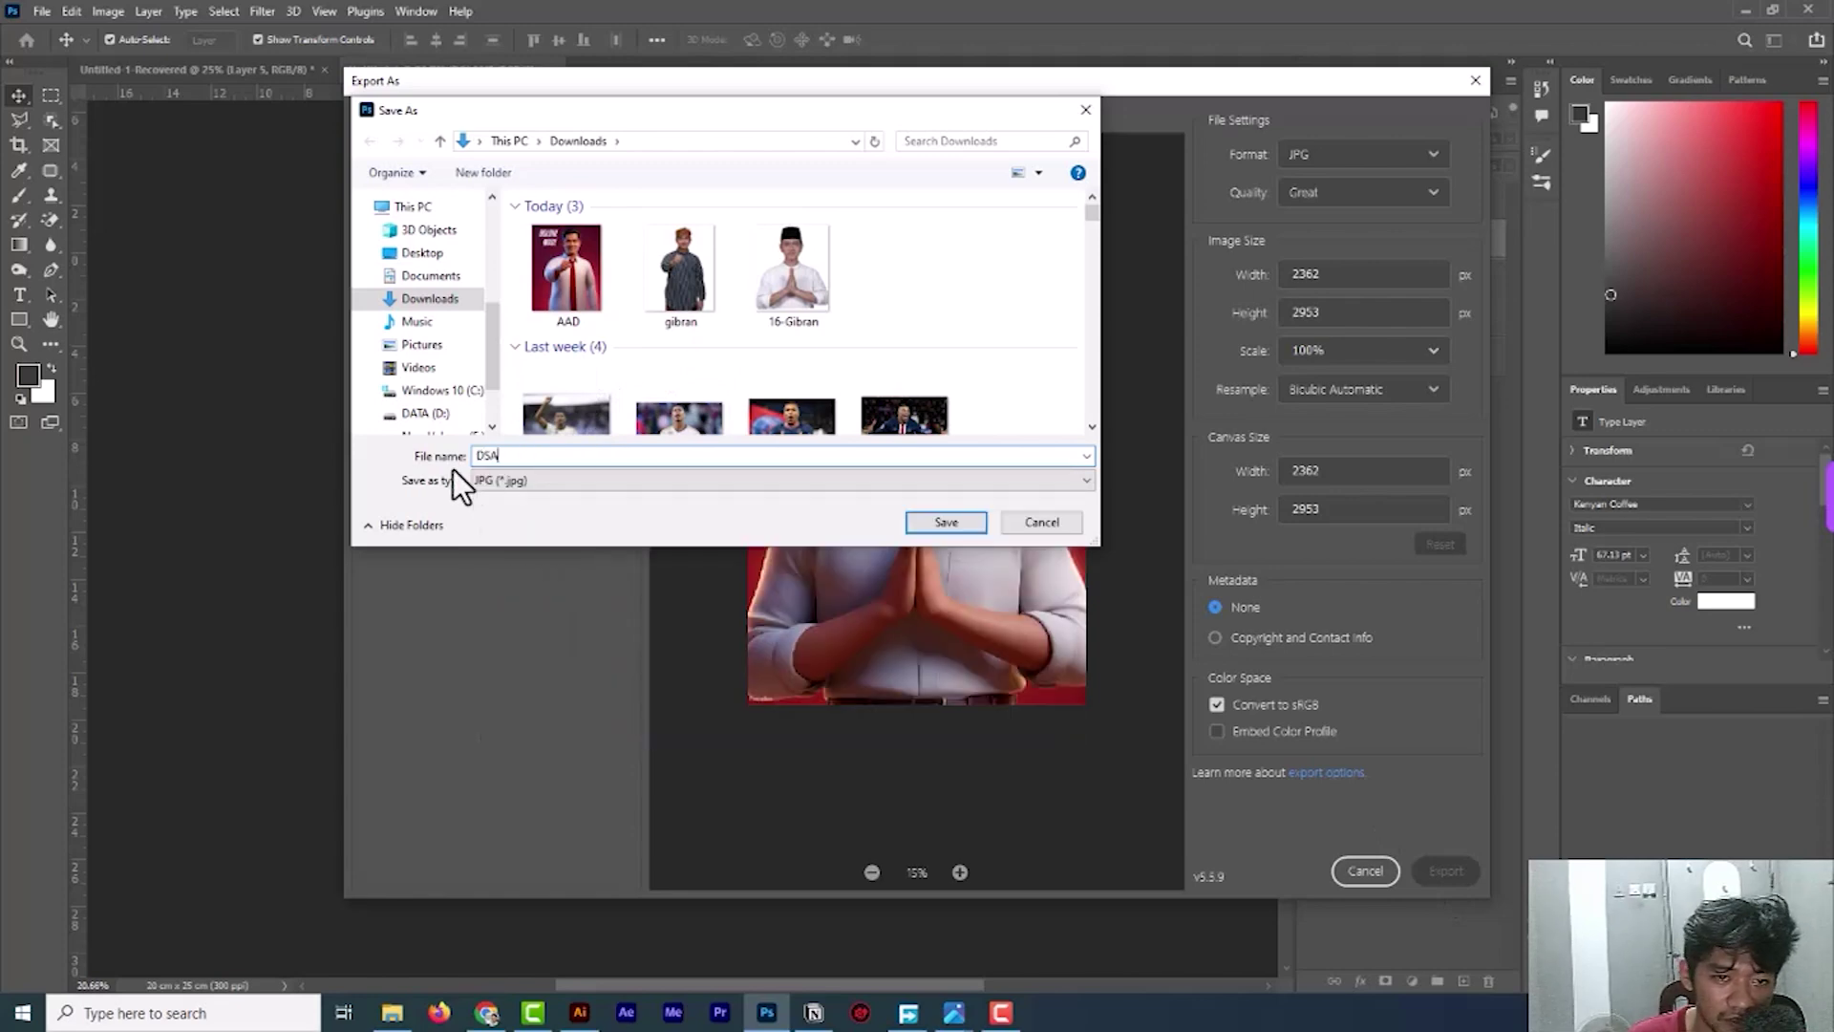
pyautogui.click(936, 522)
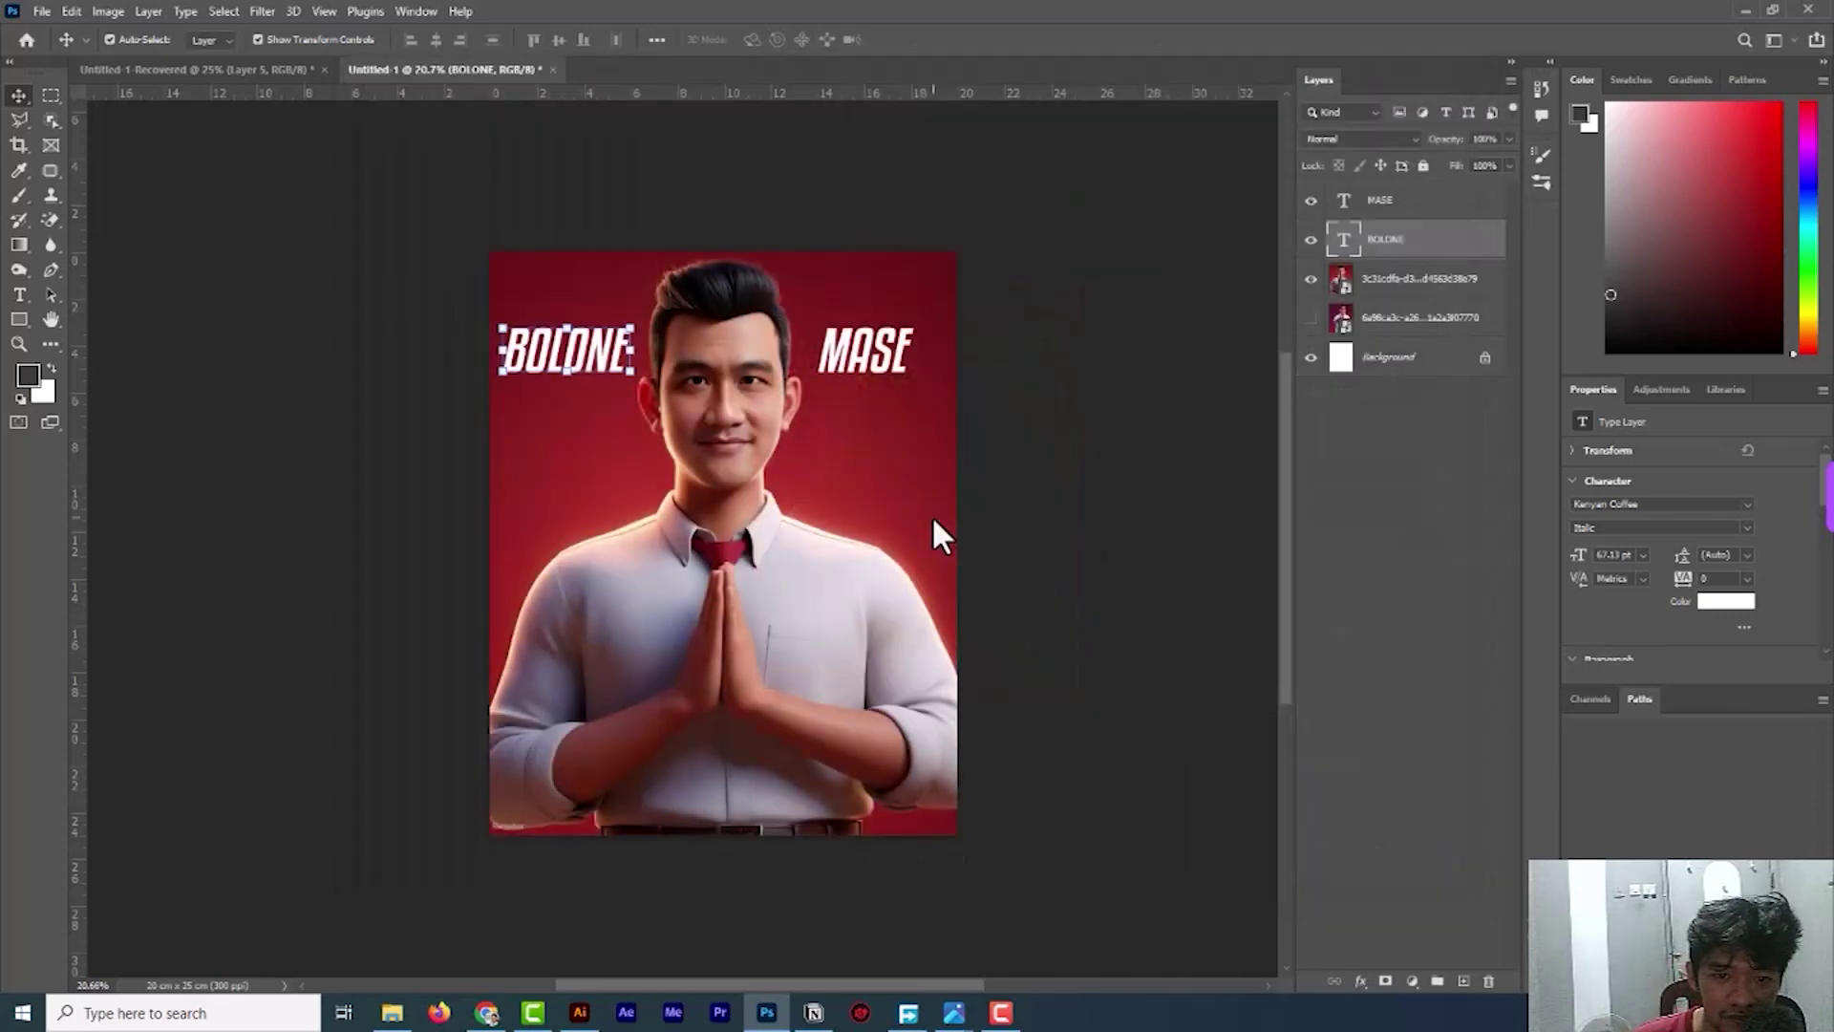
pyautogui.click(1404, 668)
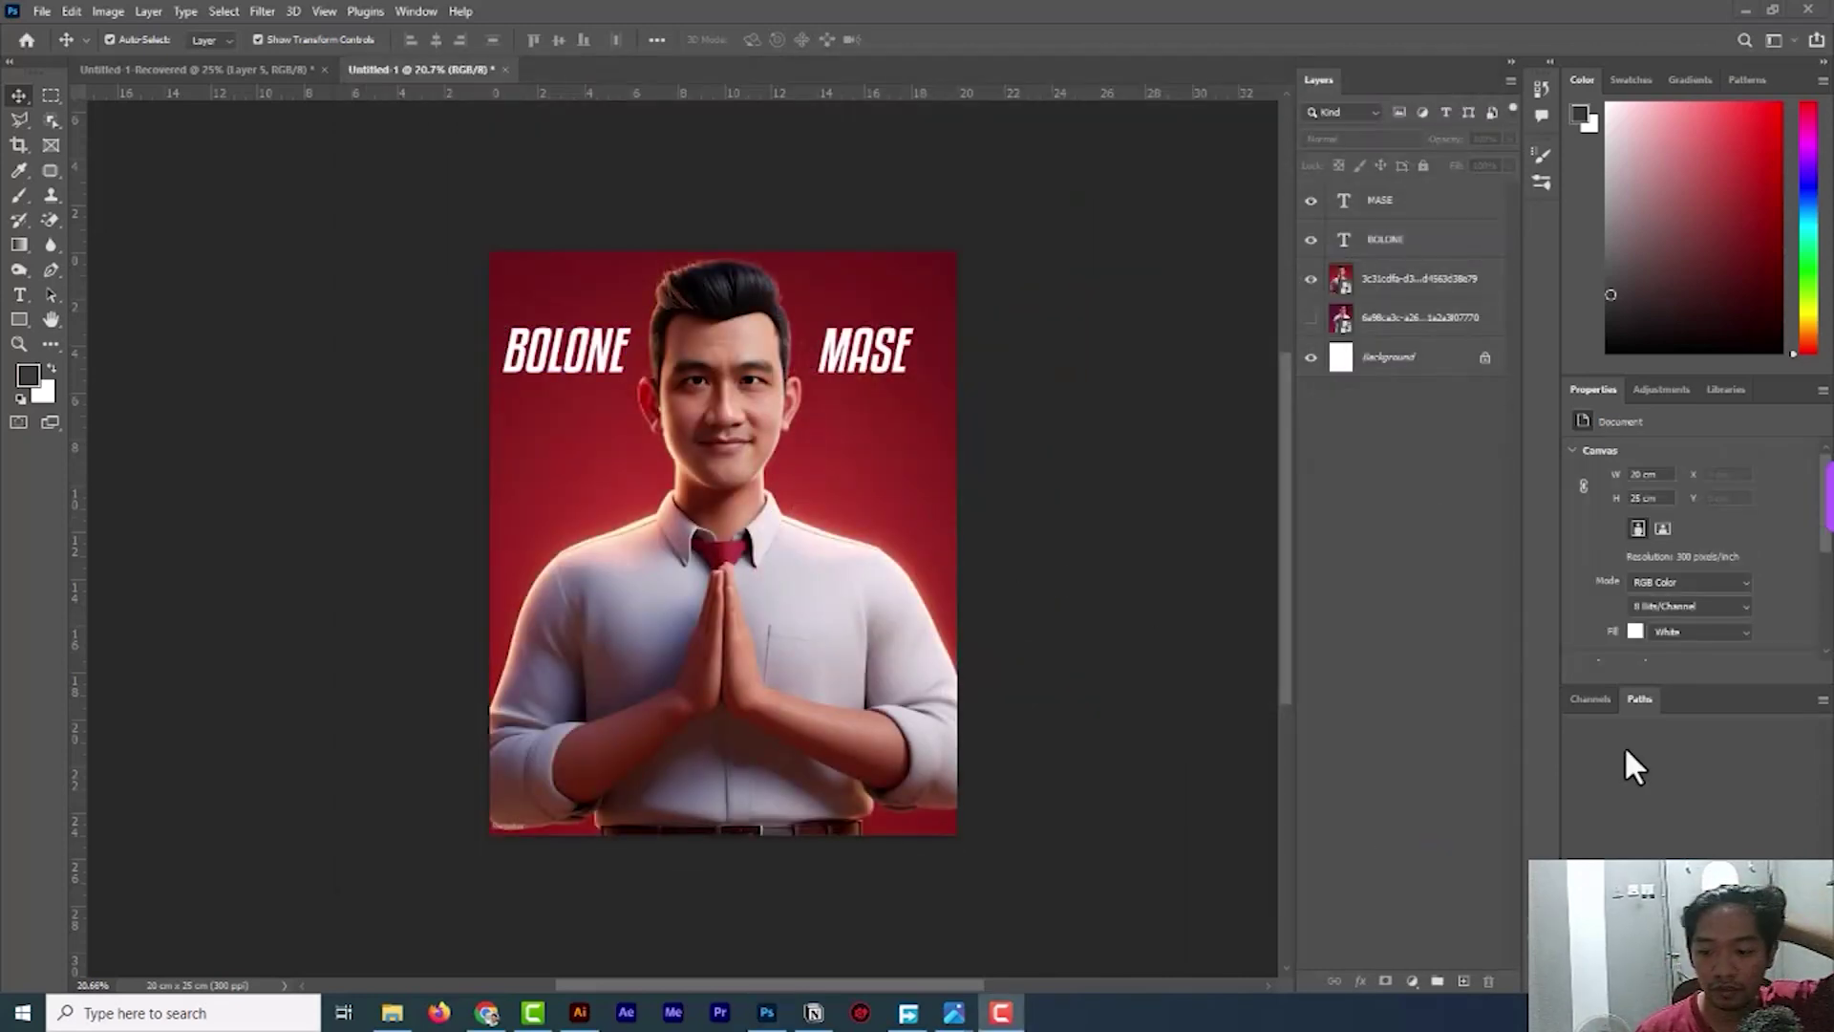